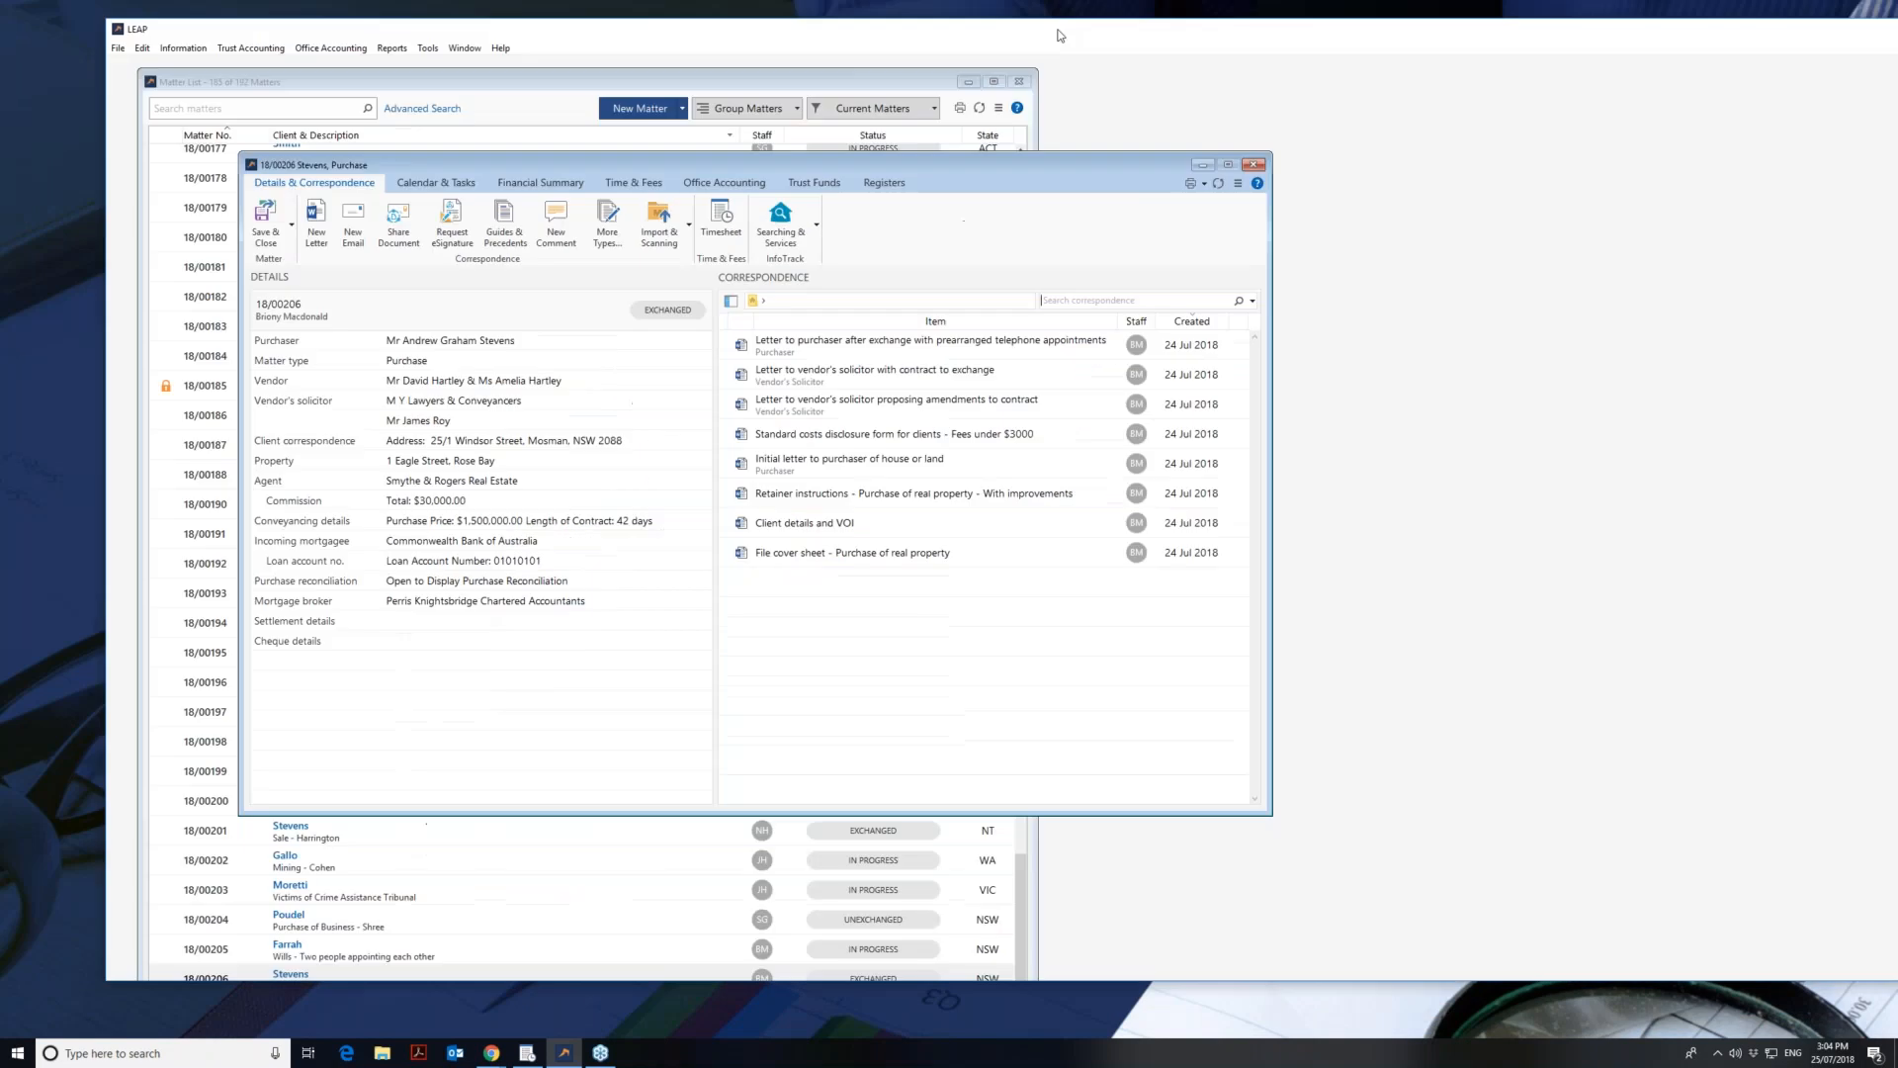
# - Maximize the LEAP window and view the financial summary of purchase matter 18/00206
pyautogui.click(1837, 22)
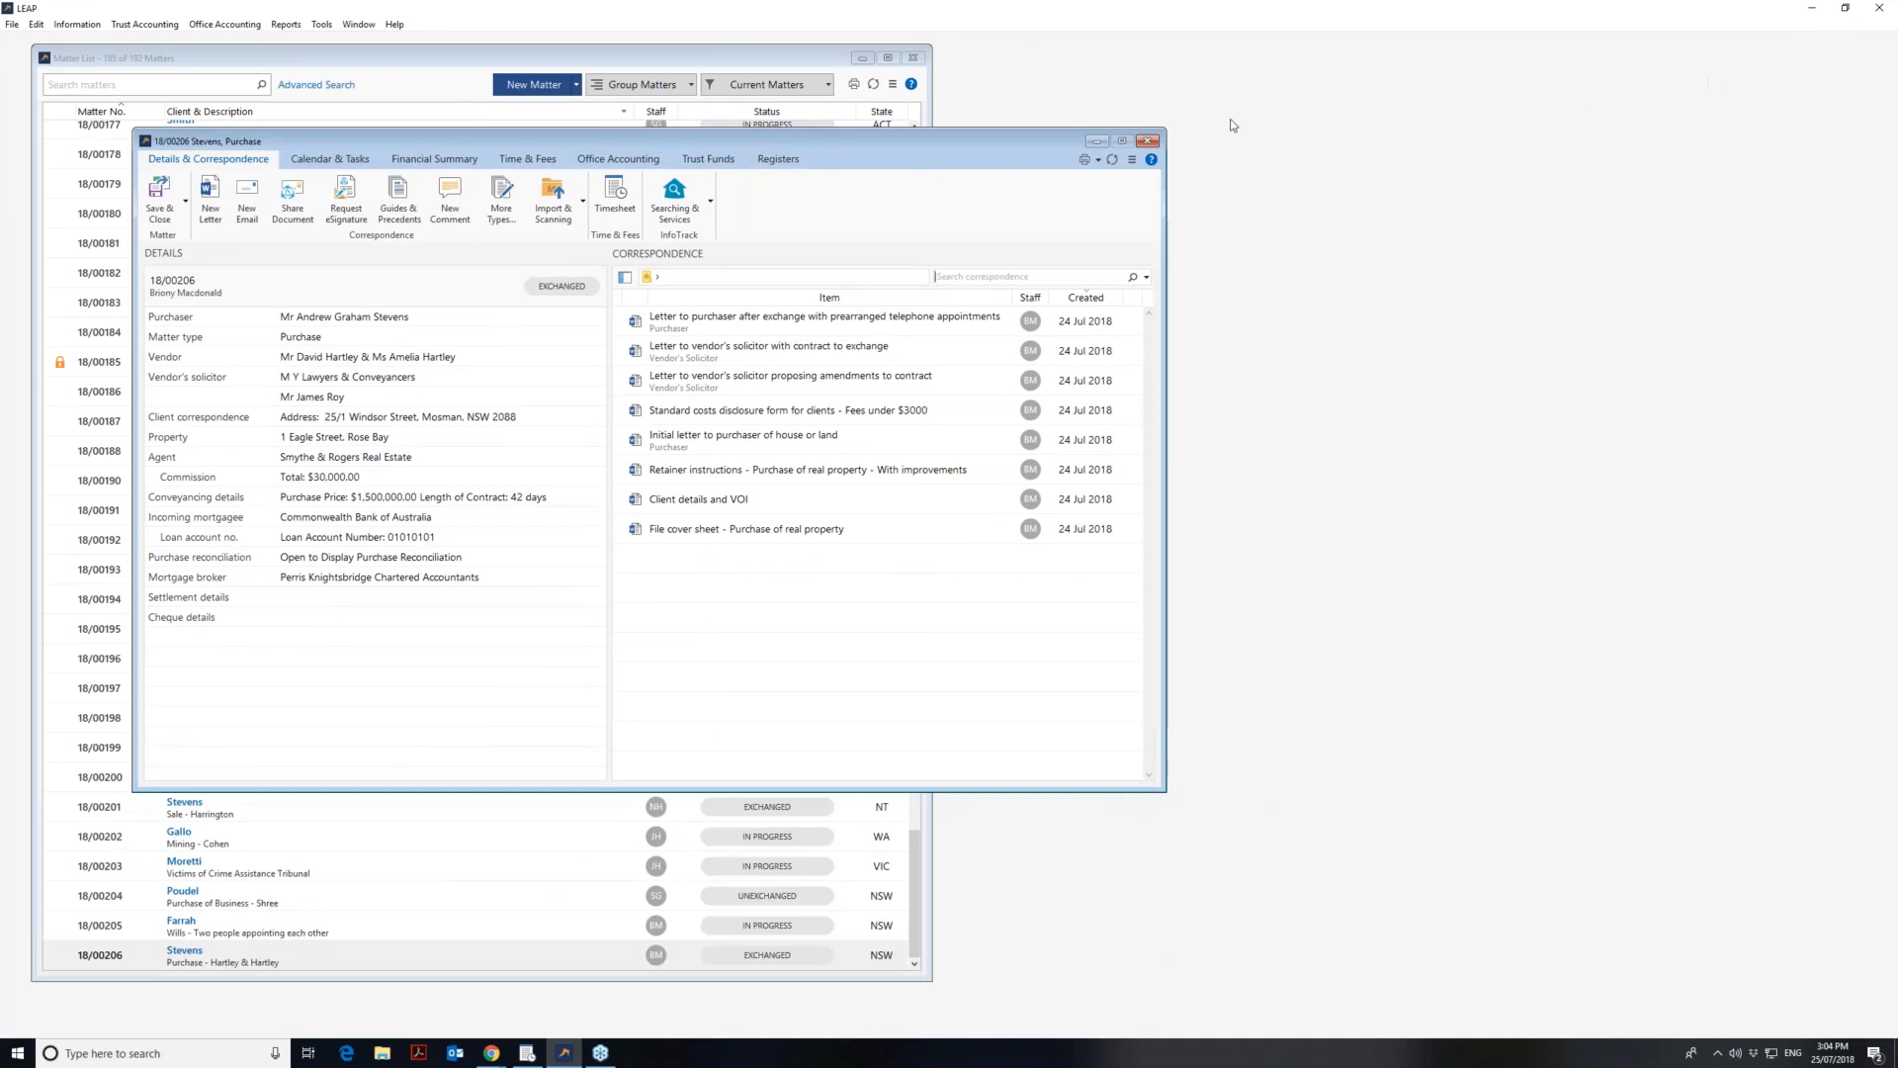
pyautogui.click(405, 164)
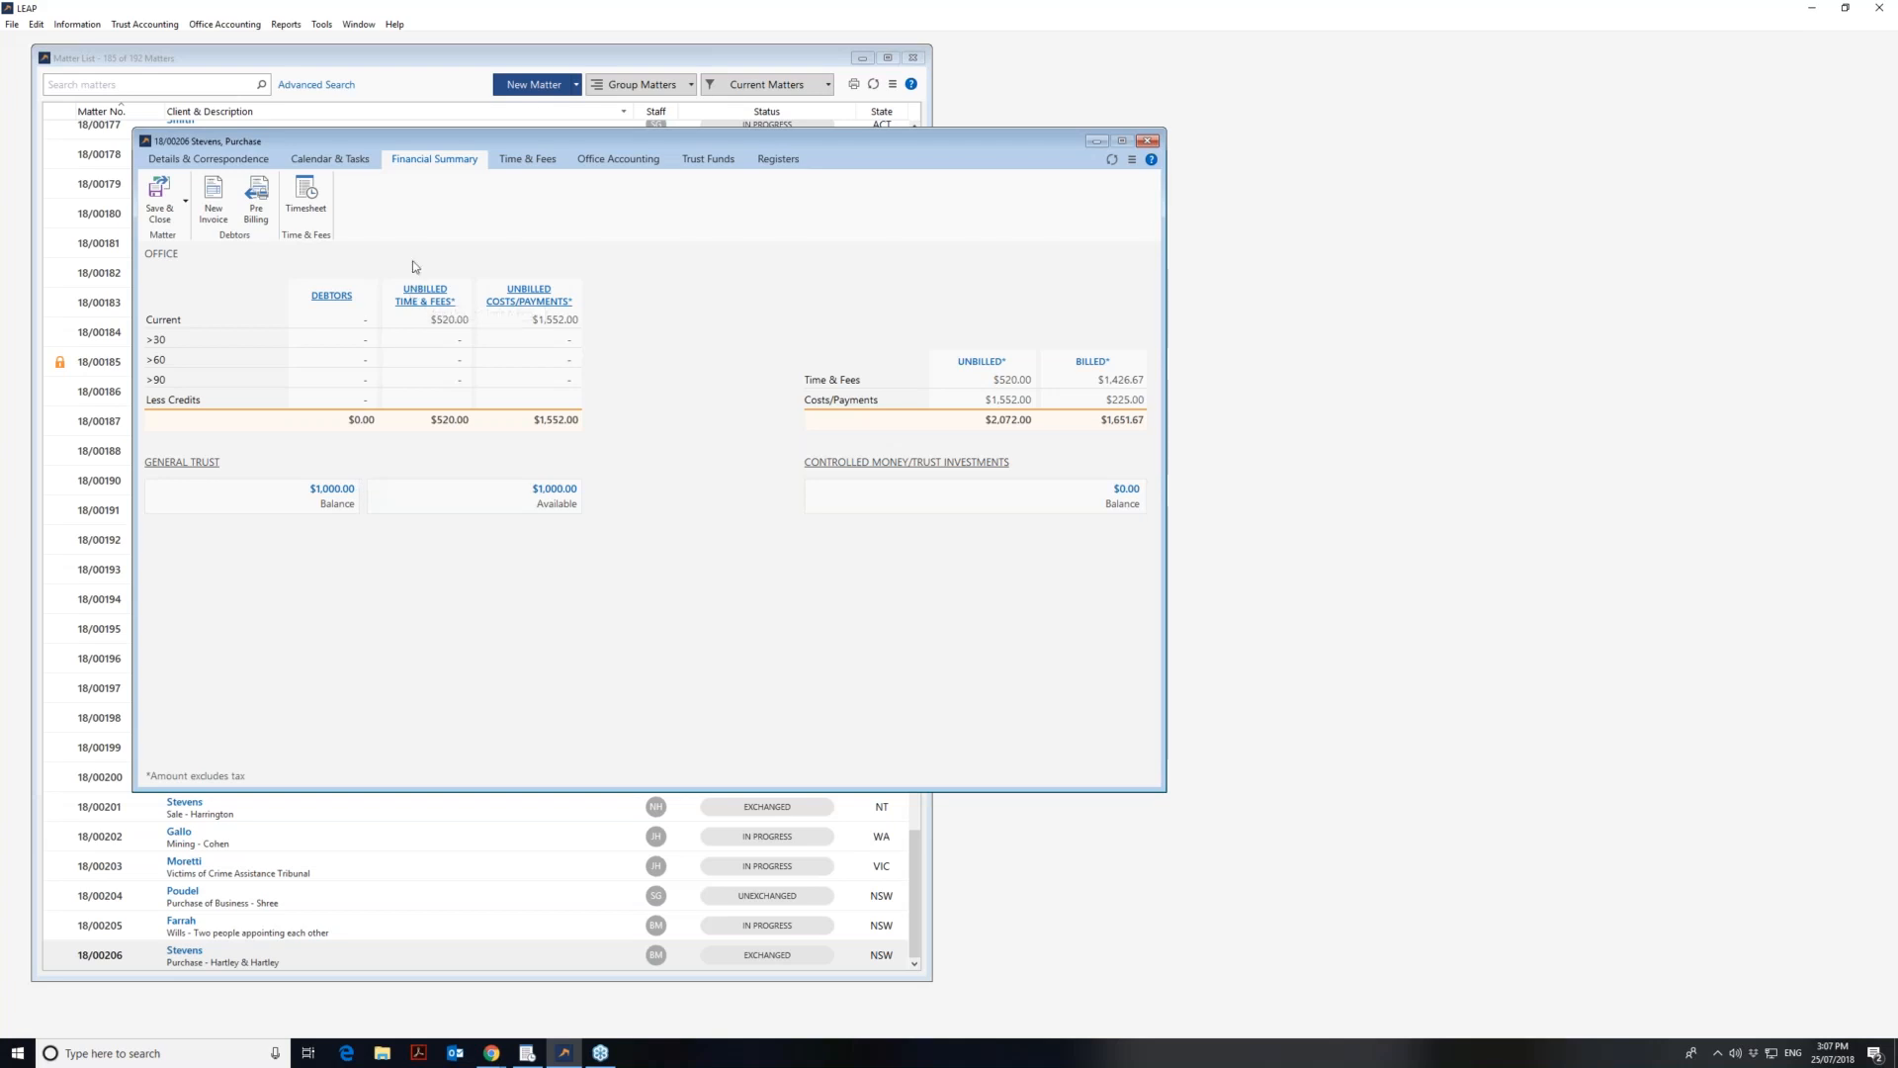
# - From the matter's details, open Guides & Precedents and browse to Practice Management > Accounting General > Accounting
pyautogui.click(226, 161)
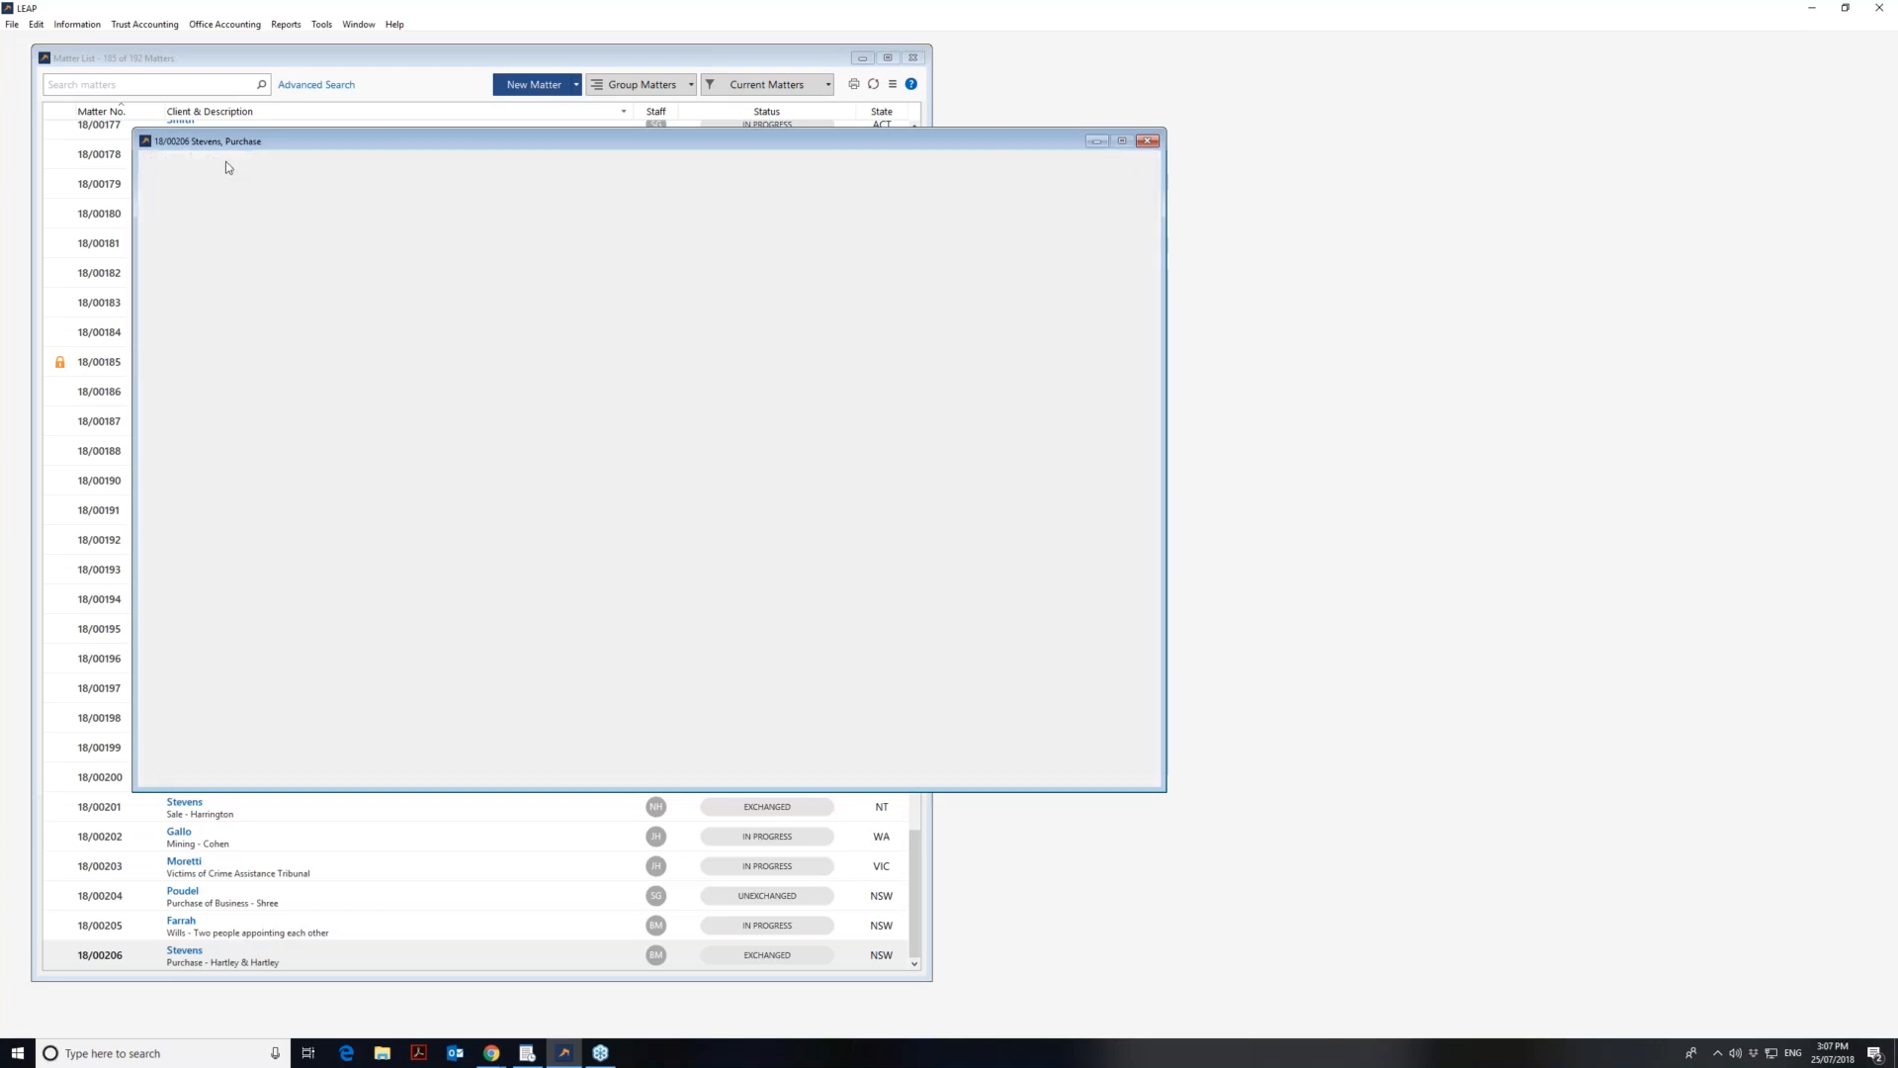
pyautogui.click(392, 206)
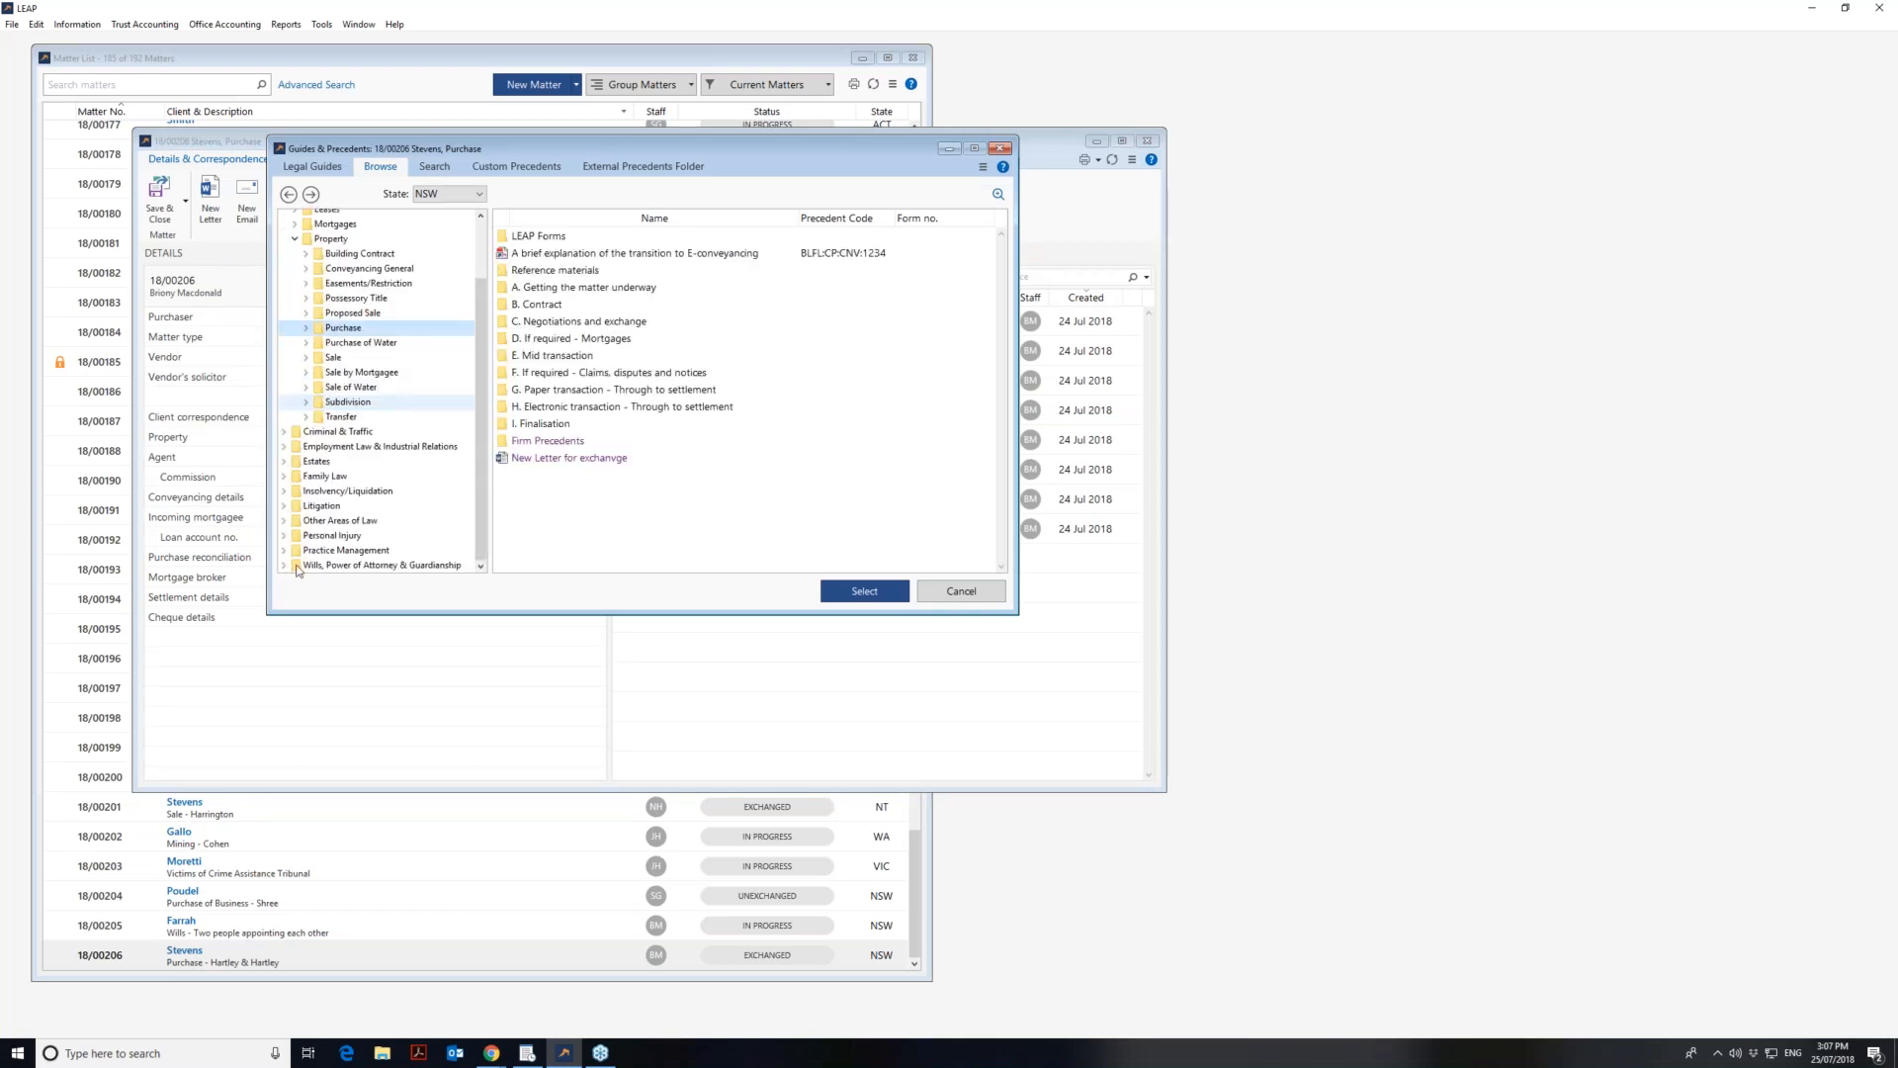
pyautogui.click(284, 550)
pyautogui.click(353, 565)
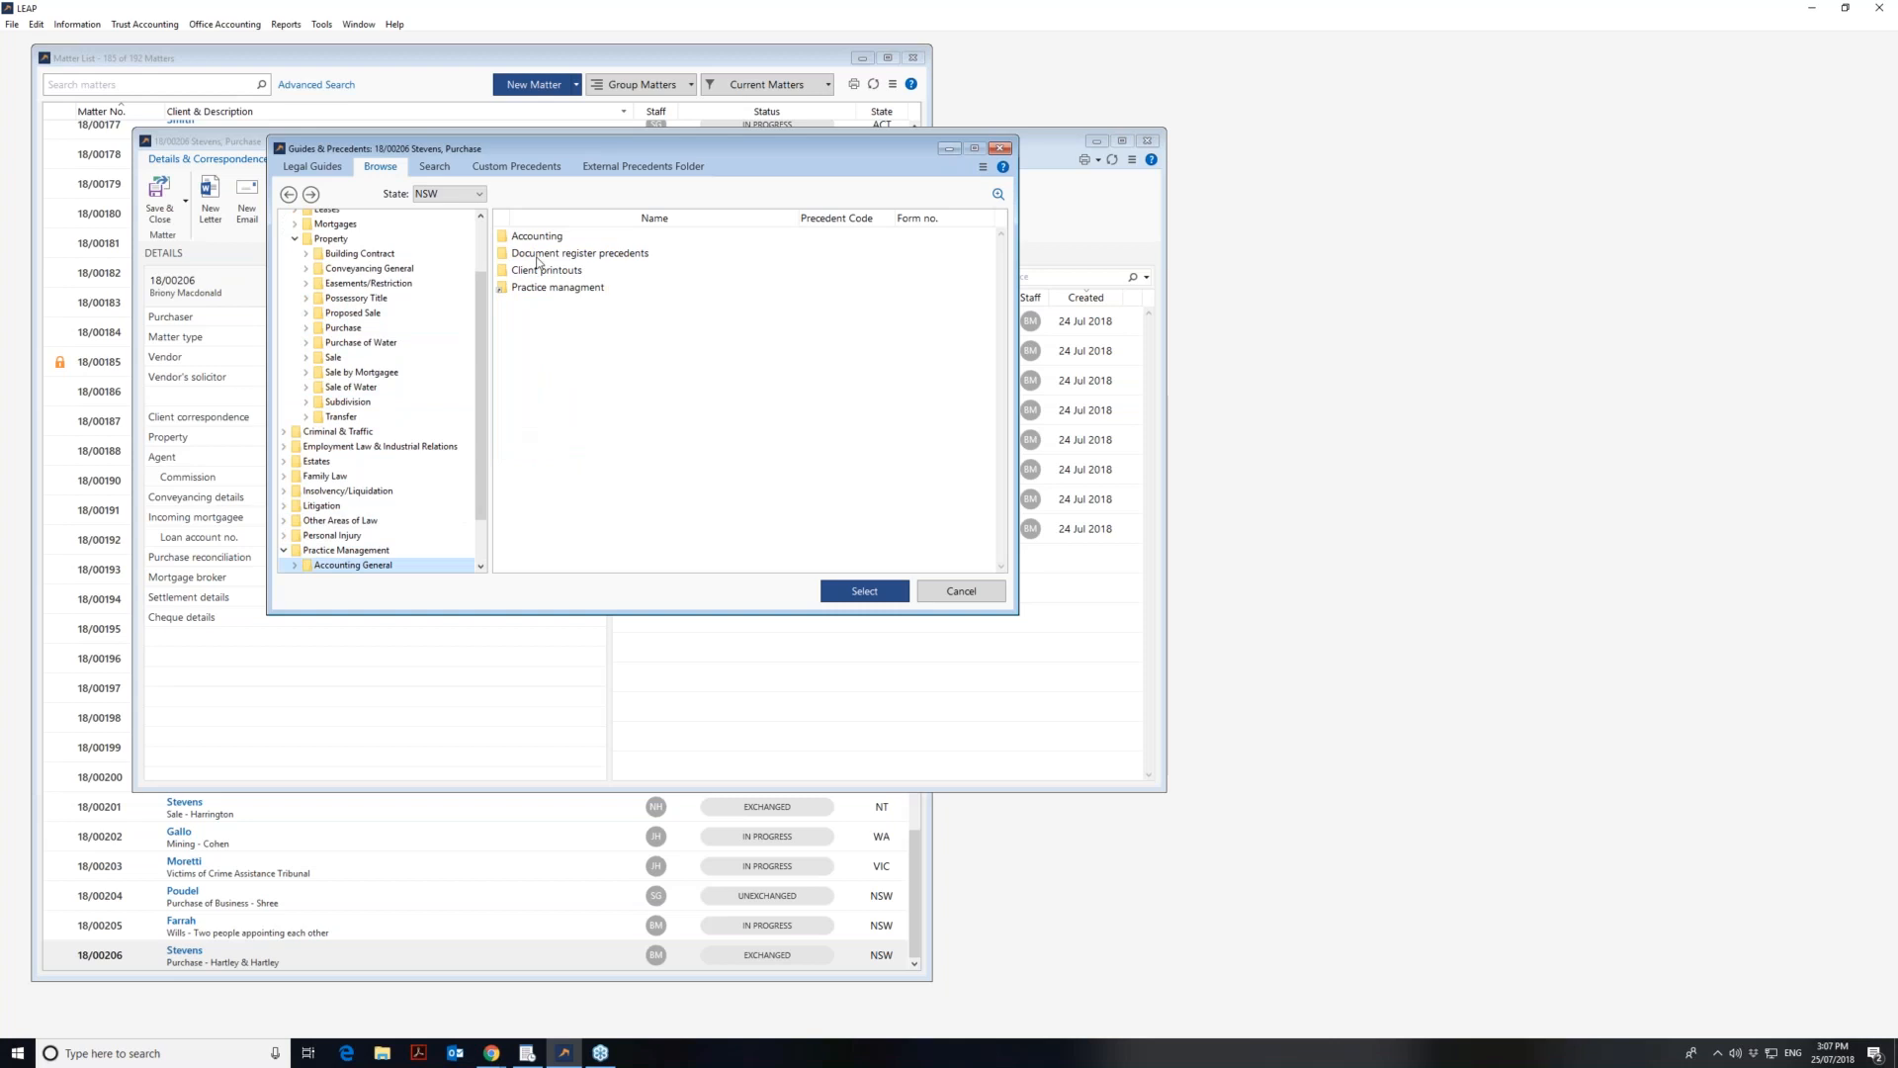
pyautogui.rightClick(506, 236)
pyautogui.click(509, 239)
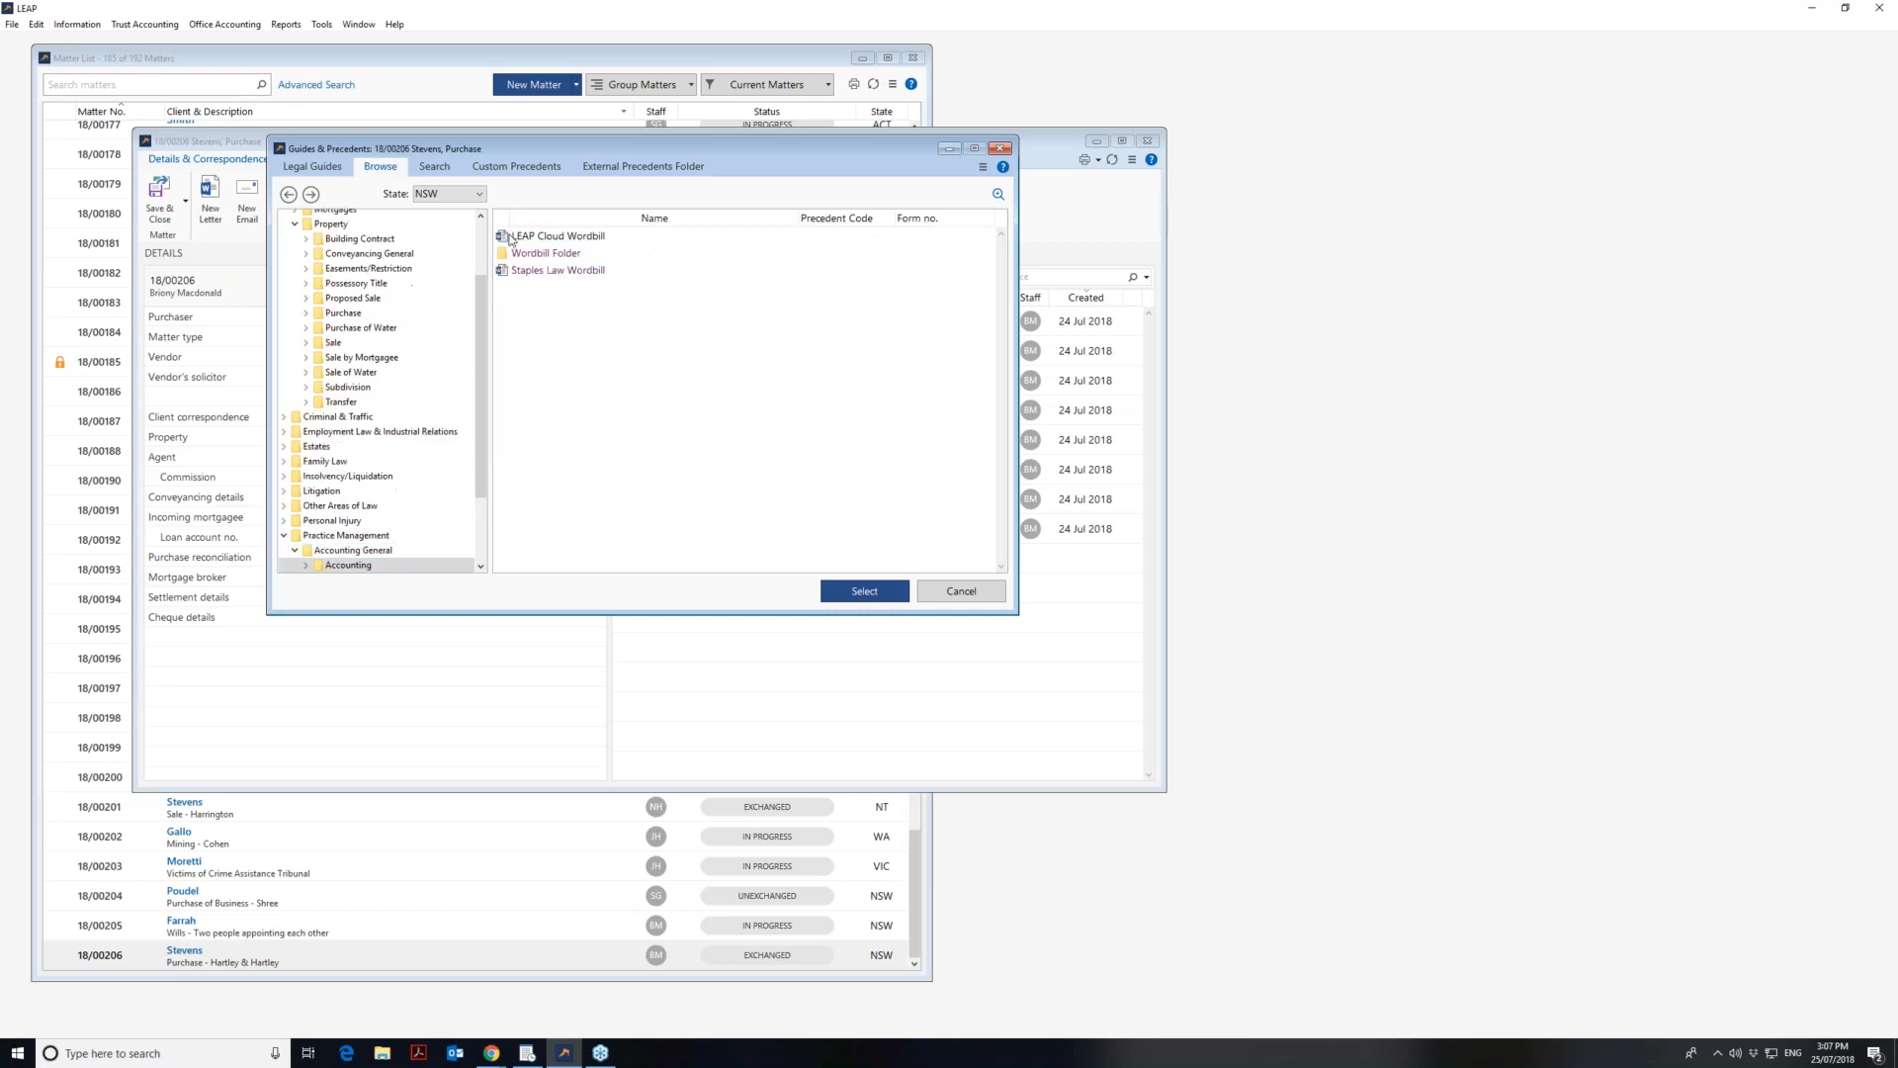
# - Open the Staples Law Wordbill precedent for modification
pyautogui.click(569, 273)
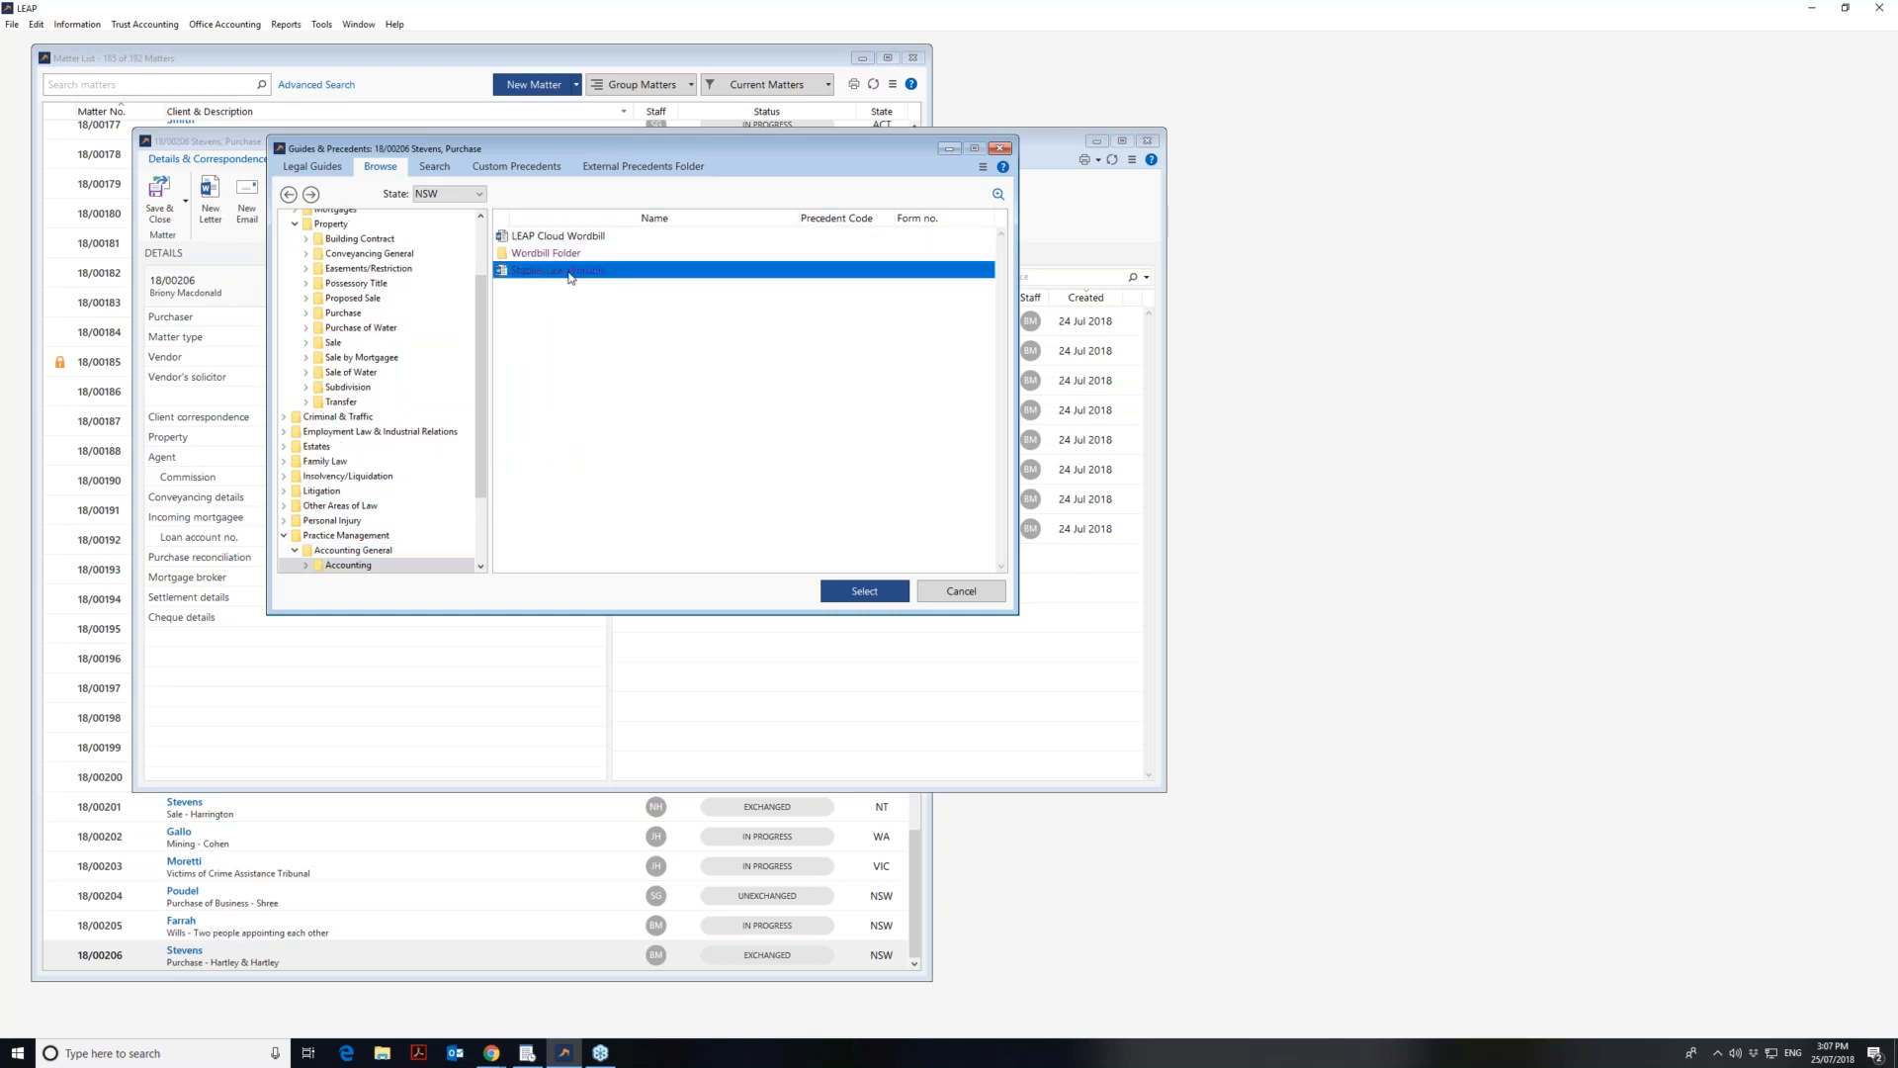
pyautogui.rightClick(569, 277)
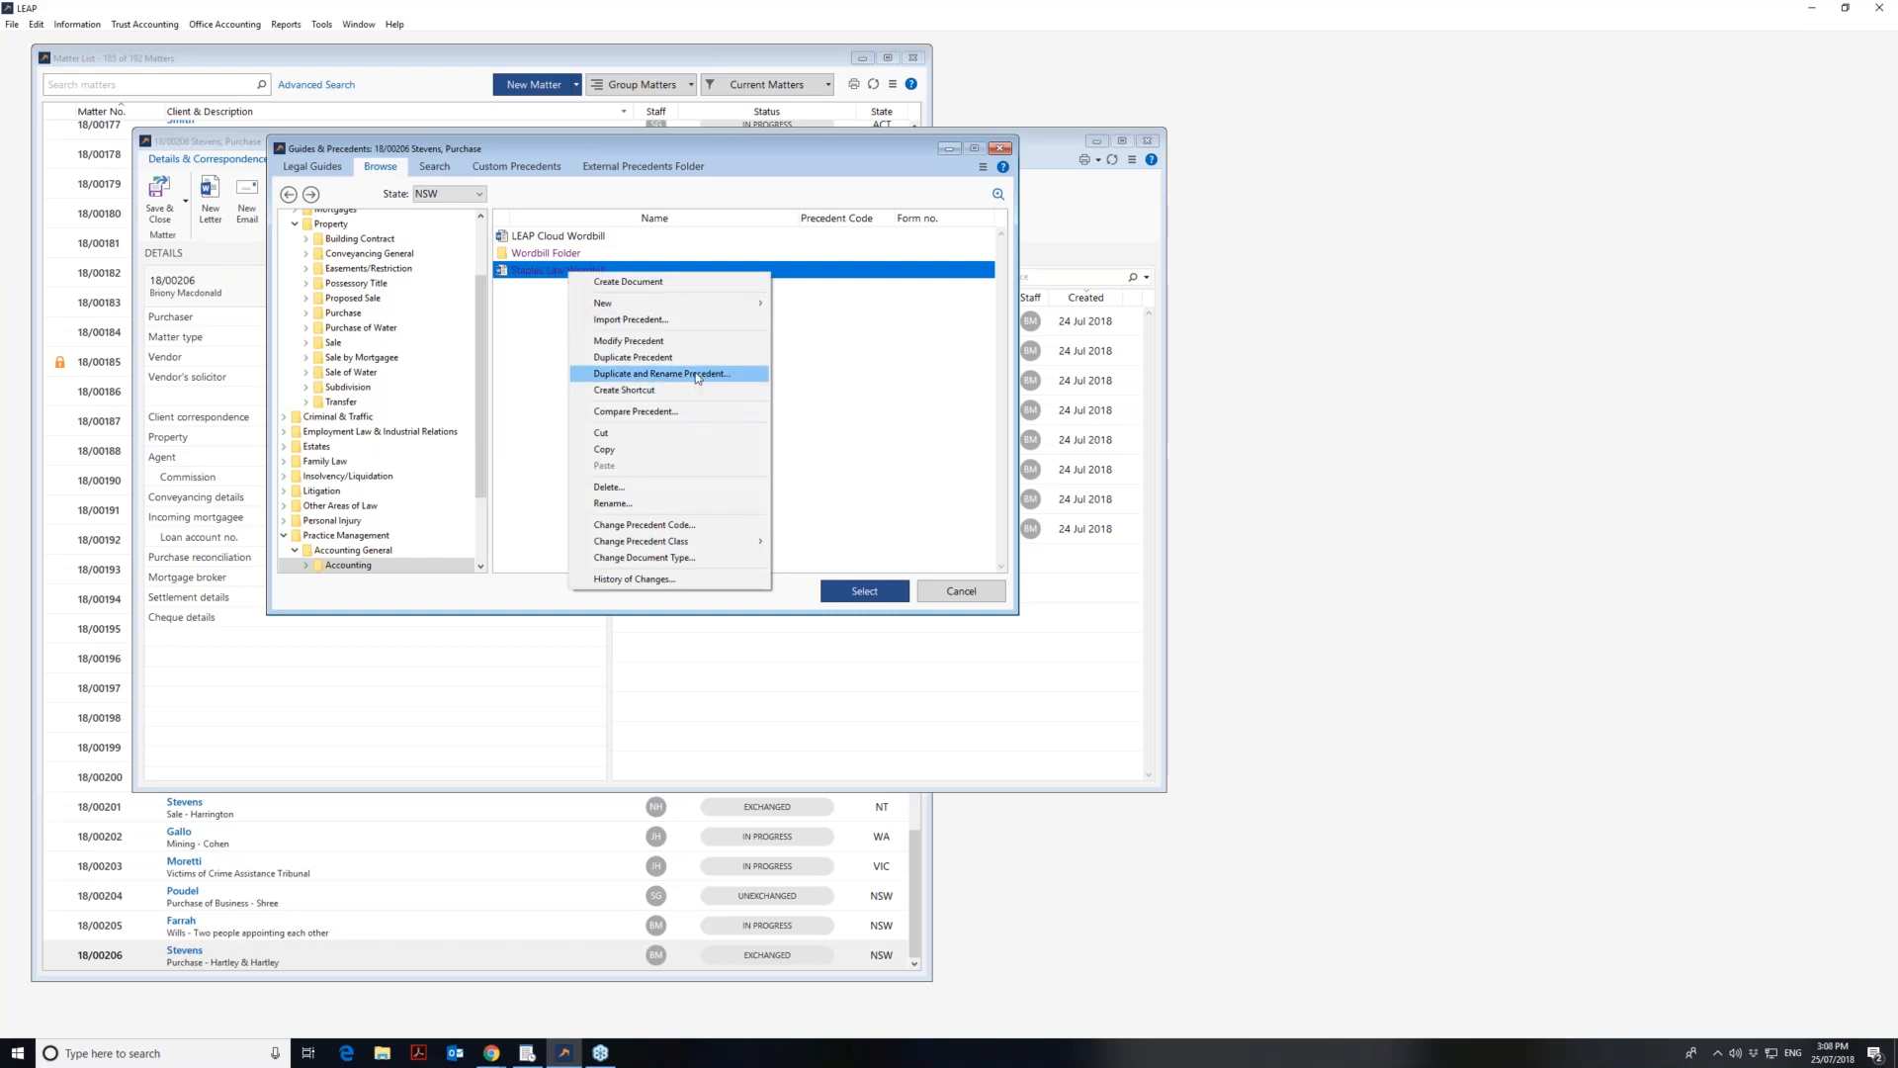
pyautogui.click(862, 358)
pyautogui.rightClick(606, 269)
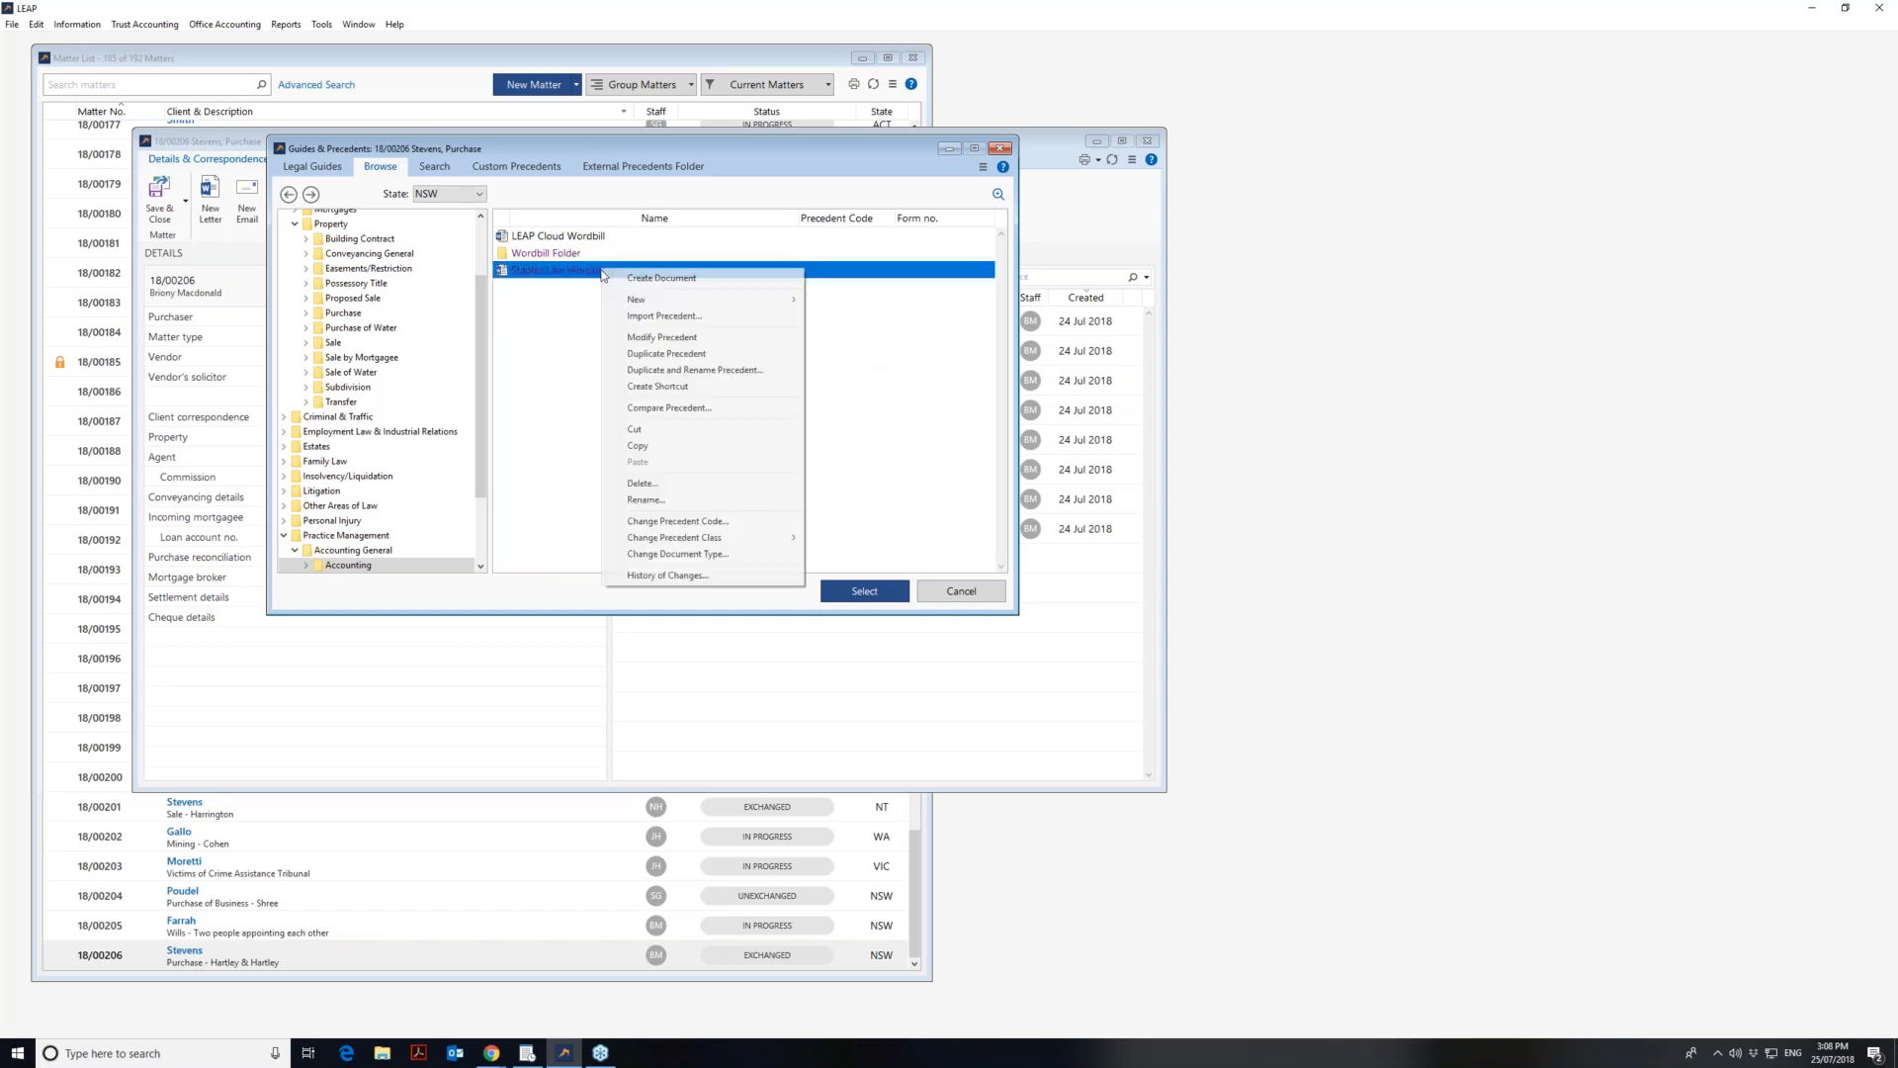
pyautogui.click(716, 342)
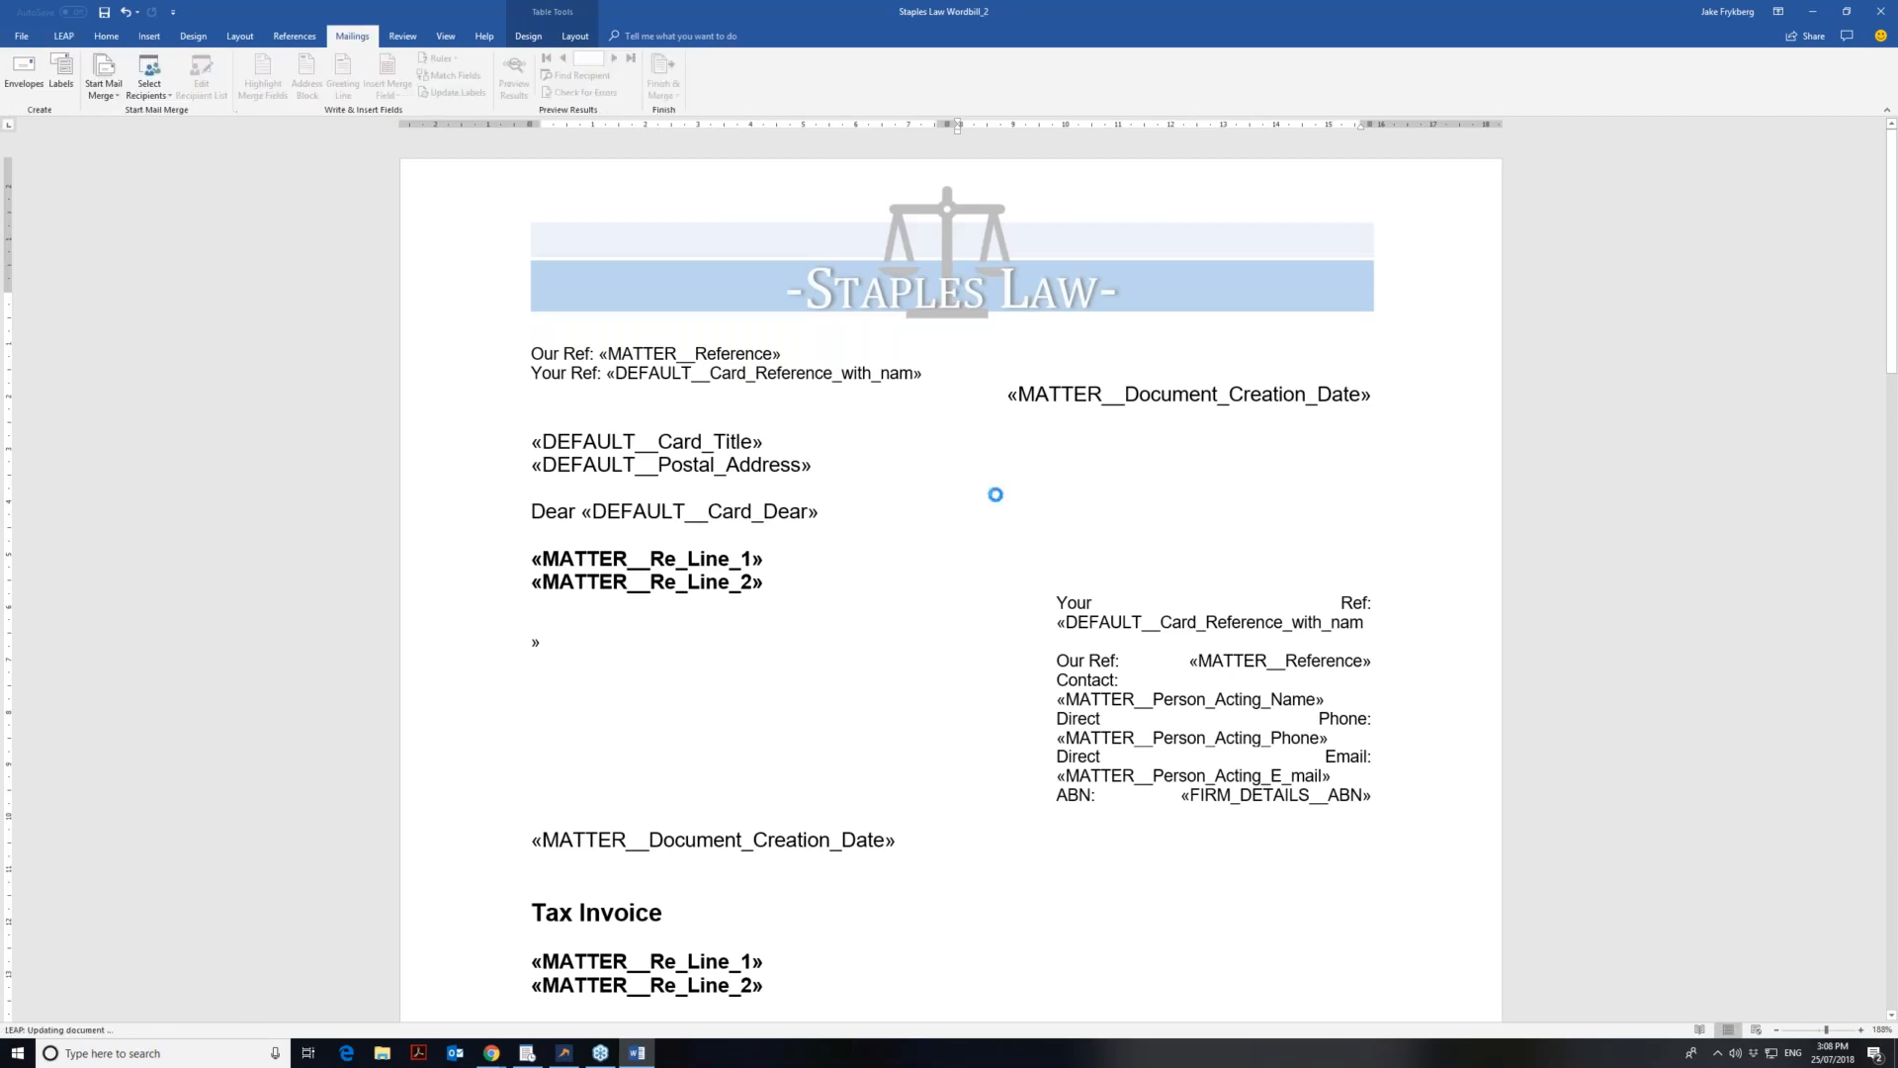
# - Insert a blank row below Total Invoice Amount in the tax invoice table, and remove it again
pyautogui.scroll(-1, 1010, 507)
pyautogui.scroll(-7, 1009, 508)
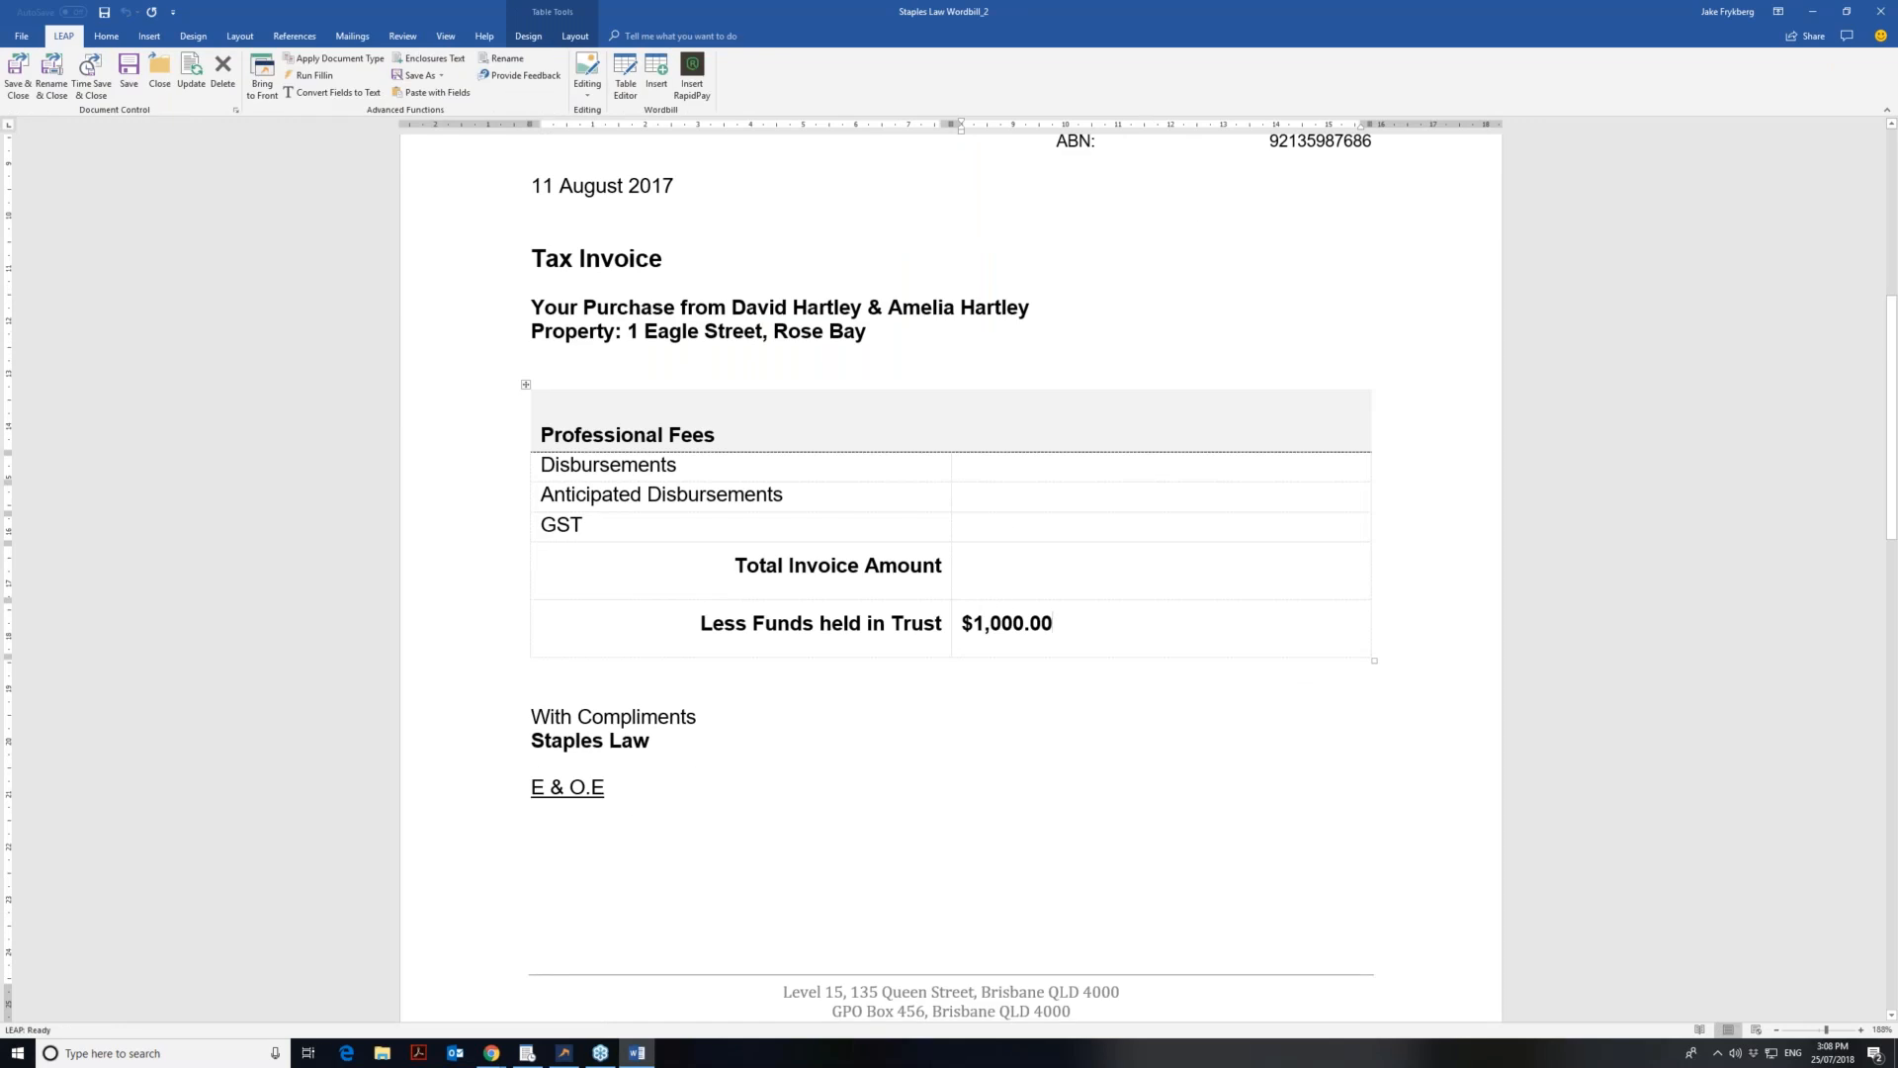
pyautogui.click(910, 623)
pyautogui.click(1401, 569)
pyautogui.press('Return')
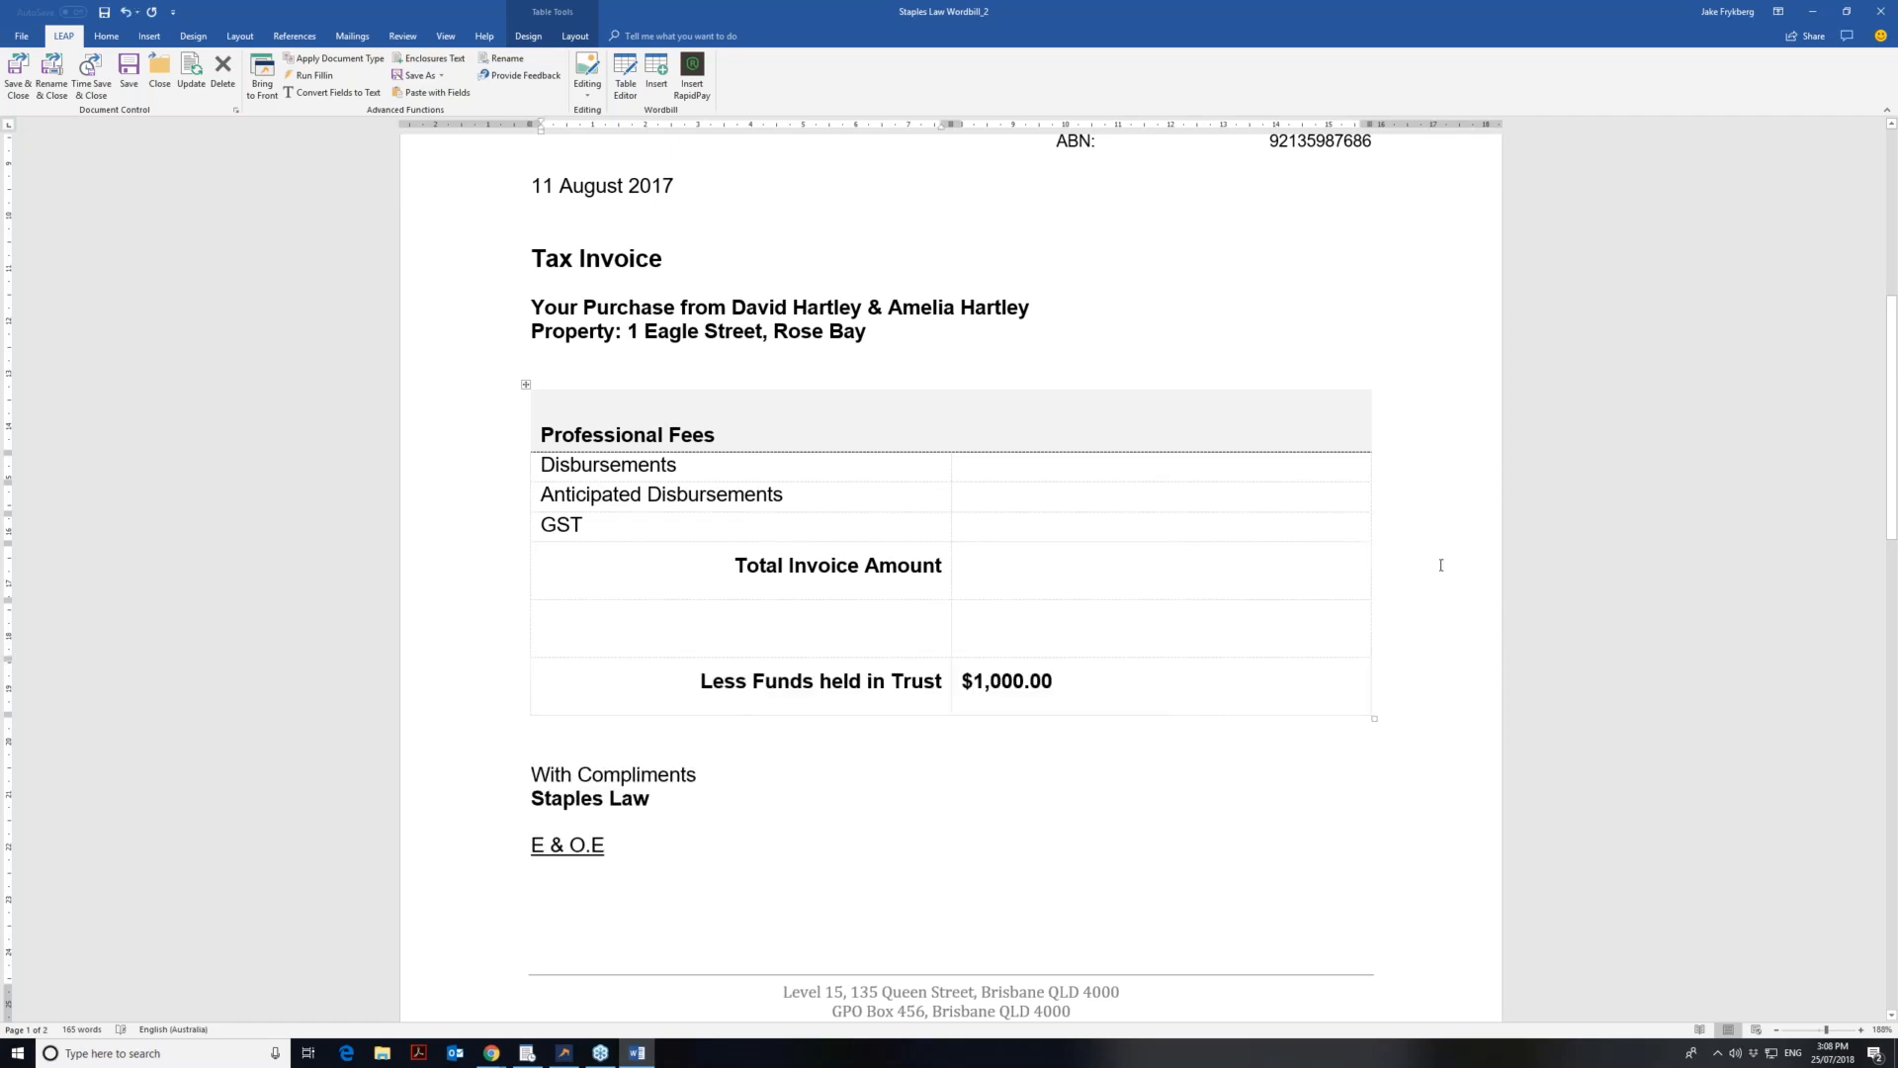
pyautogui.moveTo(1417, 634); pyautogui.dragTo(584, 631)
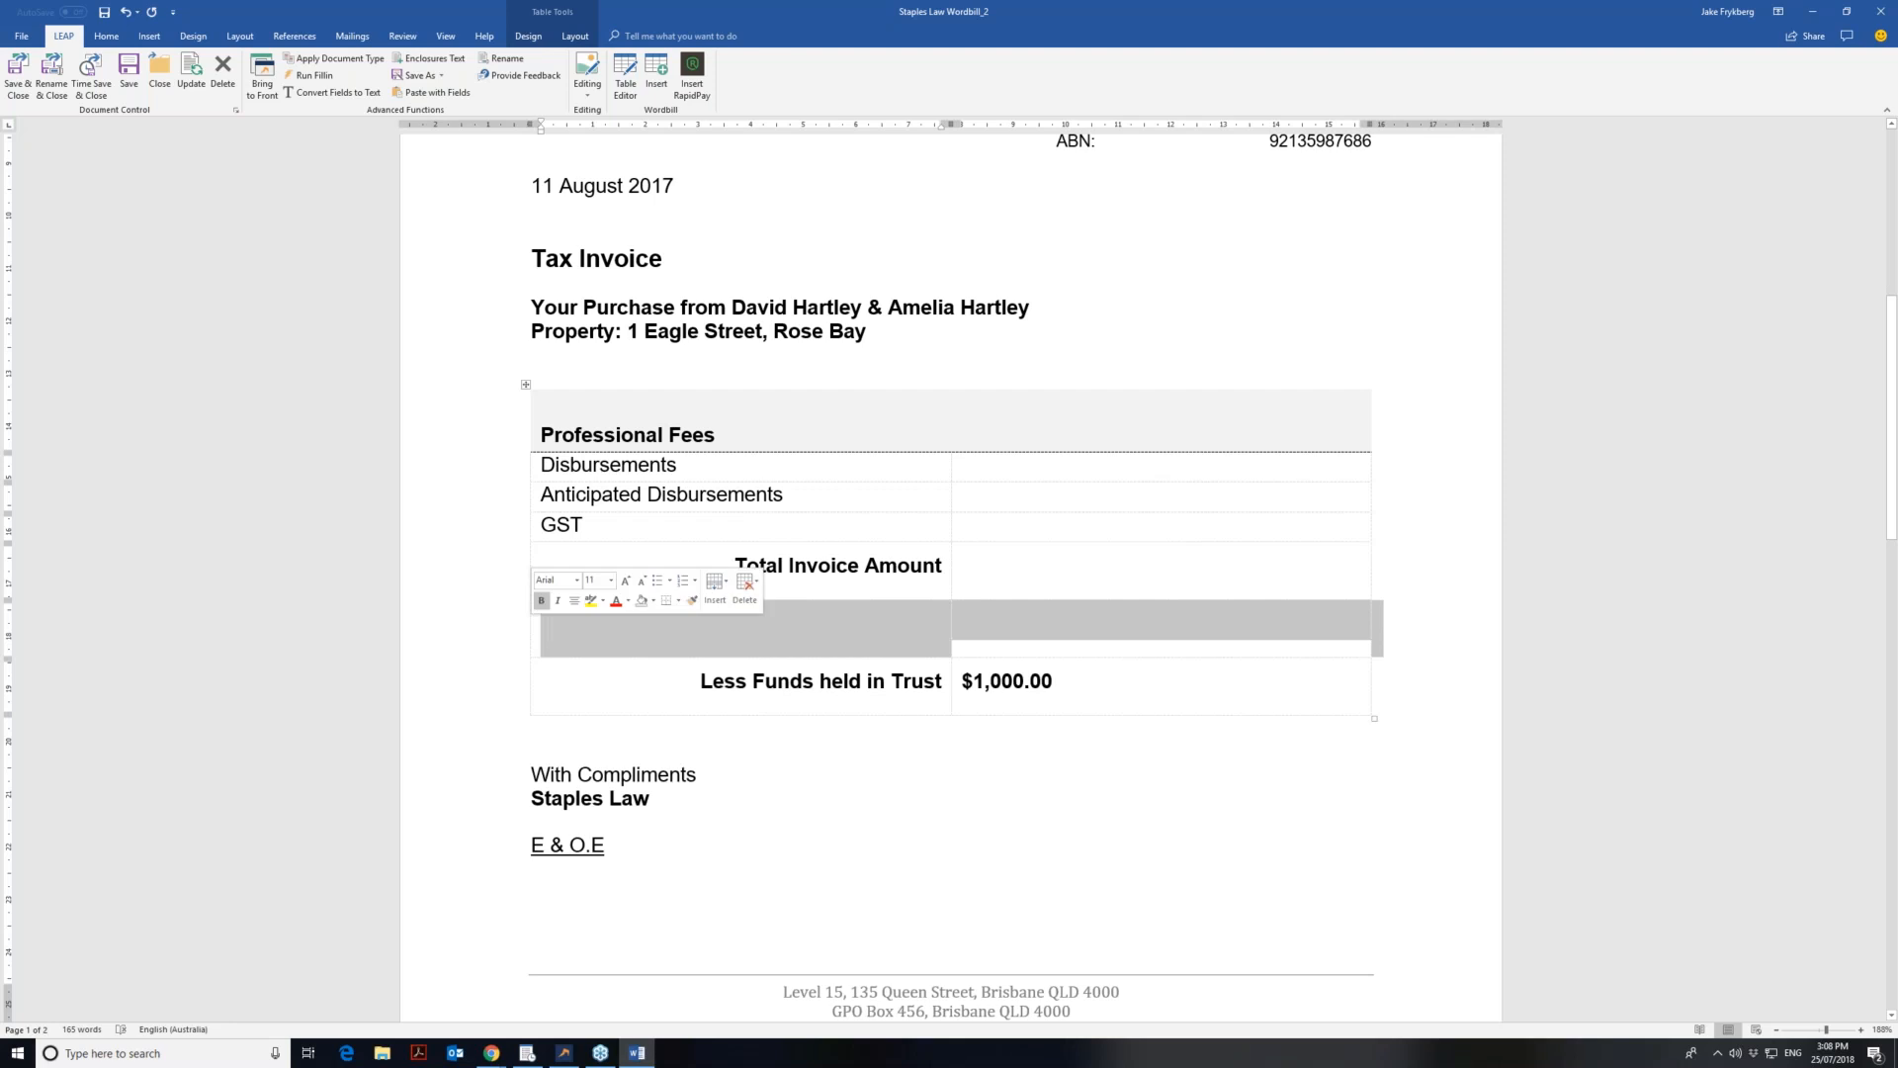
pyautogui.click(583, 630)
pyautogui.press('BackSpace')
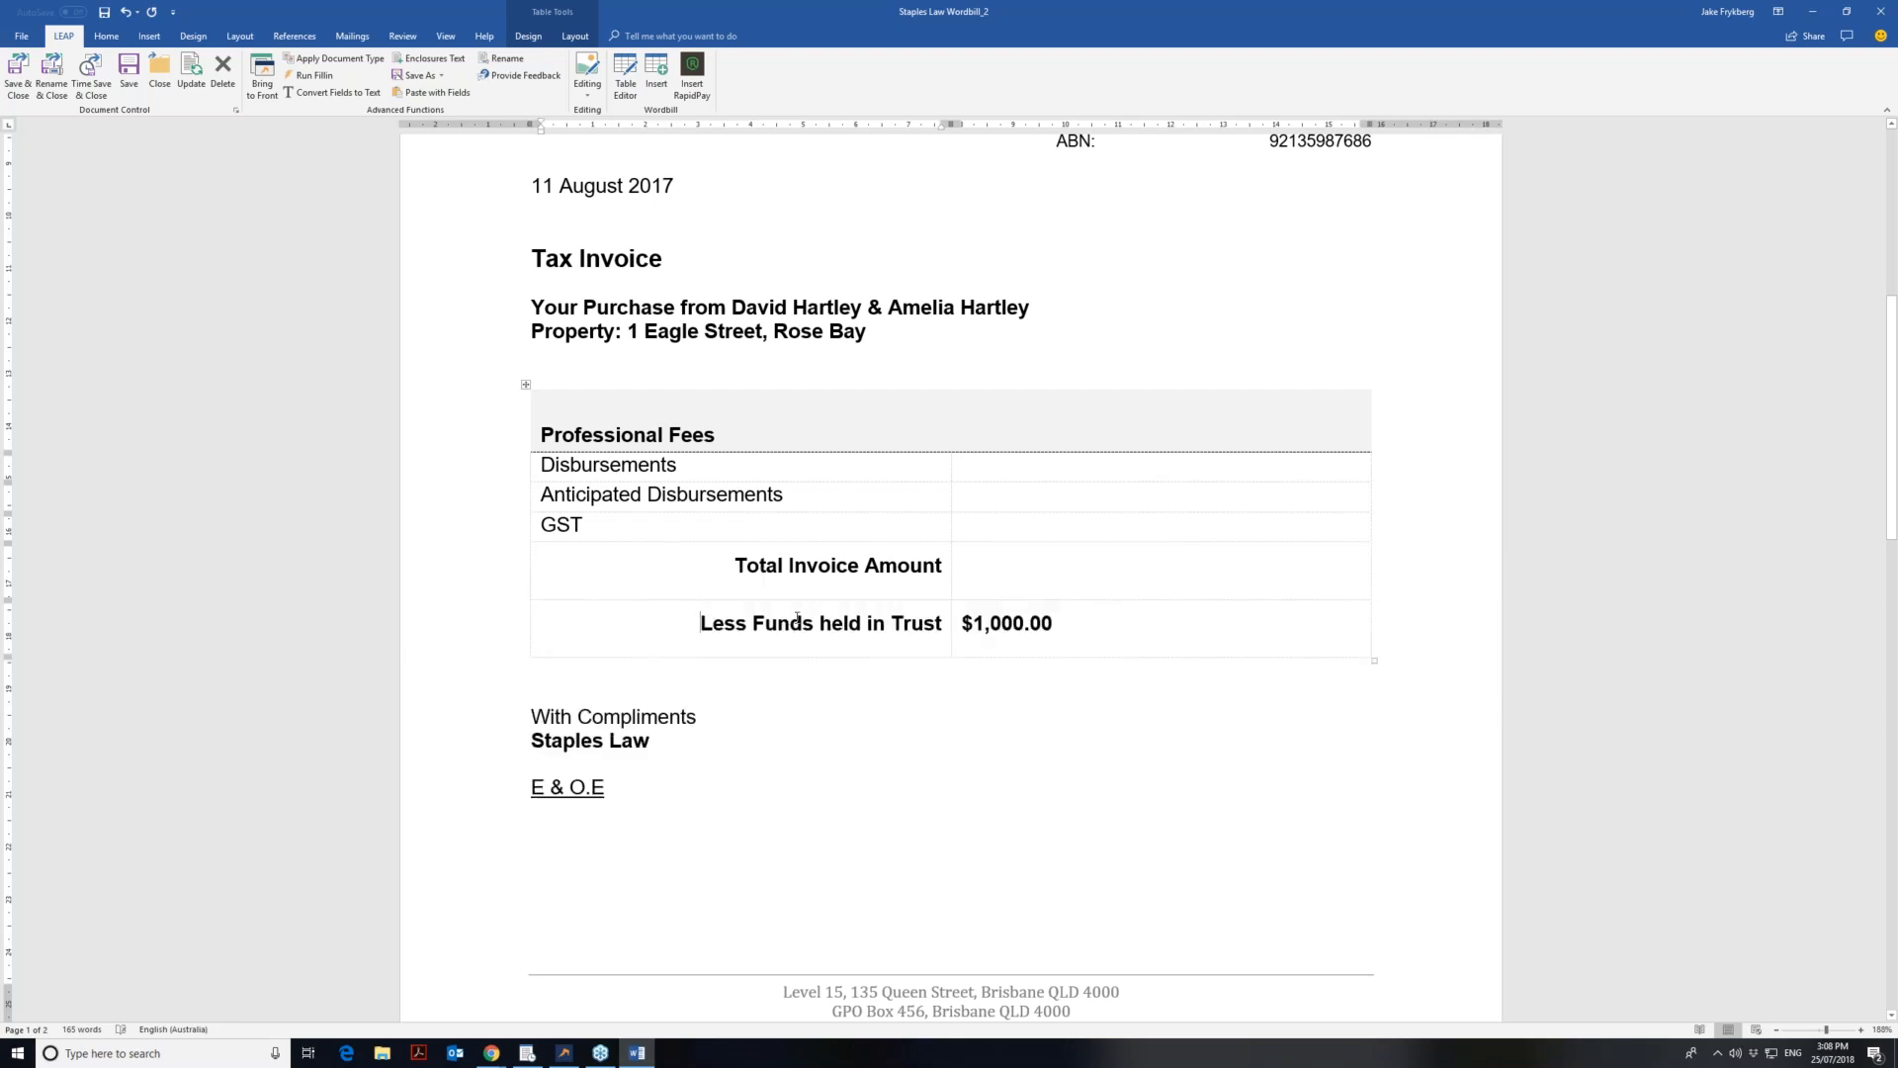
# - Examine the merge field code behind the Less Funds held in Trust amount, and return to the field results view
pyautogui.moveTo(700, 623); pyautogui.dragTo(1053, 623)
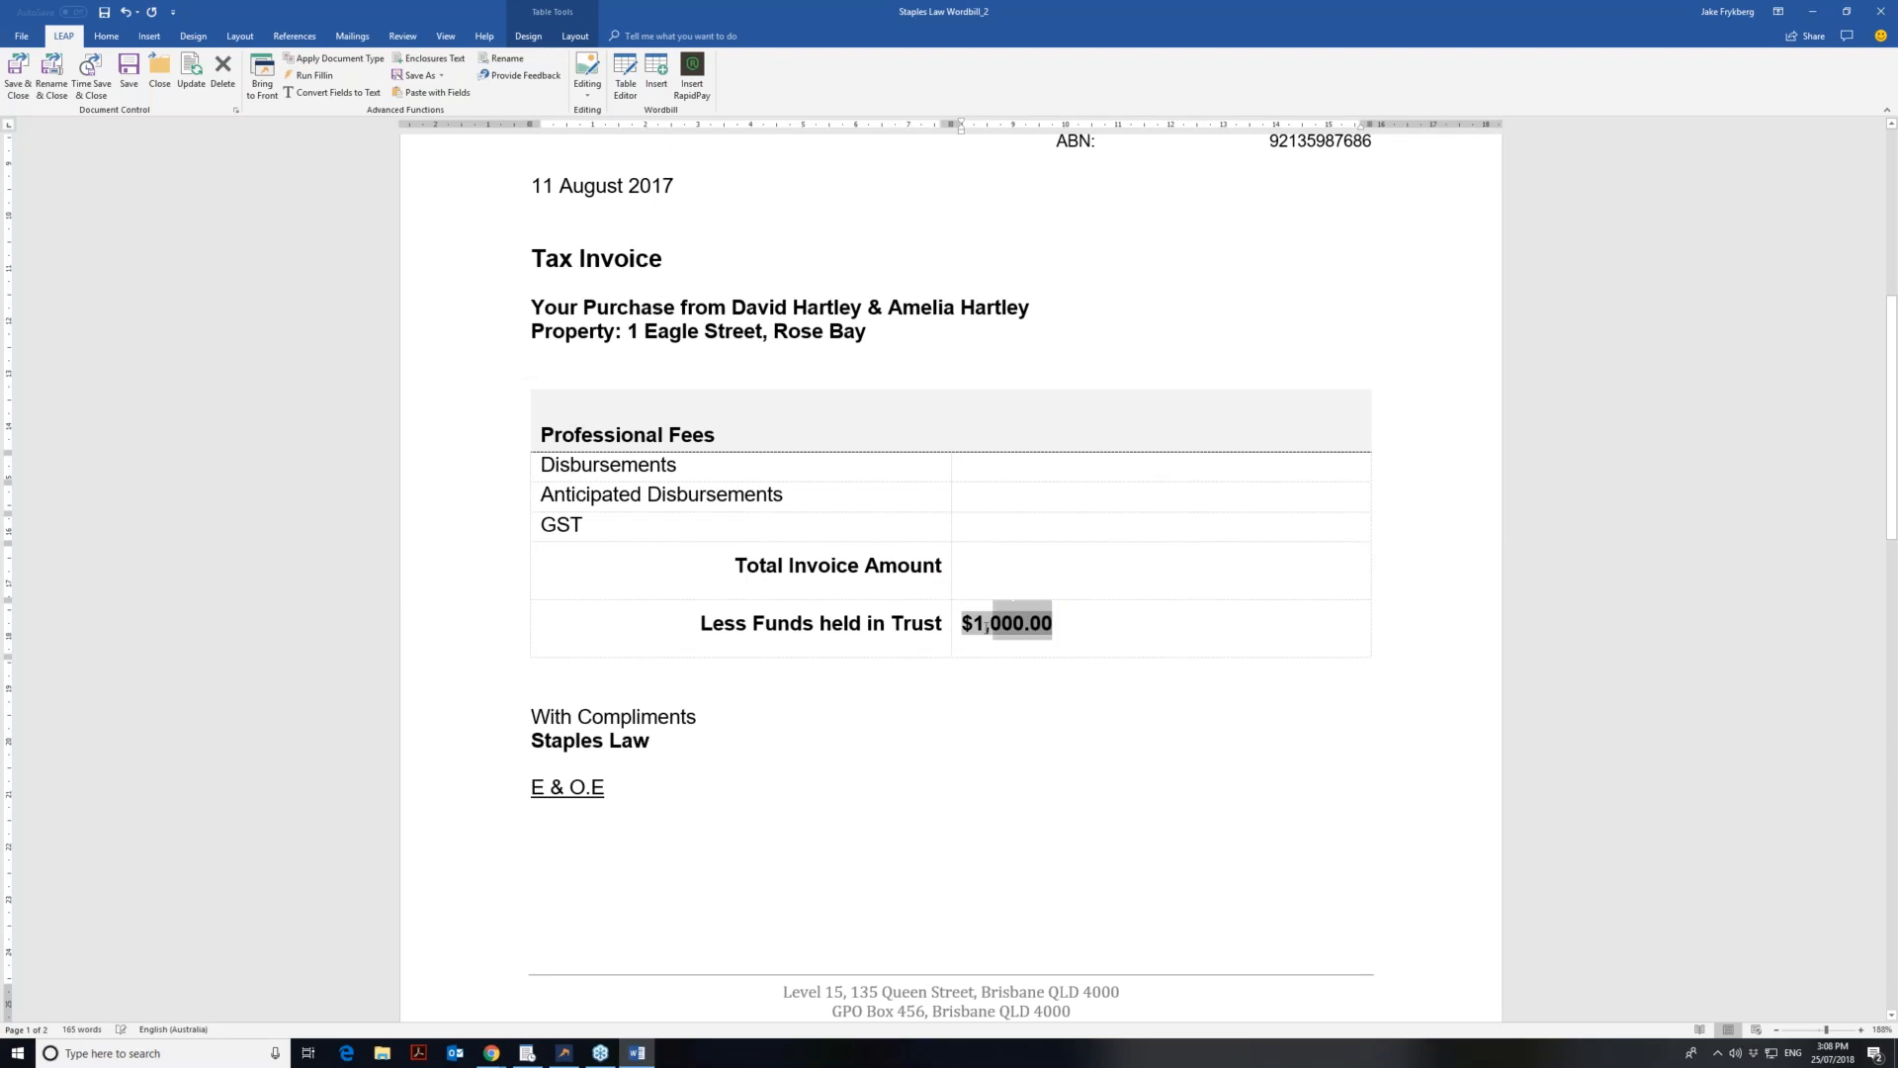
pyautogui.click(1068, 627)
pyautogui.click(1002, 627)
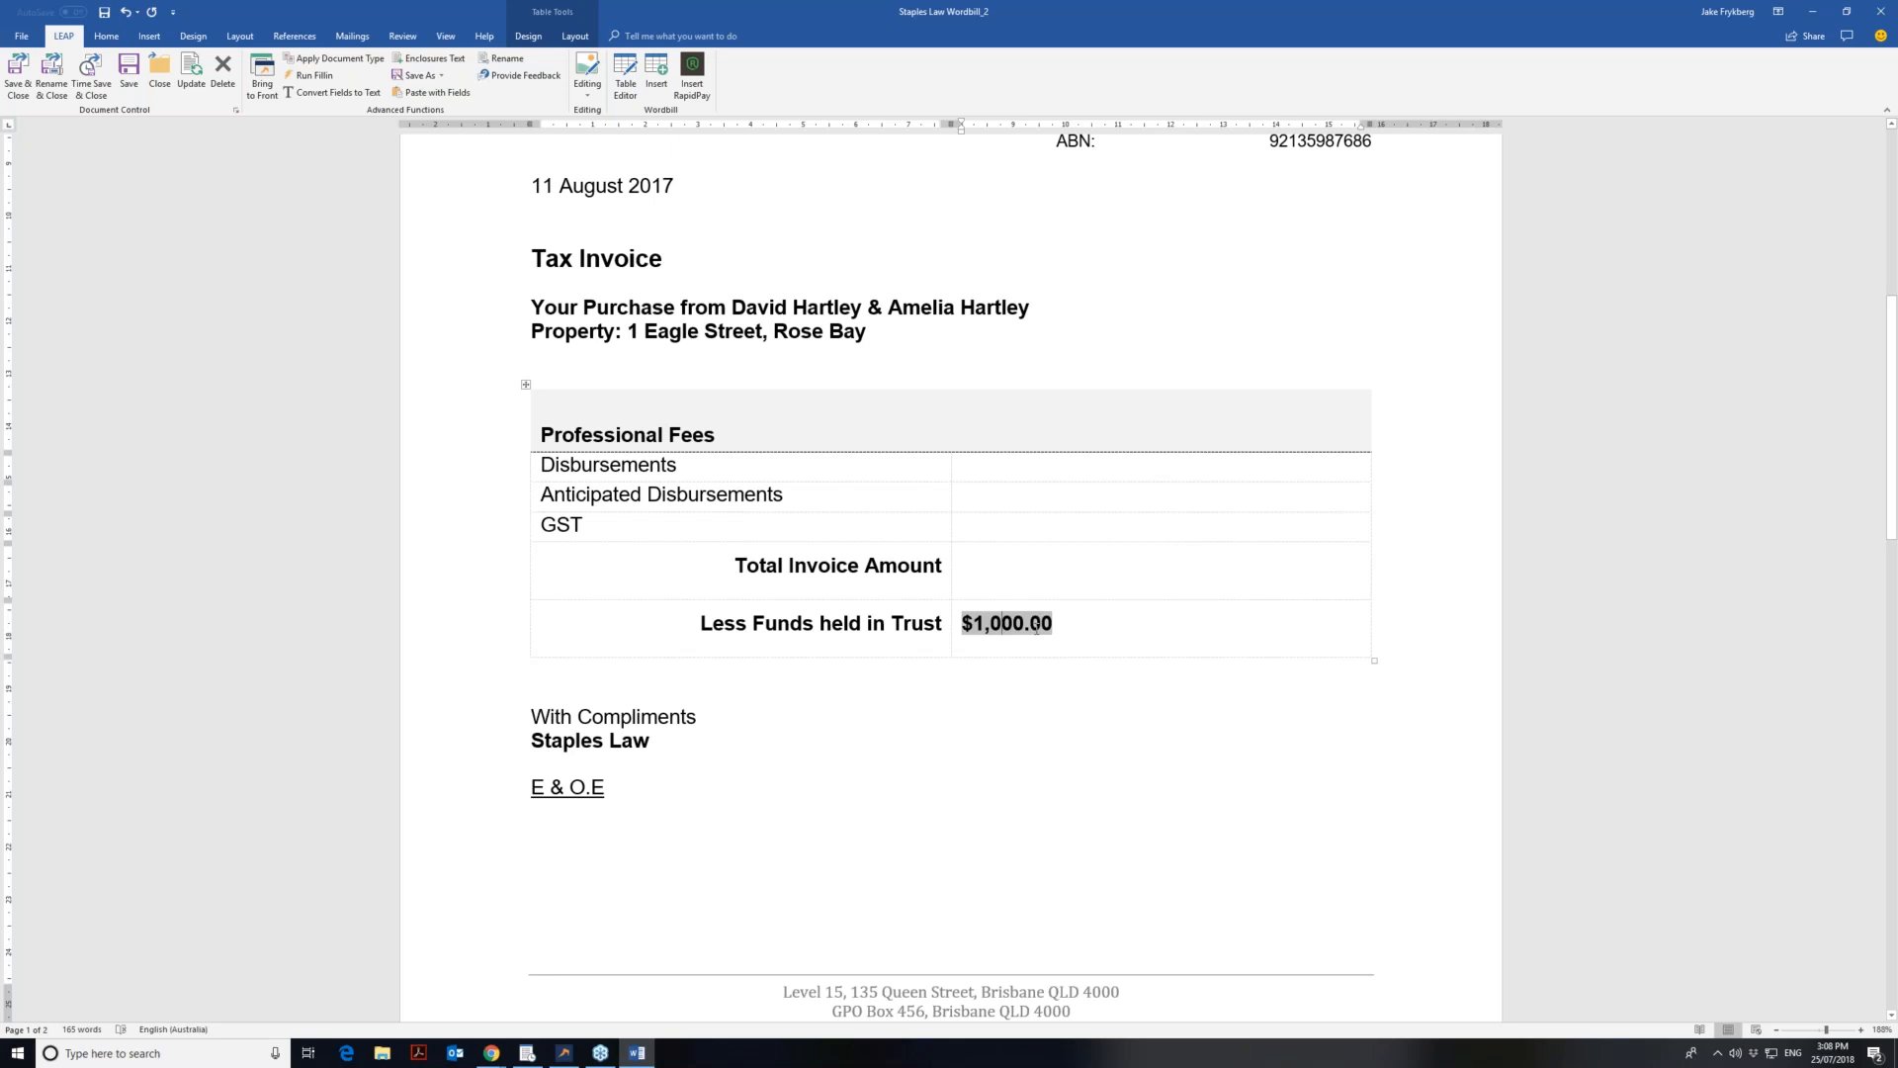
pyautogui.hotkey('alt', 'F9')
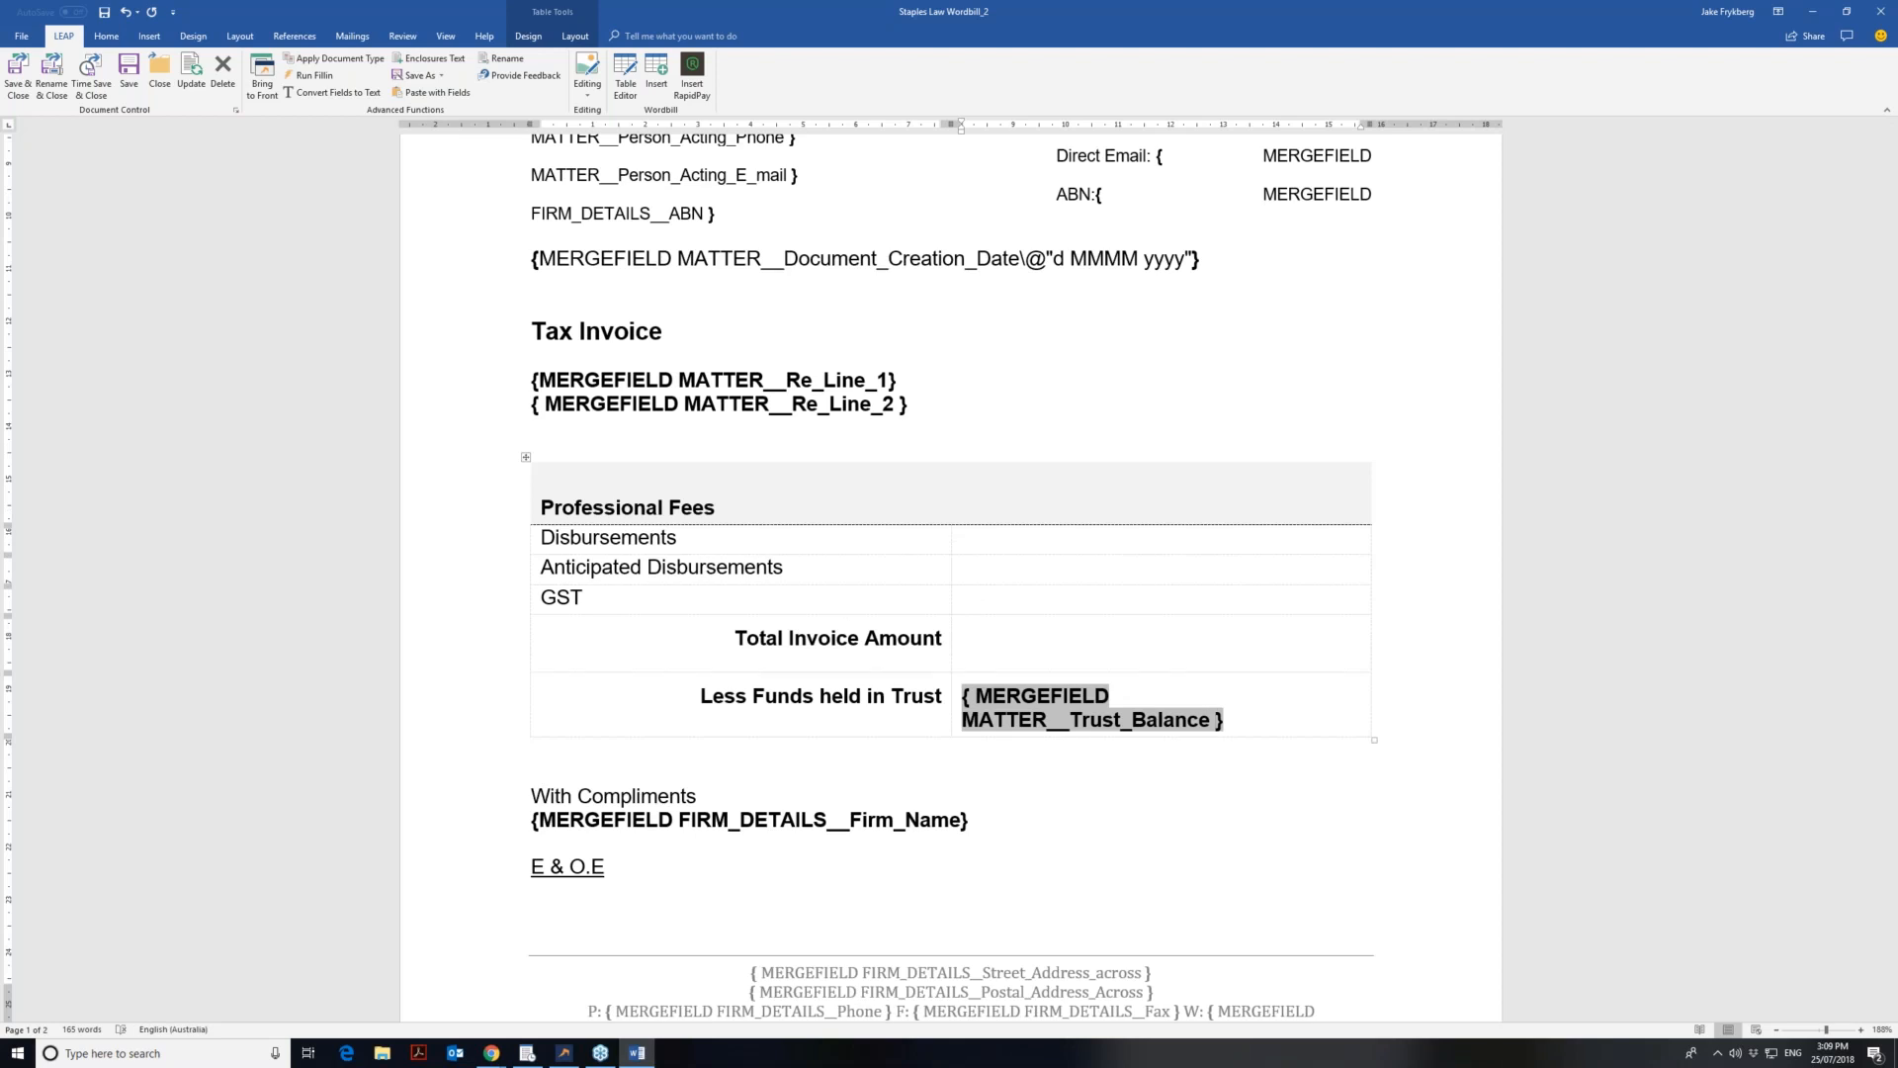
pyautogui.hotkey('alt', 'F9')
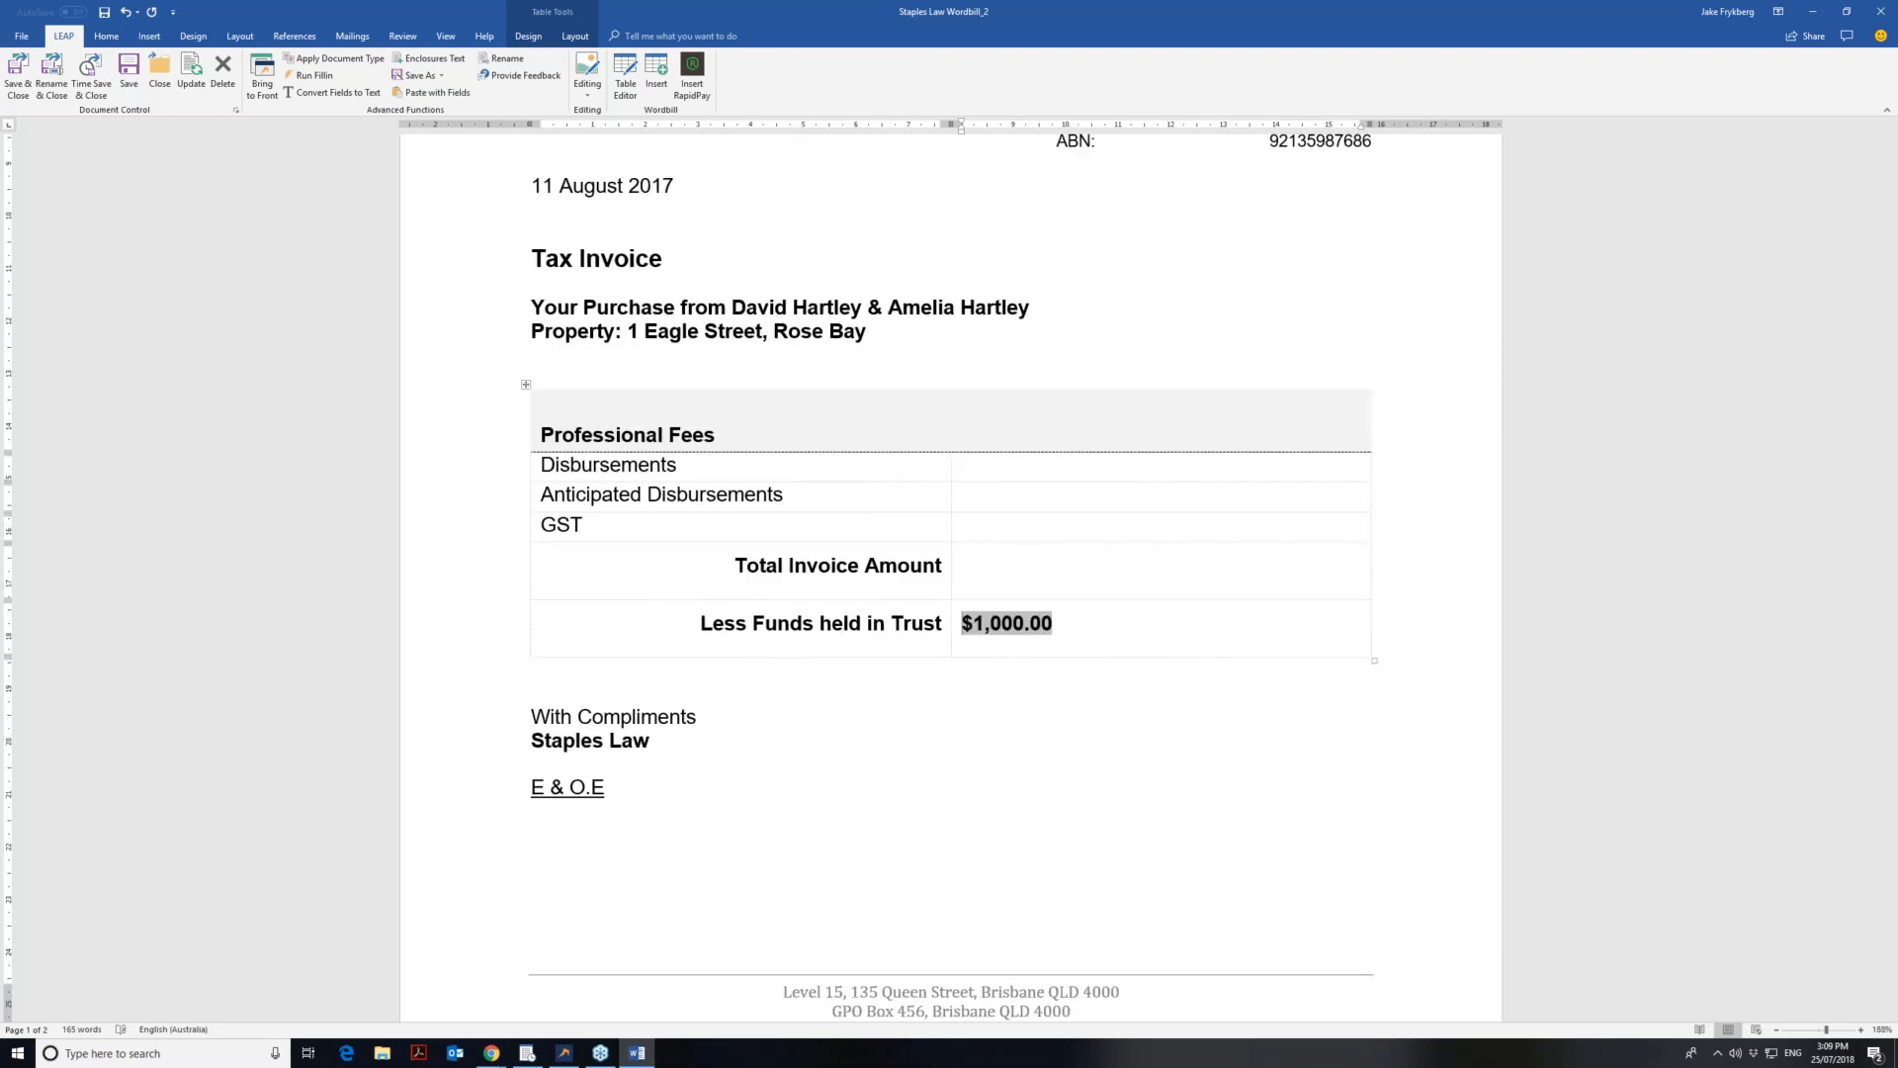
# - Put the cursor after the trust amount and open LEAP's field insertion list for the Matter table, including hidden fields
pyautogui.click(1060, 627)
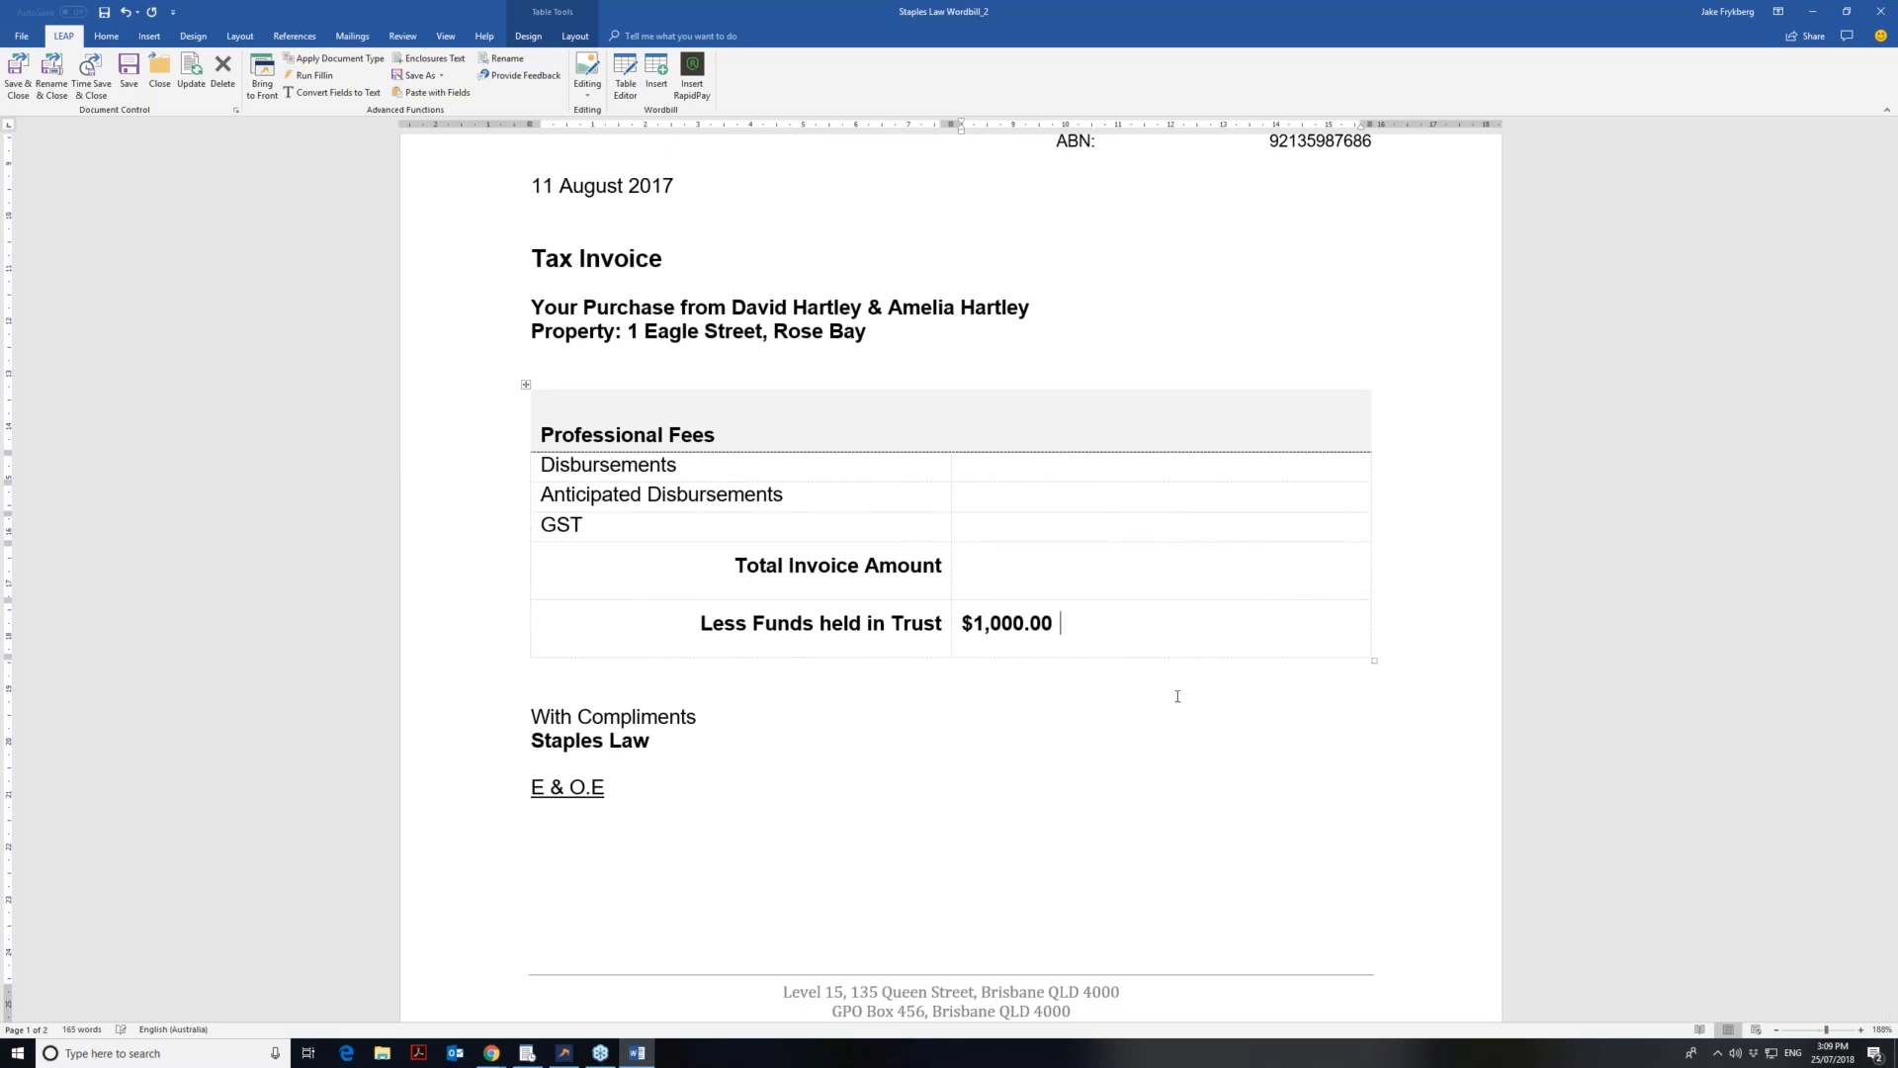
pyautogui.scroll(1, 1194, 652)
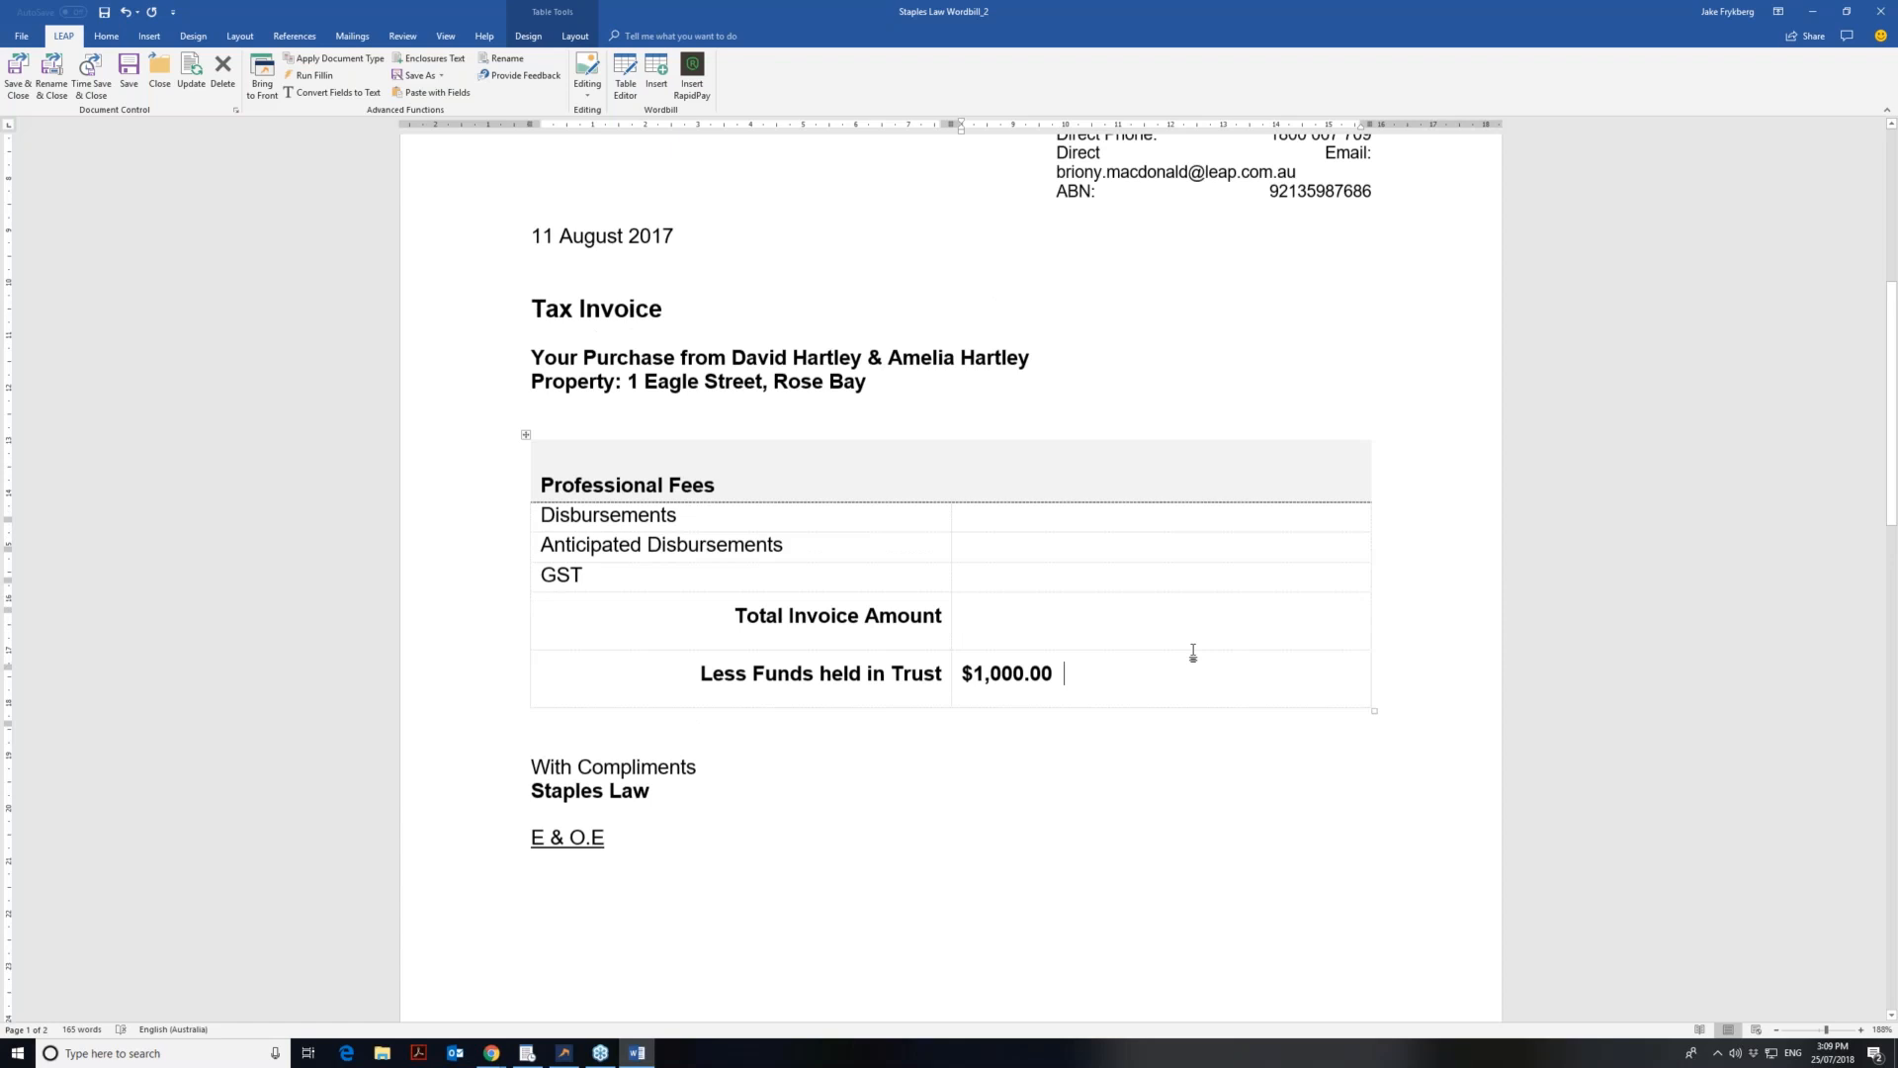
pyautogui.scroll(2, 1194, 652)
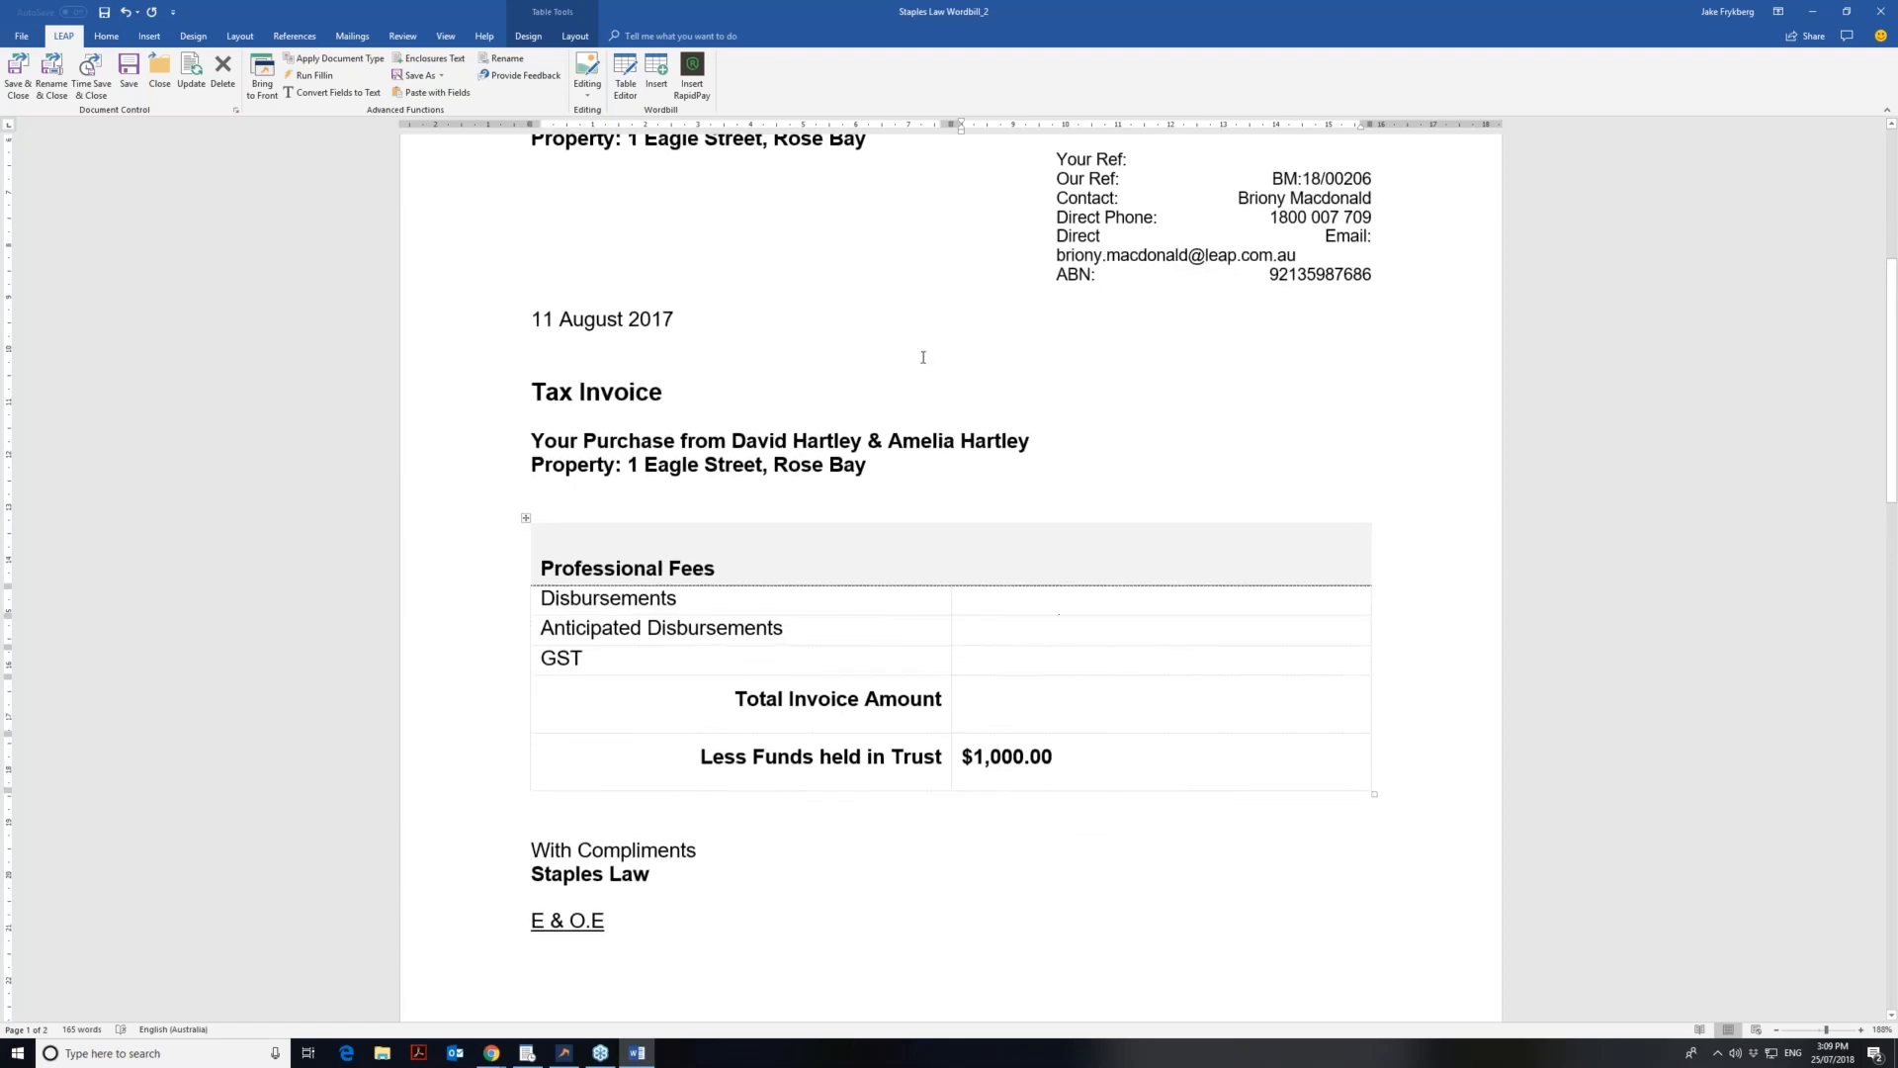
pyautogui.click(587, 87)
pyautogui.click(633, 115)
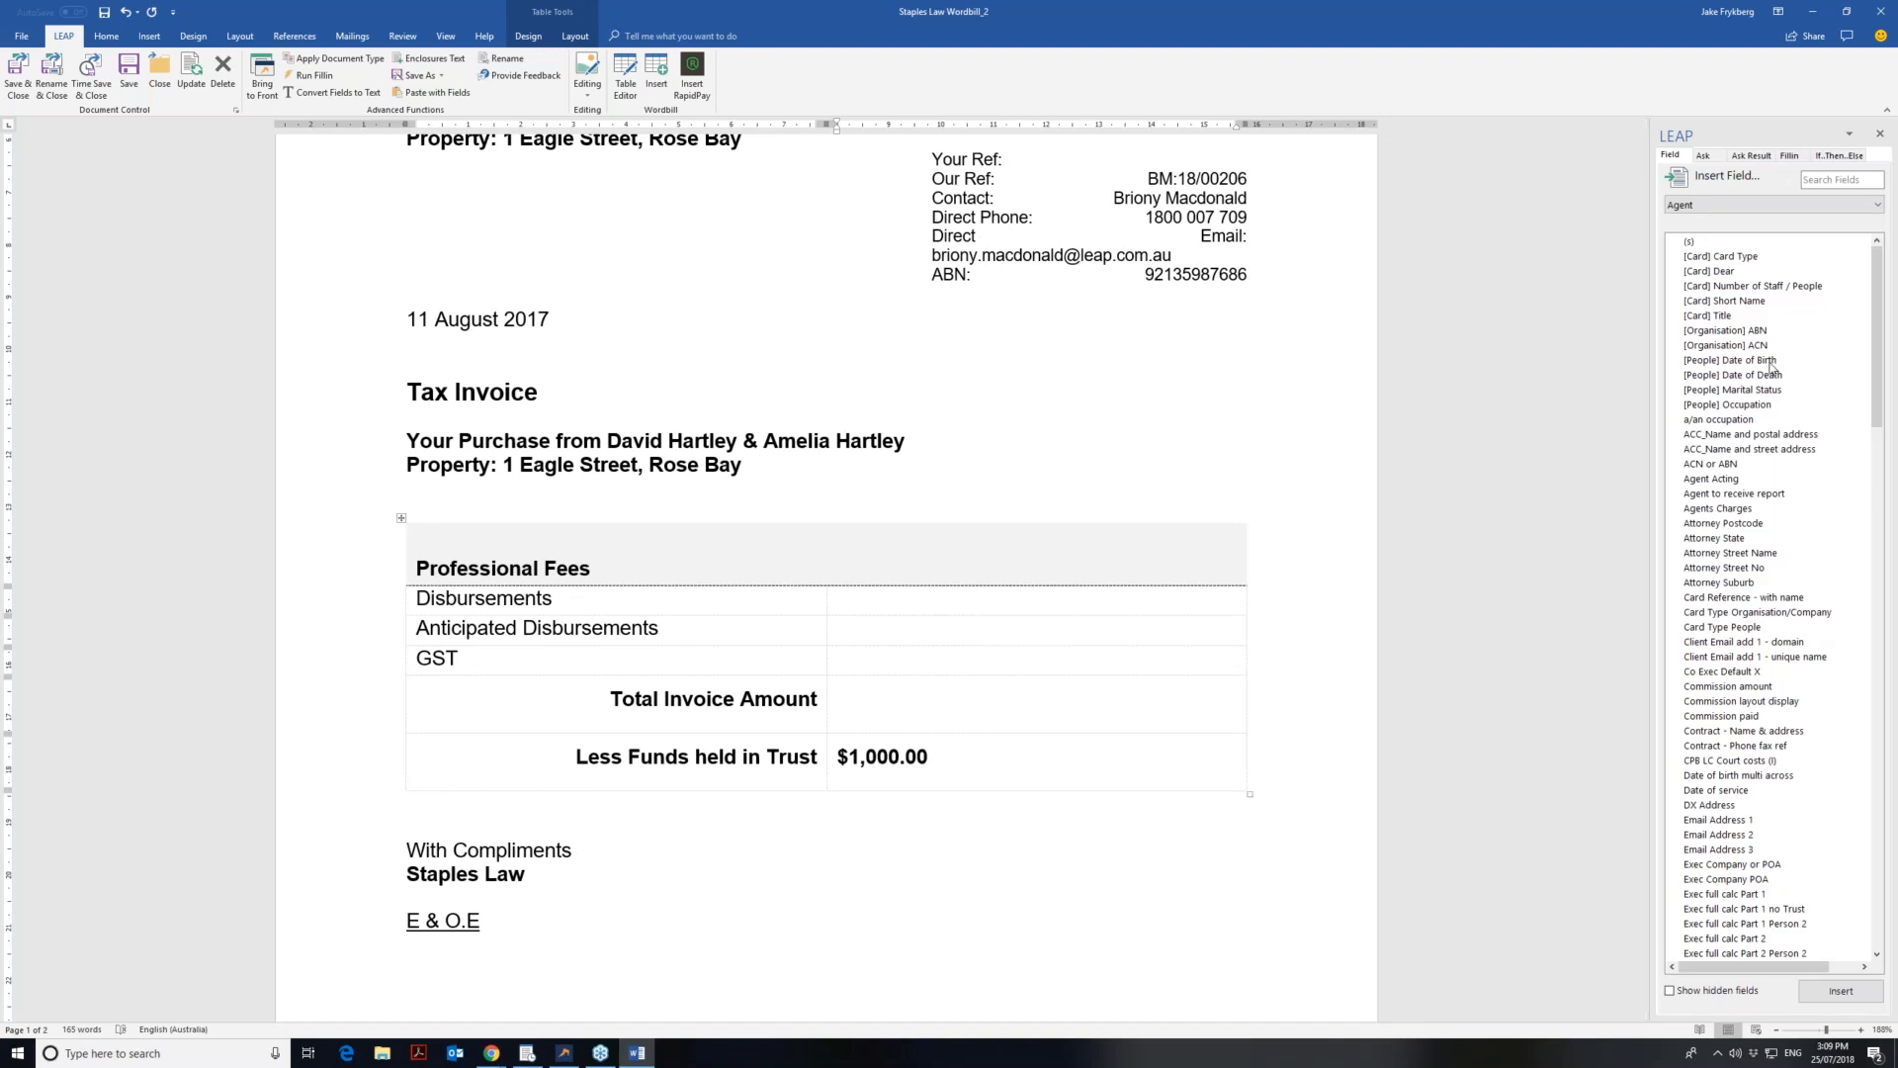
pyautogui.click(1758, 205)
pyautogui.click(1693, 474)
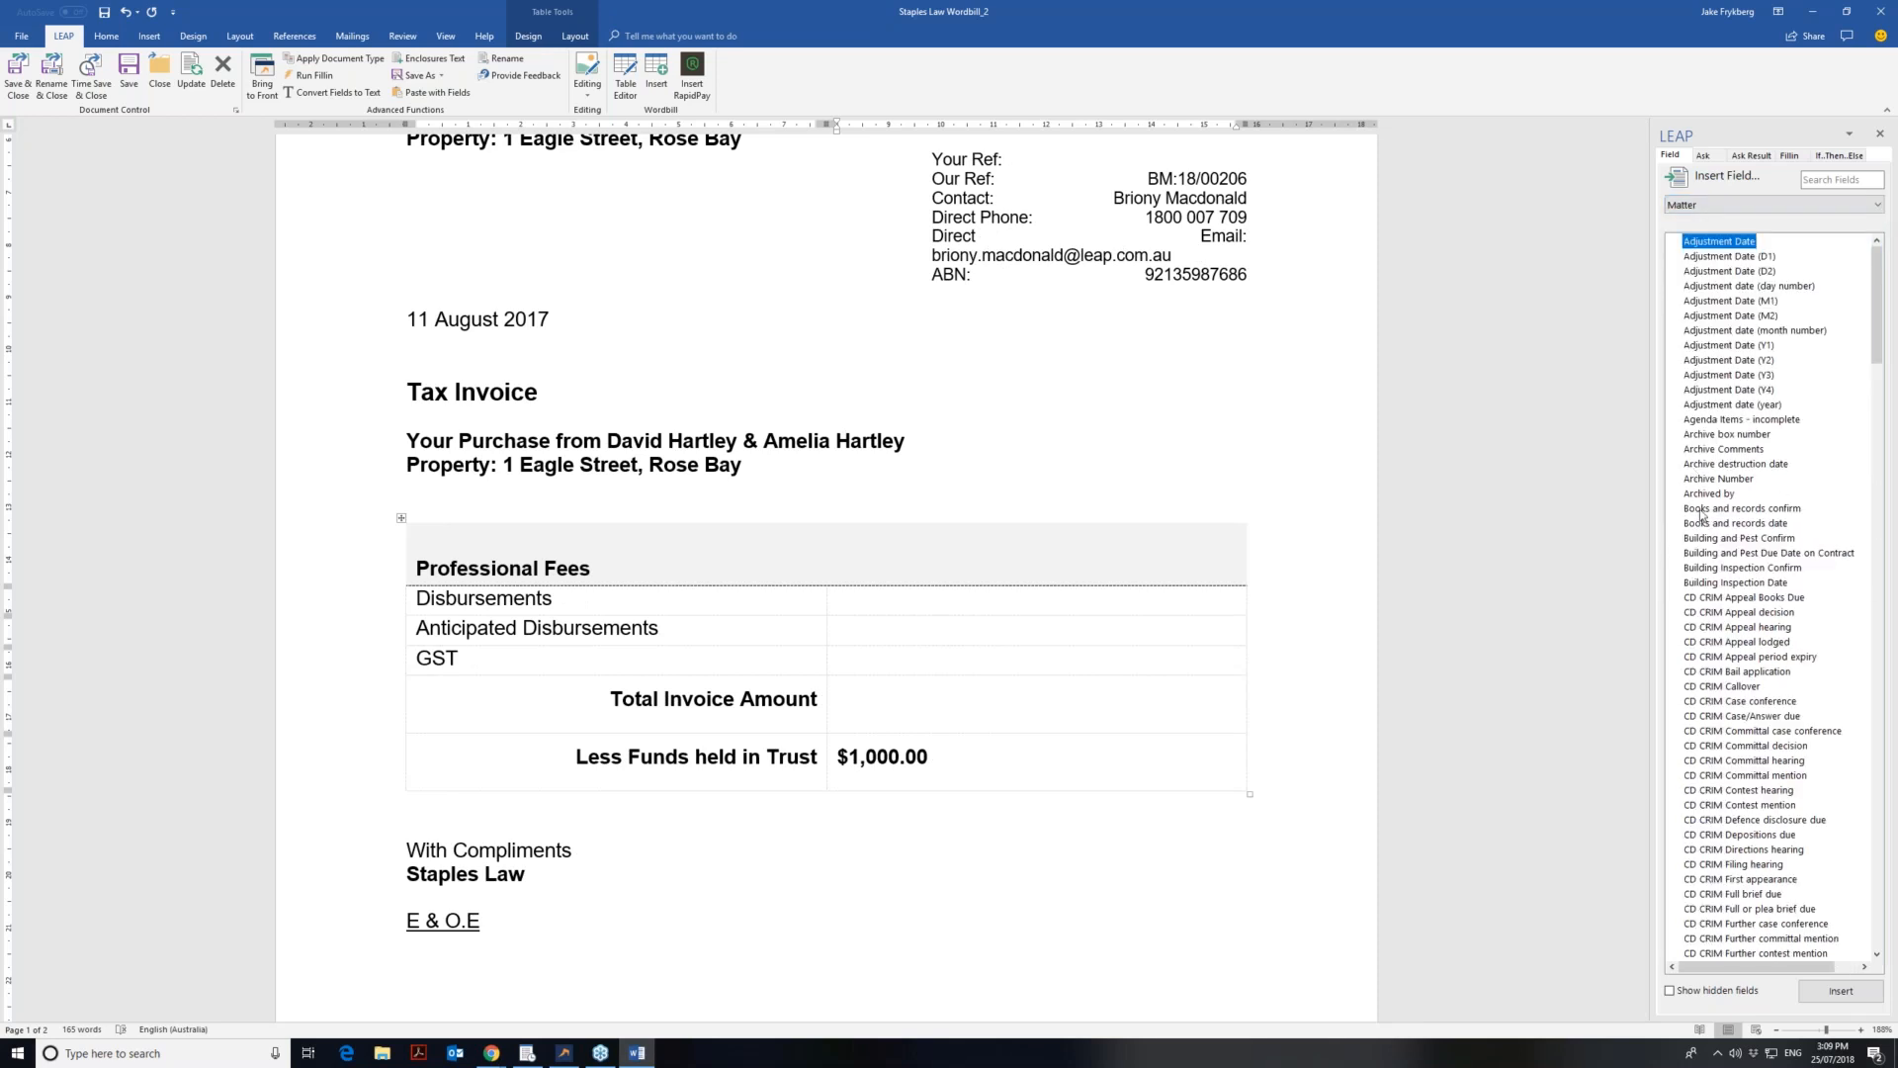
pyautogui.click(1670, 992)
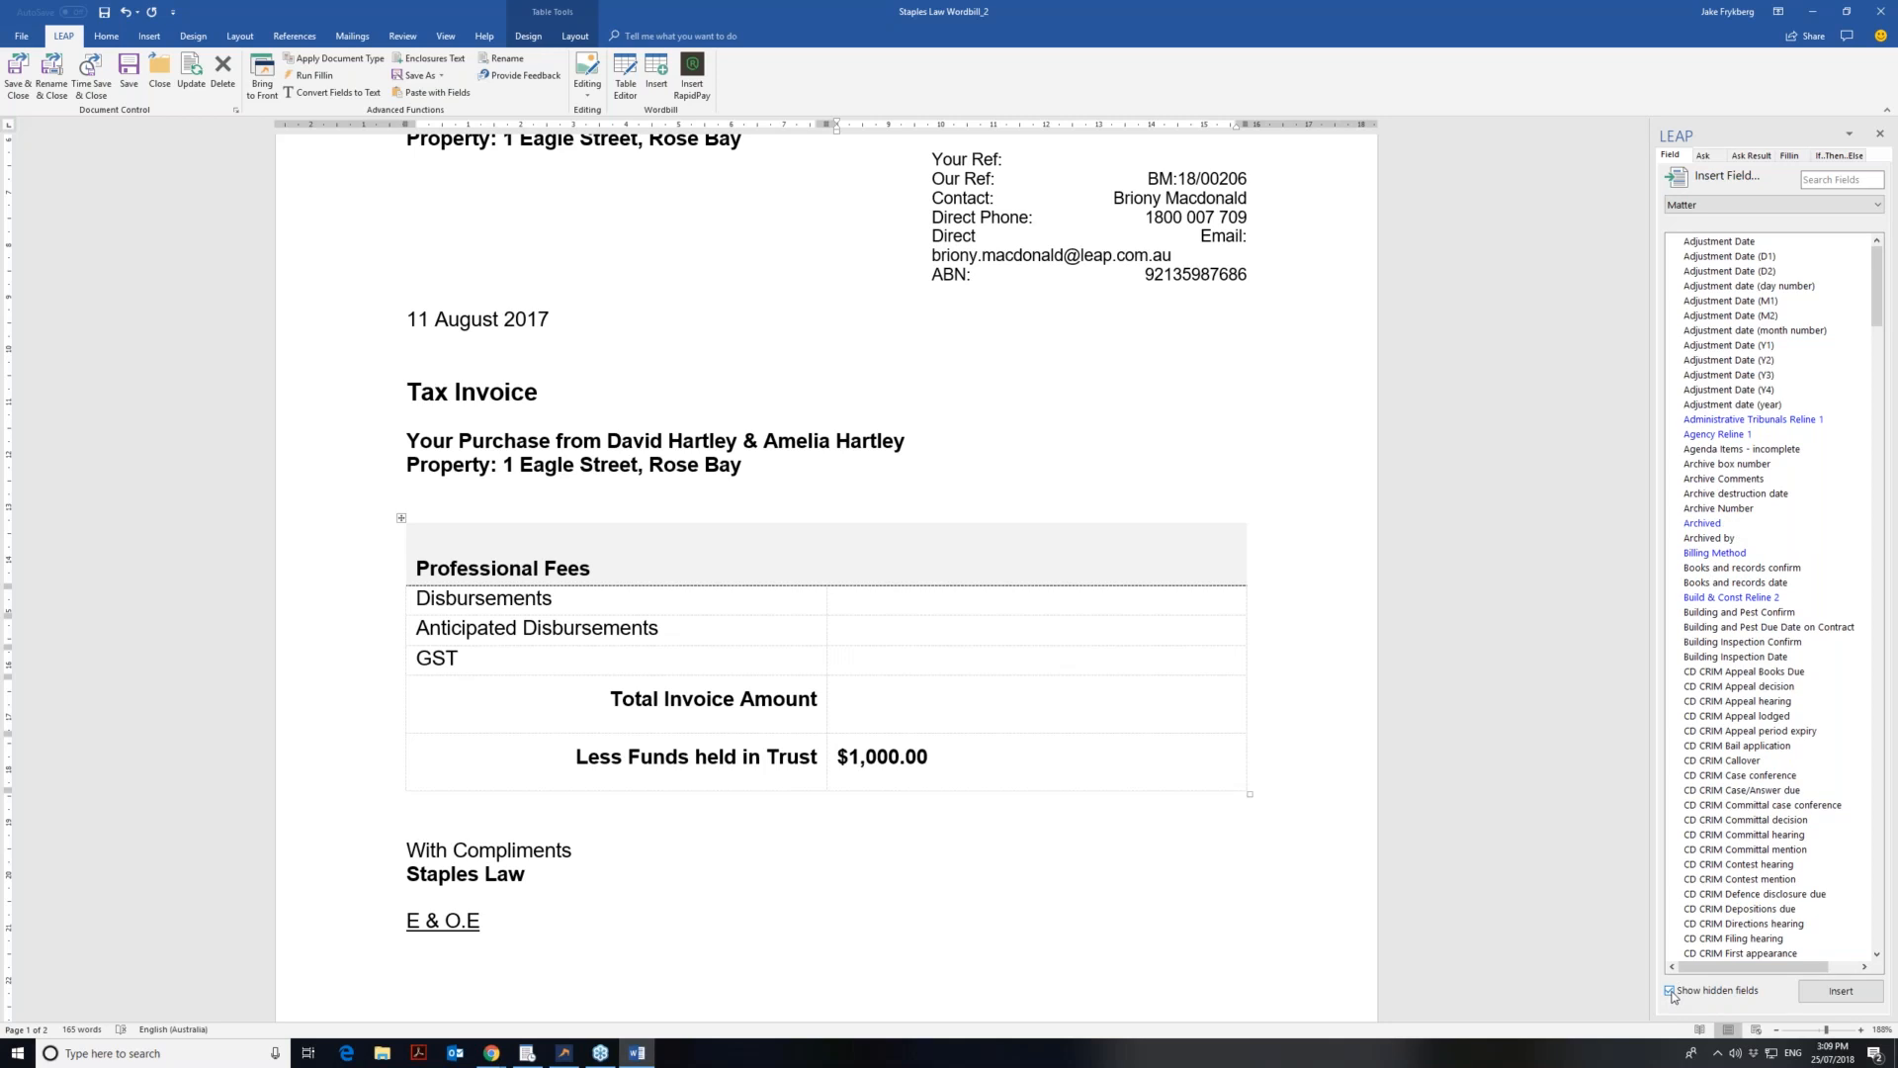
# - Find the Trust Balance field with the search "trust balance" and insert it in the Less Funds held in Trust cell, closing the field list
pyautogui.click(1842, 179)
pyautogui.write('trust balance')
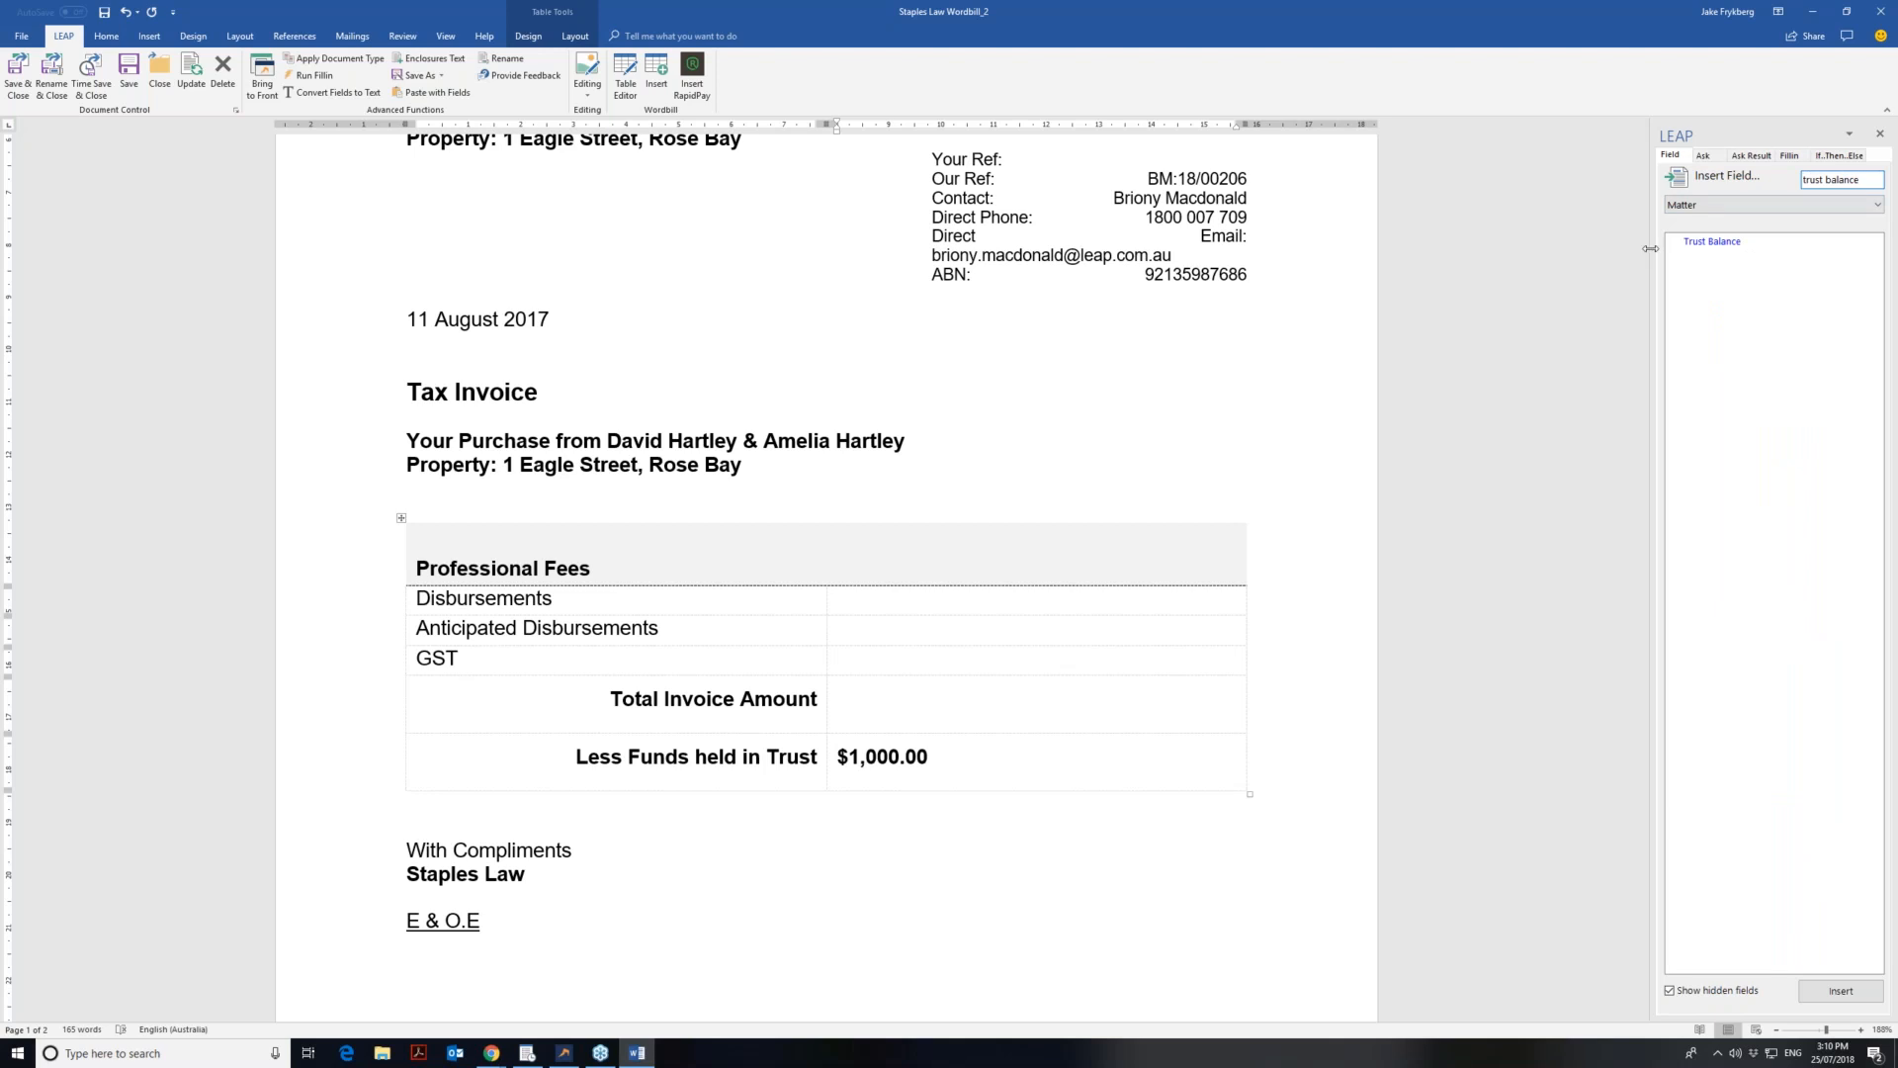
pyautogui.click(1726, 243)
pyautogui.click(939, 756)
pyautogui.click(1841, 993)
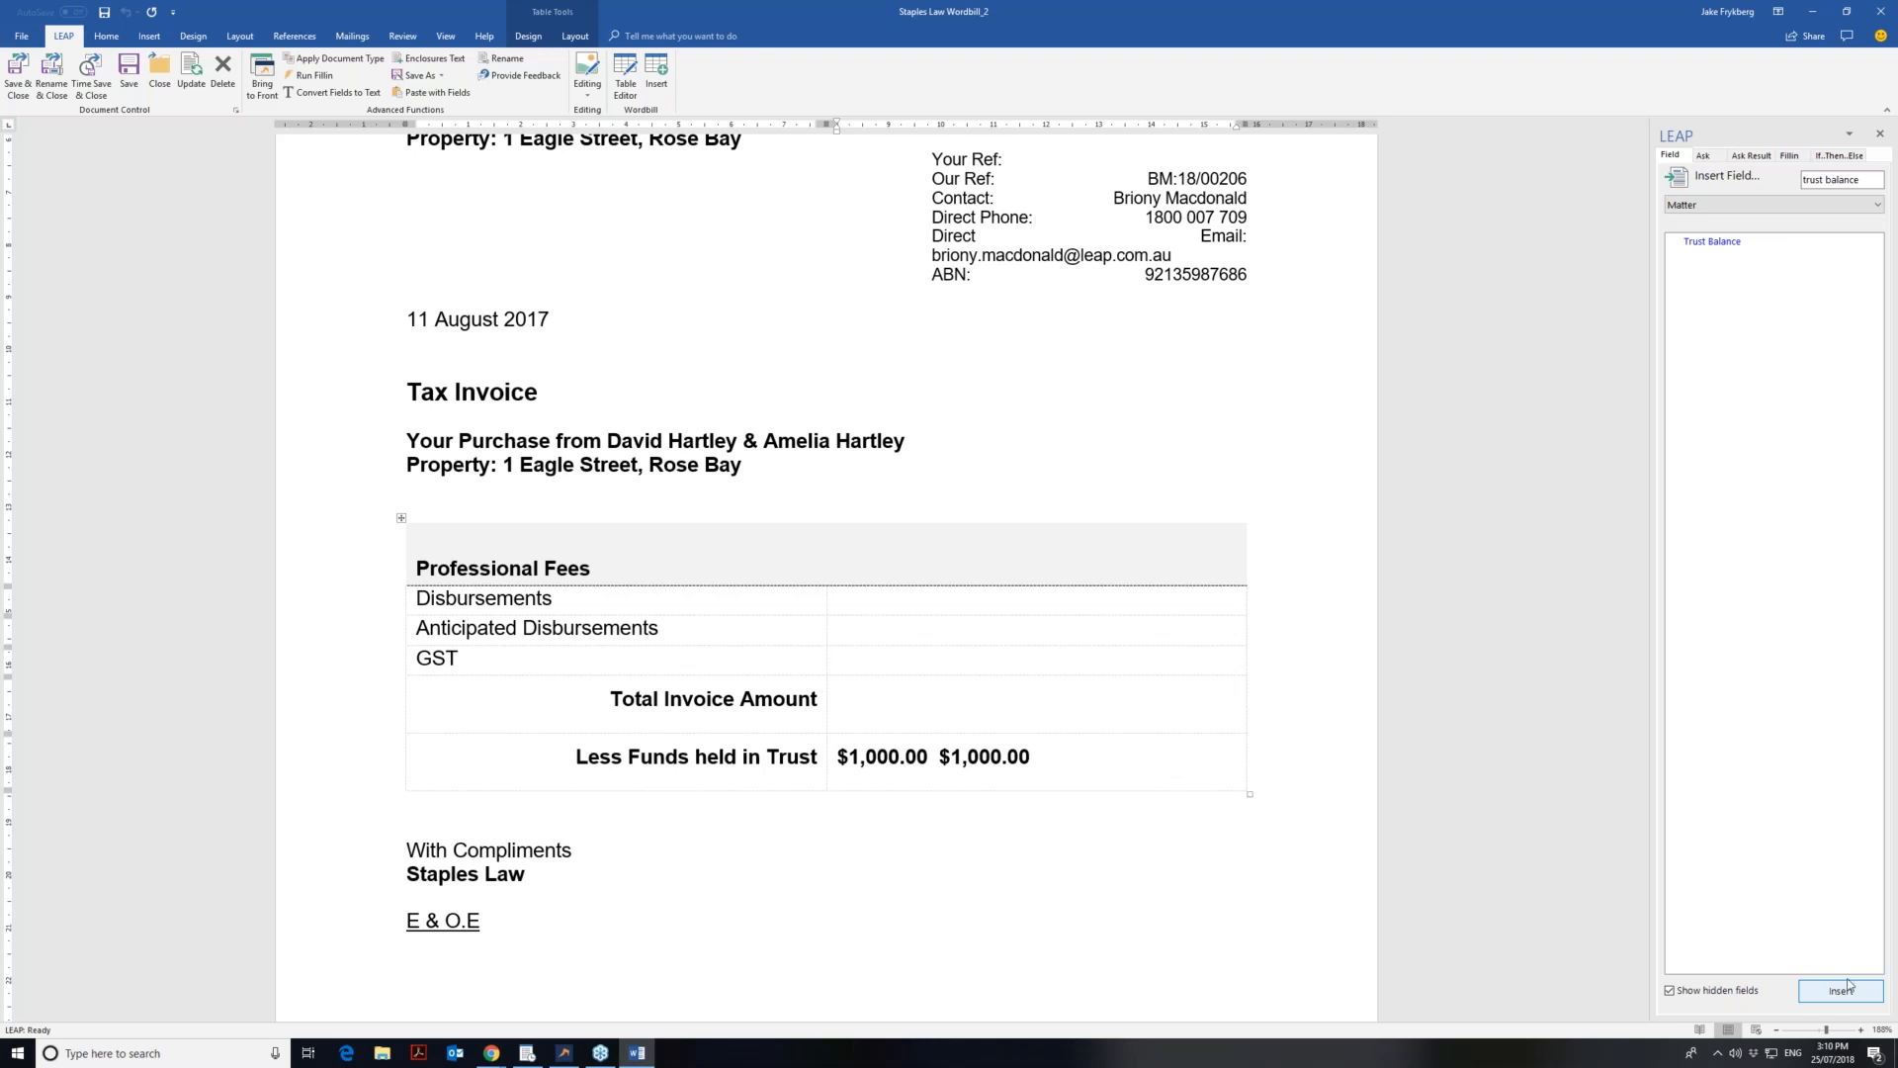
pyautogui.click(1884, 136)
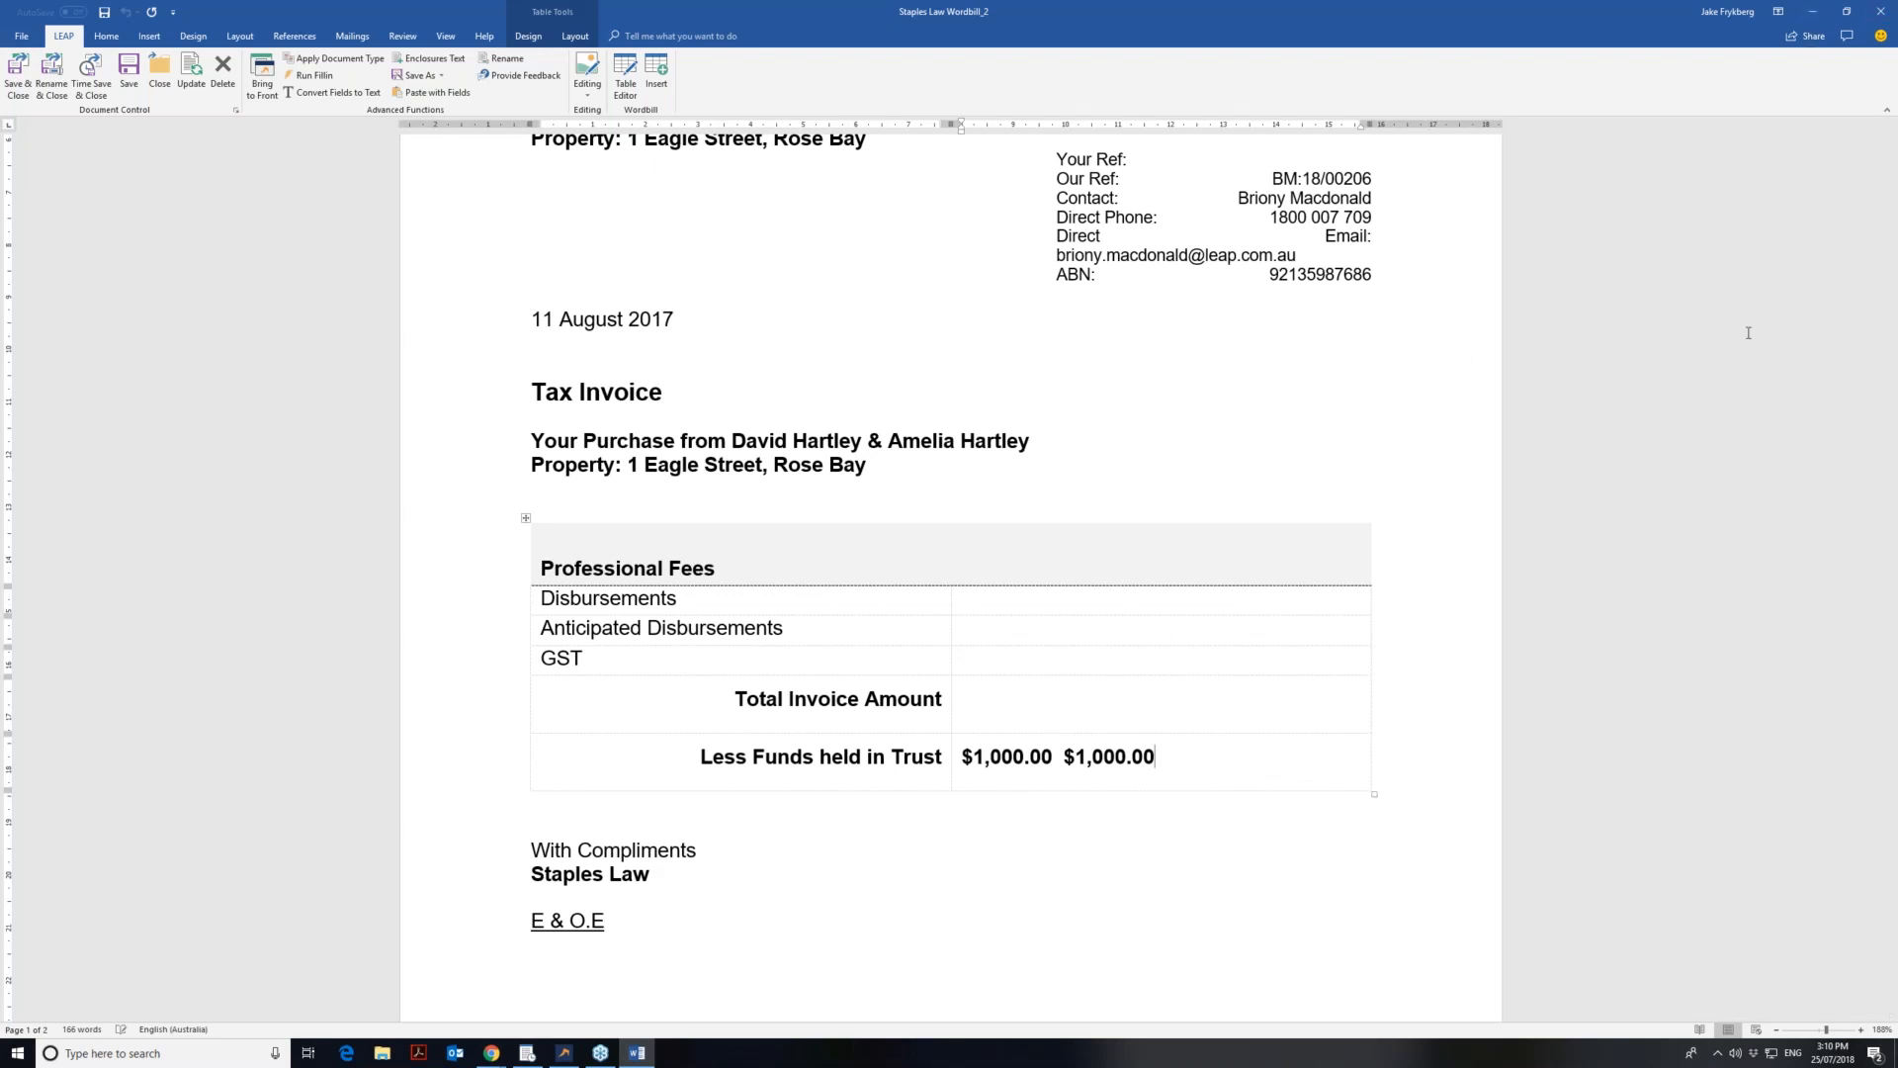
# - Switch to the LEAP Timesheet window and maximize it
pyautogui.hotkey('alt', 'Tab')
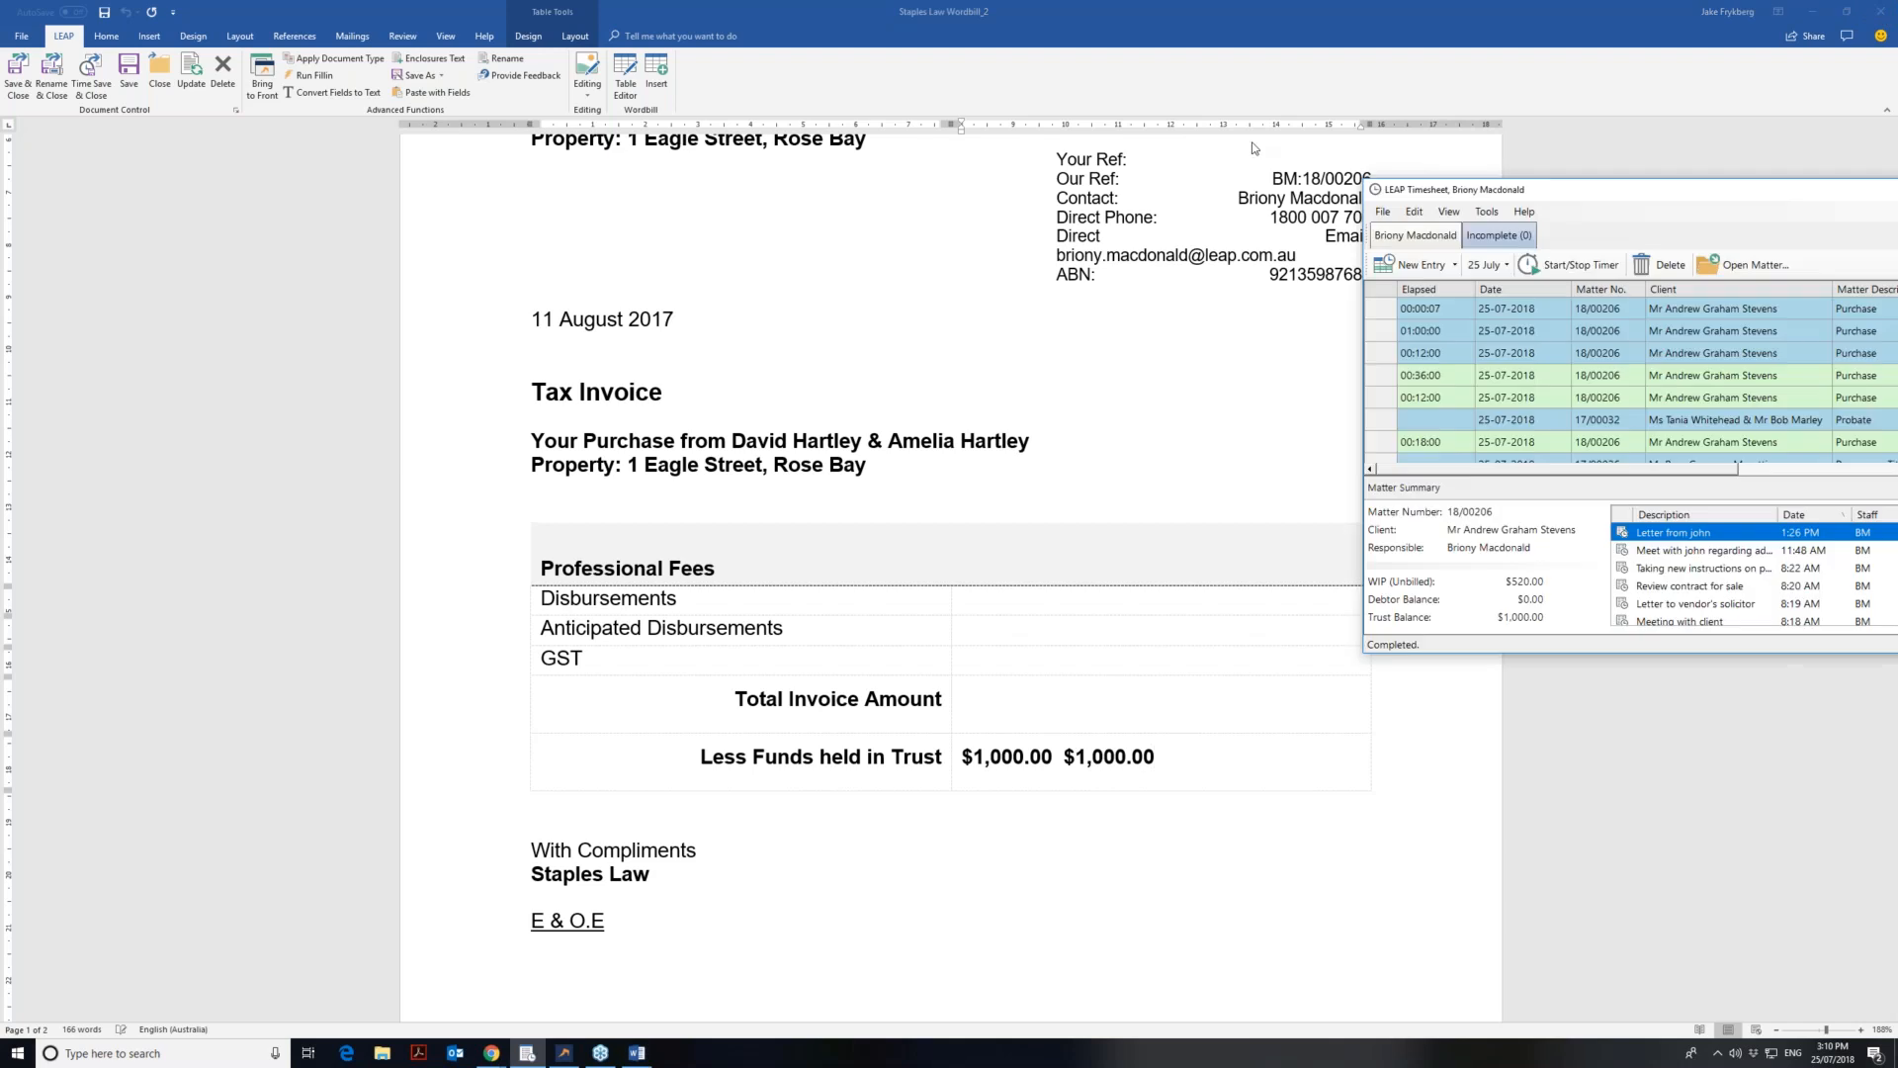
pyautogui.moveTo(1251, 143); pyautogui.dragTo(1153, 37)
pyautogui.click(1331, 23)
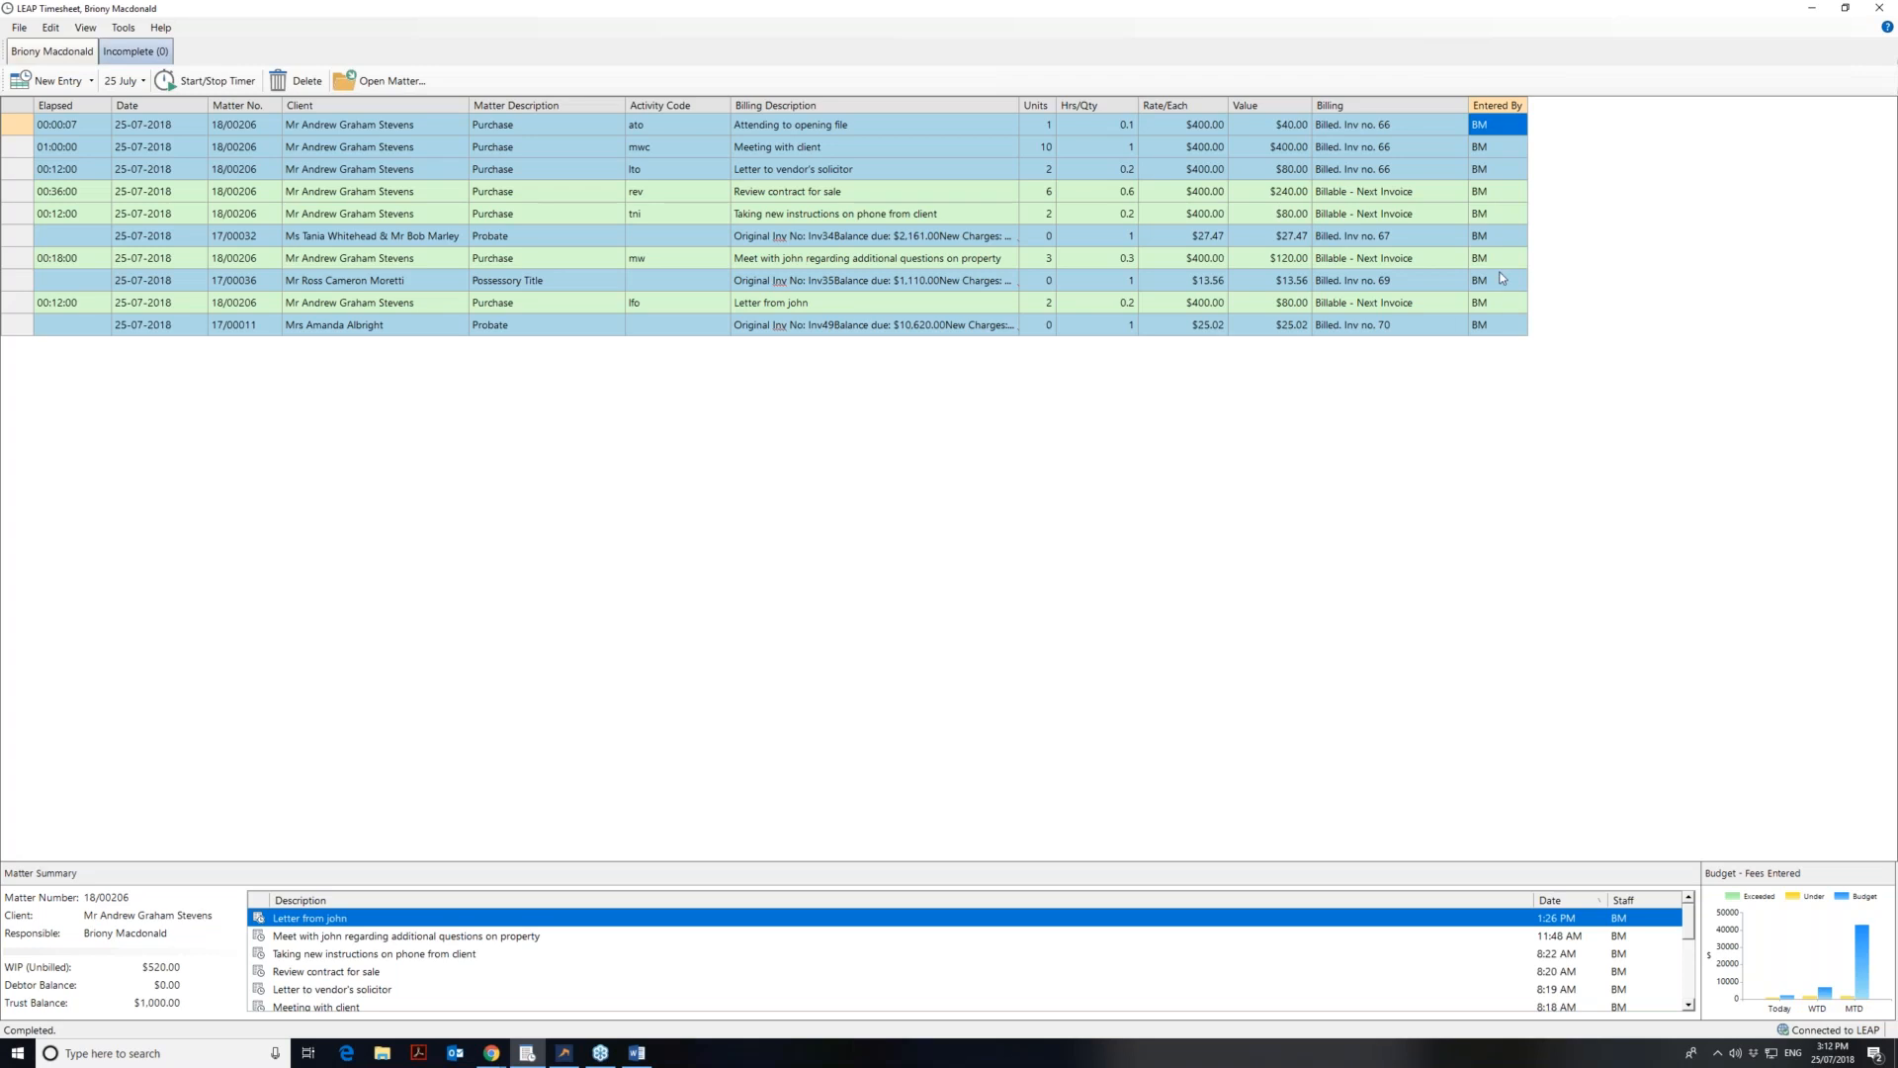
# - Open the timesheet's column settings and add Fixed Fee to the selected columns
pyautogui.click(87, 28)
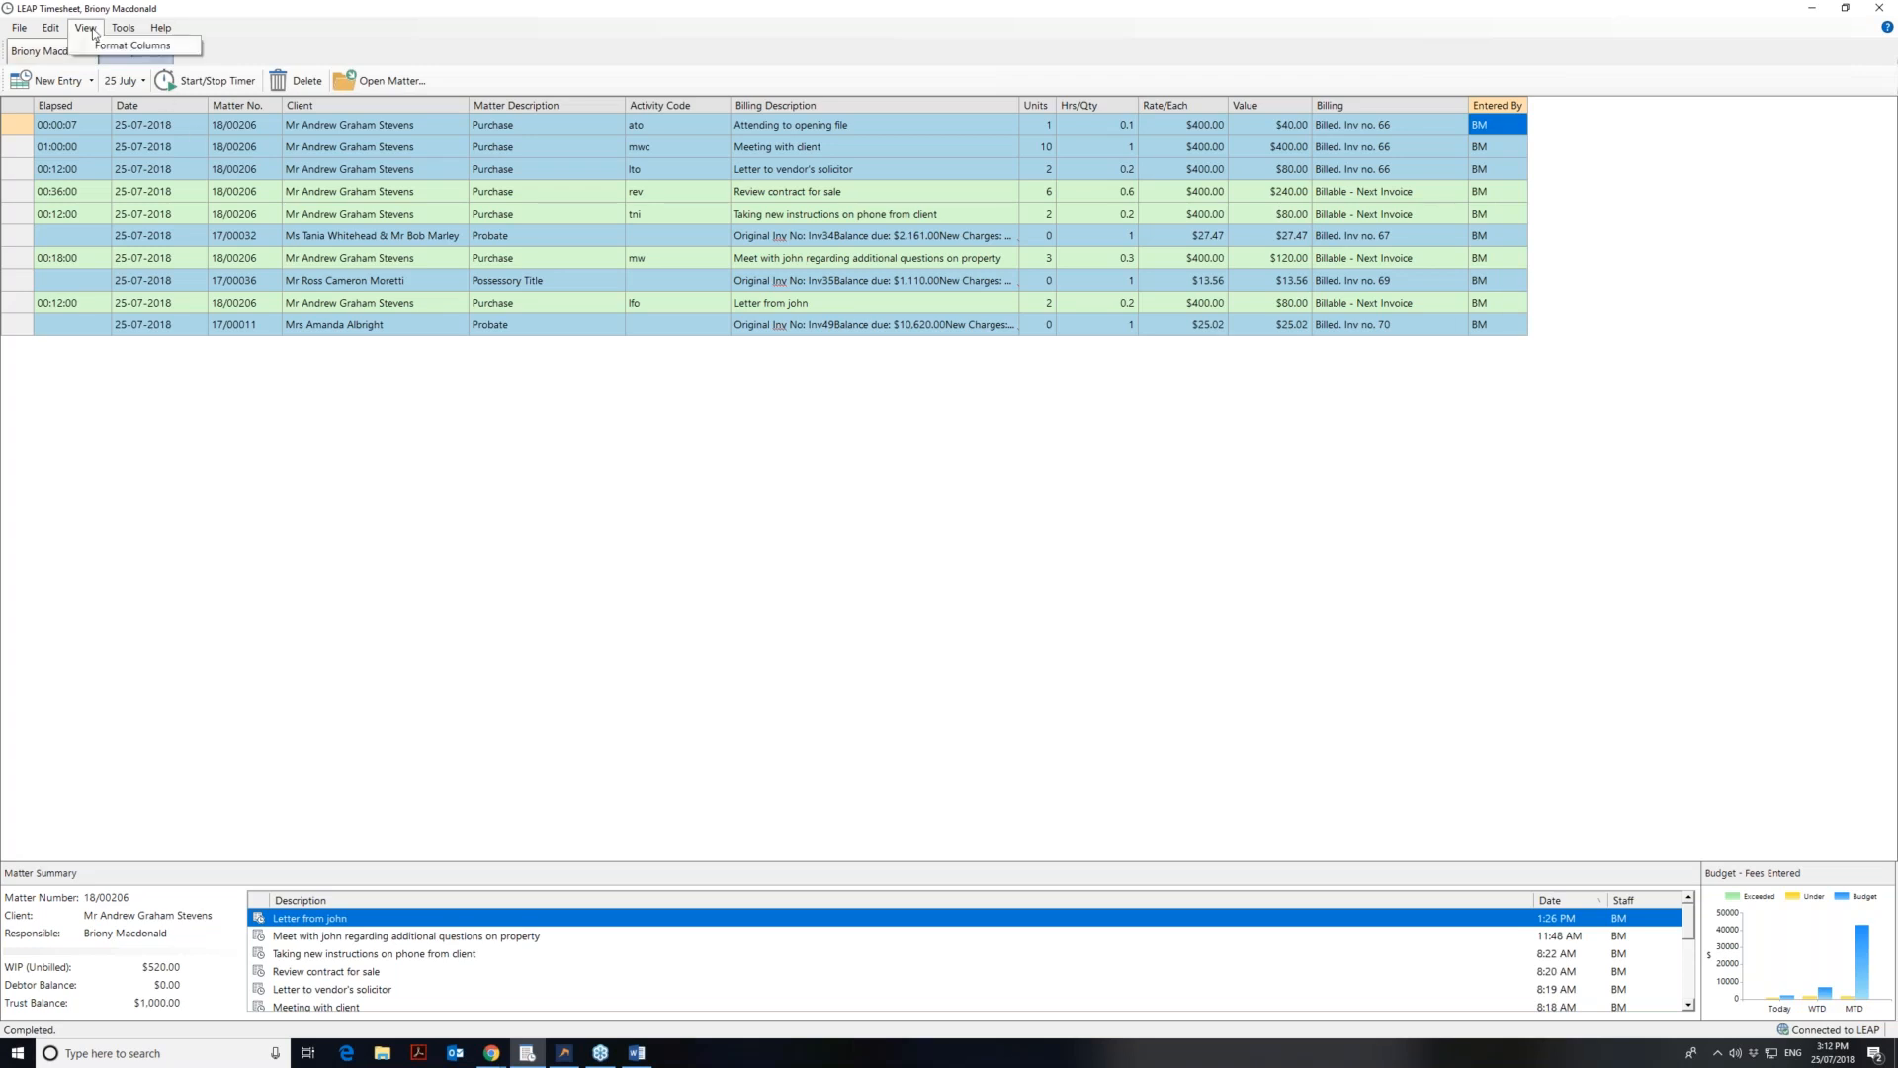
pyautogui.click(161, 49)
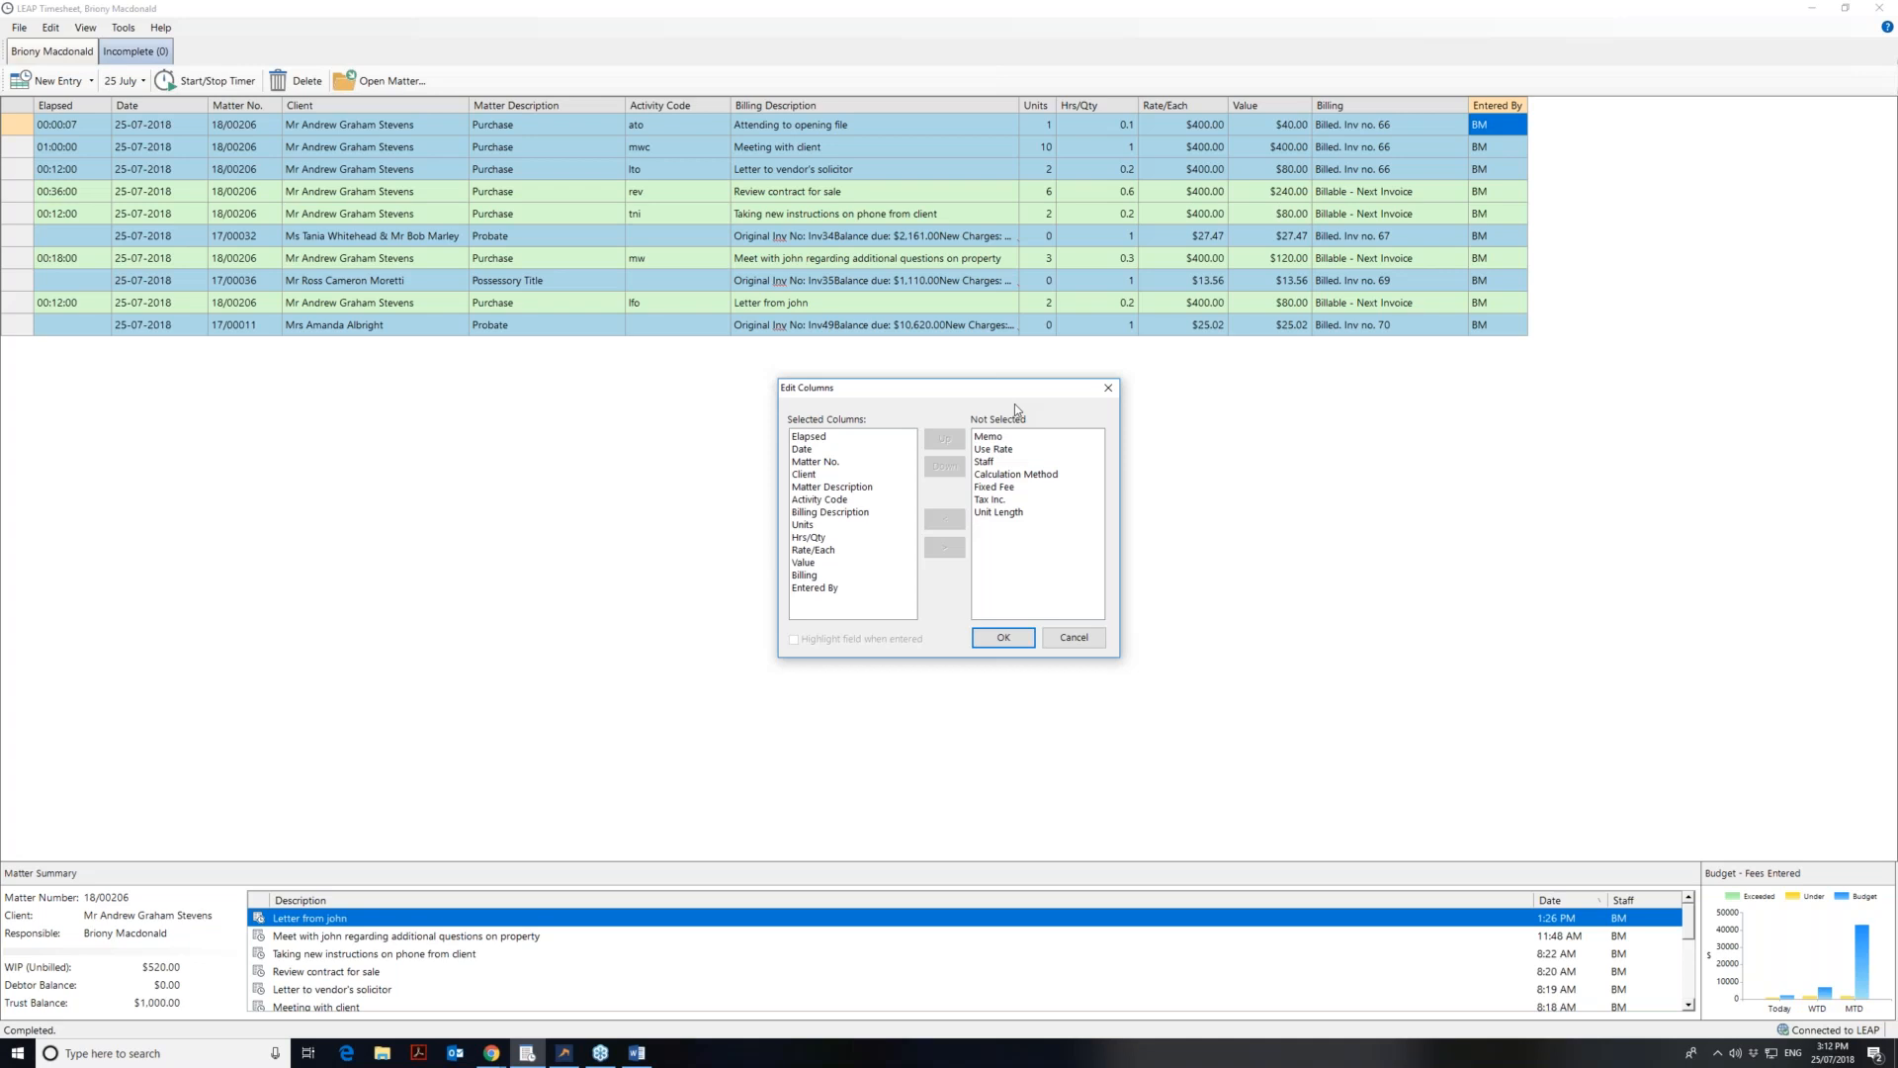
pyautogui.click(1006, 488)
pyautogui.click(944, 519)
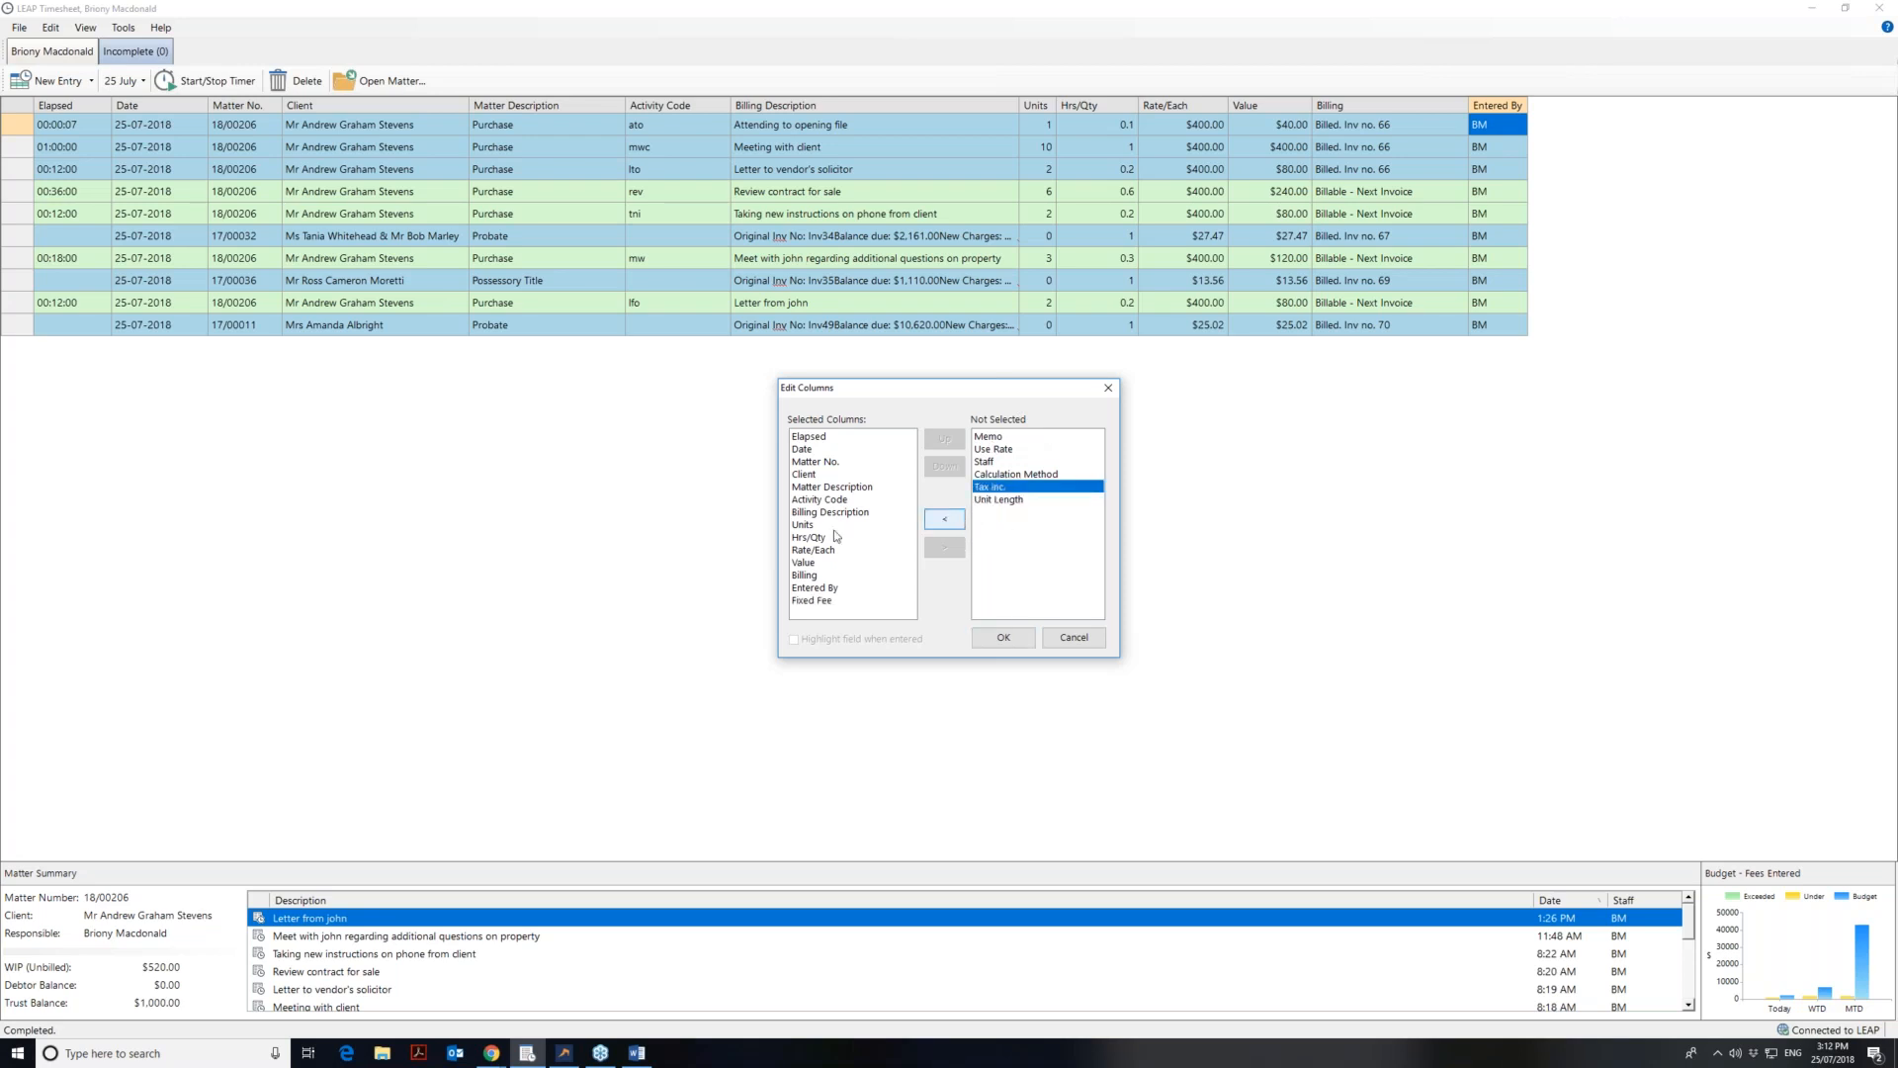
# - Remove Billing and Entered By from the selected timesheet columns, and add Billing back after Fixed Fee
pyautogui.click(803, 575)
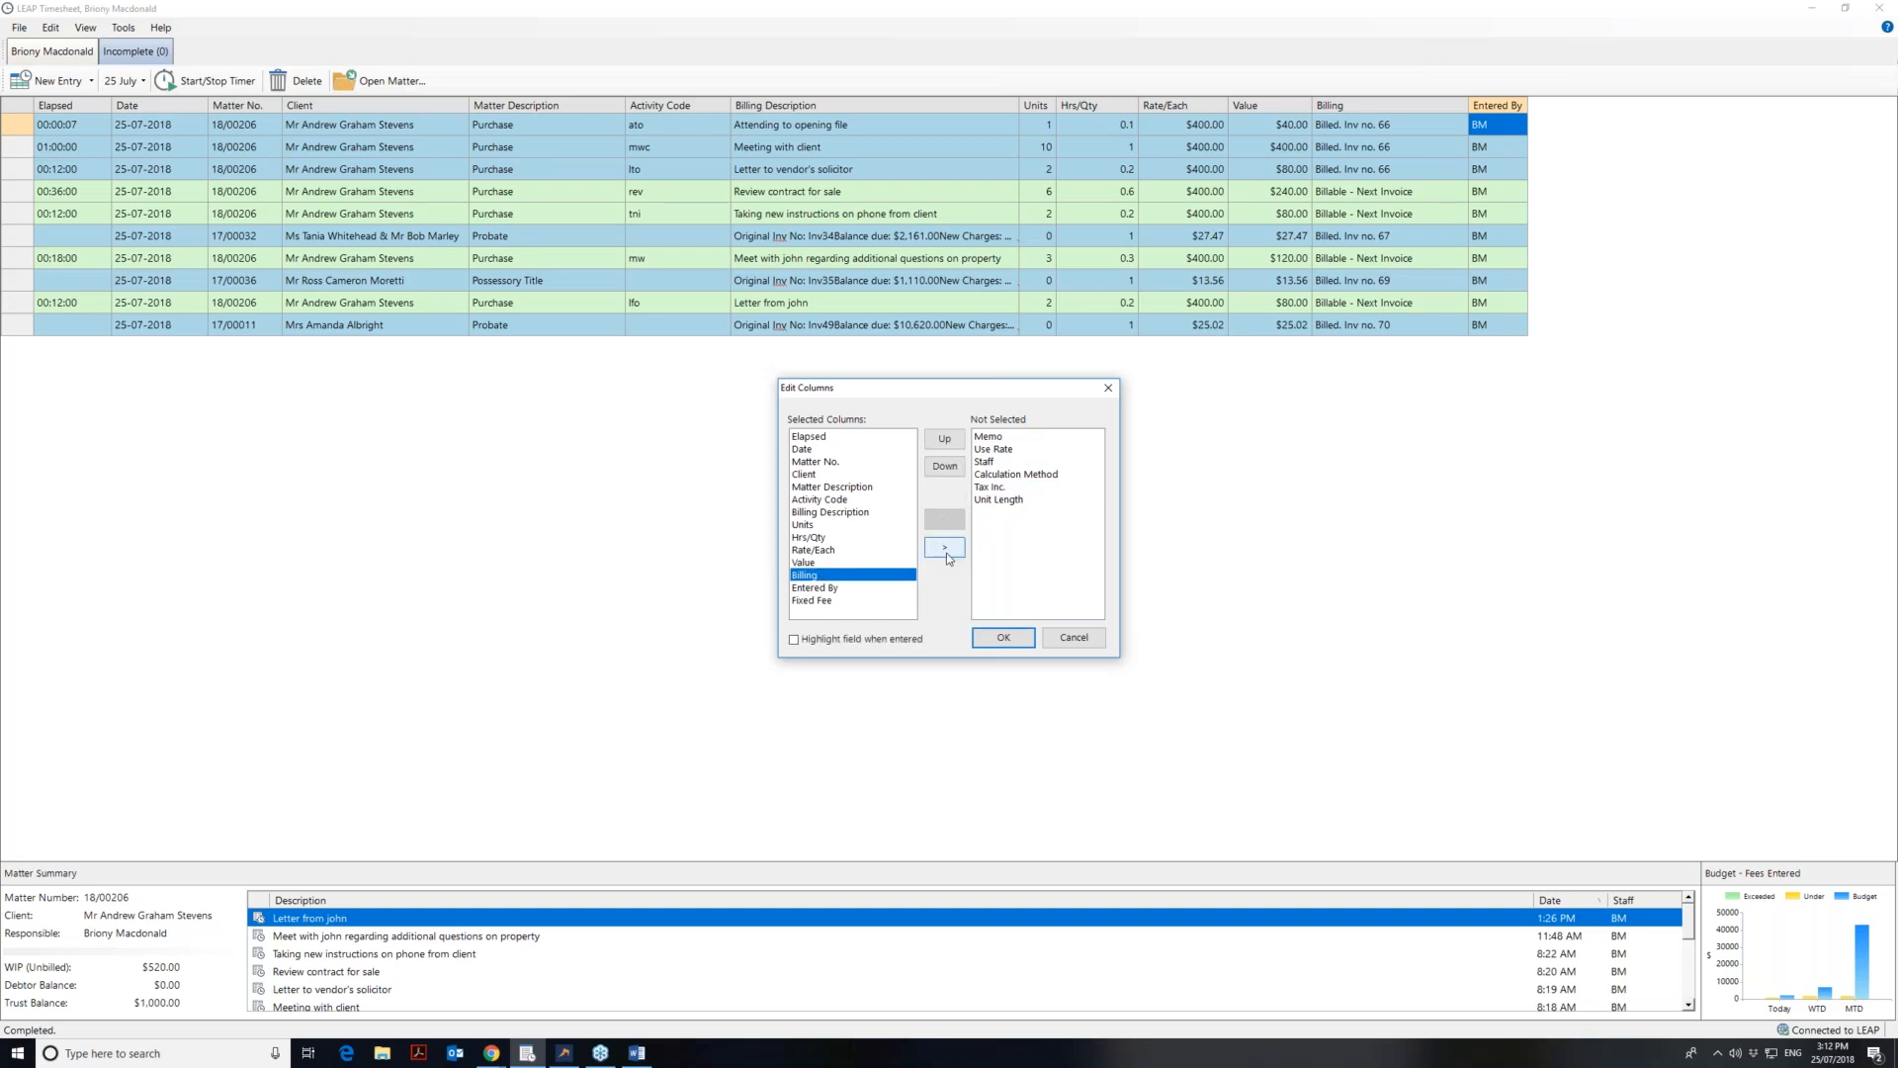
pyautogui.click(945, 549)
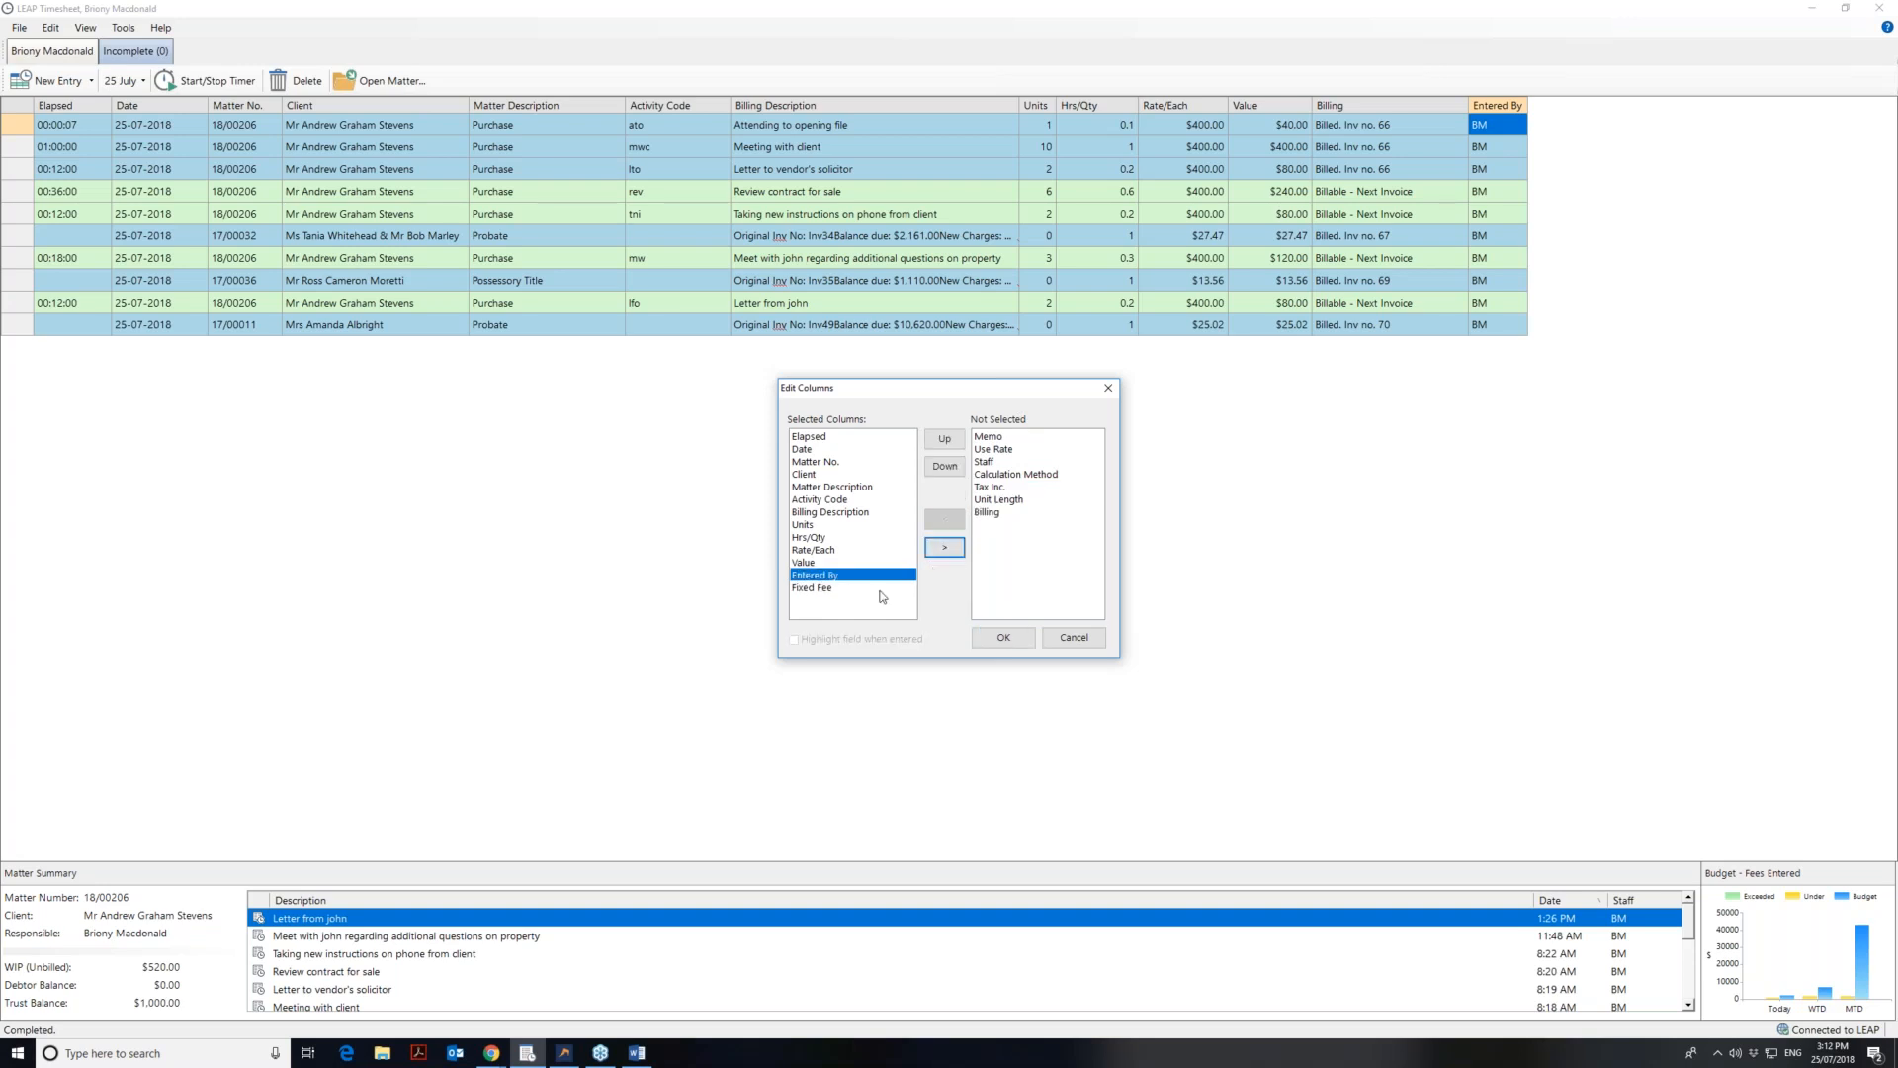
pyautogui.click(899, 571)
pyautogui.click(944, 547)
pyautogui.click(987, 512)
pyautogui.click(945, 529)
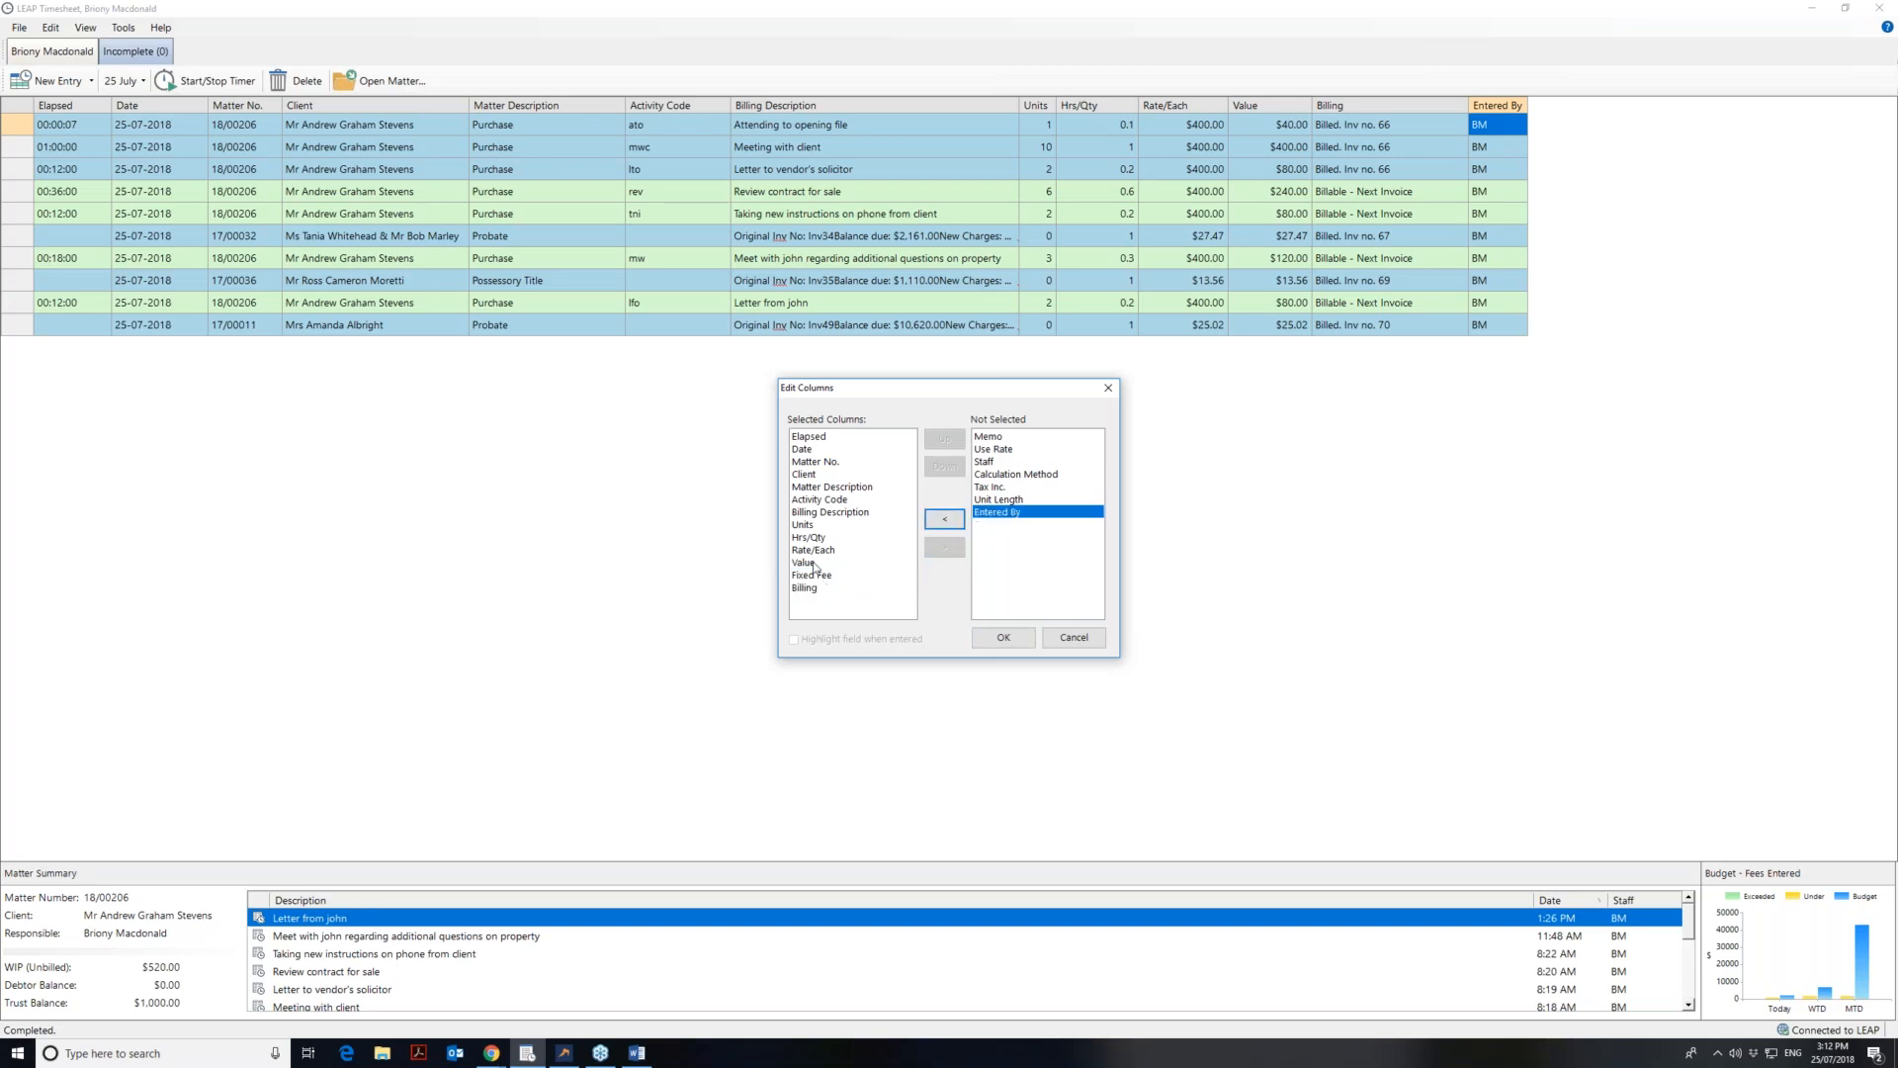
# - Apply the timesheet's column changes and view the billing choices for the Review contract for sale entry
pyautogui.click(1000, 637)
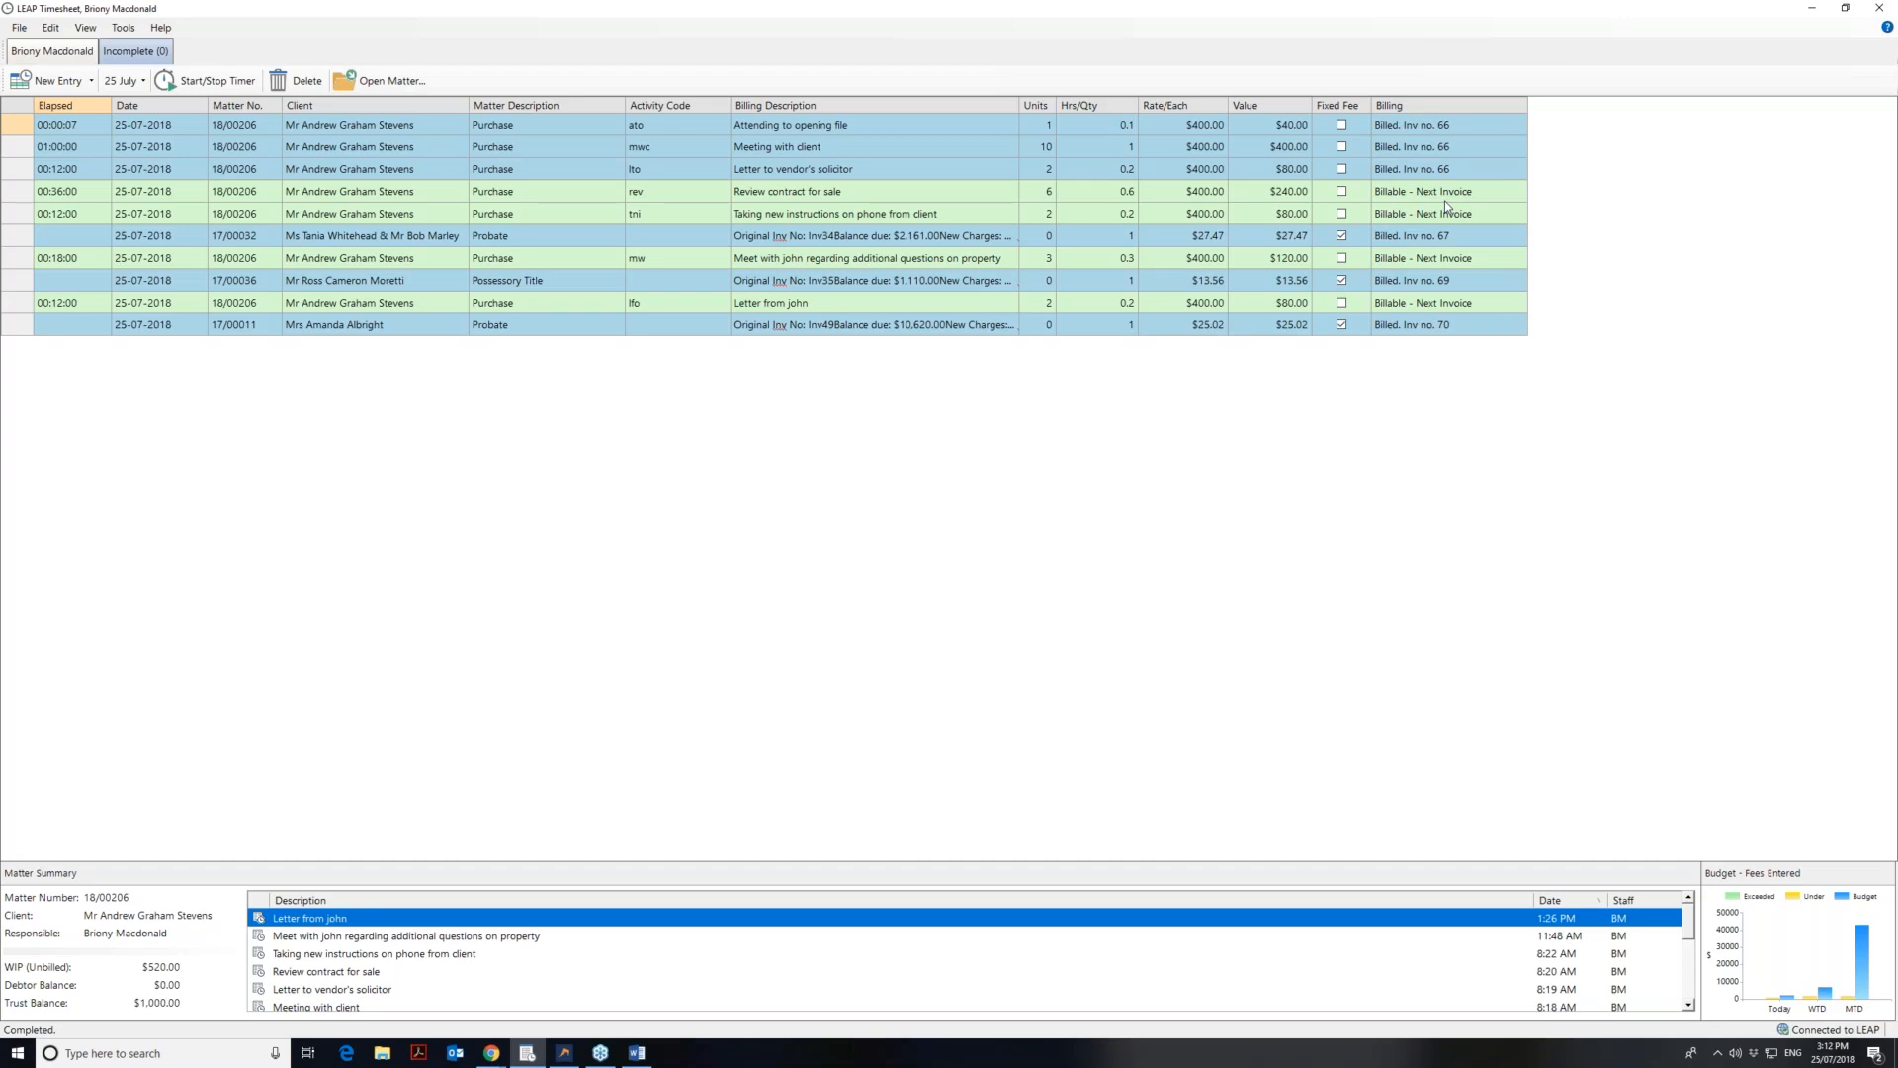
pyautogui.click(1499, 193)
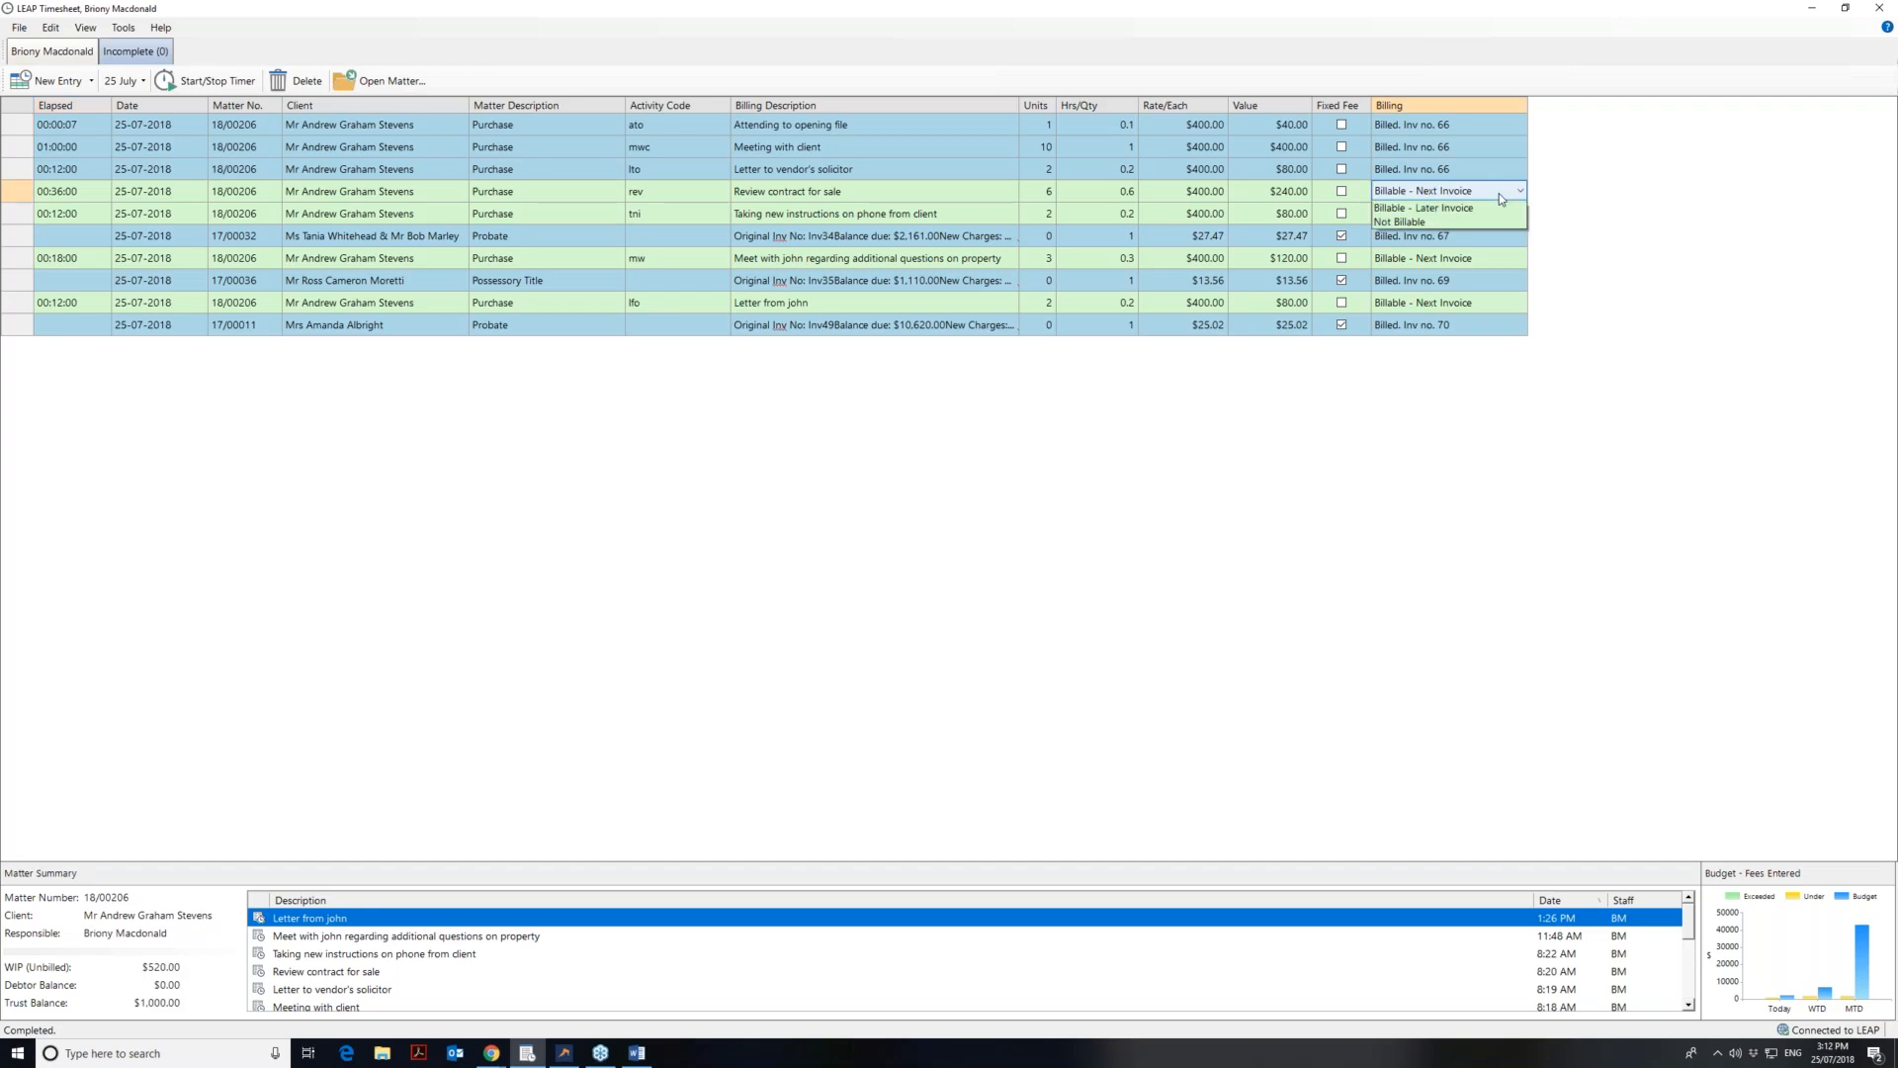
pyautogui.click(1499, 192)
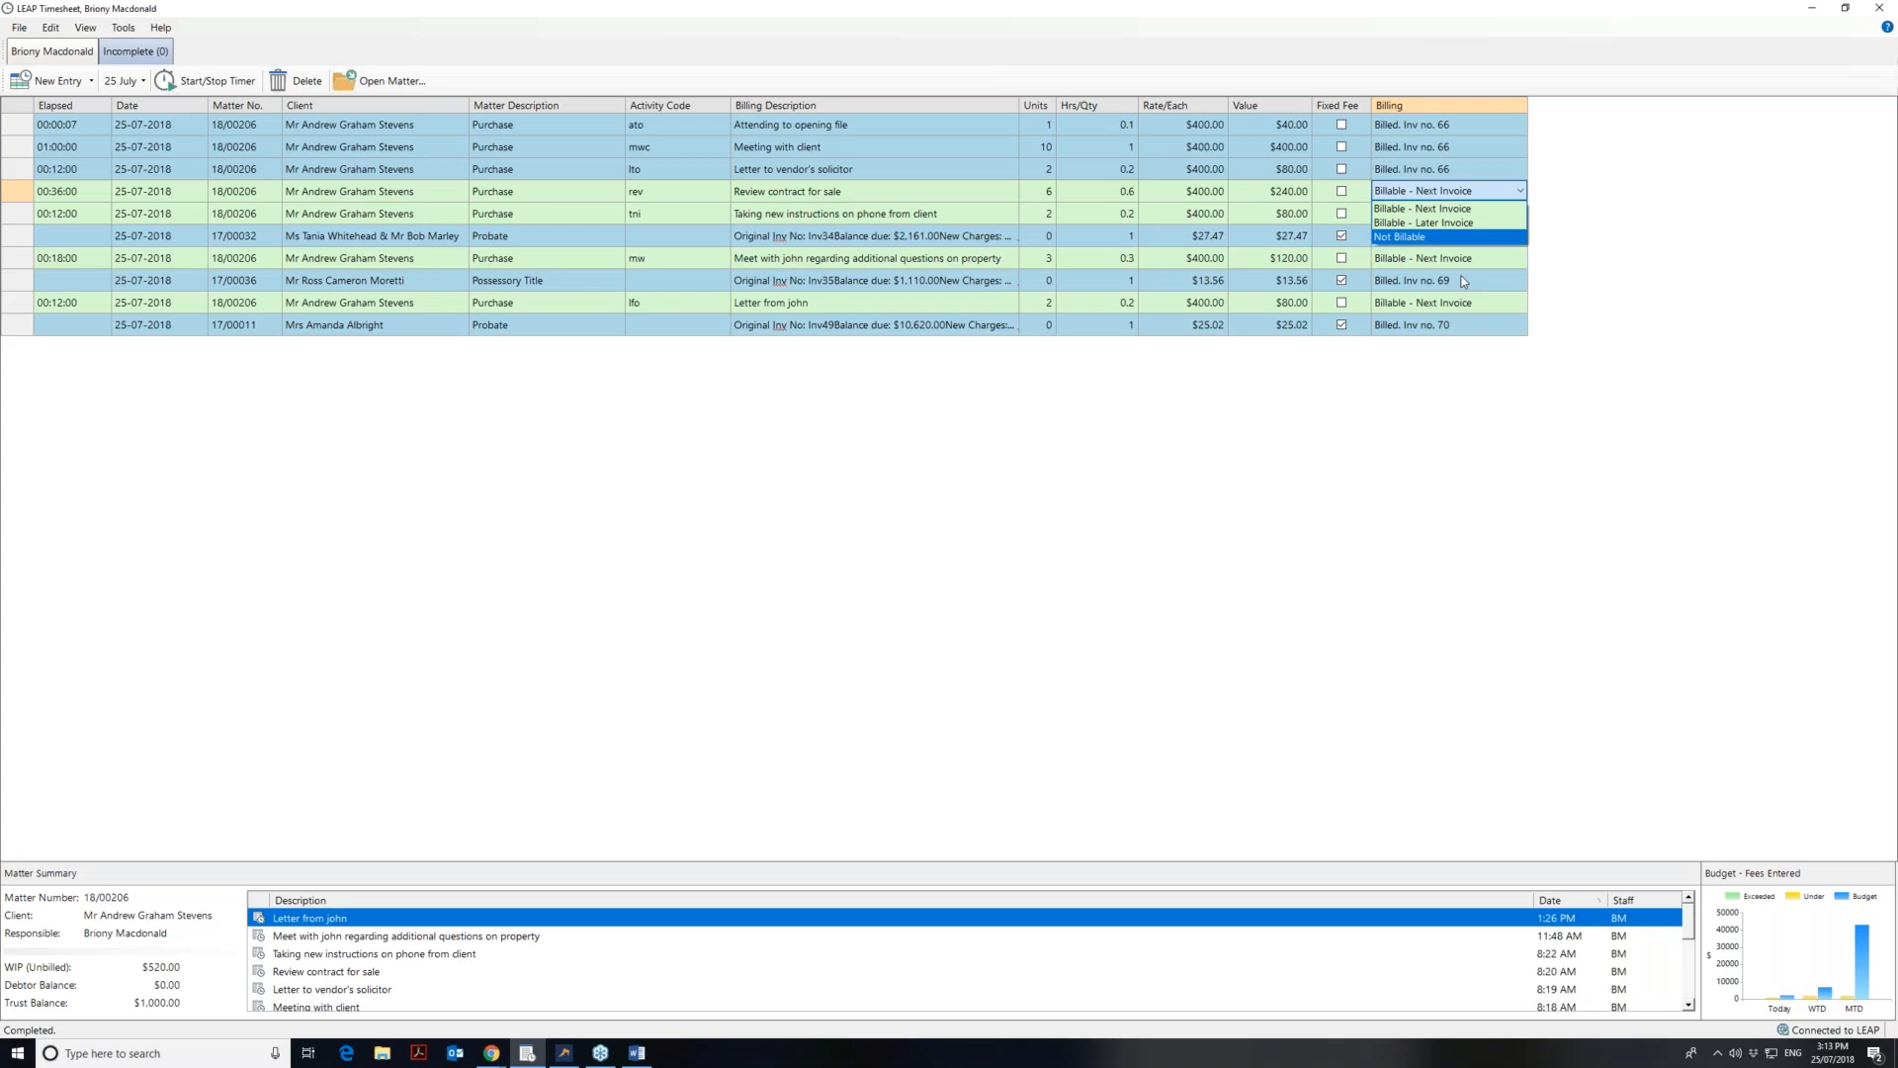
pyautogui.click(1408, 451)
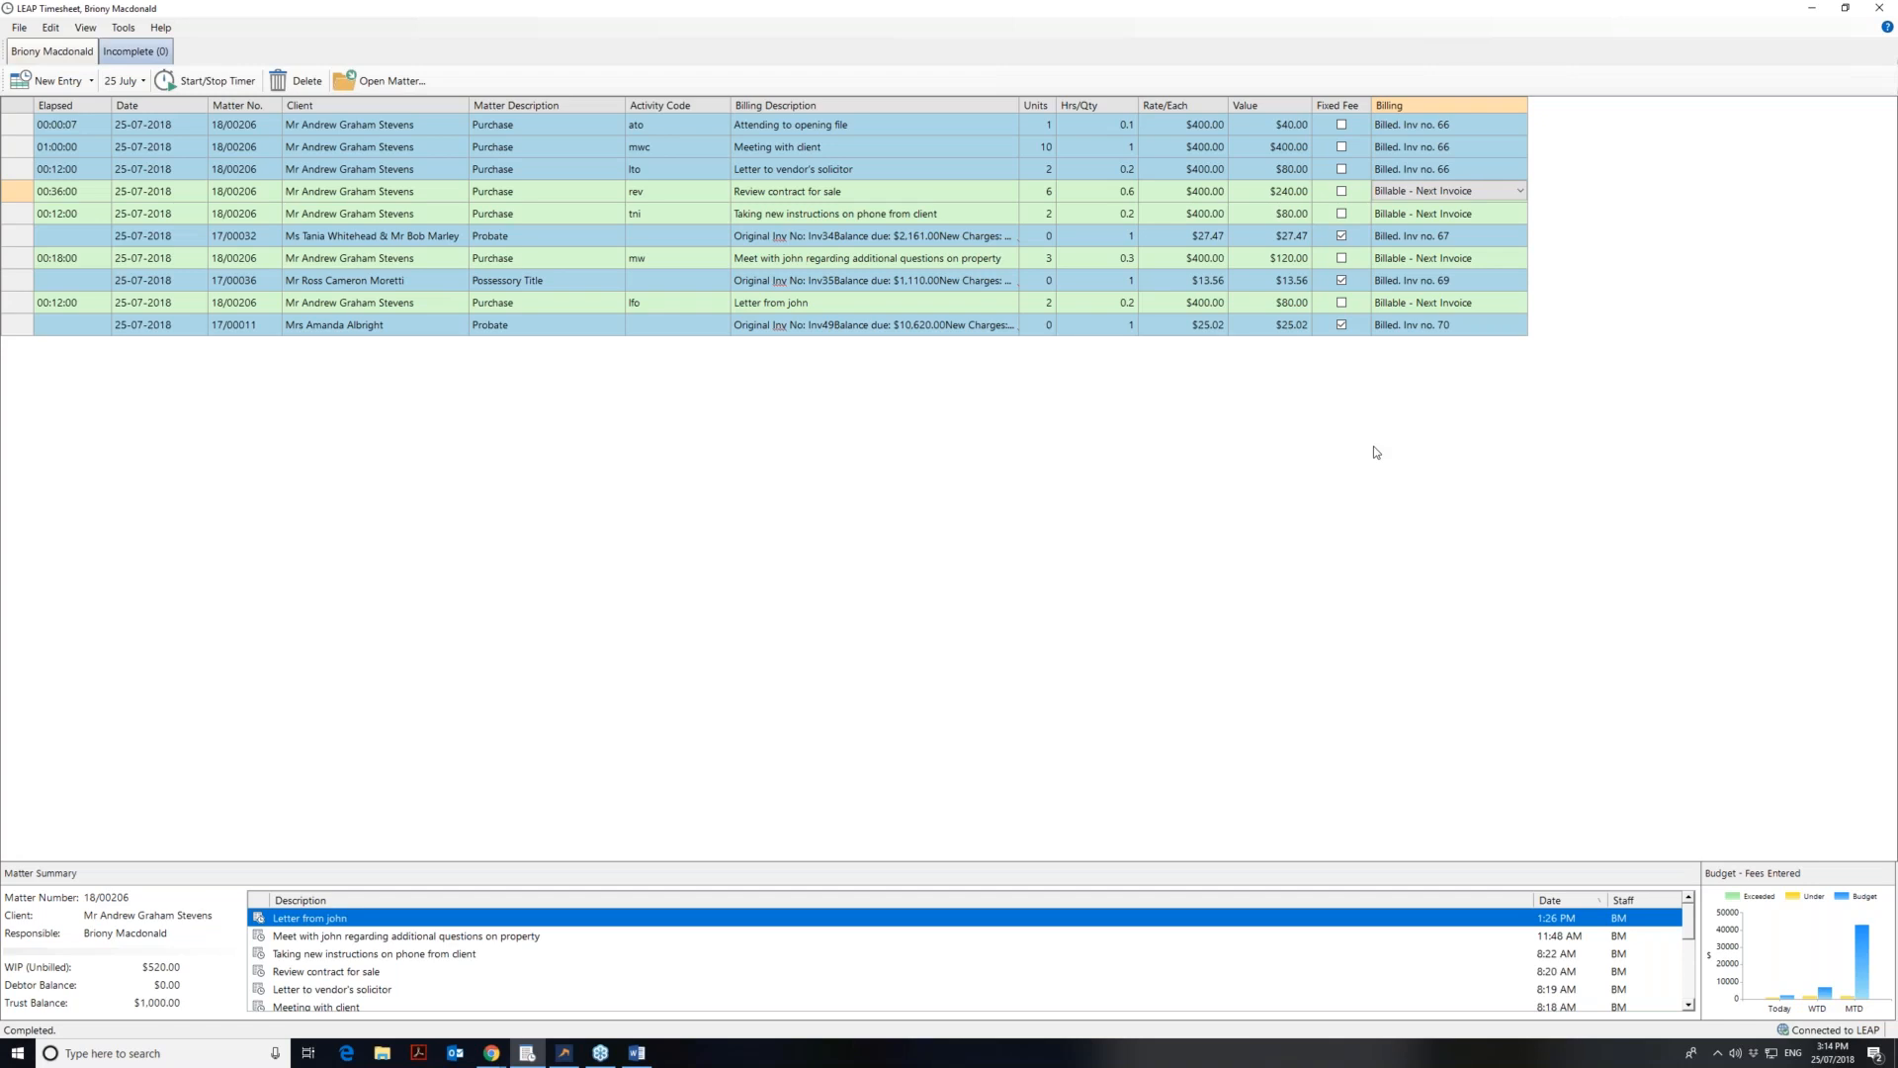
# - Switch to the main LEAP window and show the open purchase matter's office accounting ledger
pyautogui.click(124, 27)
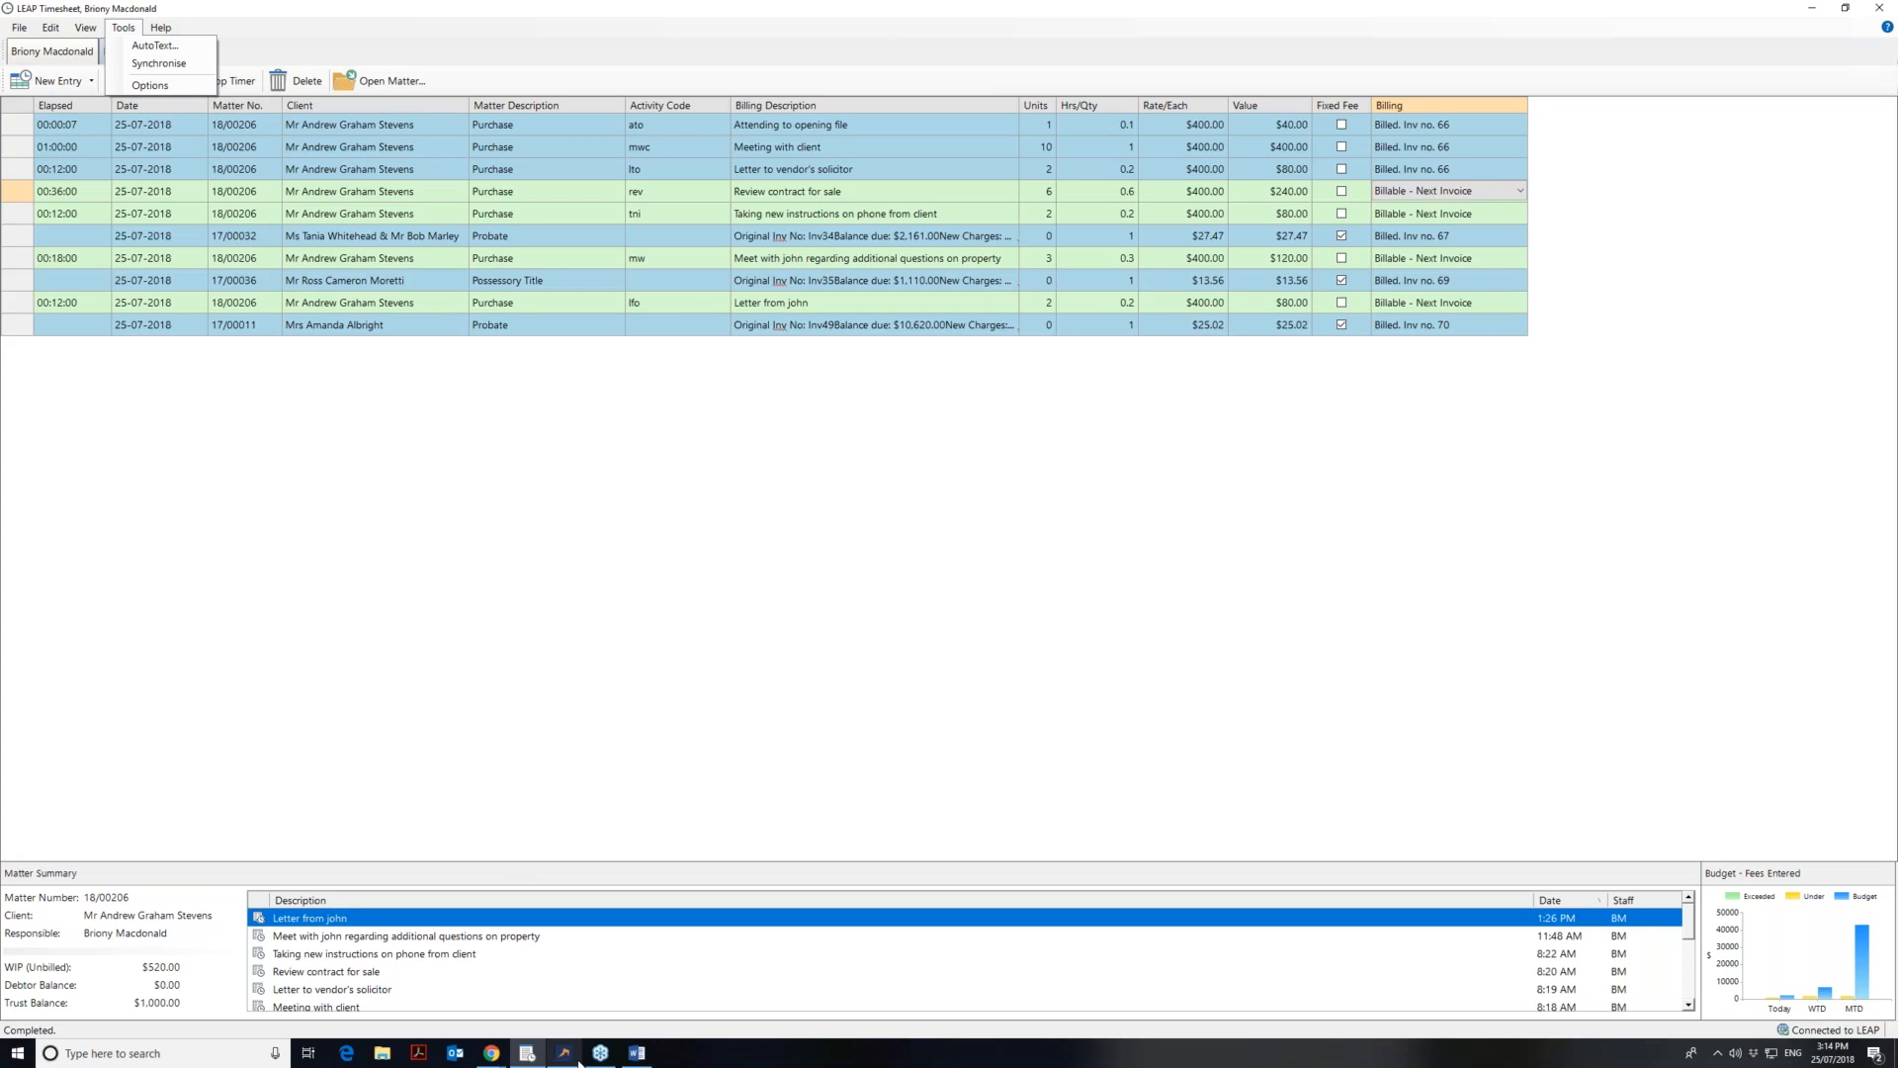
pyautogui.moveTo(590, 1048)
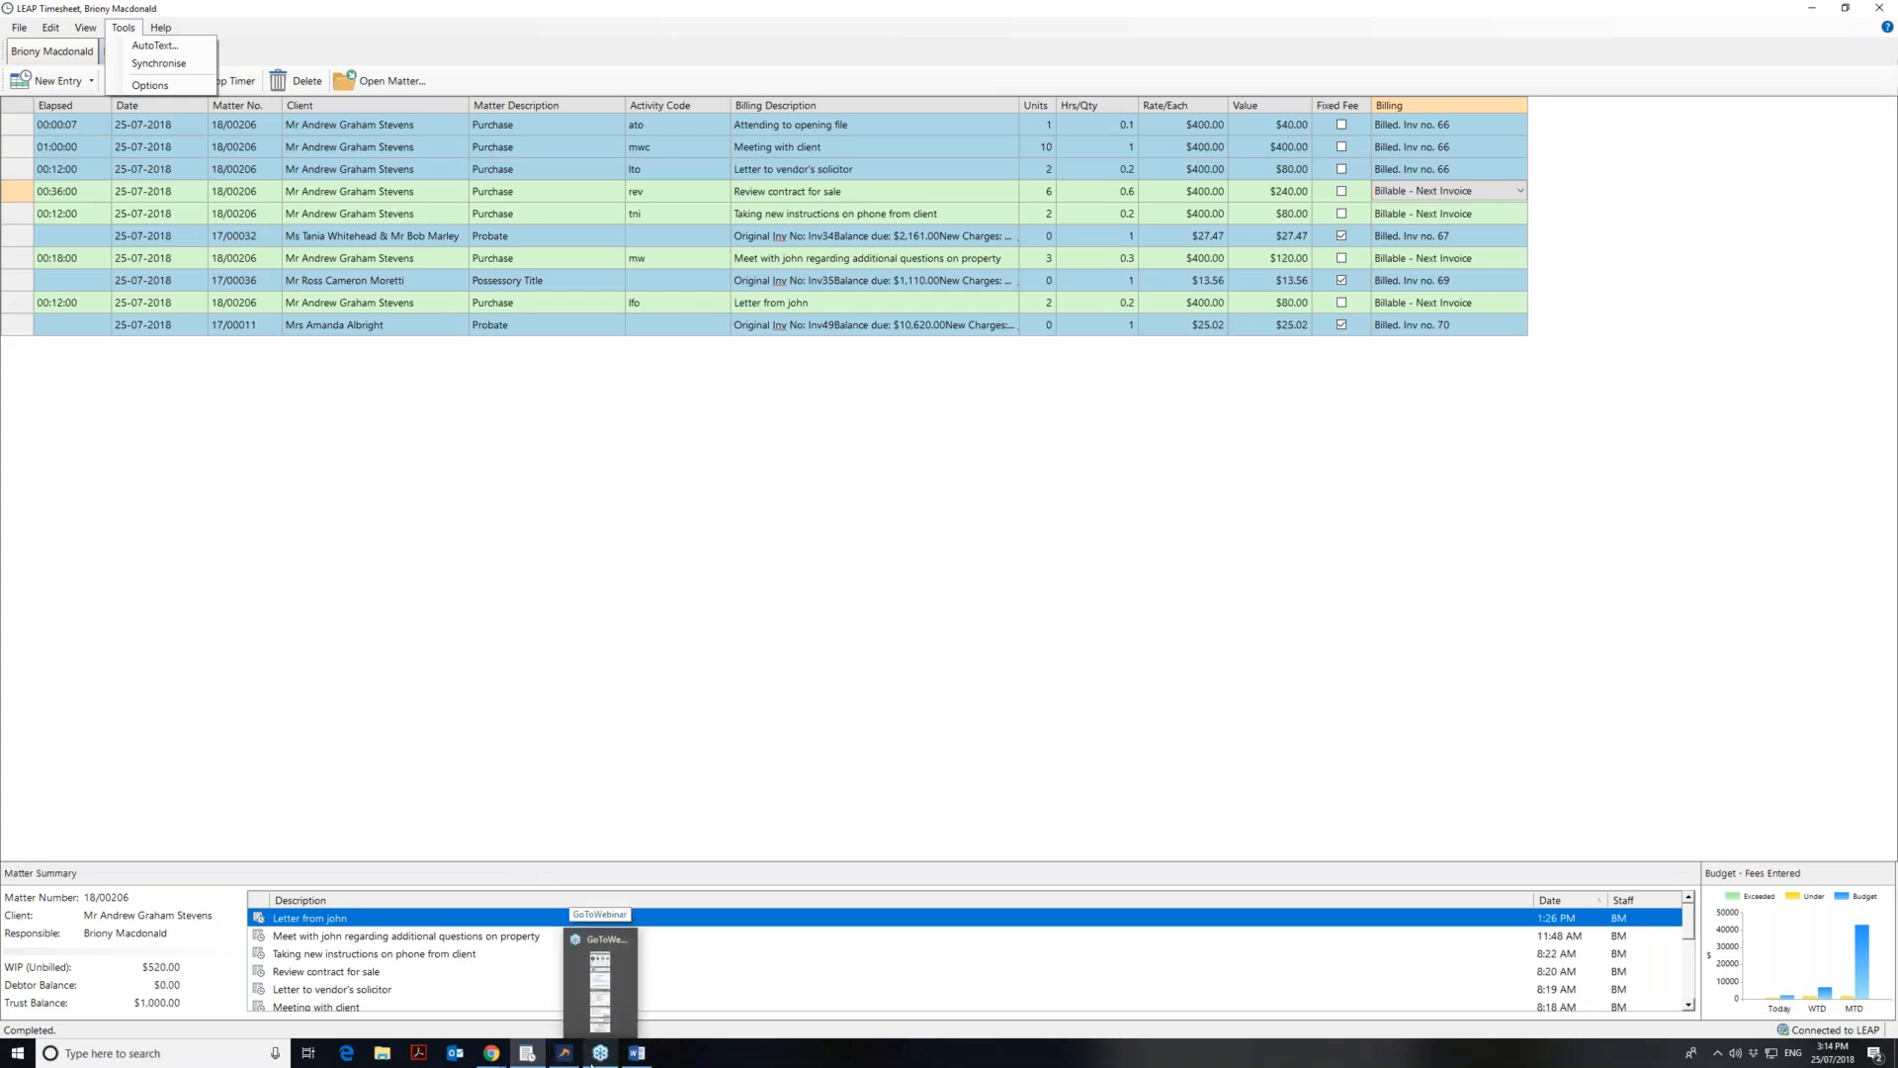
pyautogui.click(593, 1056)
pyautogui.click(617, 1056)
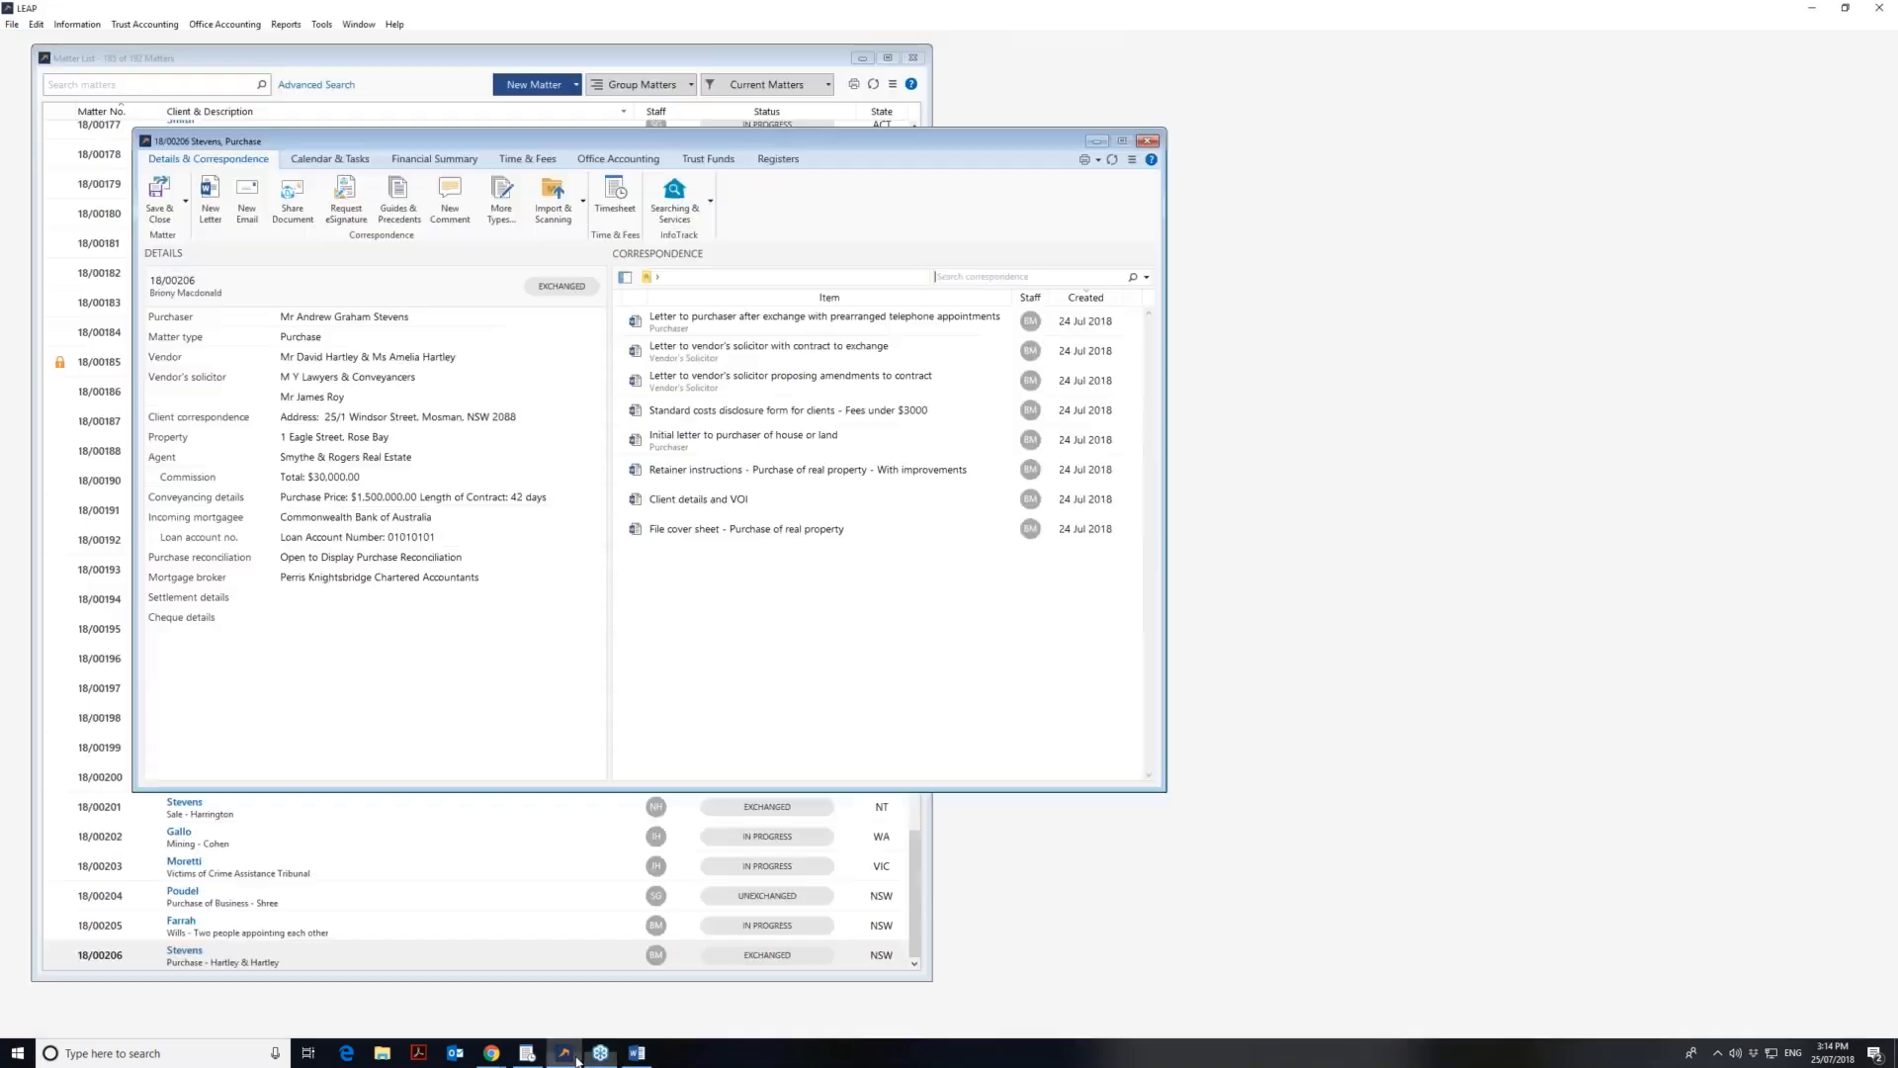
pyautogui.click(640, 159)
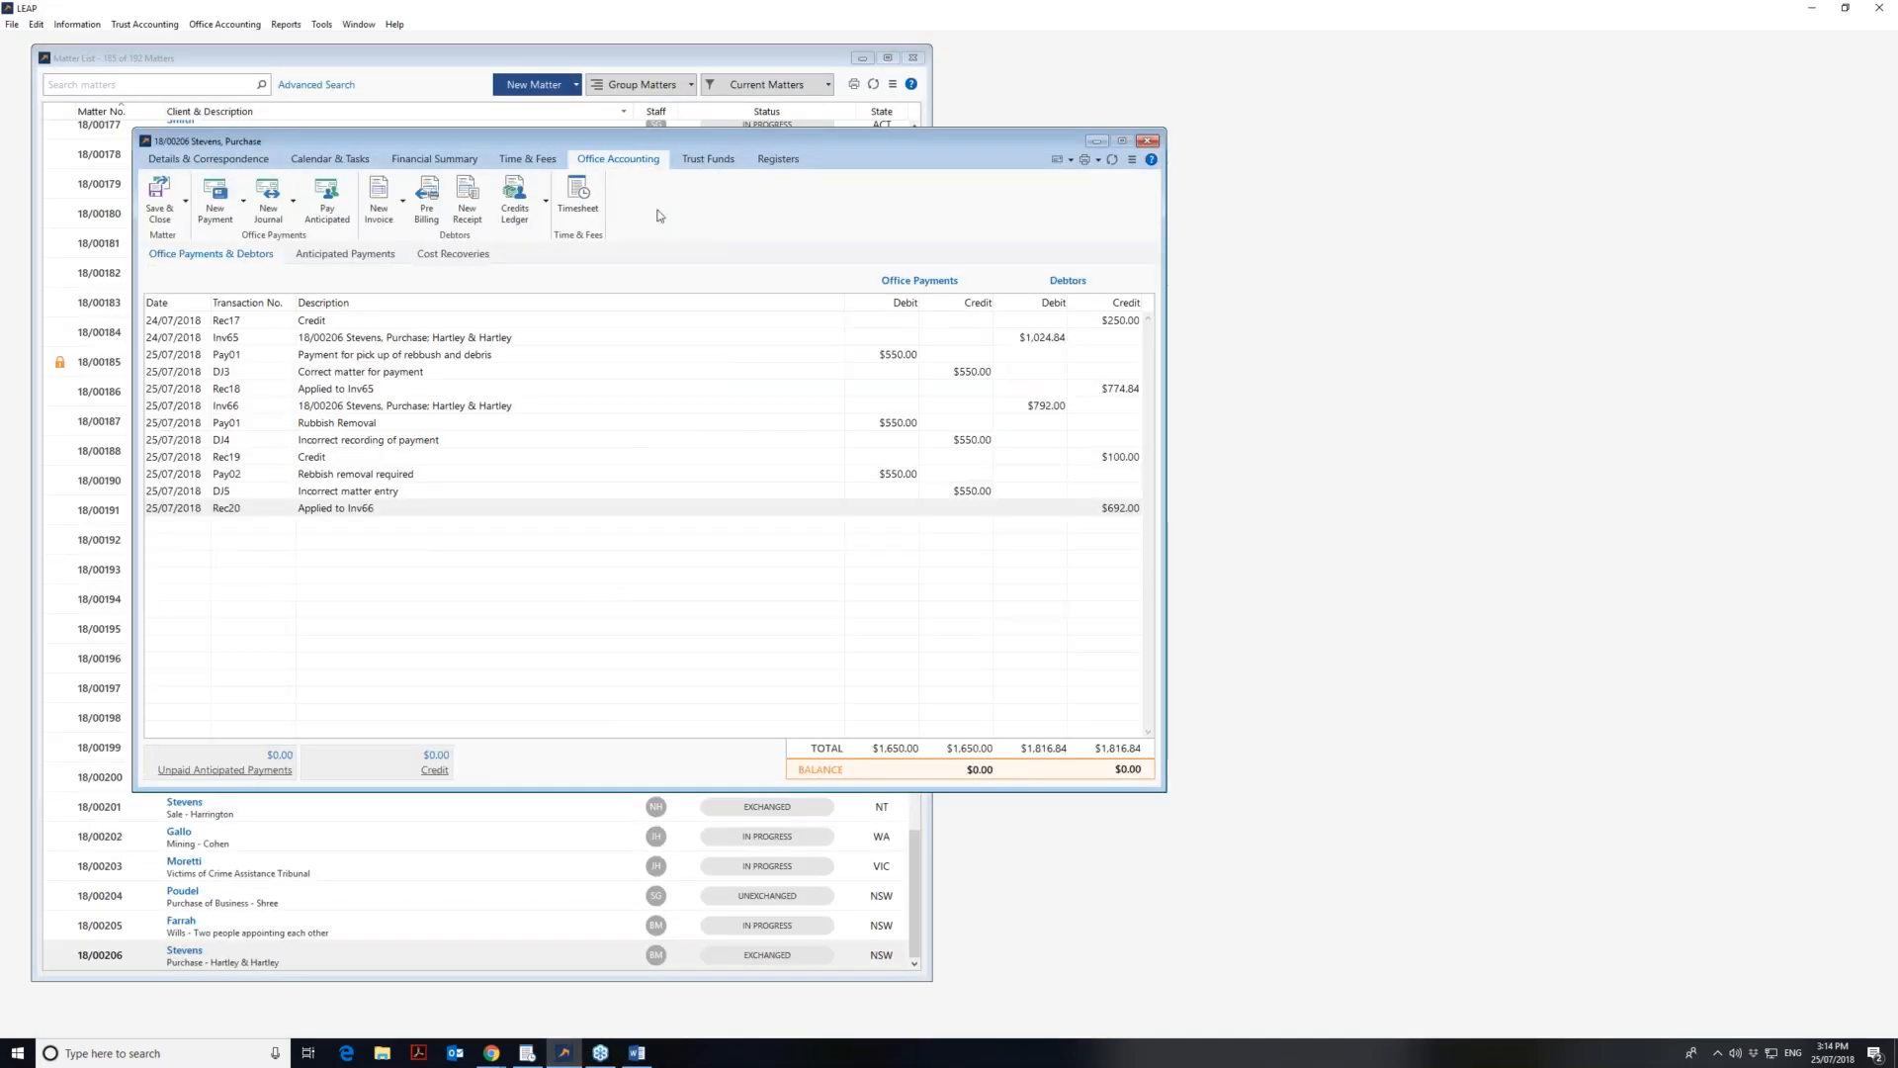
pyautogui.click(870, 509)
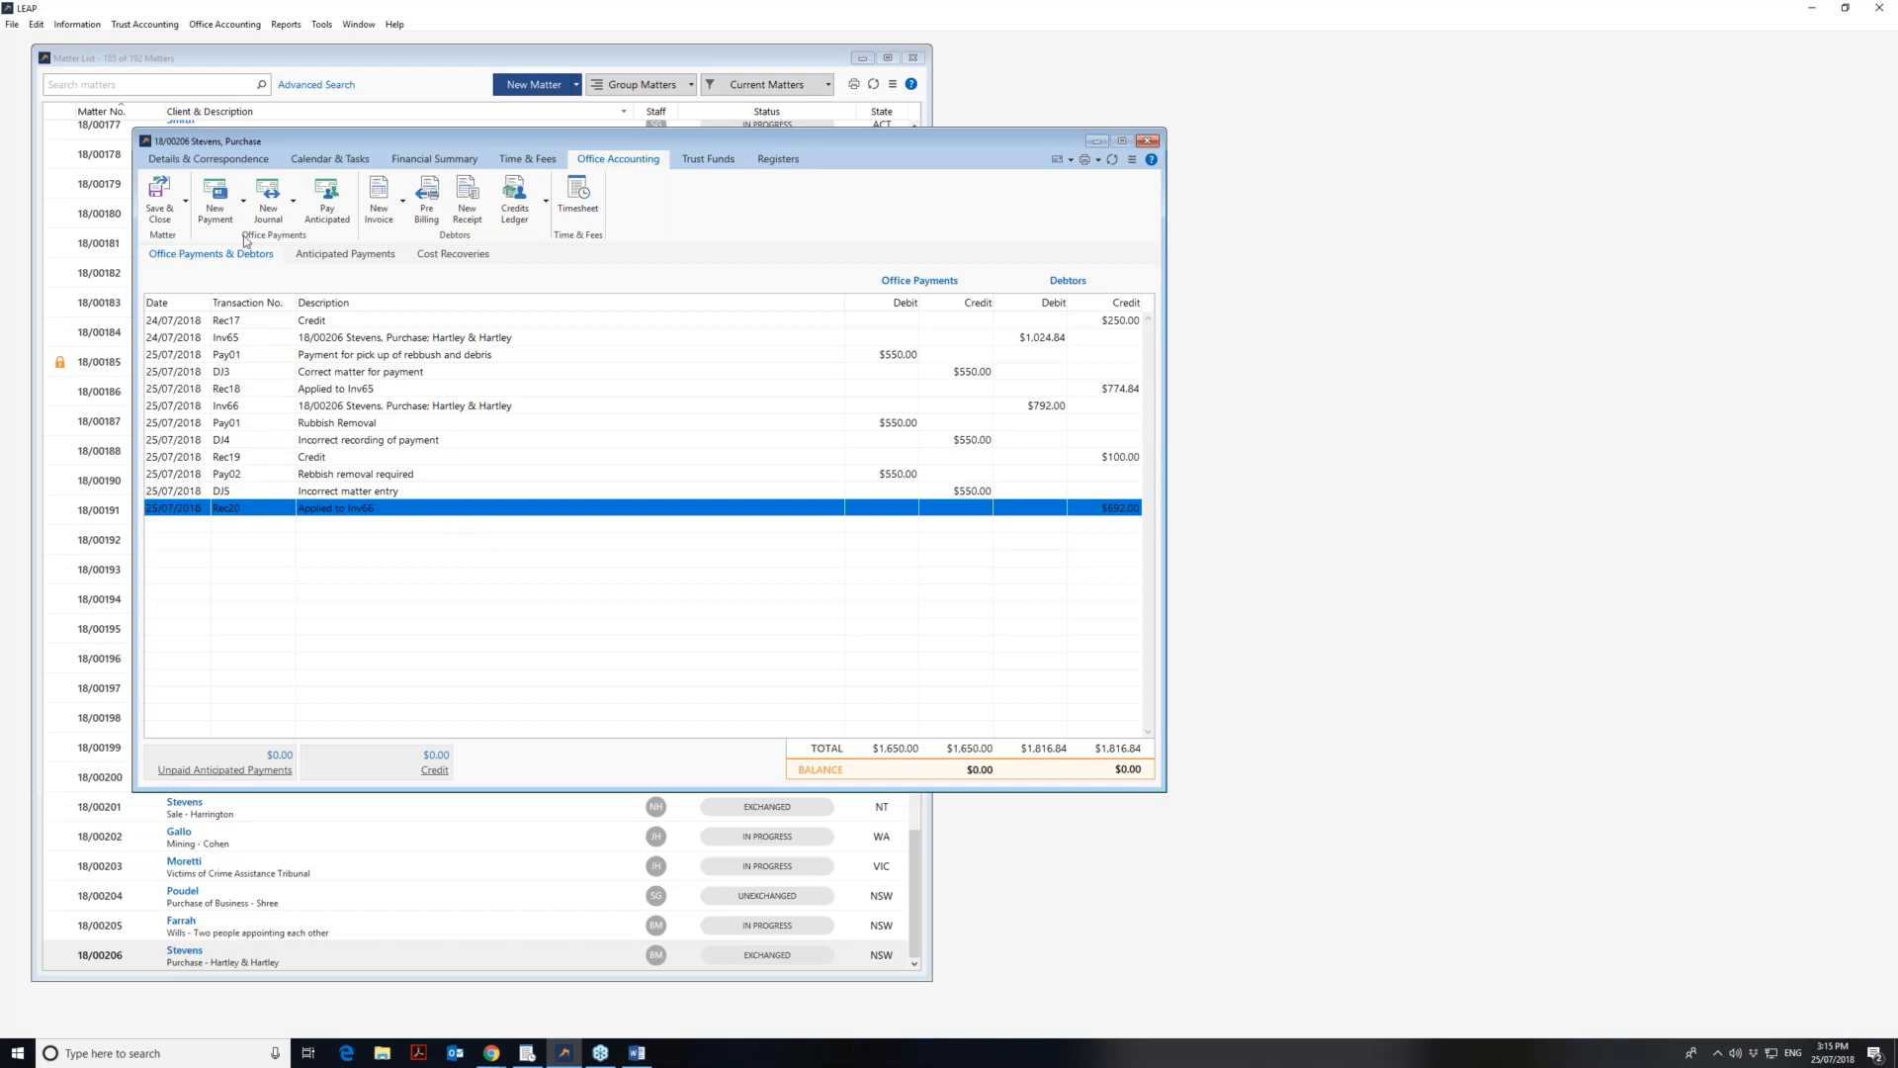
# - Start a new office payment to Truck Company with Cash as the payment type
pyautogui.click(208, 195)
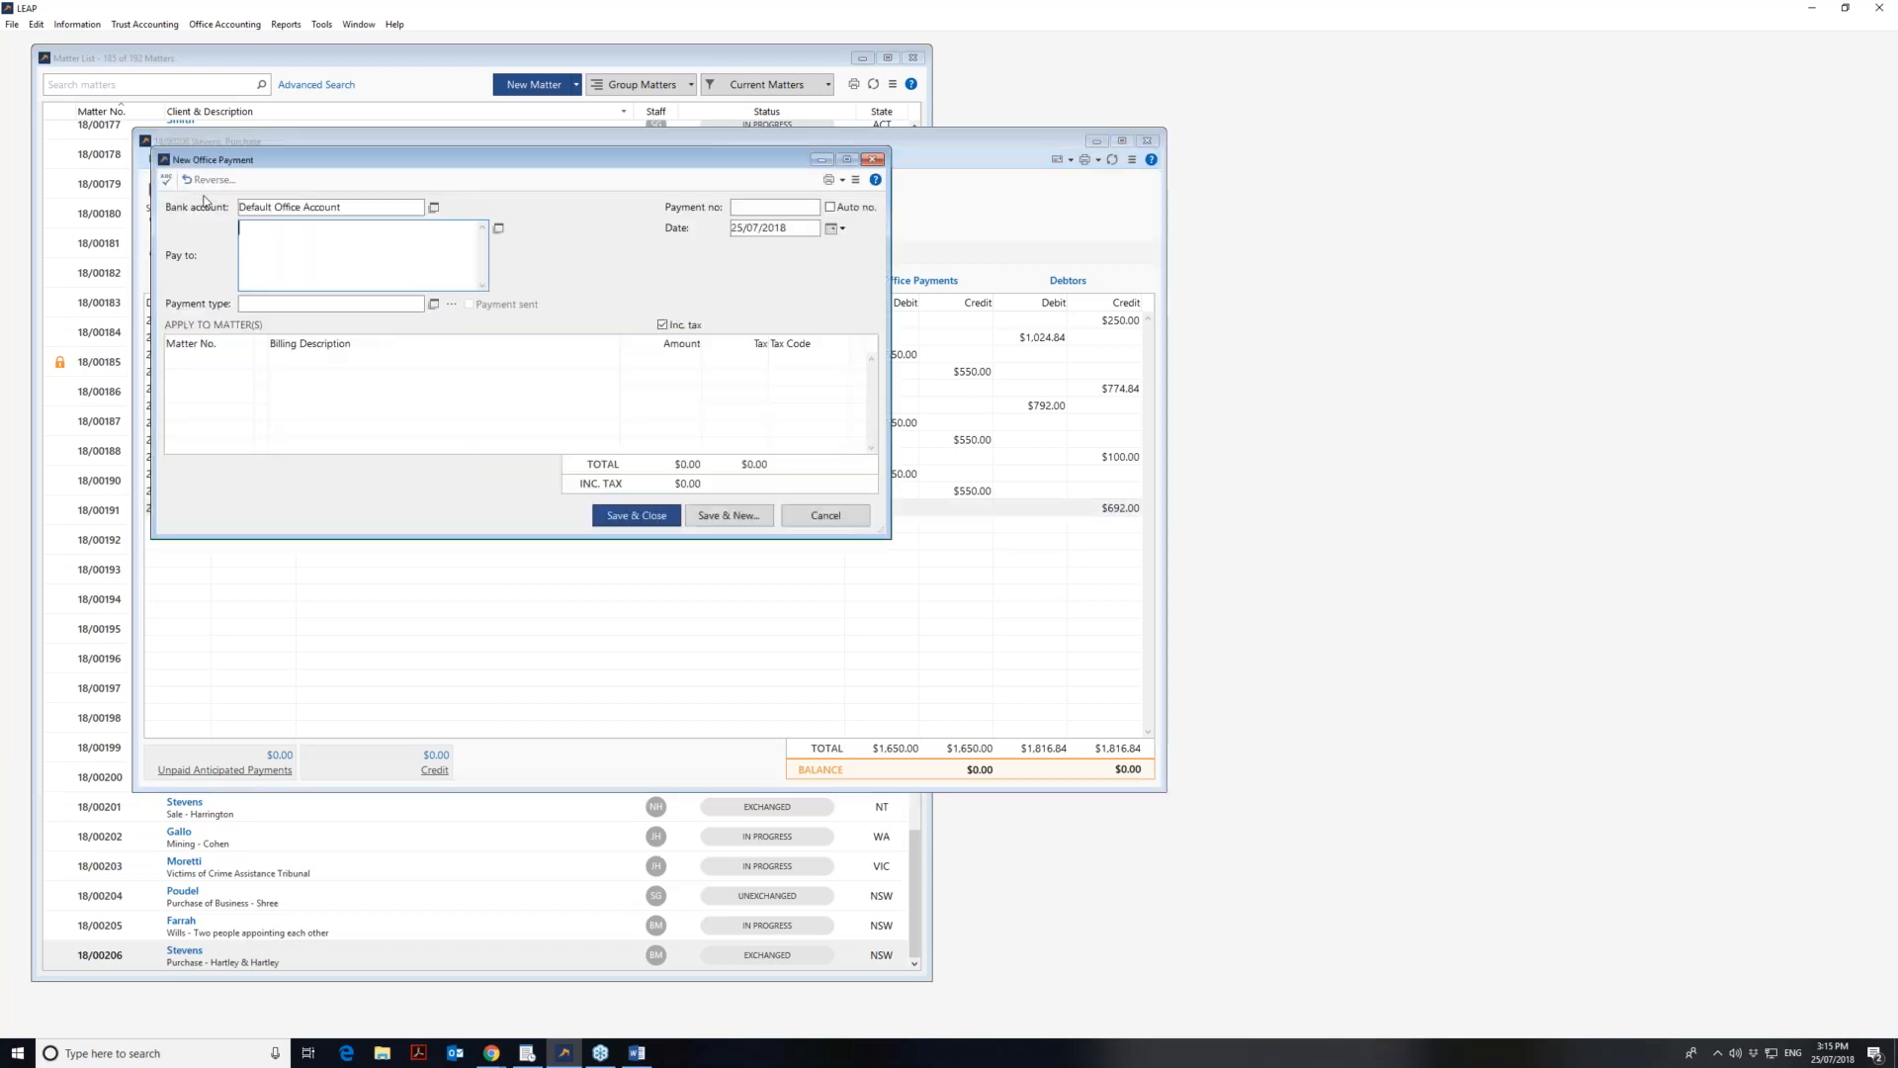
pyautogui.click(500, 230)
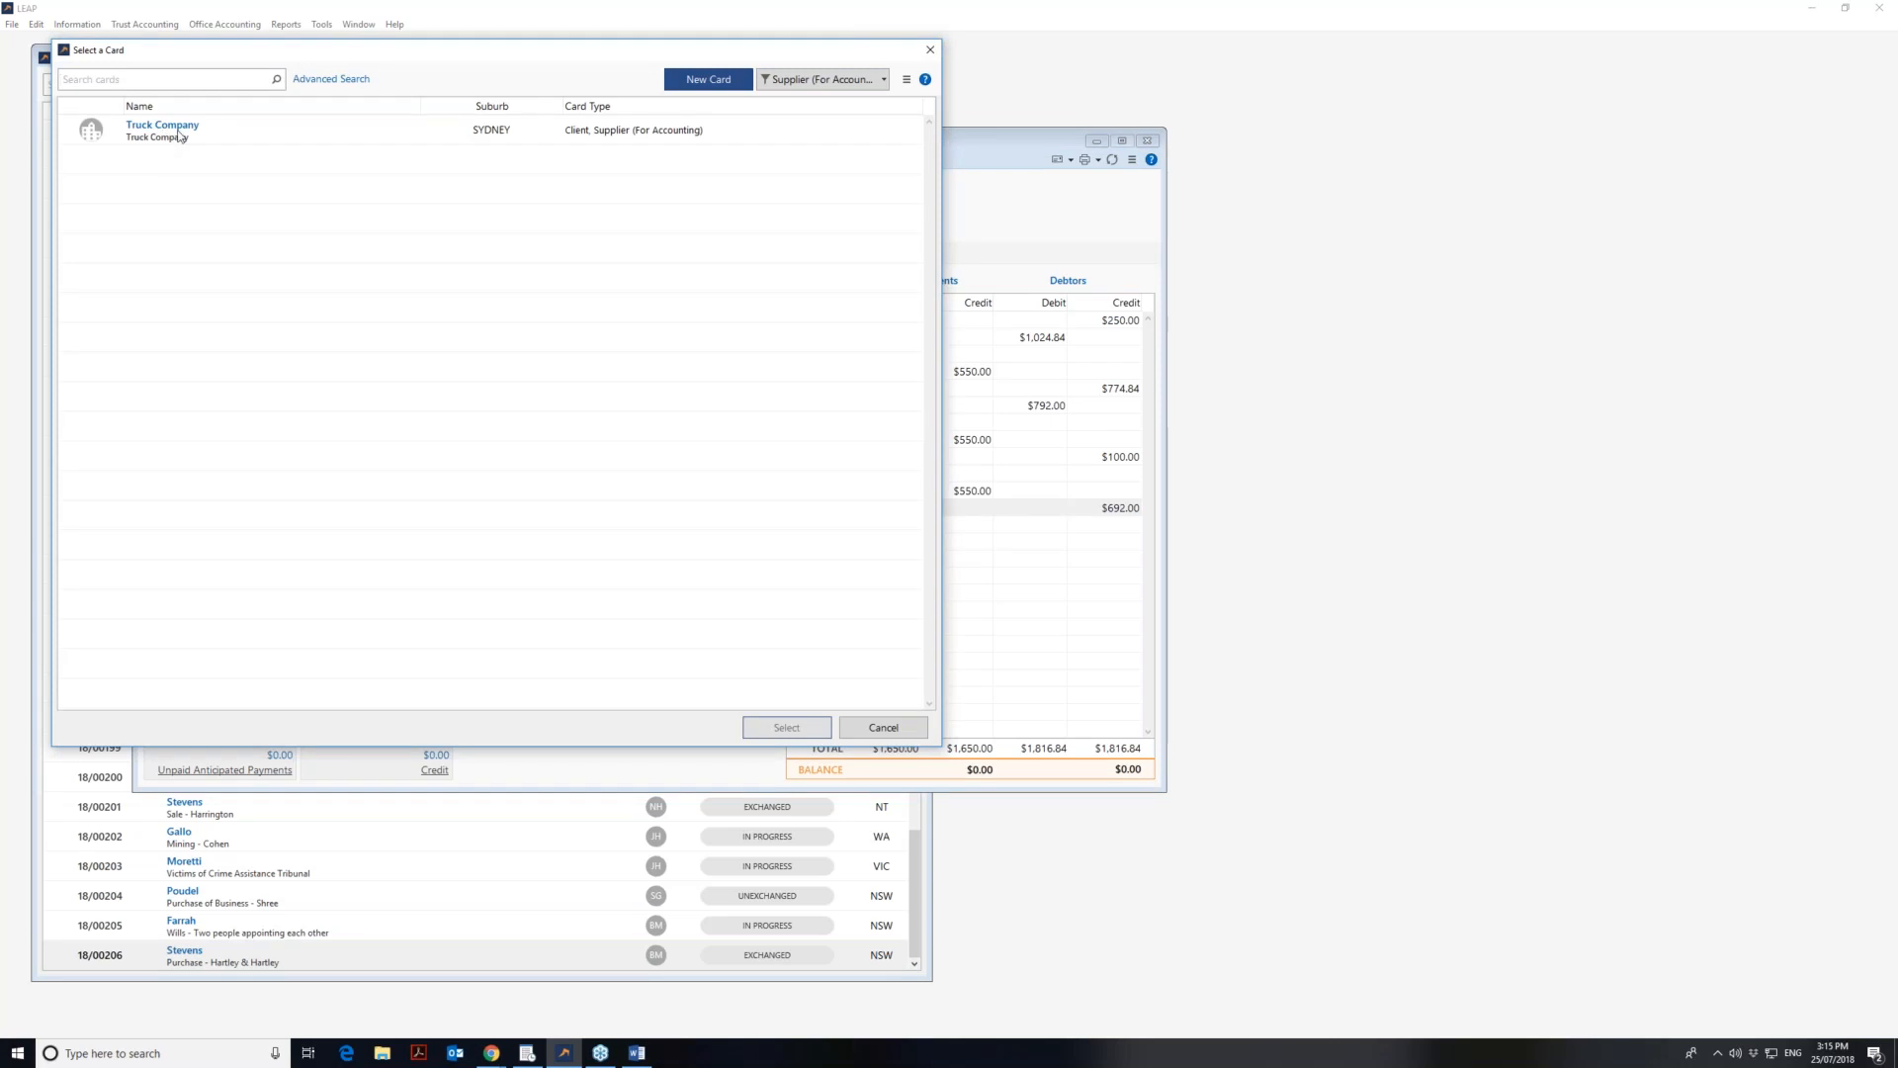
pyautogui.click(179, 136)
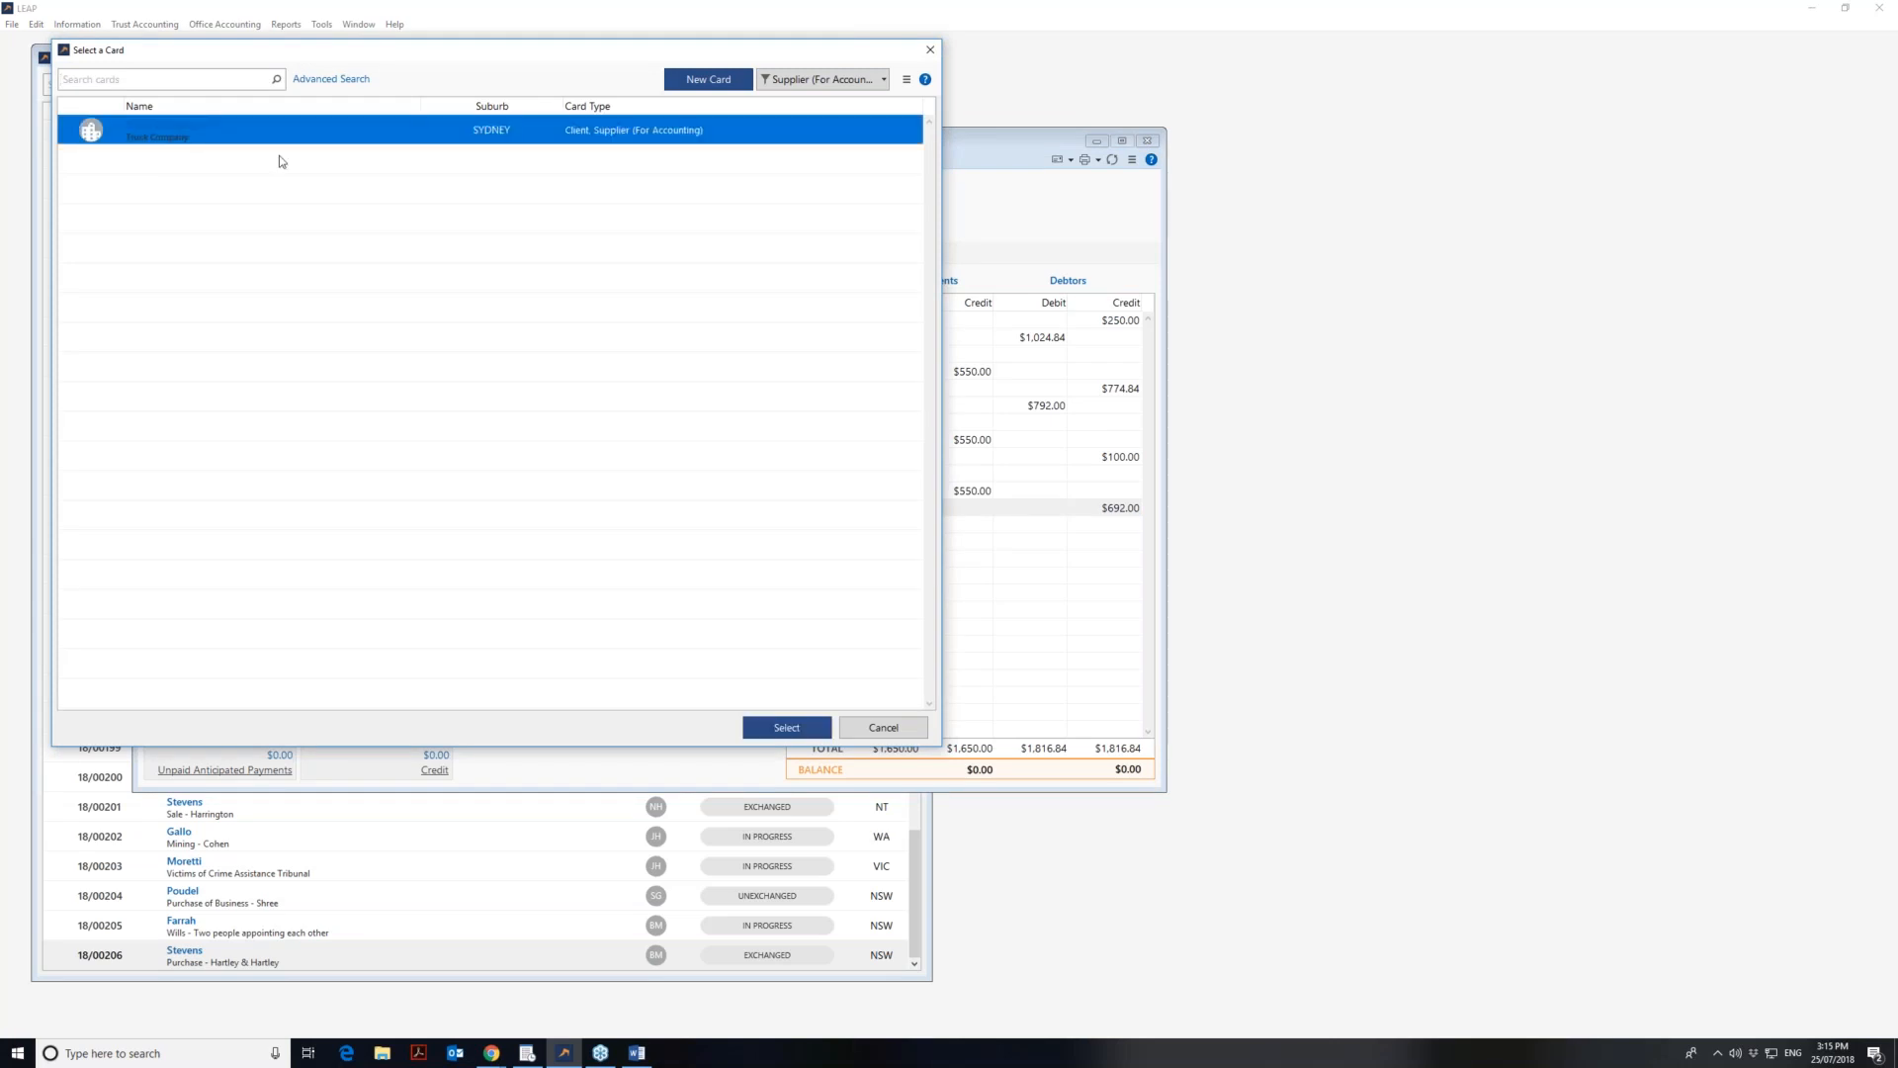
pyautogui.click(789, 727)
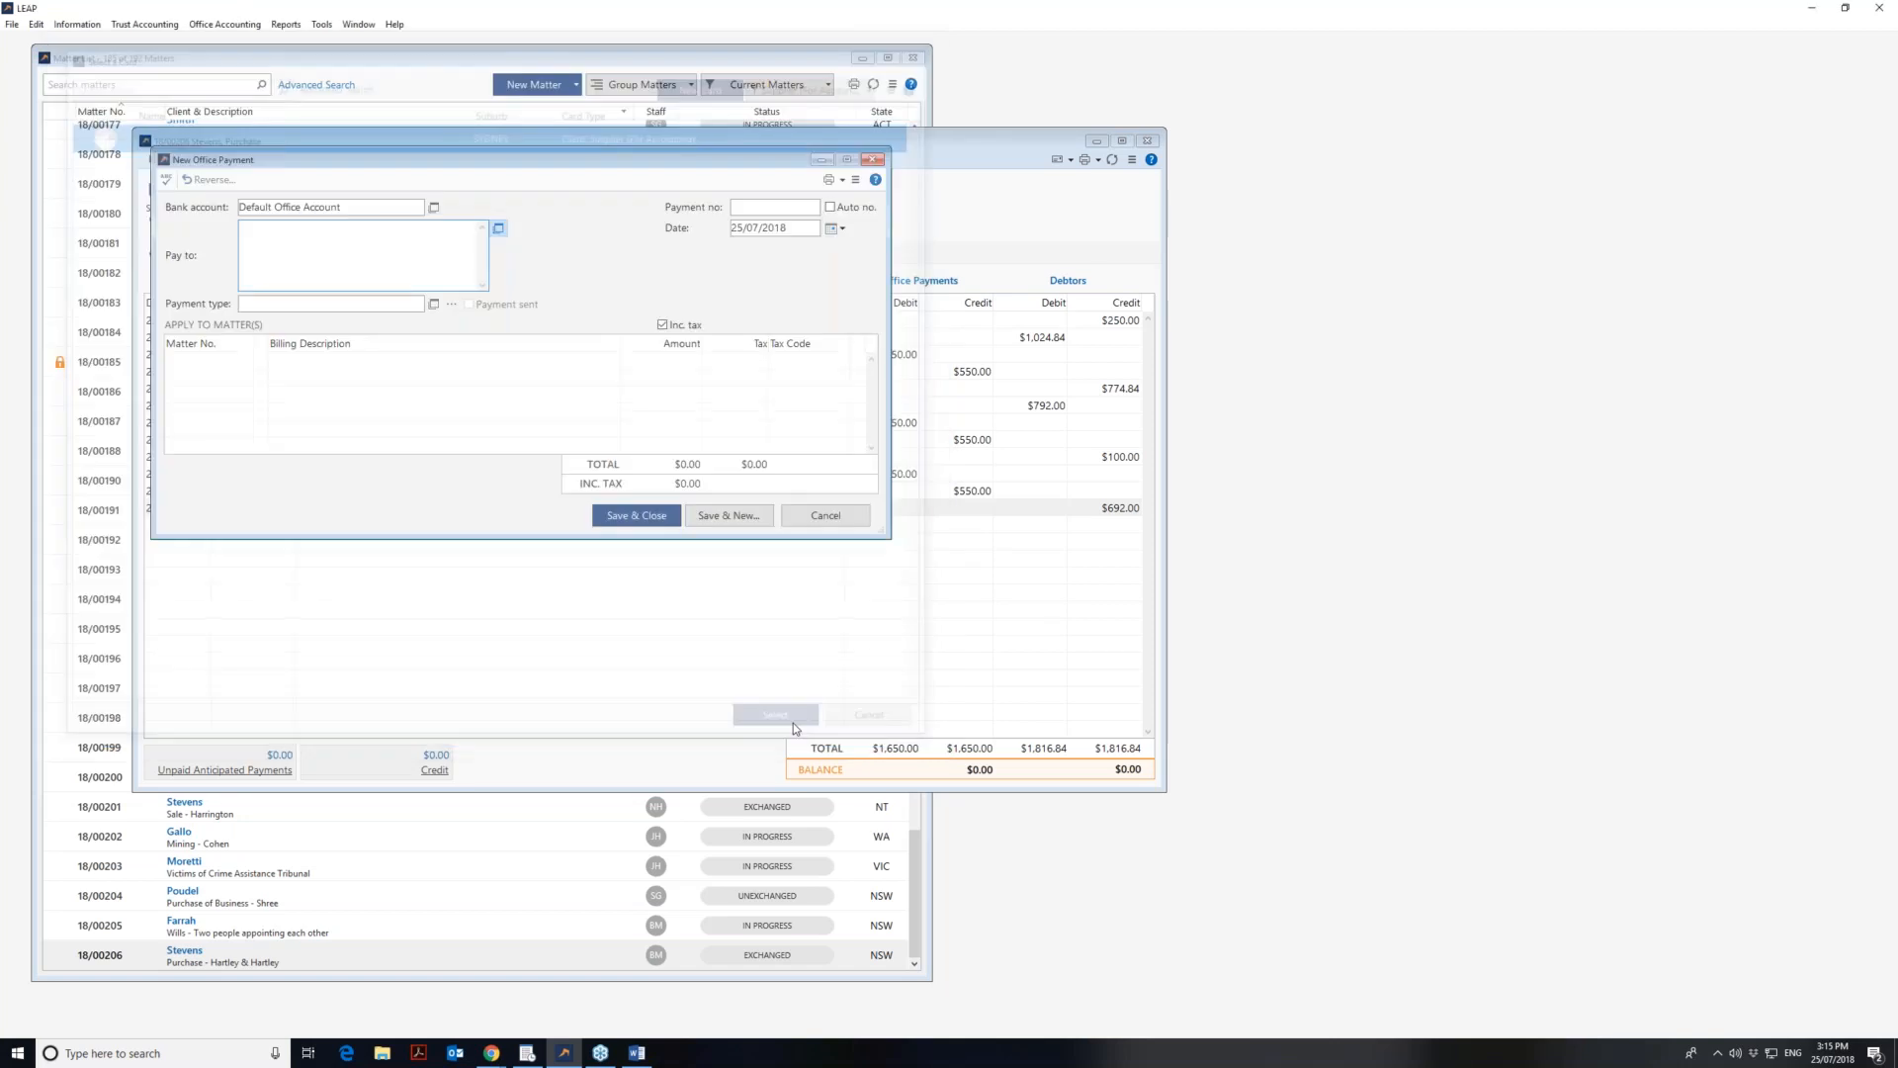
pyautogui.click(433, 305)
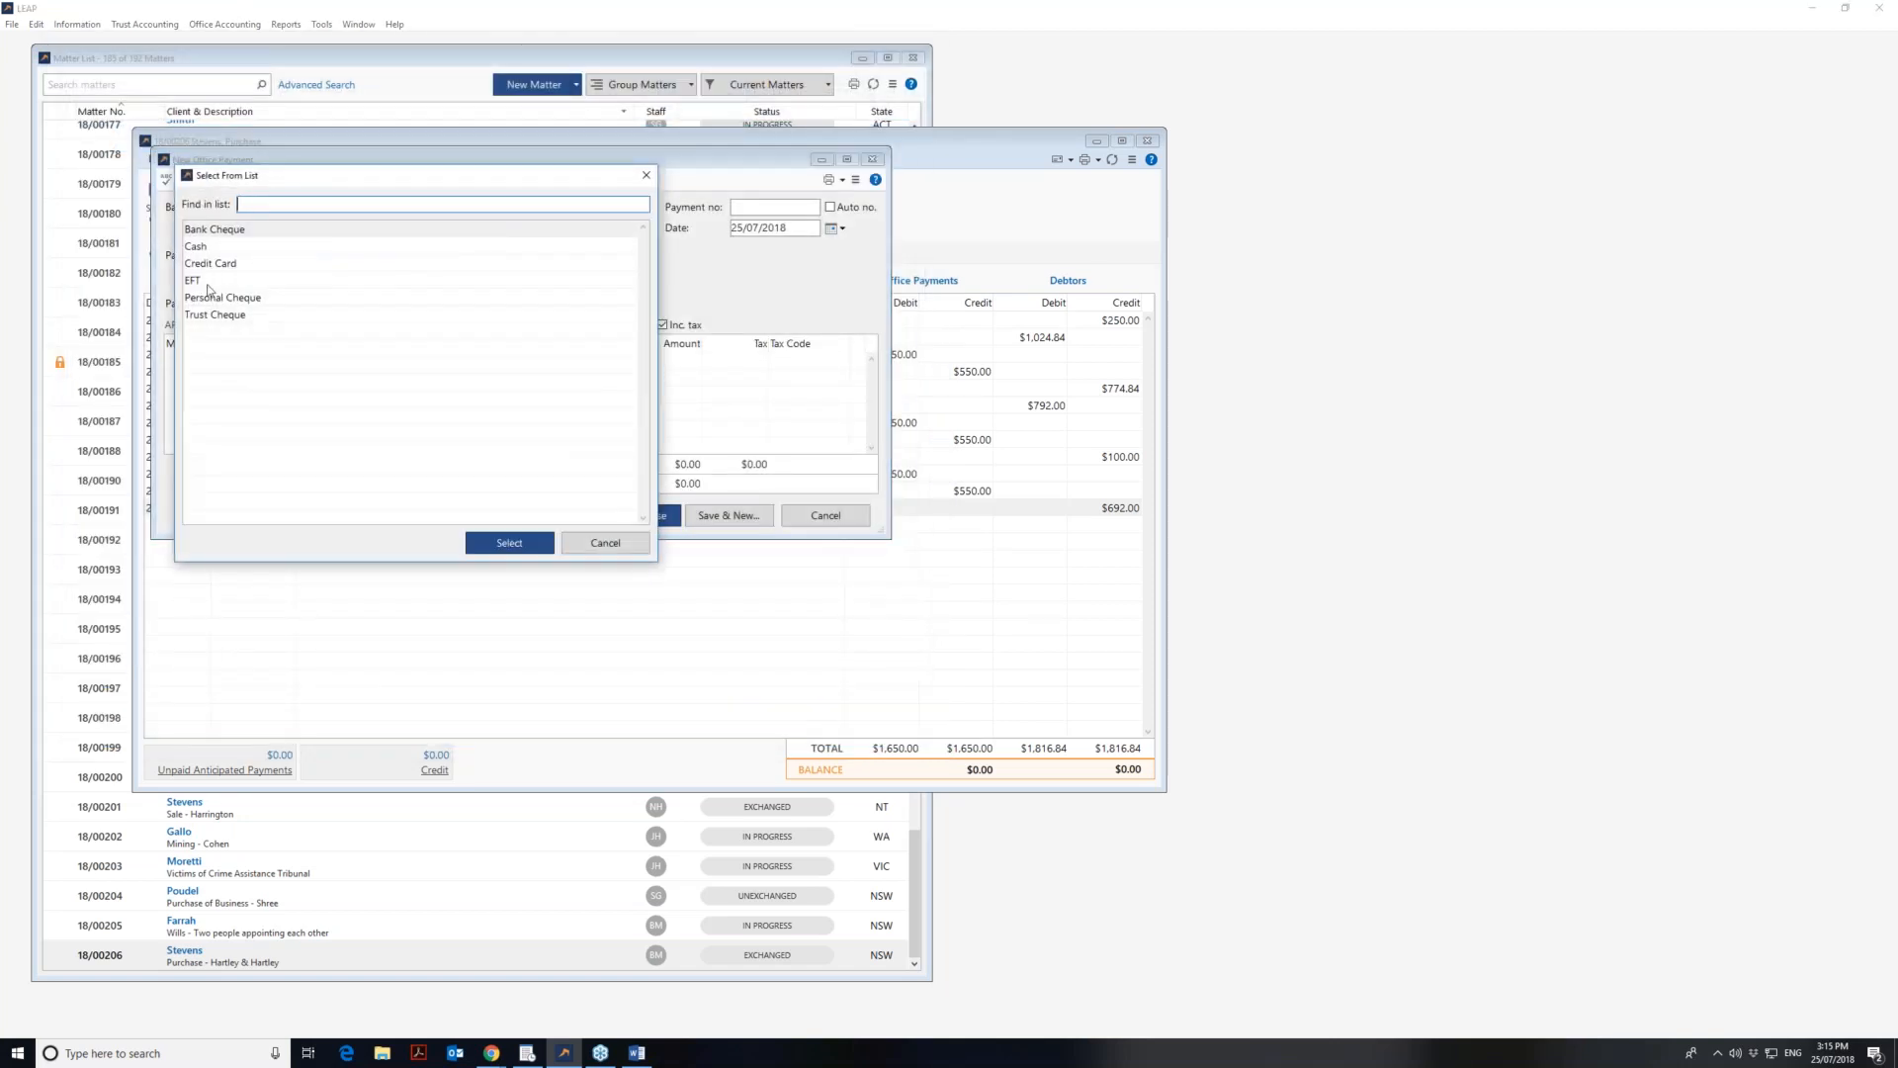
pyautogui.click(211, 246)
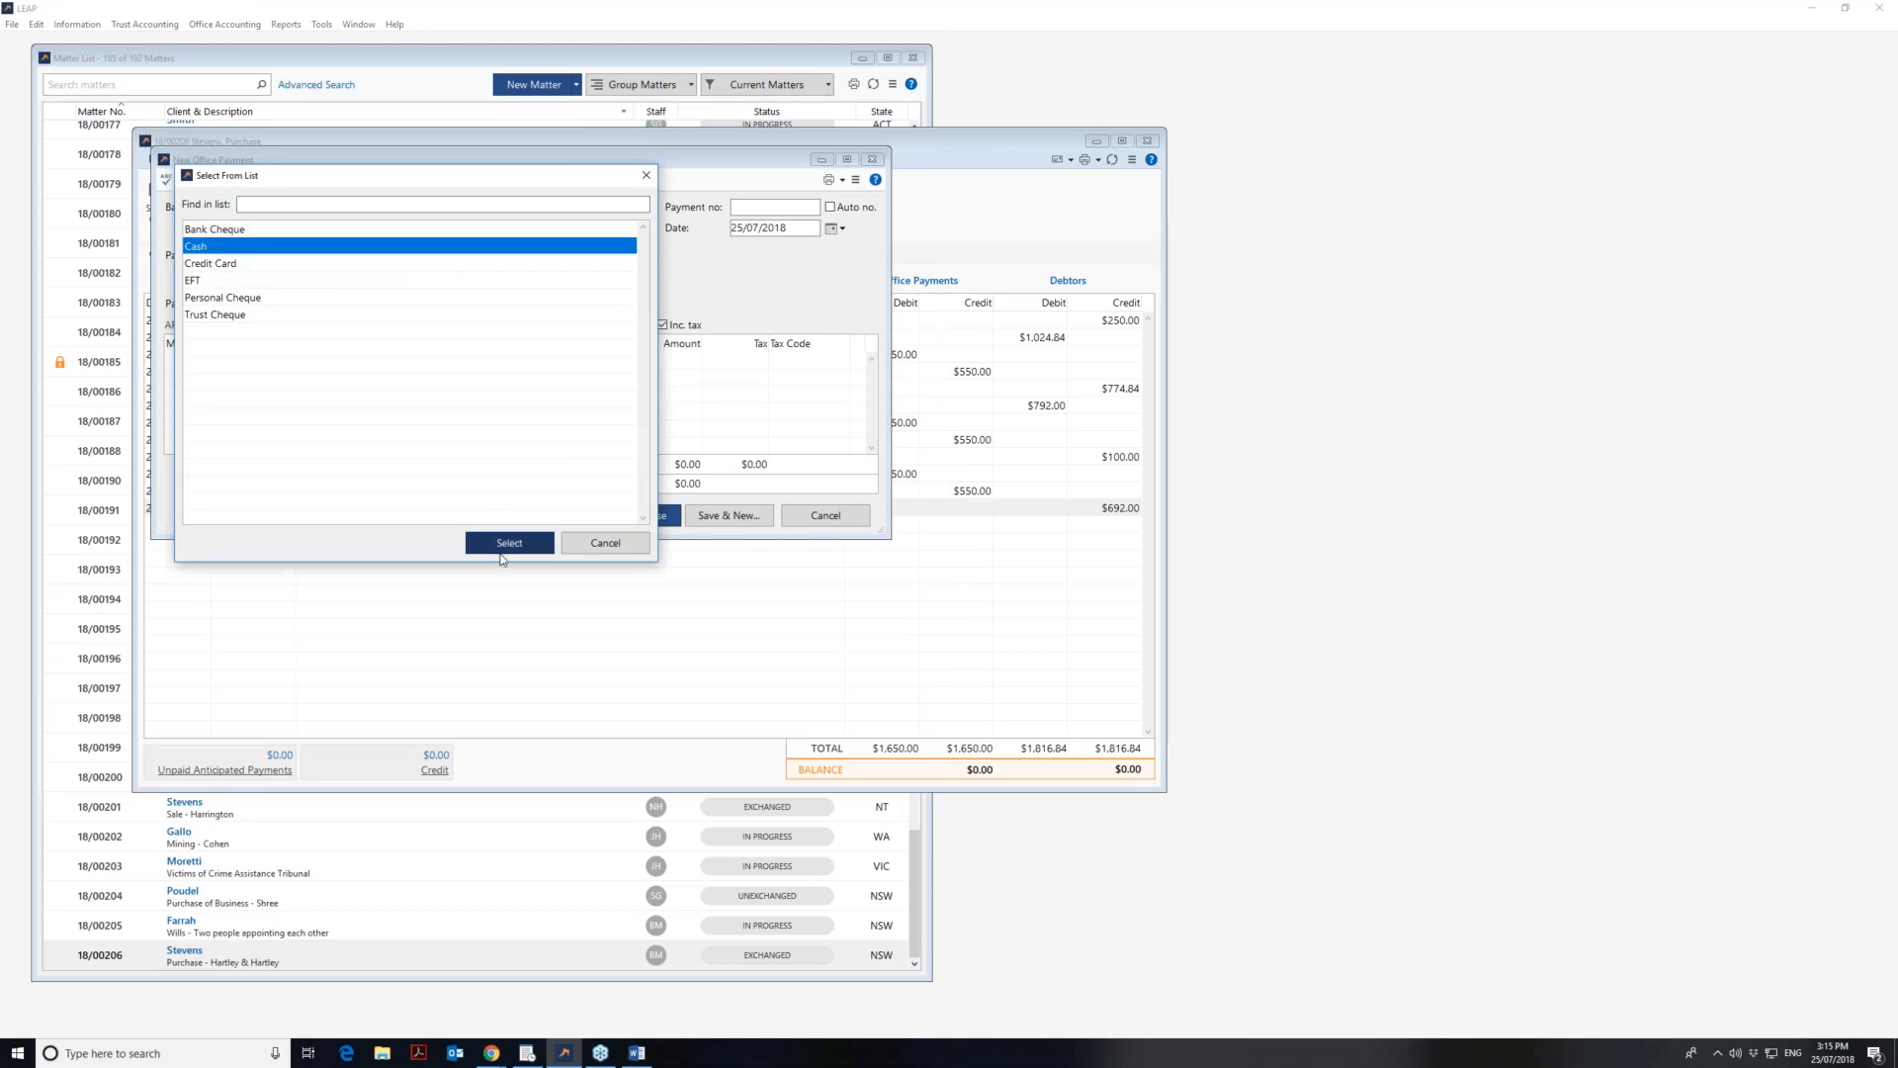
pyautogui.click(531, 543)
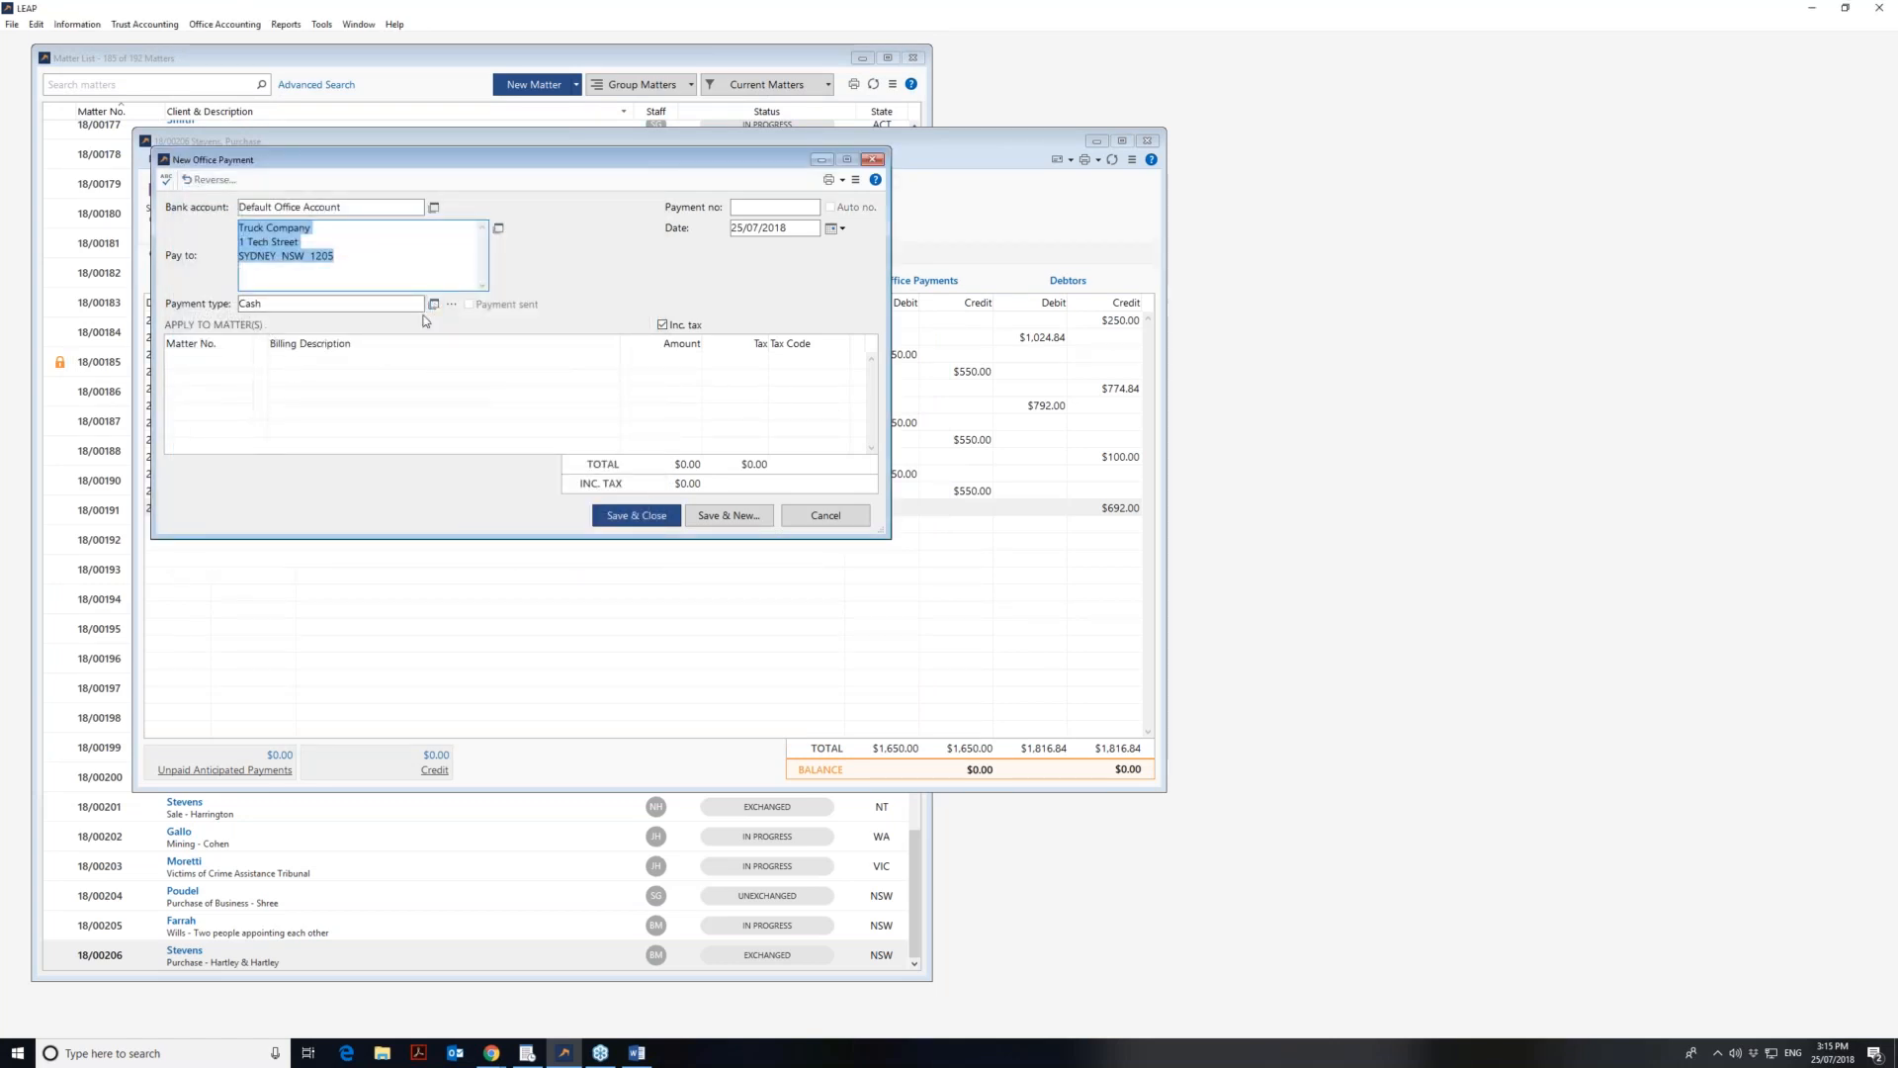
# - Apply the office payment to the current matter and set its payment number to 03
pyautogui.click(203, 360)
pyautogui.click(757, 206)
pyautogui.write('02')
pyautogui.press('Tab')
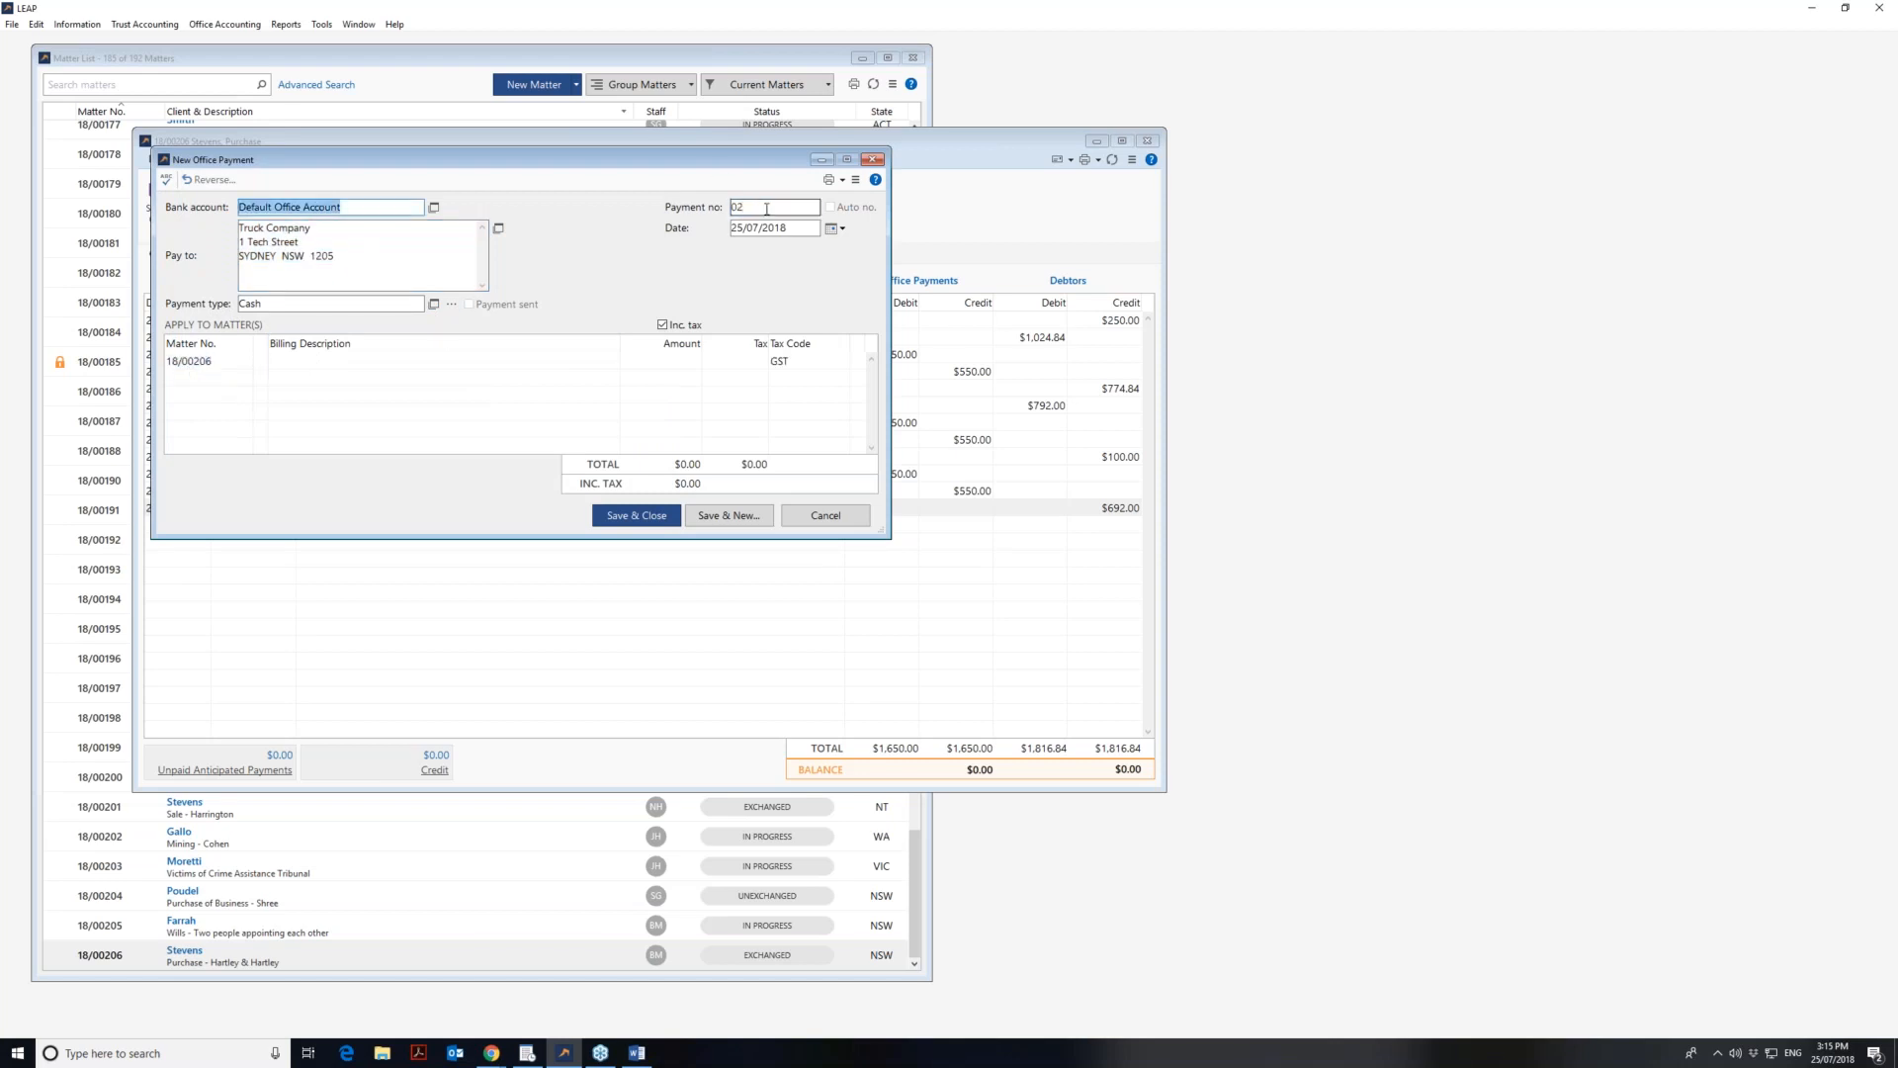
pyautogui.click(759, 206)
pyautogui.press('BackSpace')
pyautogui.write('3')
# - Enter "Payment of invoice 112255" as the payment's billing description
pyautogui.click(573, 362)
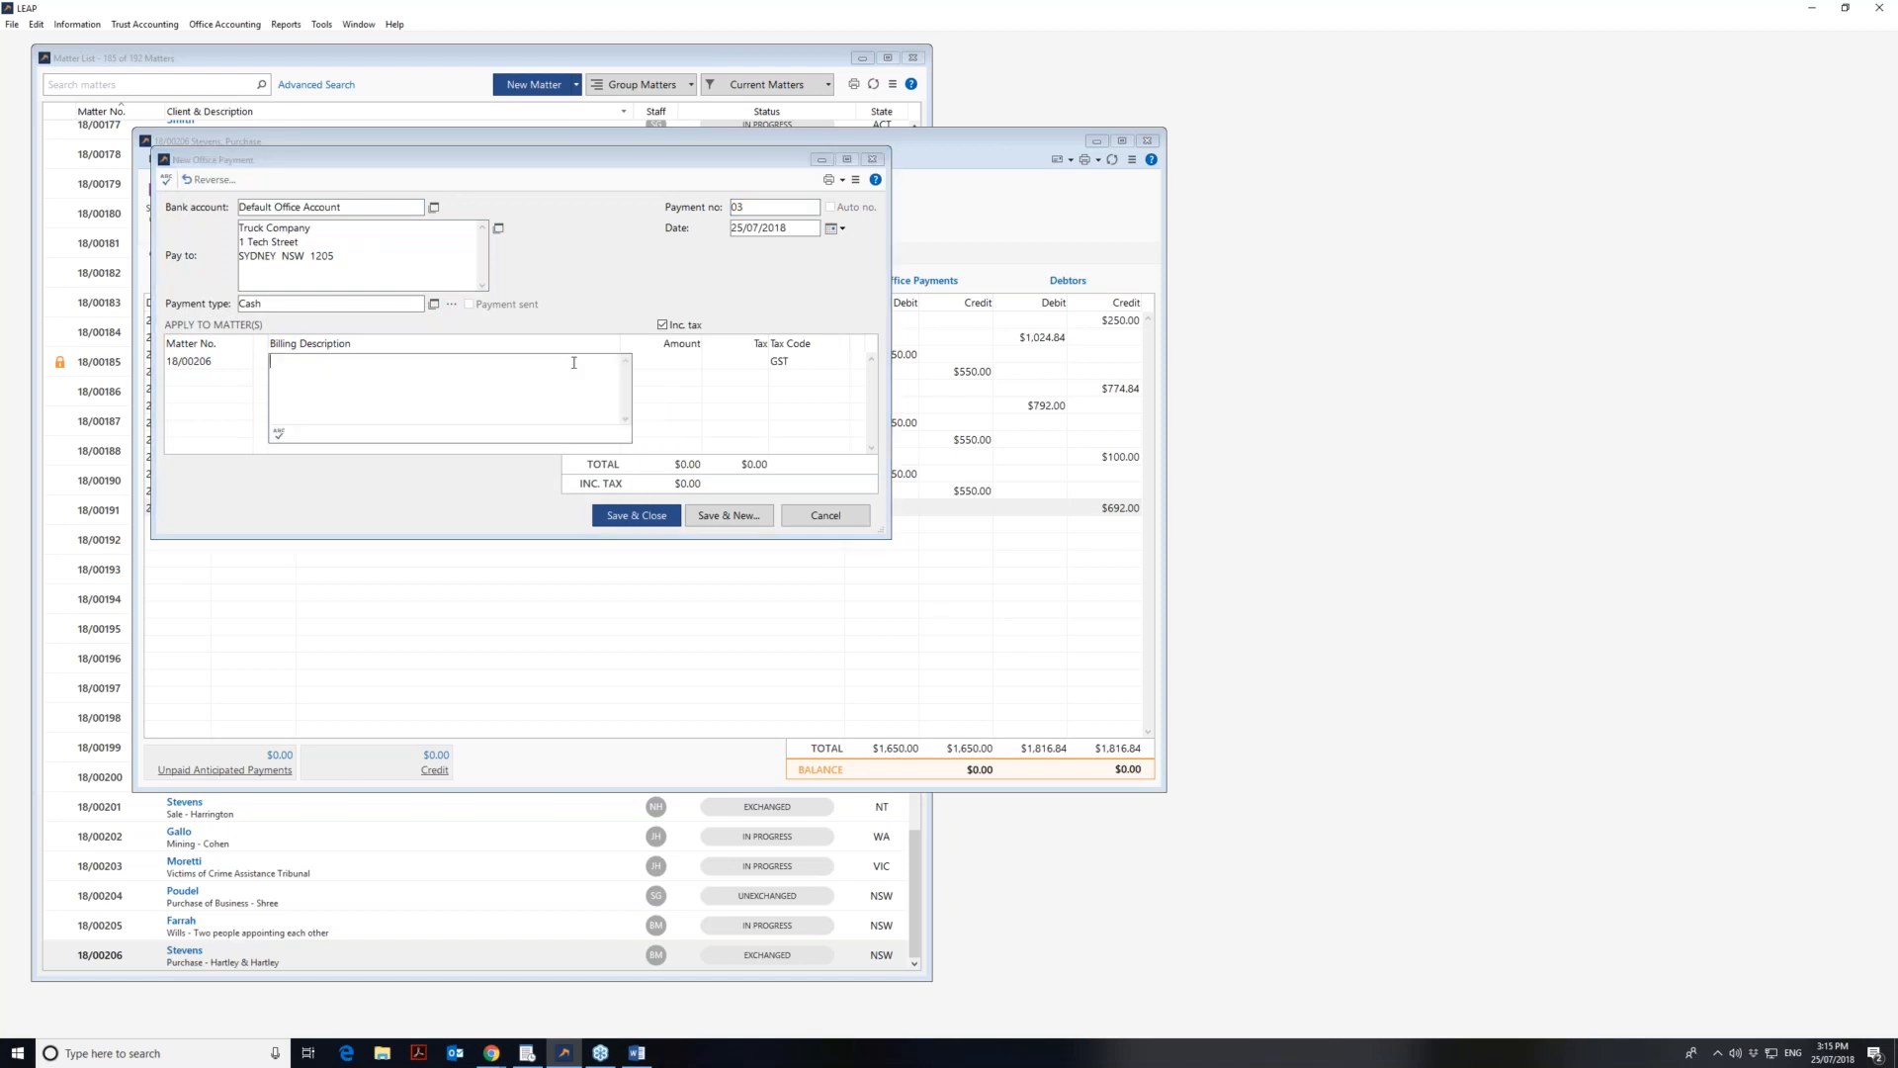
pyautogui.write('Payment of invoice 112255')
pyautogui.press('Tab')
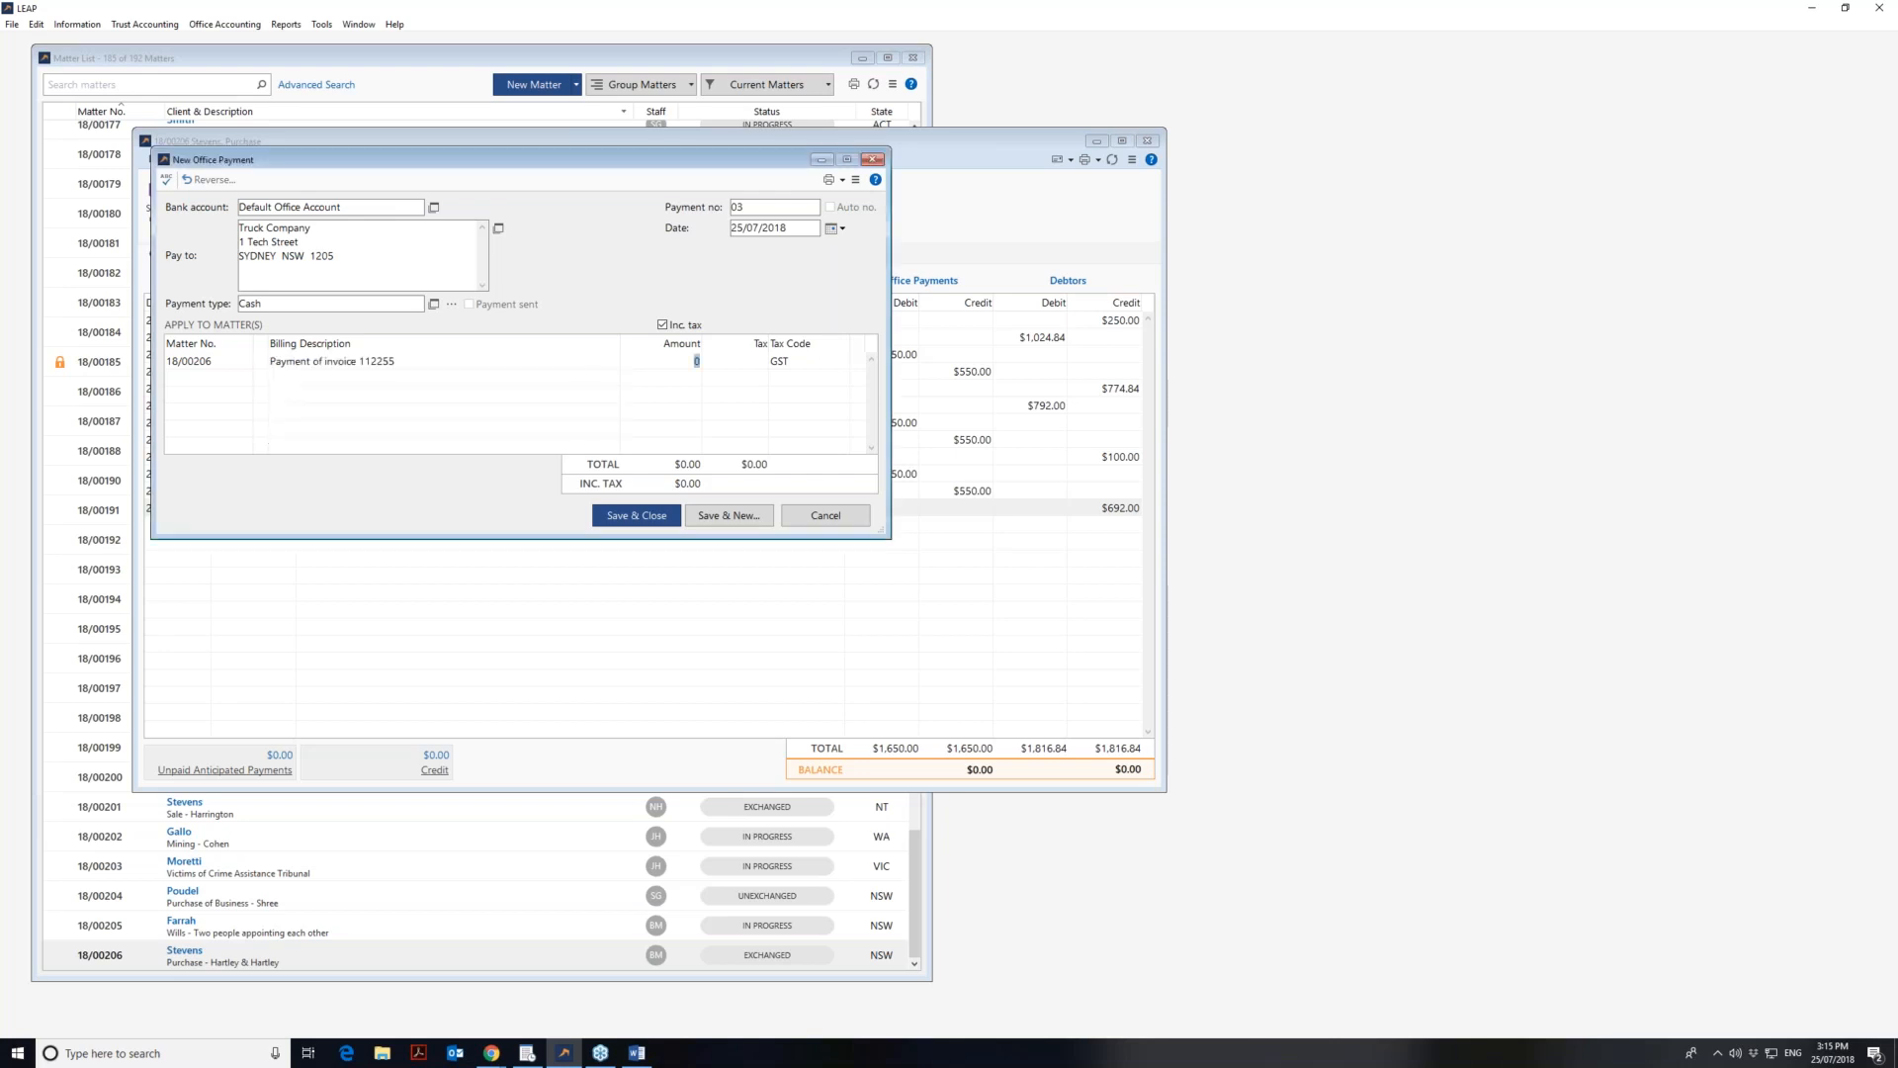
# - Enter a tax-exclusive payment amount of 500 and save and close the office payment
pyautogui.click(661, 323)
pyautogui.click(685, 364)
pyautogui.write('500')
pyautogui.press('Tab')
pyautogui.press('Tab')
pyautogui.press('Tab')
pyautogui.click(651, 515)
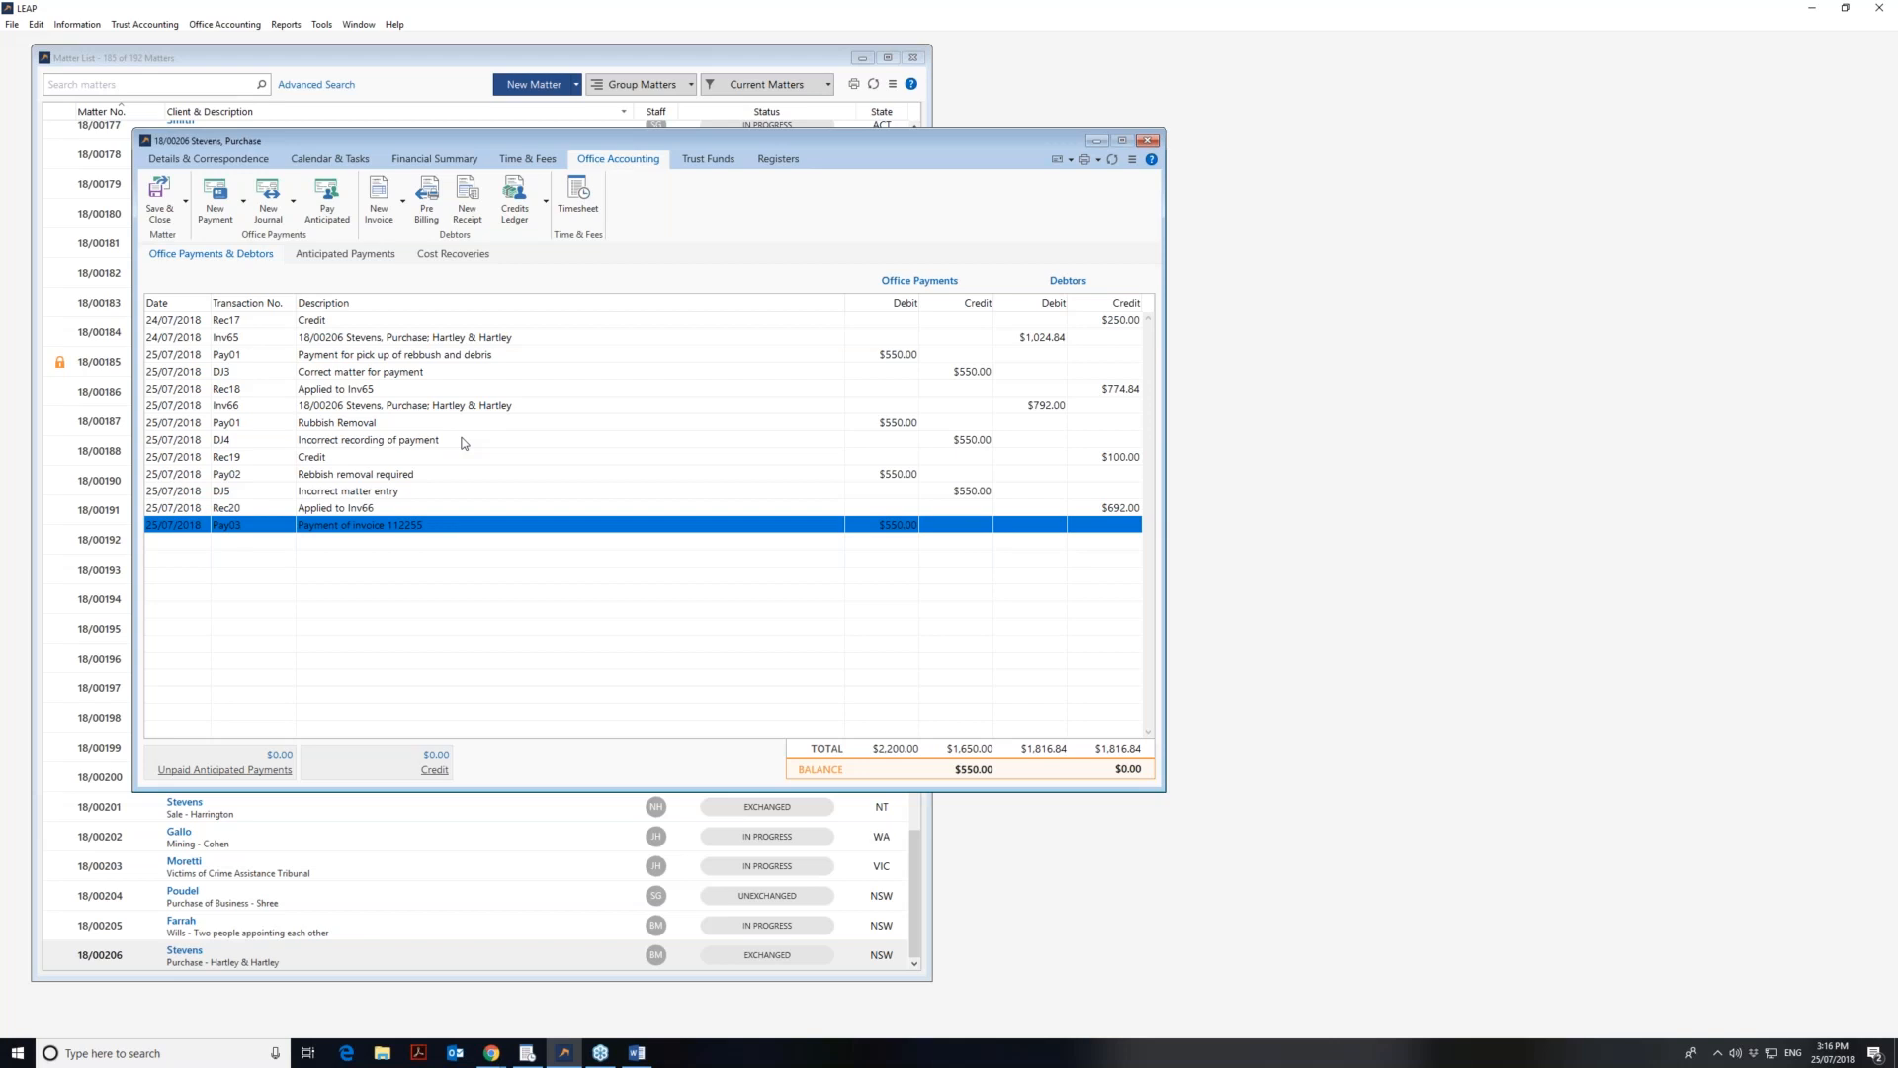
pyautogui.click(373, 536)
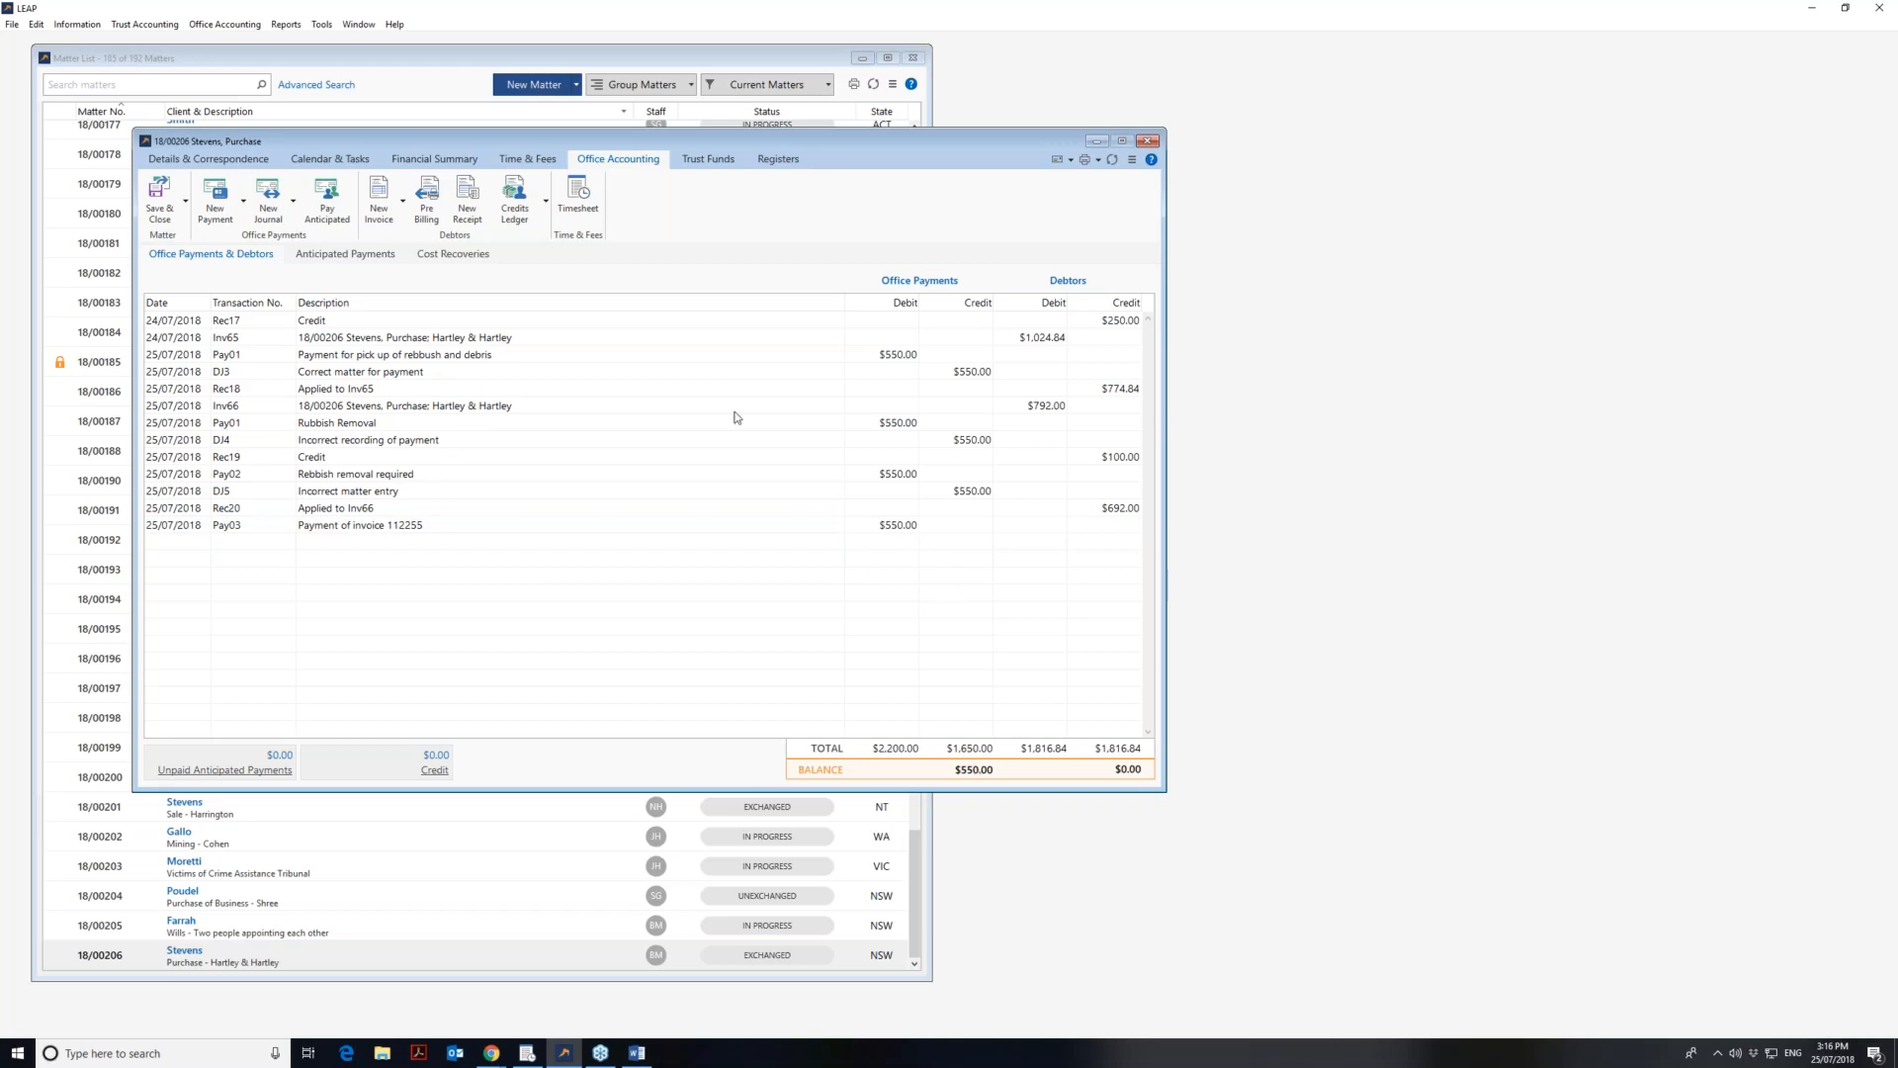
# - Start a new disbursement journal with the journal type Matter to matter(s)
pyautogui.click(267, 205)
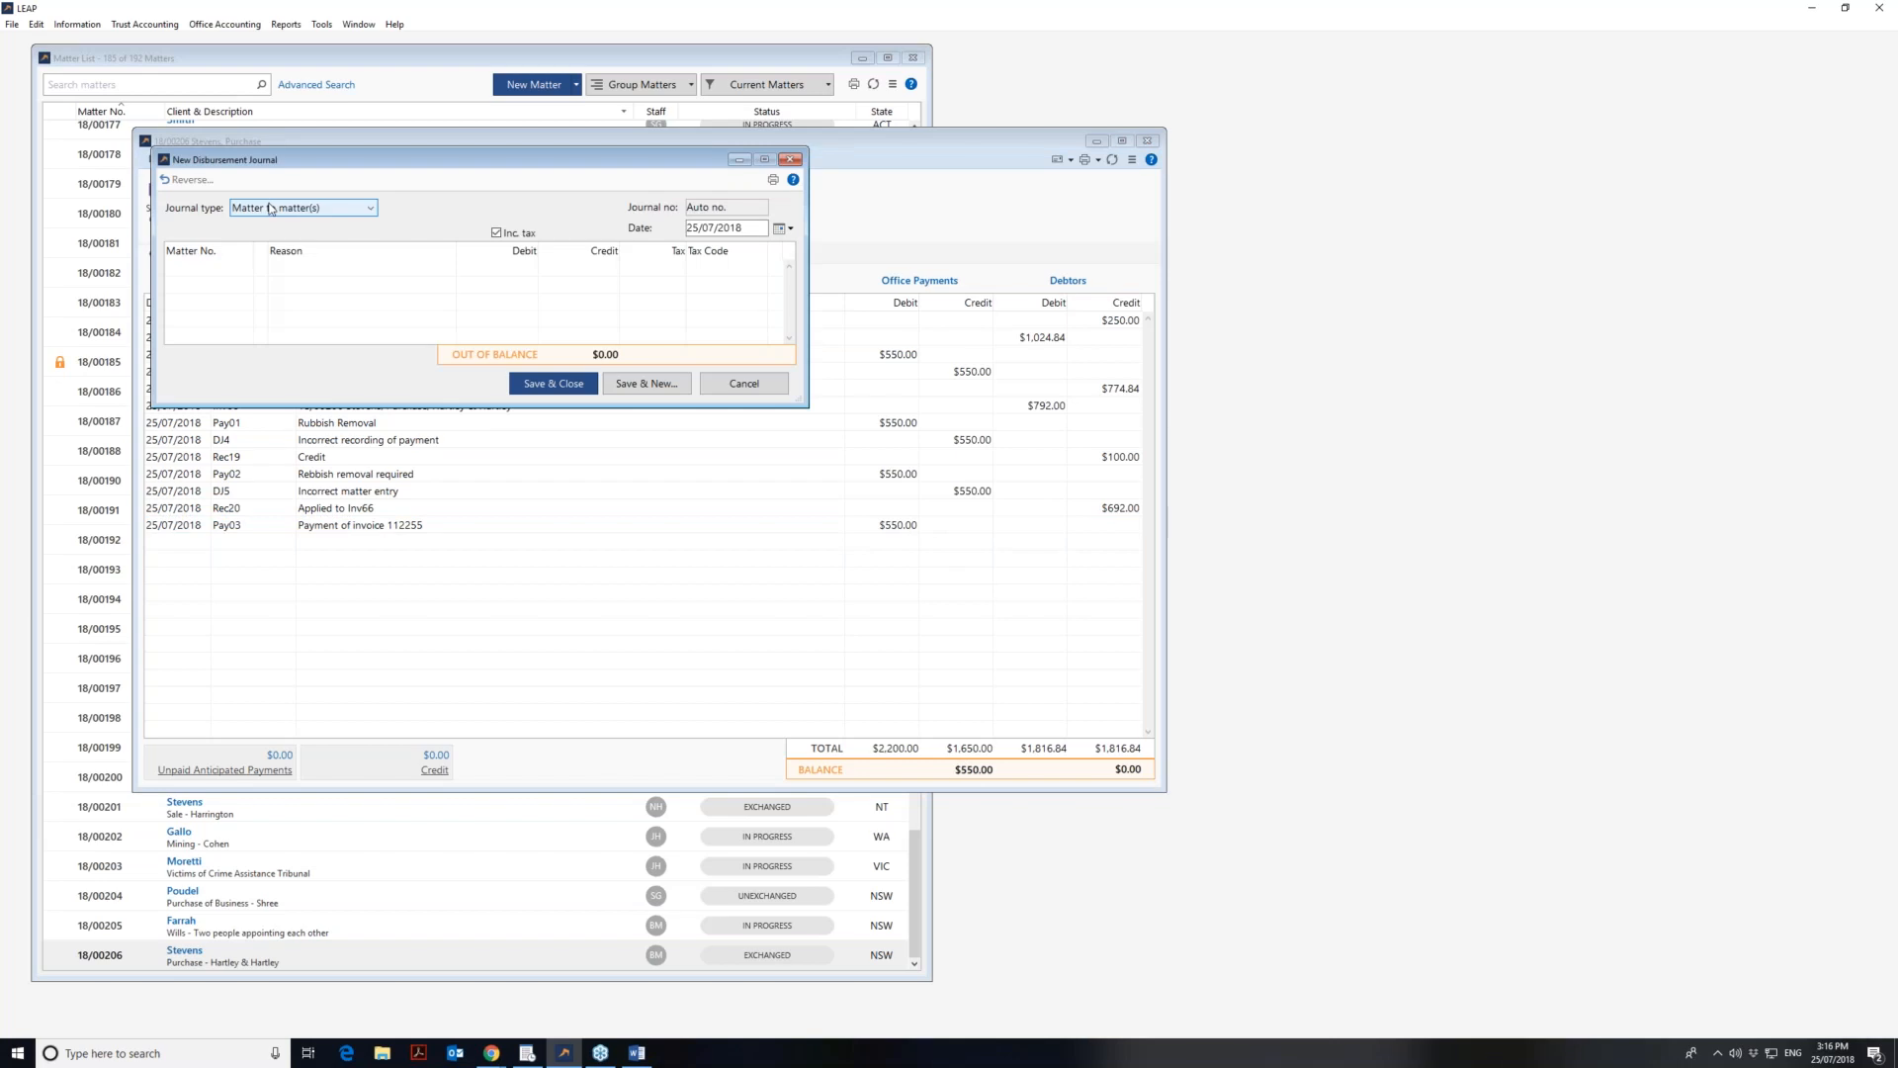
pyautogui.moveTo(347, 157); pyautogui.dragTo(380, 159)
pyautogui.click(327, 211)
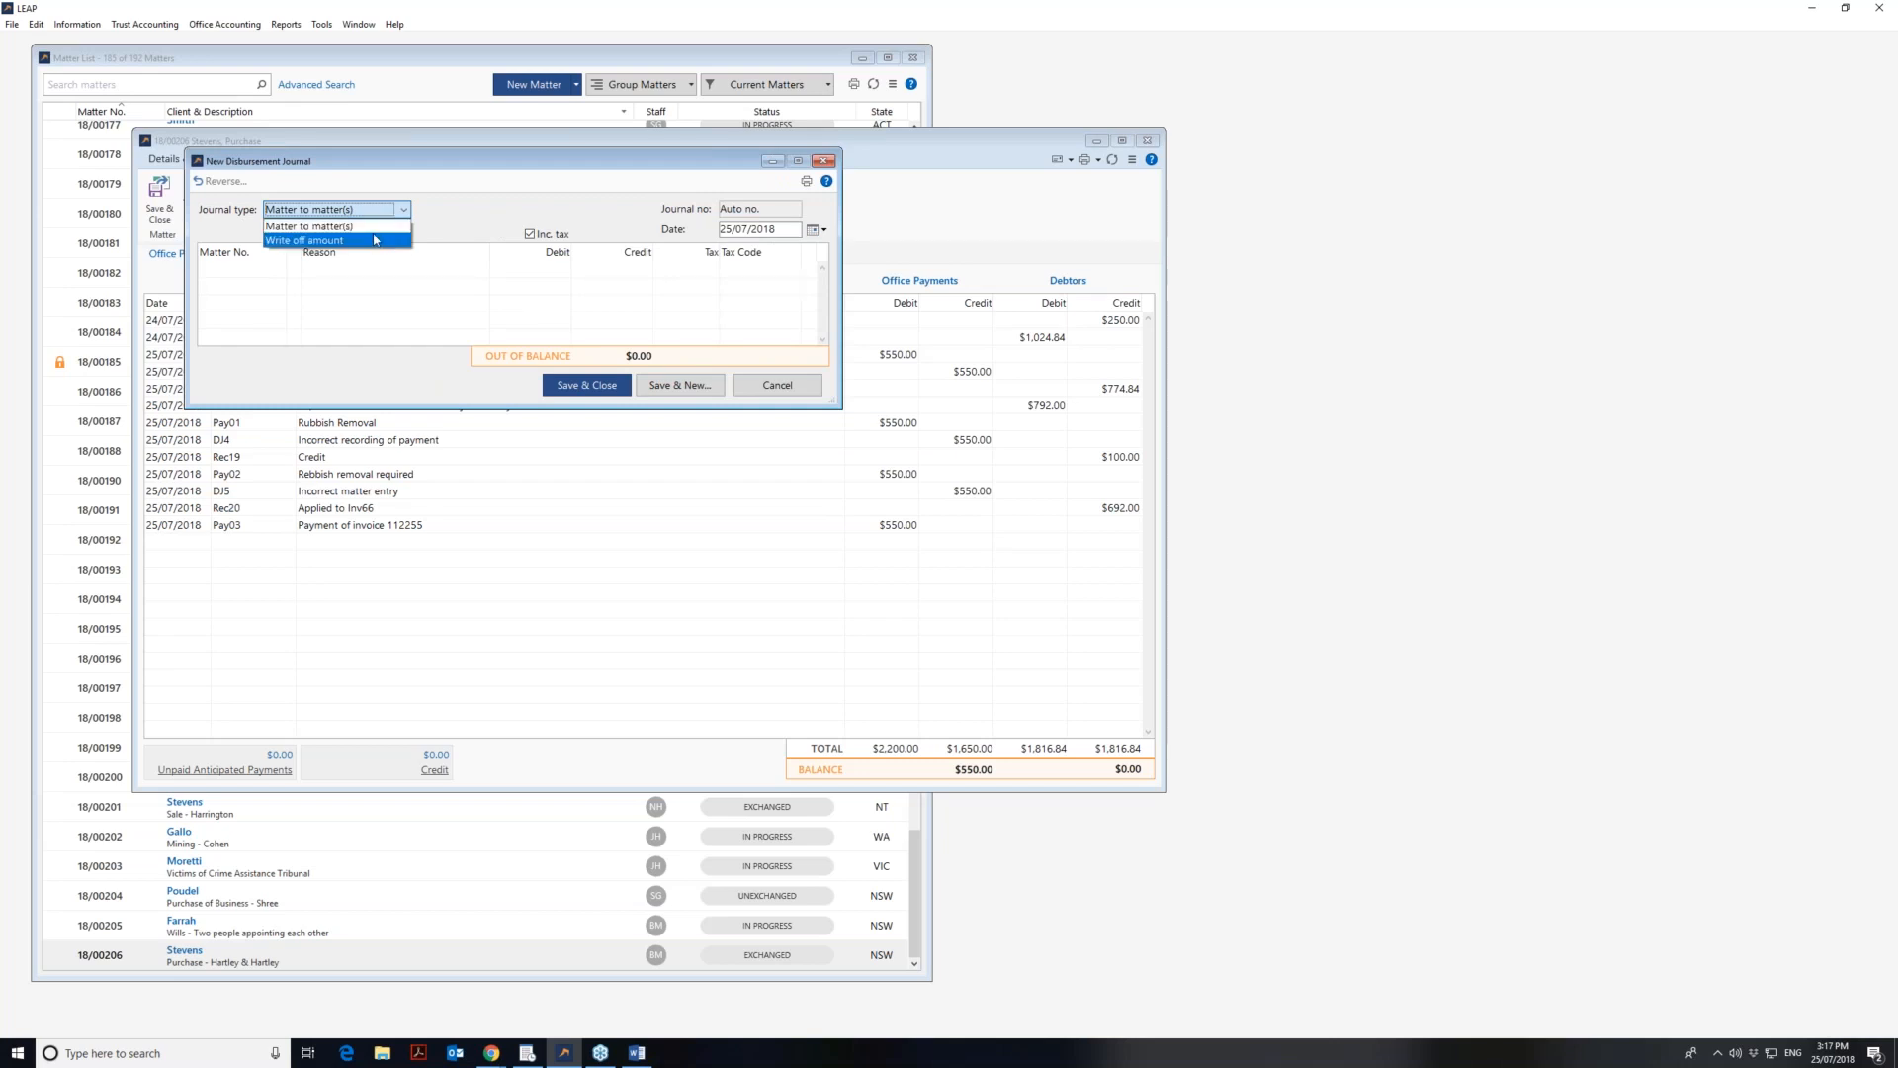
pyautogui.click(377, 227)
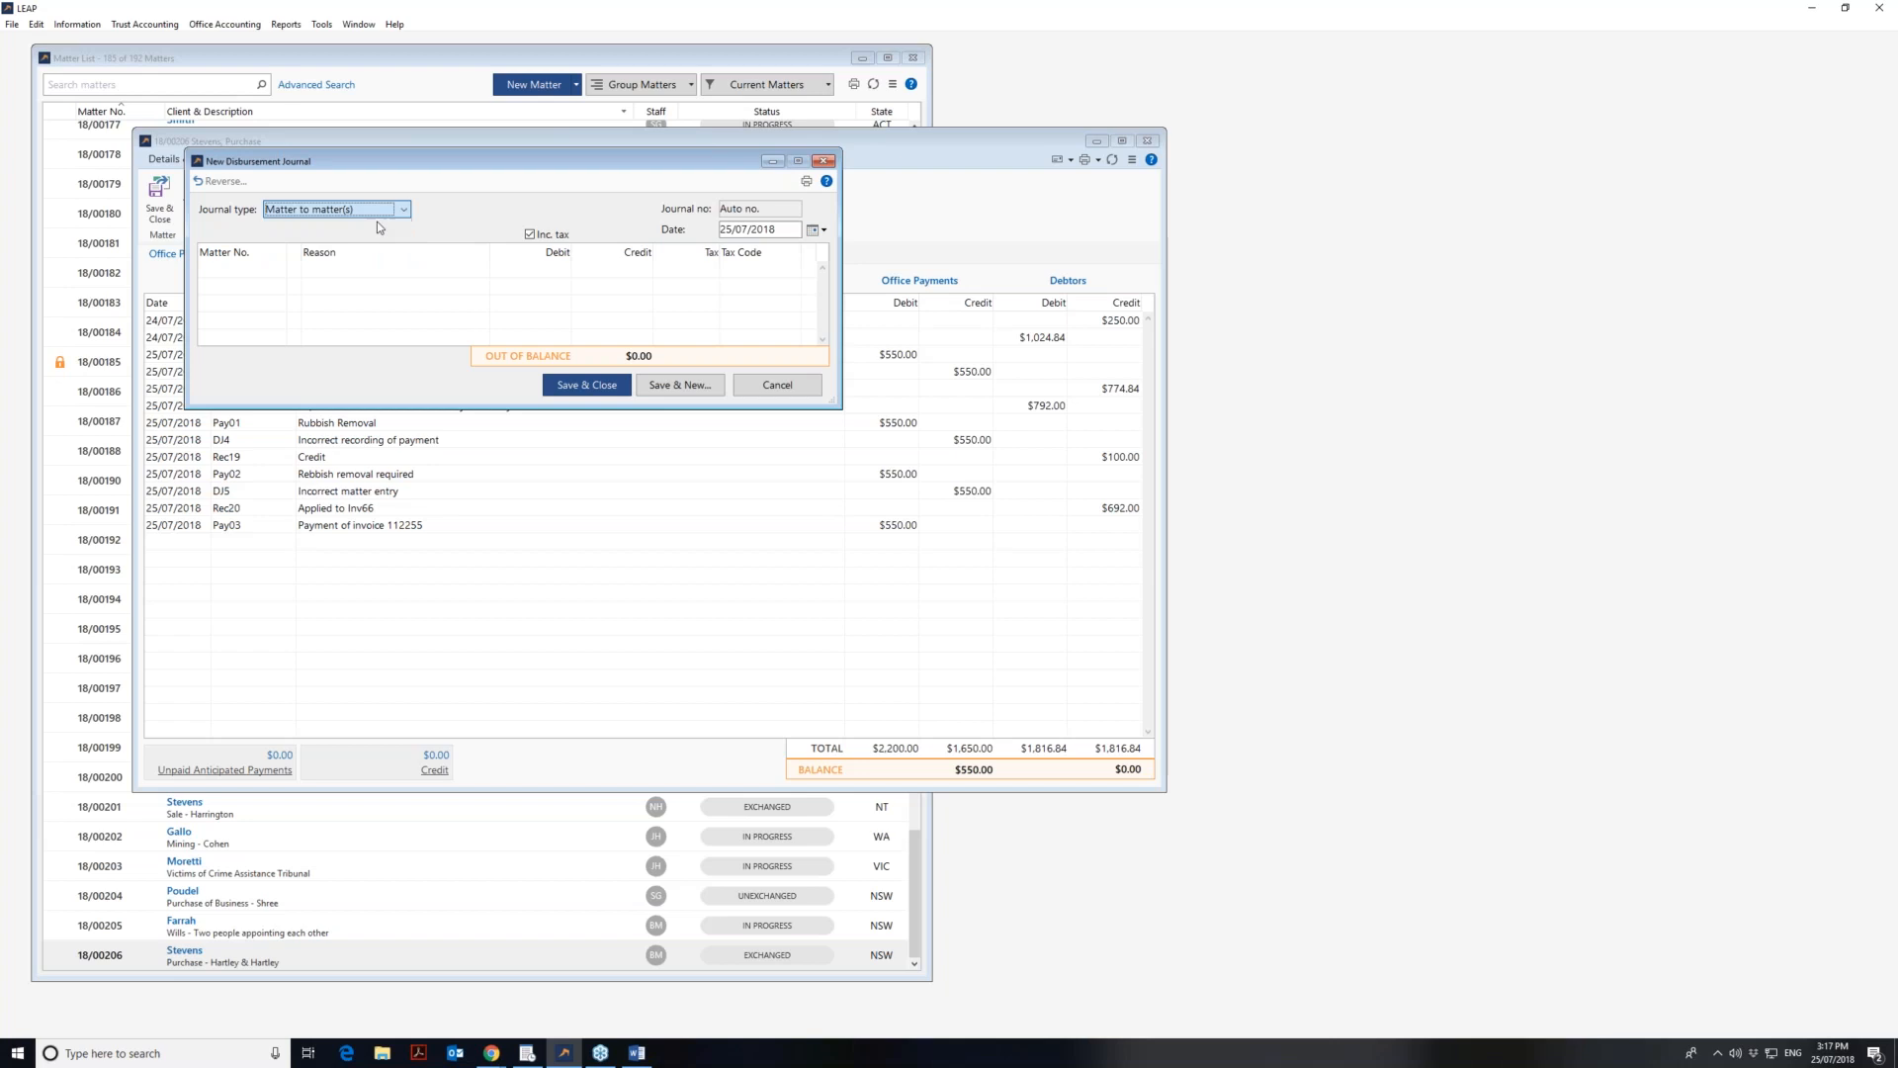
# - Add a journal line for matter 18/00206 with the reason "incorrect record of payment"
pyautogui.click(249, 270)
pyautogui.press('Tab')
pyautogui.write('in')
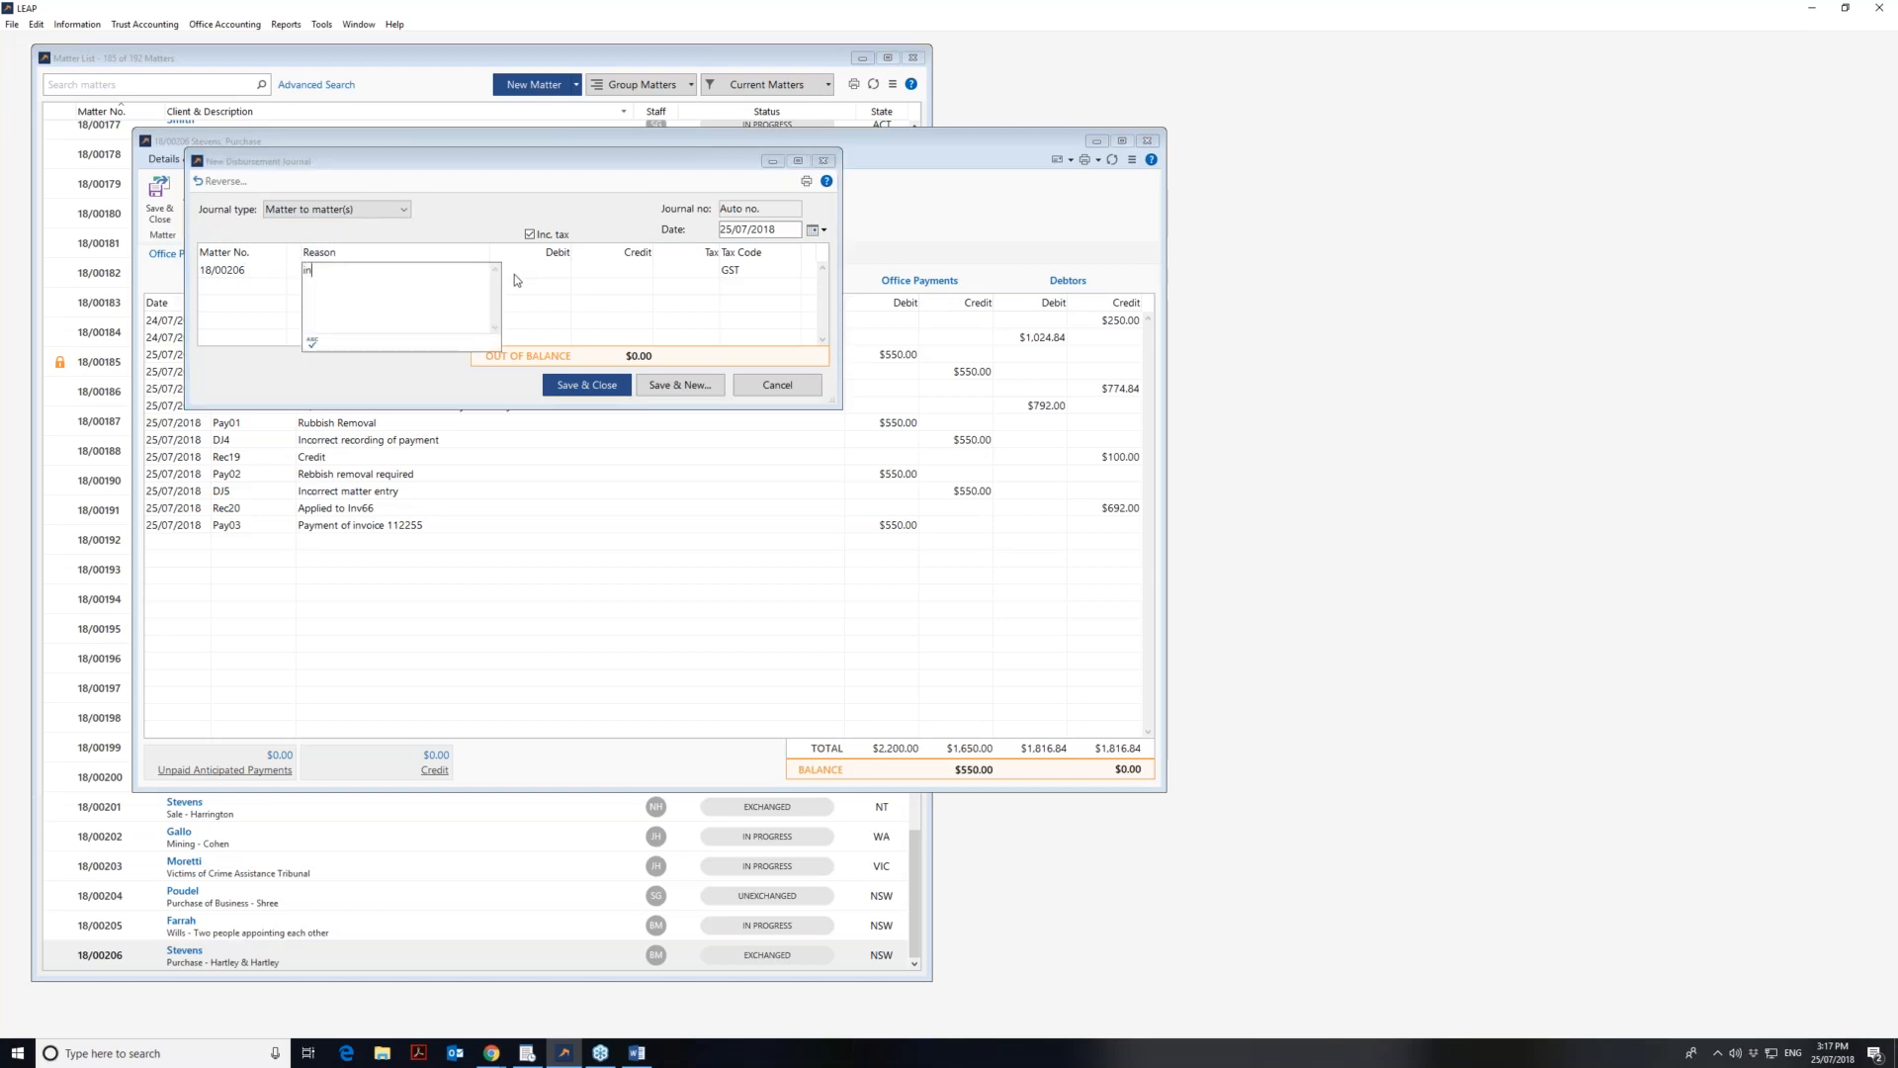
pyautogui.write('correct record of payment')
pyautogui.press('Tab')
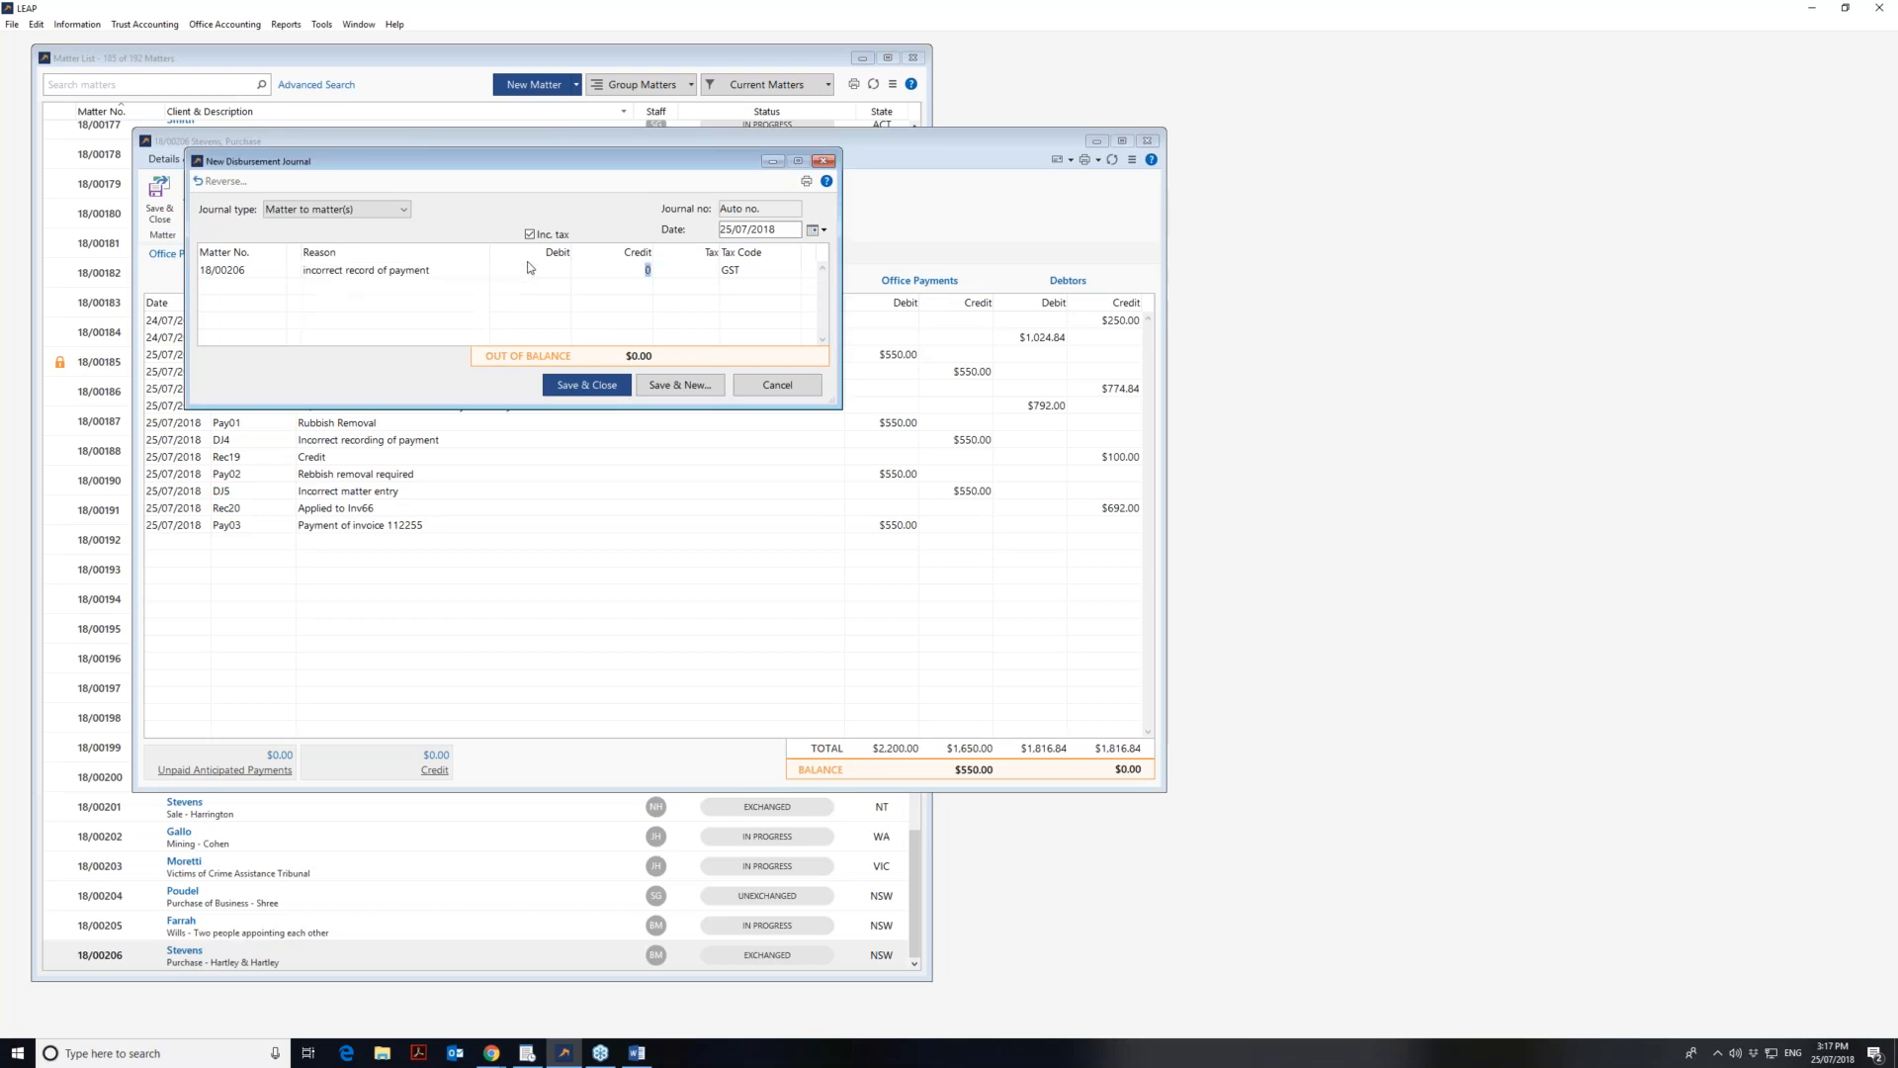
# - Switch the journal to tax-exclusive amounts and credit 500 on the first line
pyautogui.click(550, 234)
pyautogui.click(625, 270)
pyautogui.write('550')
pyautogui.press('Tab')
pyautogui.press('Tab')
pyautogui.press('Tab')
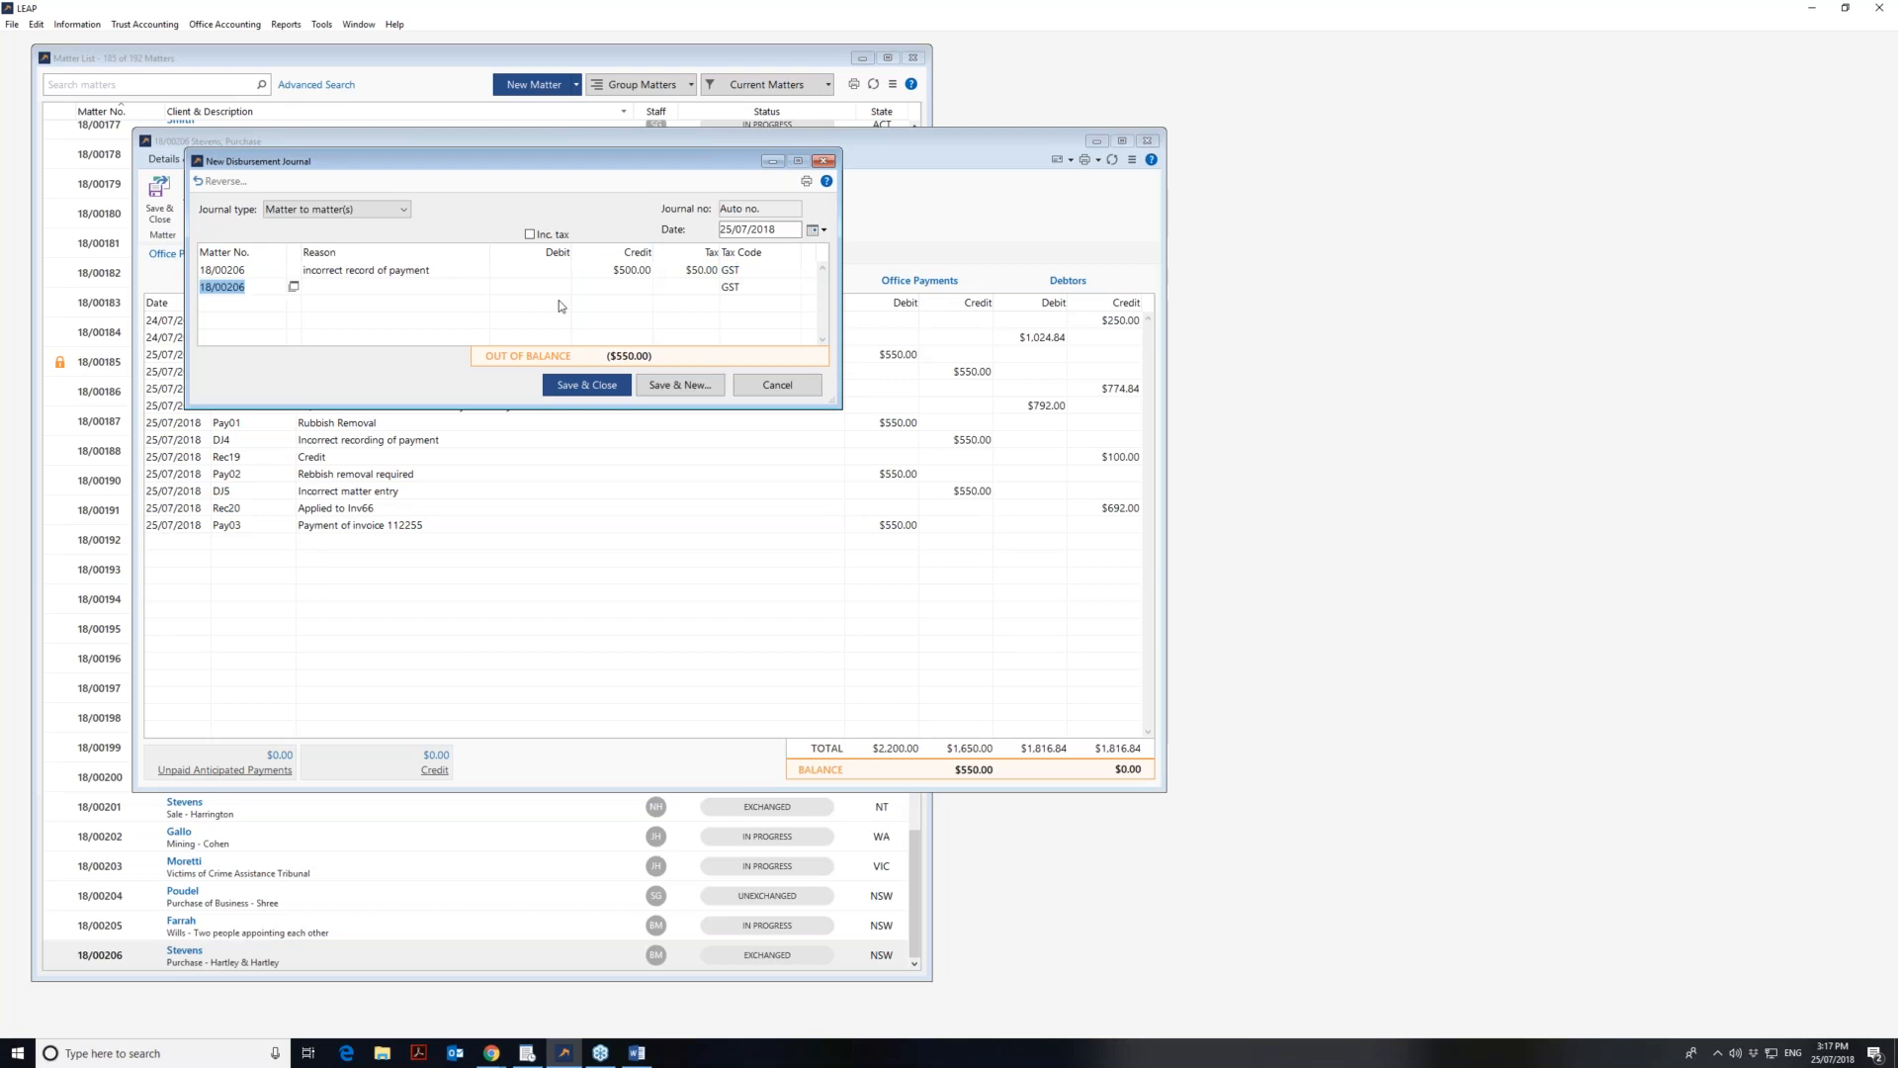
# - Add a second journal line for matter 18/00205 with the reason "incorrect record of payment- transfer payment to correct file"
pyautogui.click(247, 288)
pyautogui.press('Tab')
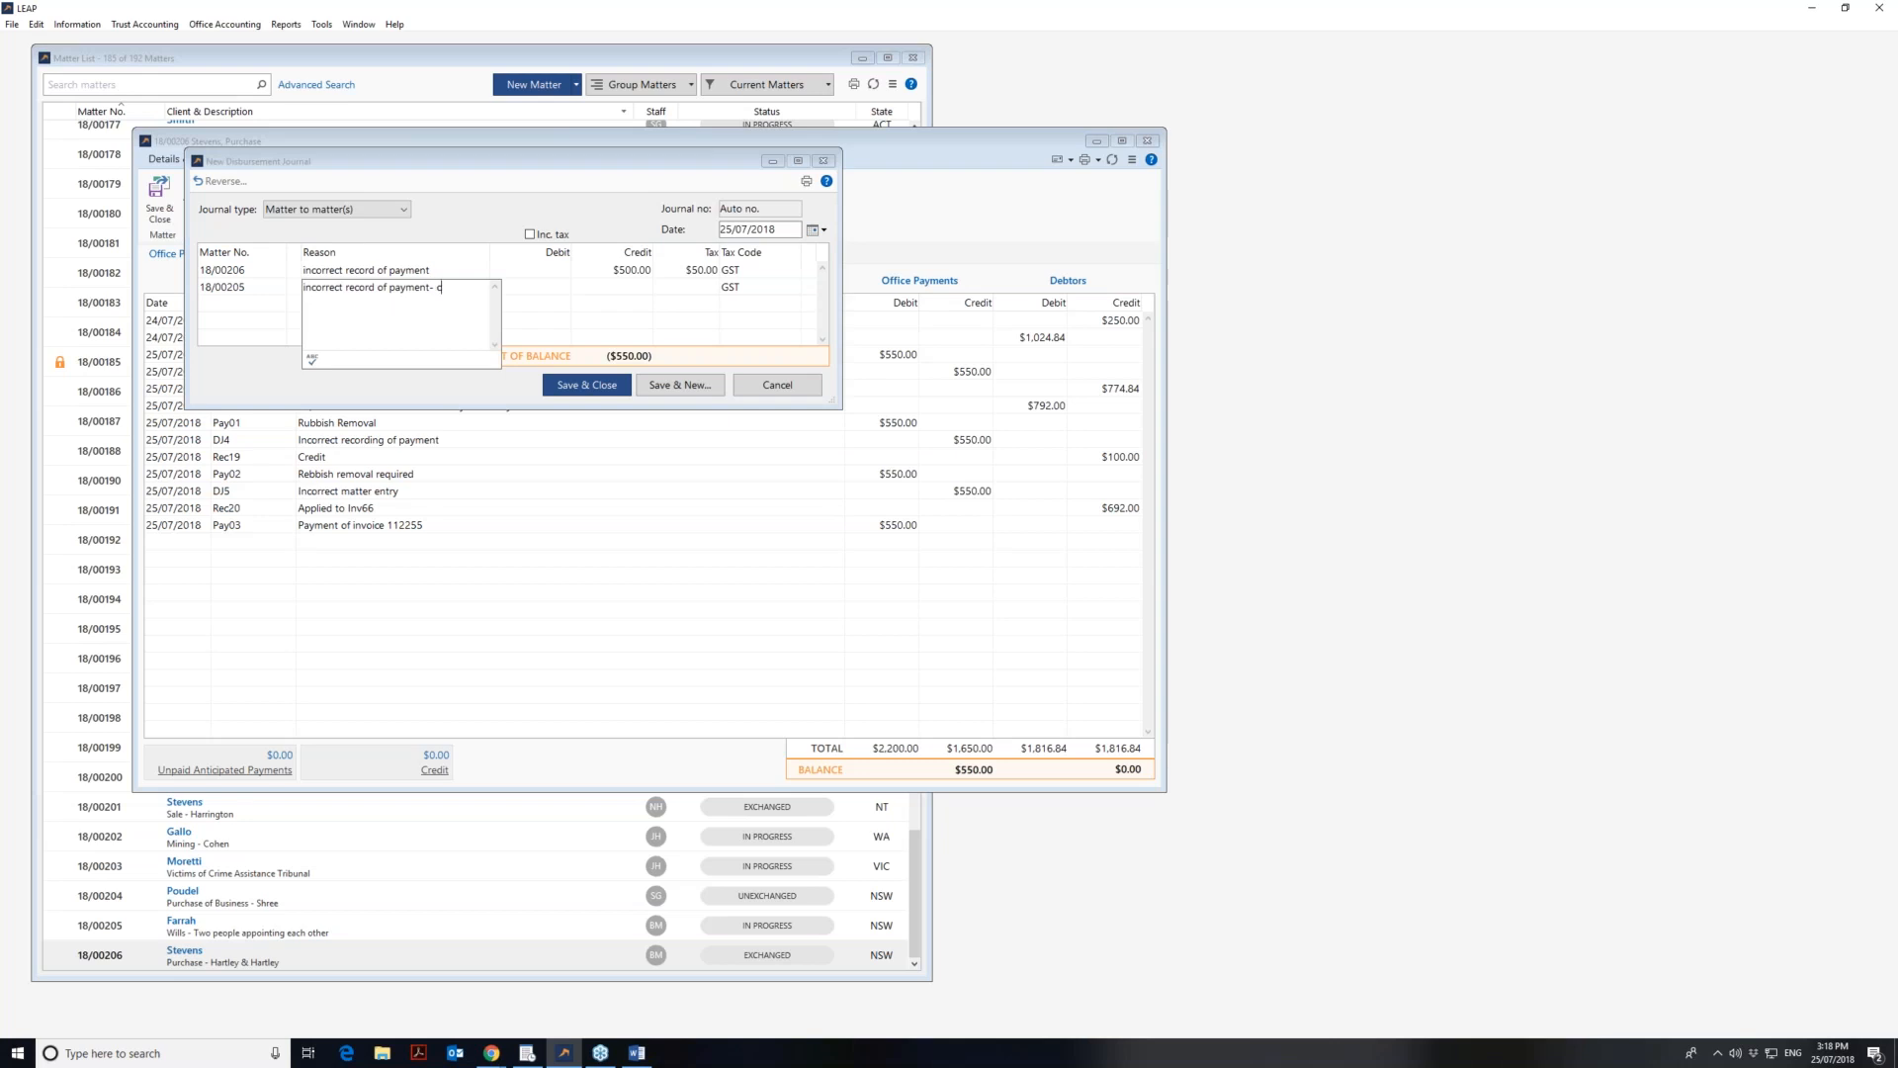
pyautogui.write('ransfer payment to correct file')
pyautogui.press('Tab')
# - Debit 500 on the second journal line and save and close the disbursement journal
pyautogui.write('5')
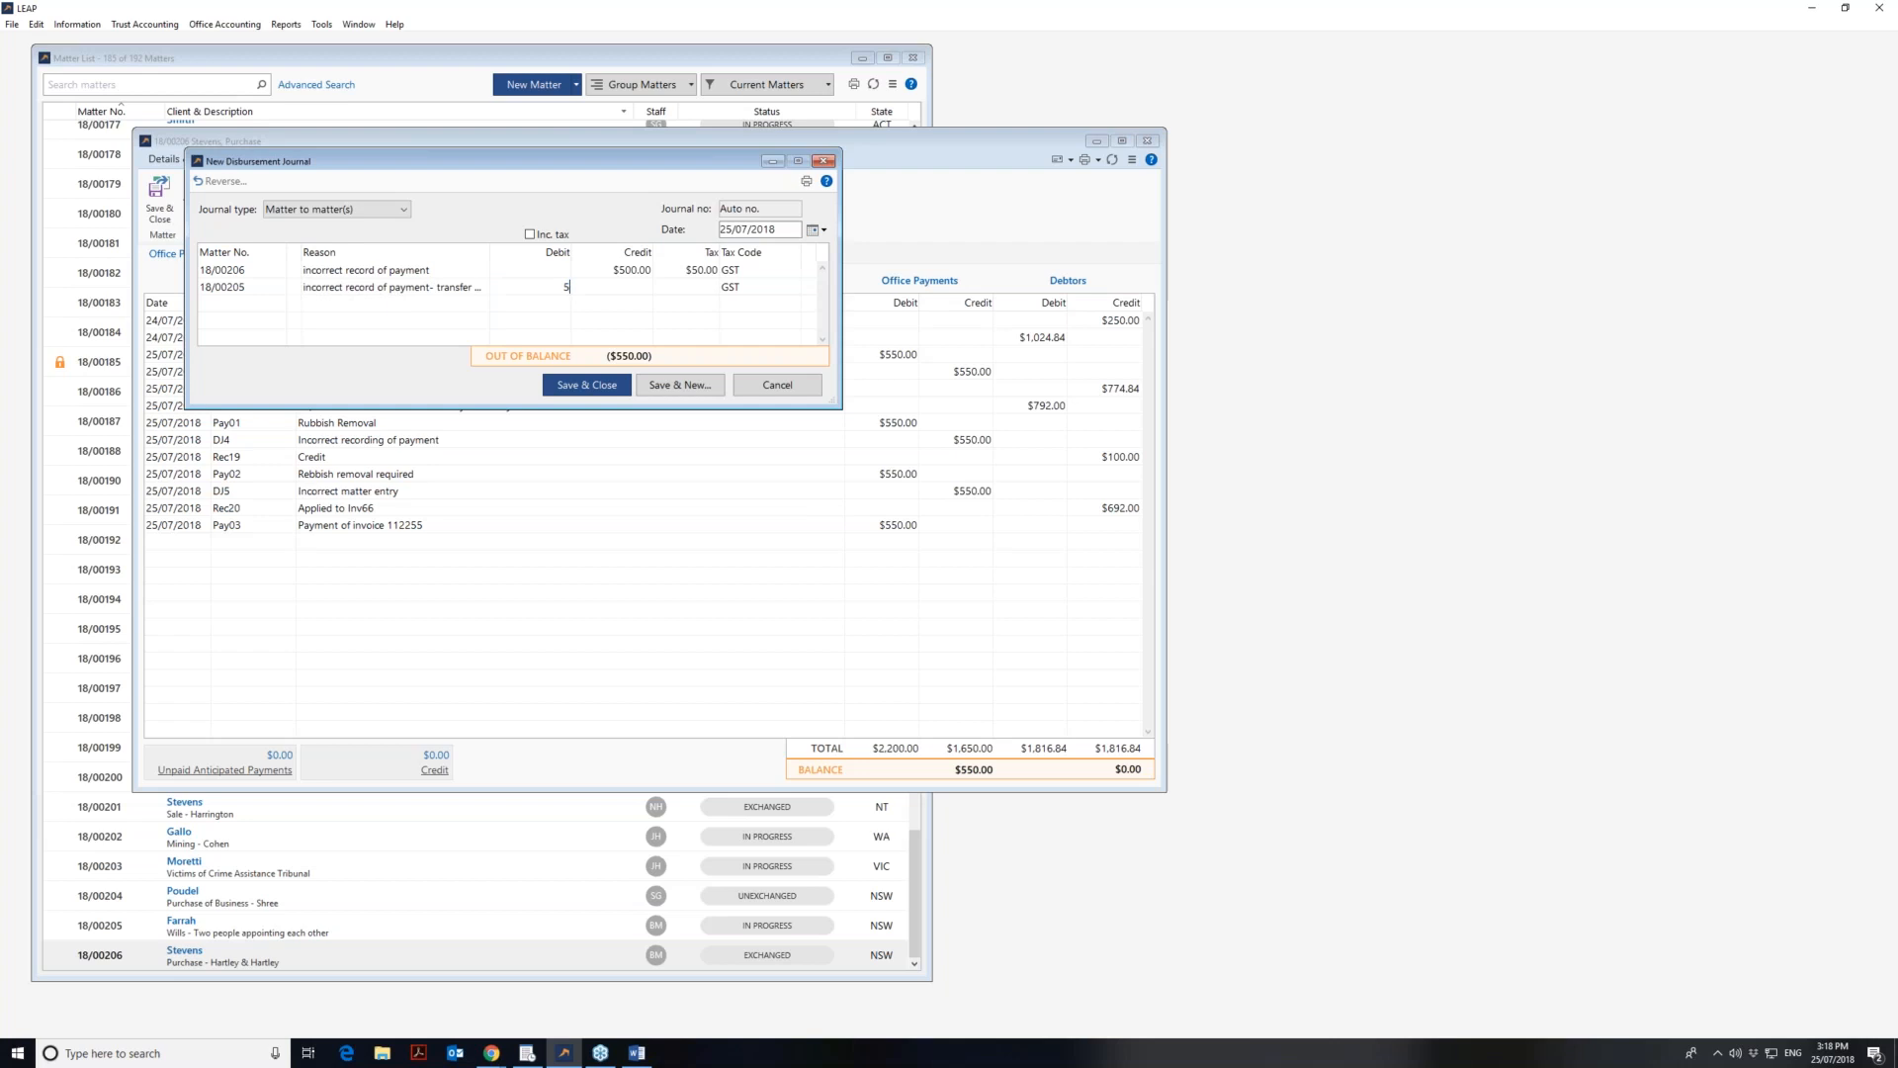
pyautogui.write('00')
pyautogui.press('Tab')
pyautogui.click(597, 392)
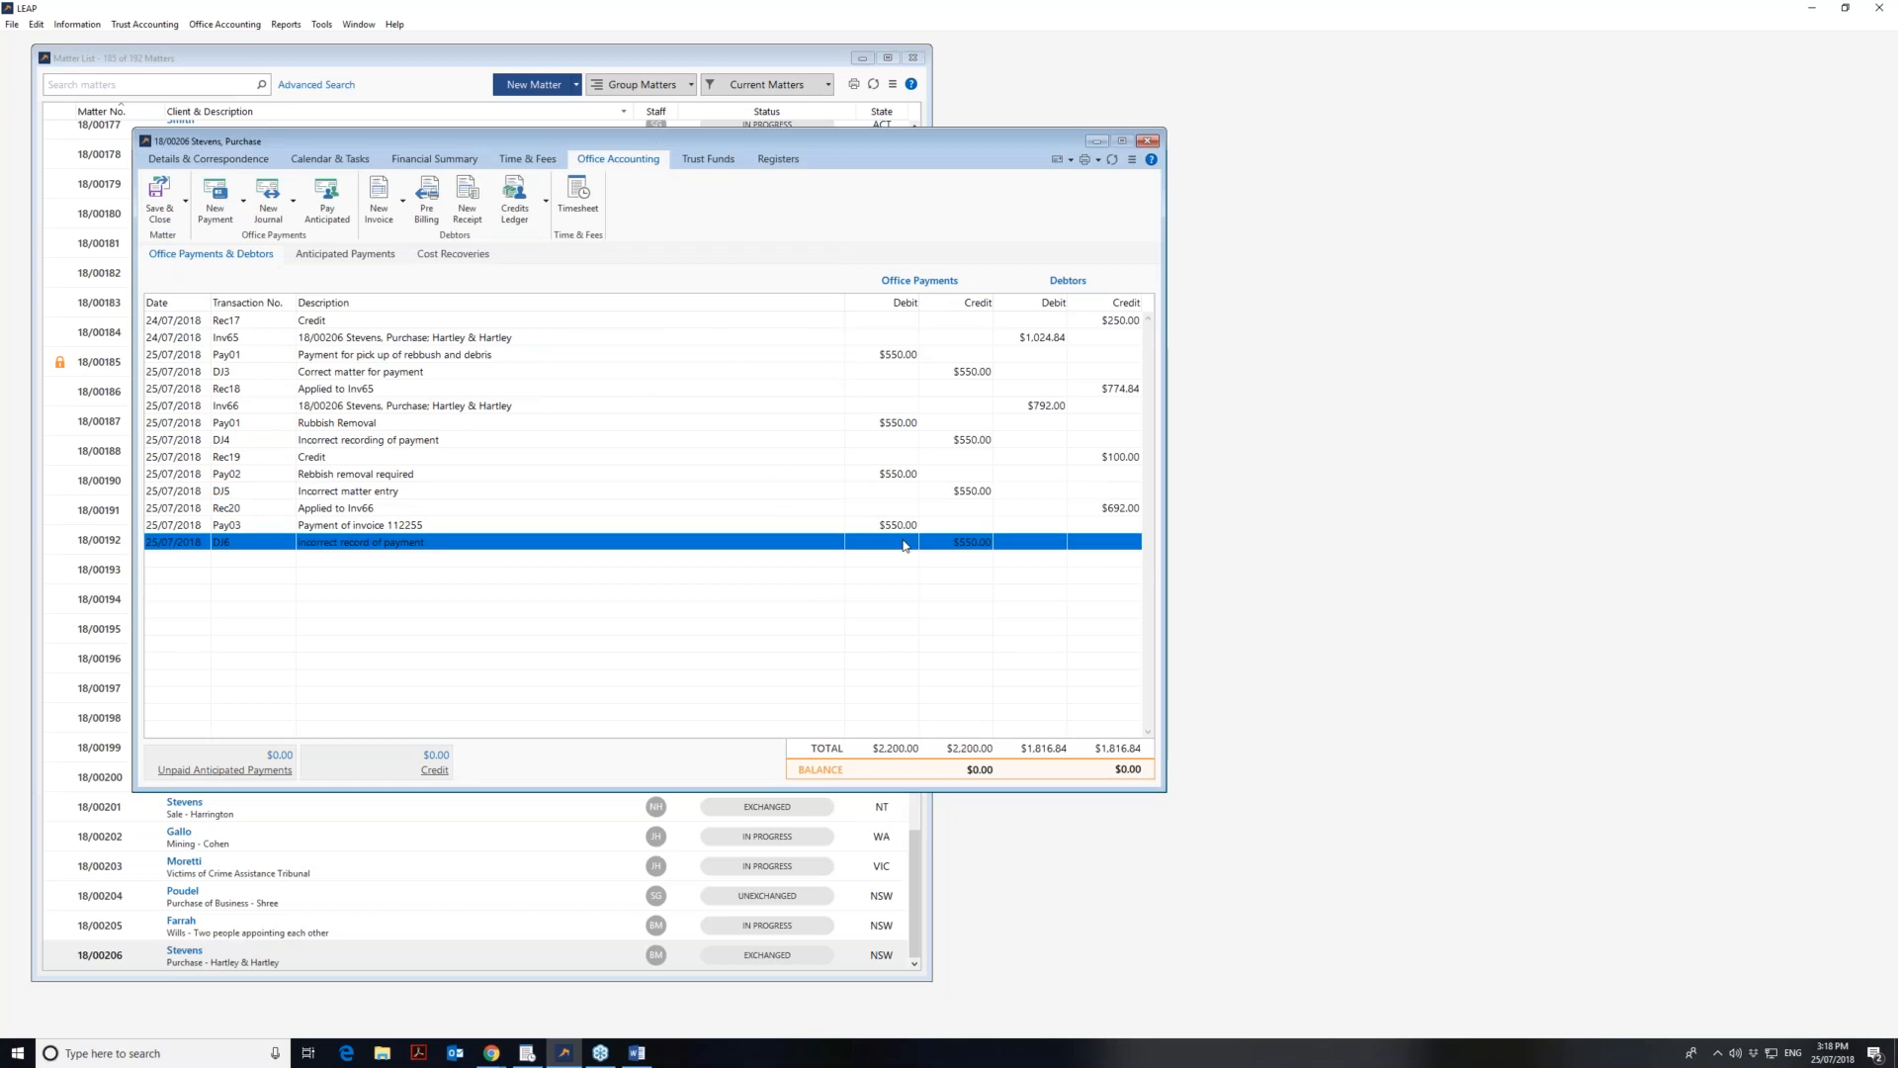
# - Examine the ledger's latest payment and its correcting journal, and compare the first credit with the first invoice
pyautogui.click(379, 527)
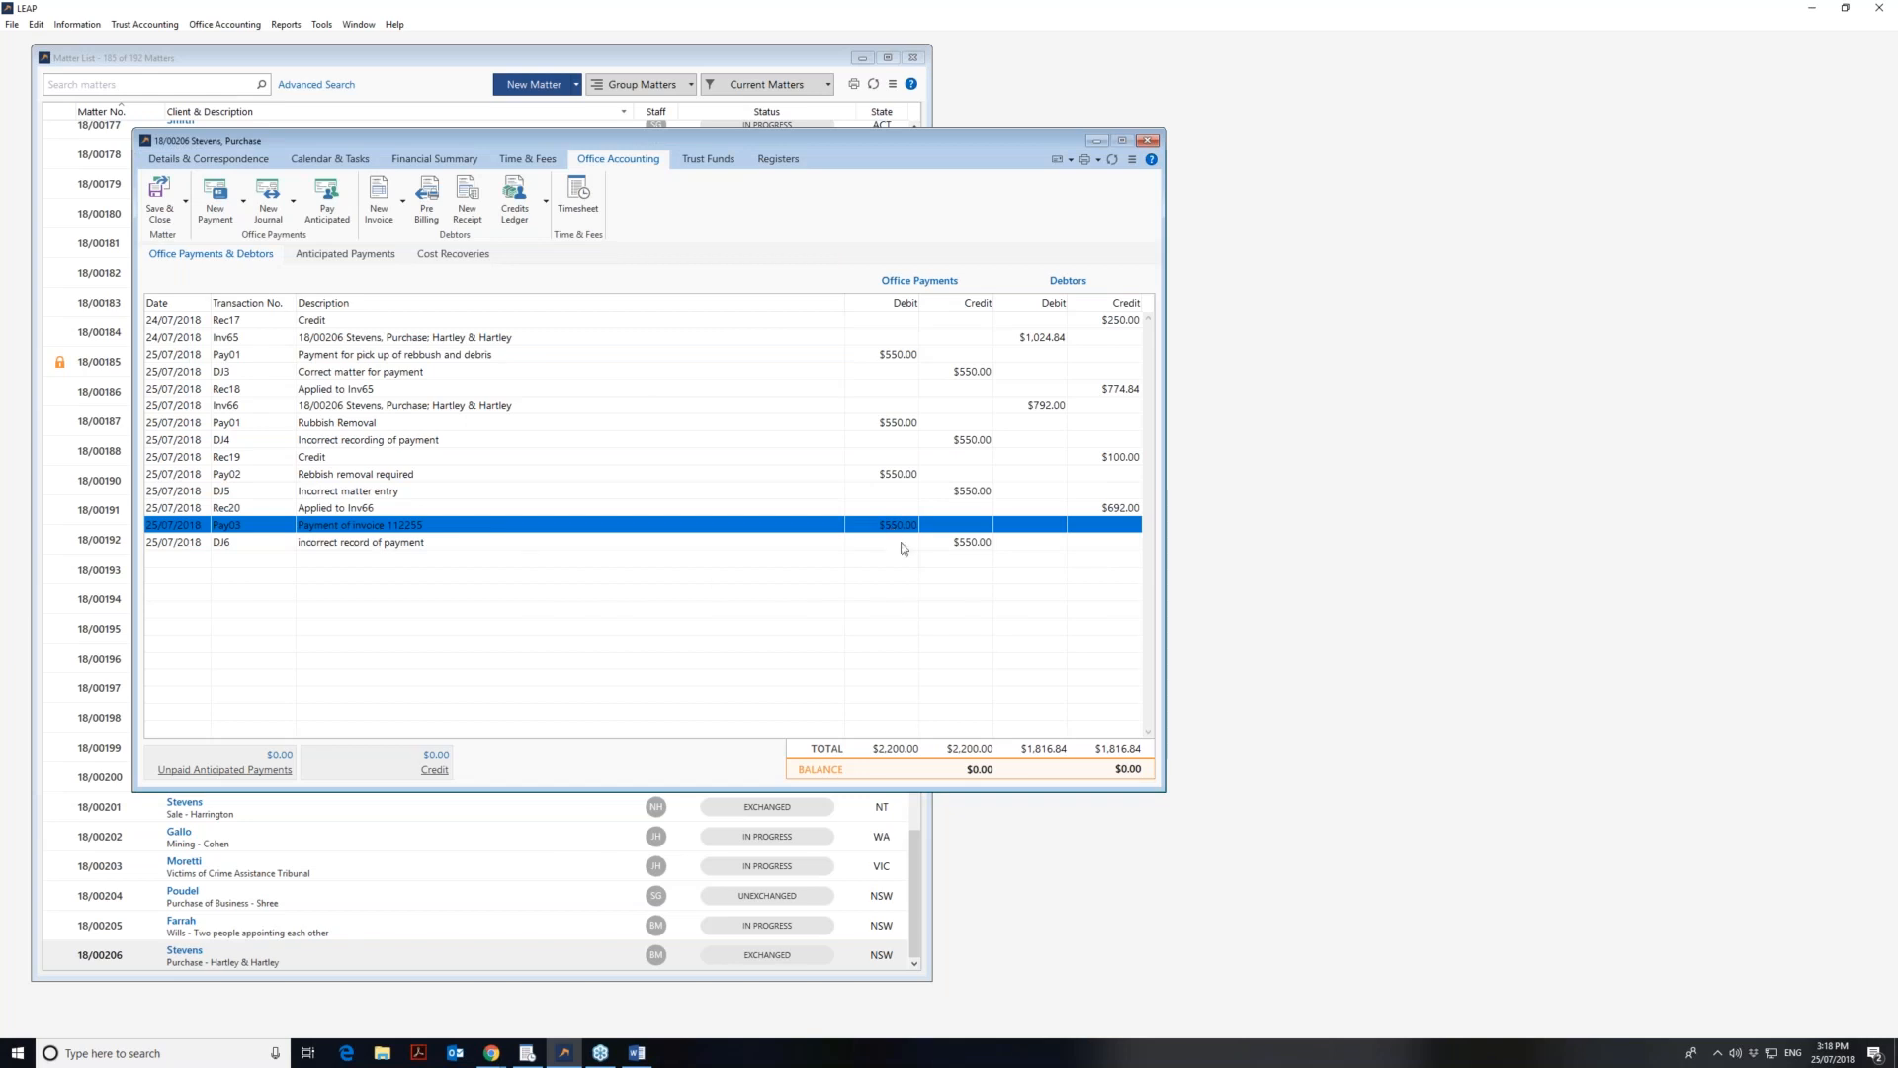
pyautogui.click(232, 544)
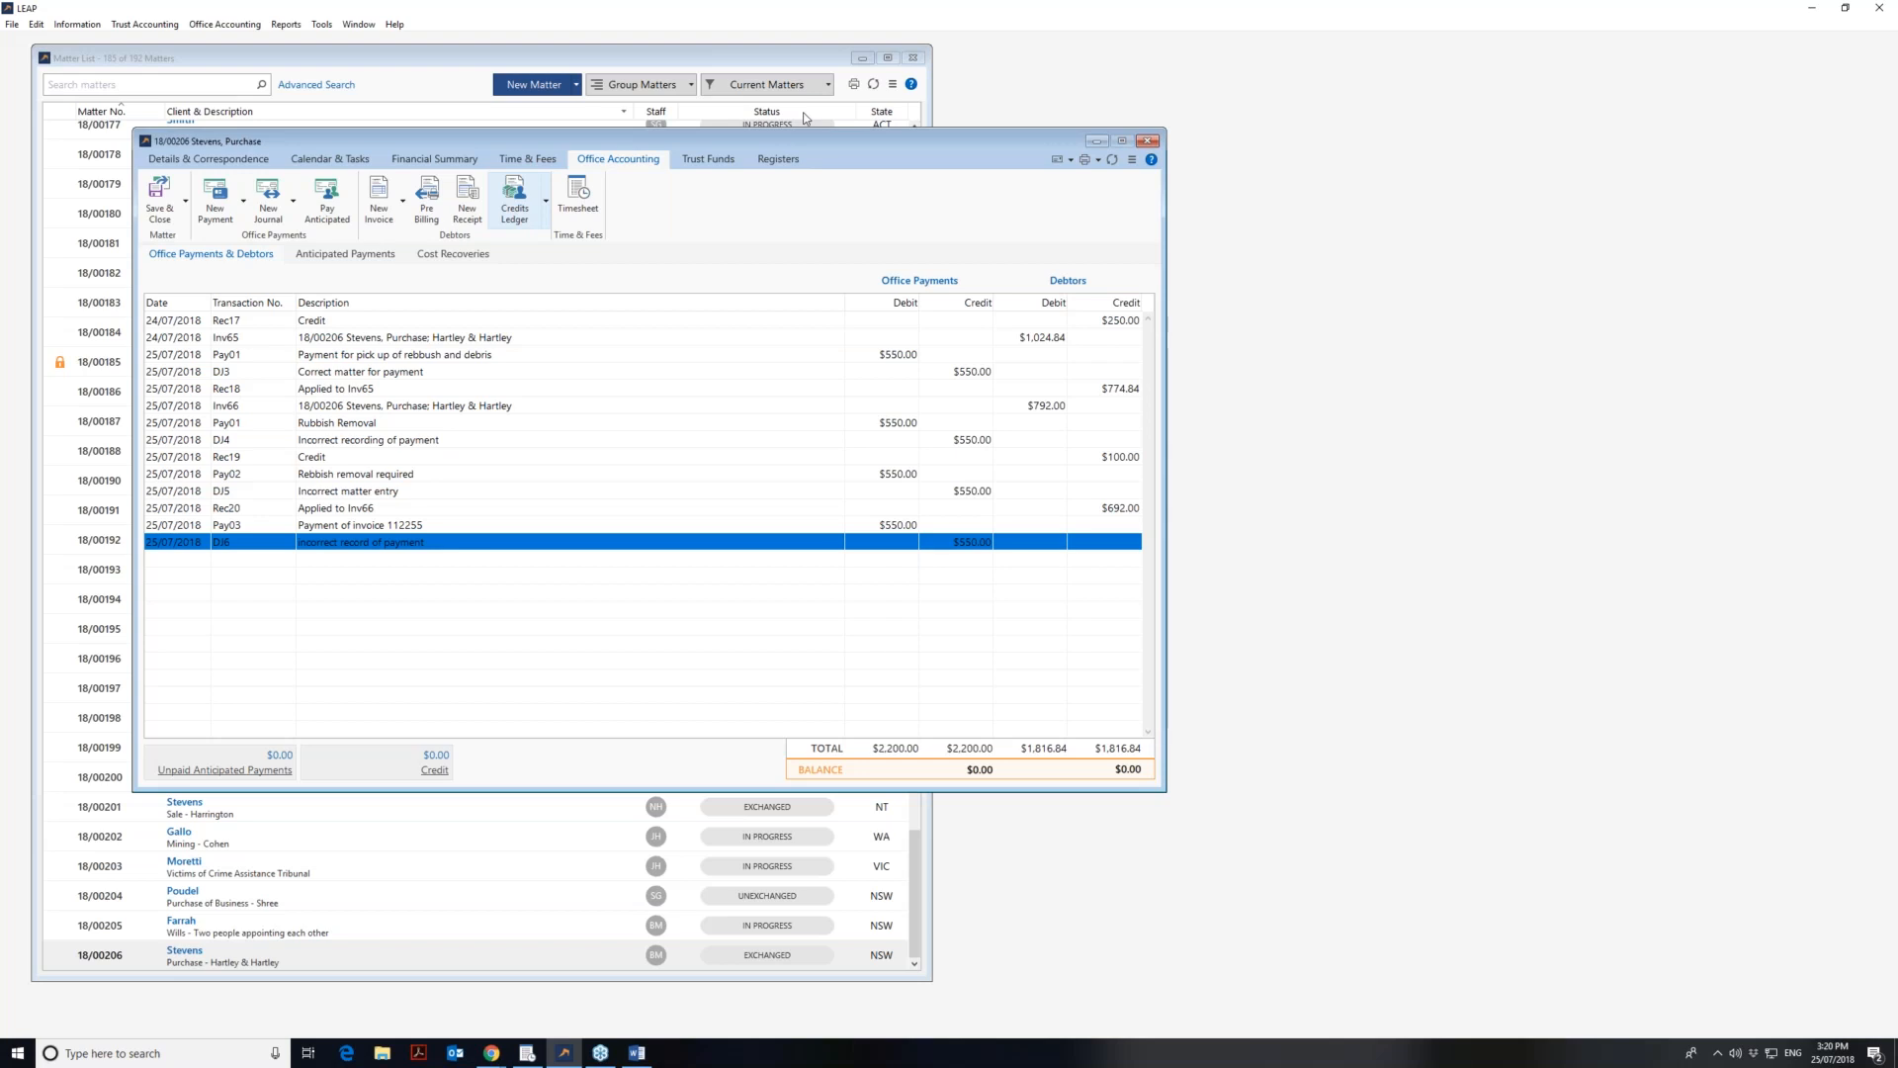
pyautogui.click(1122, 324)
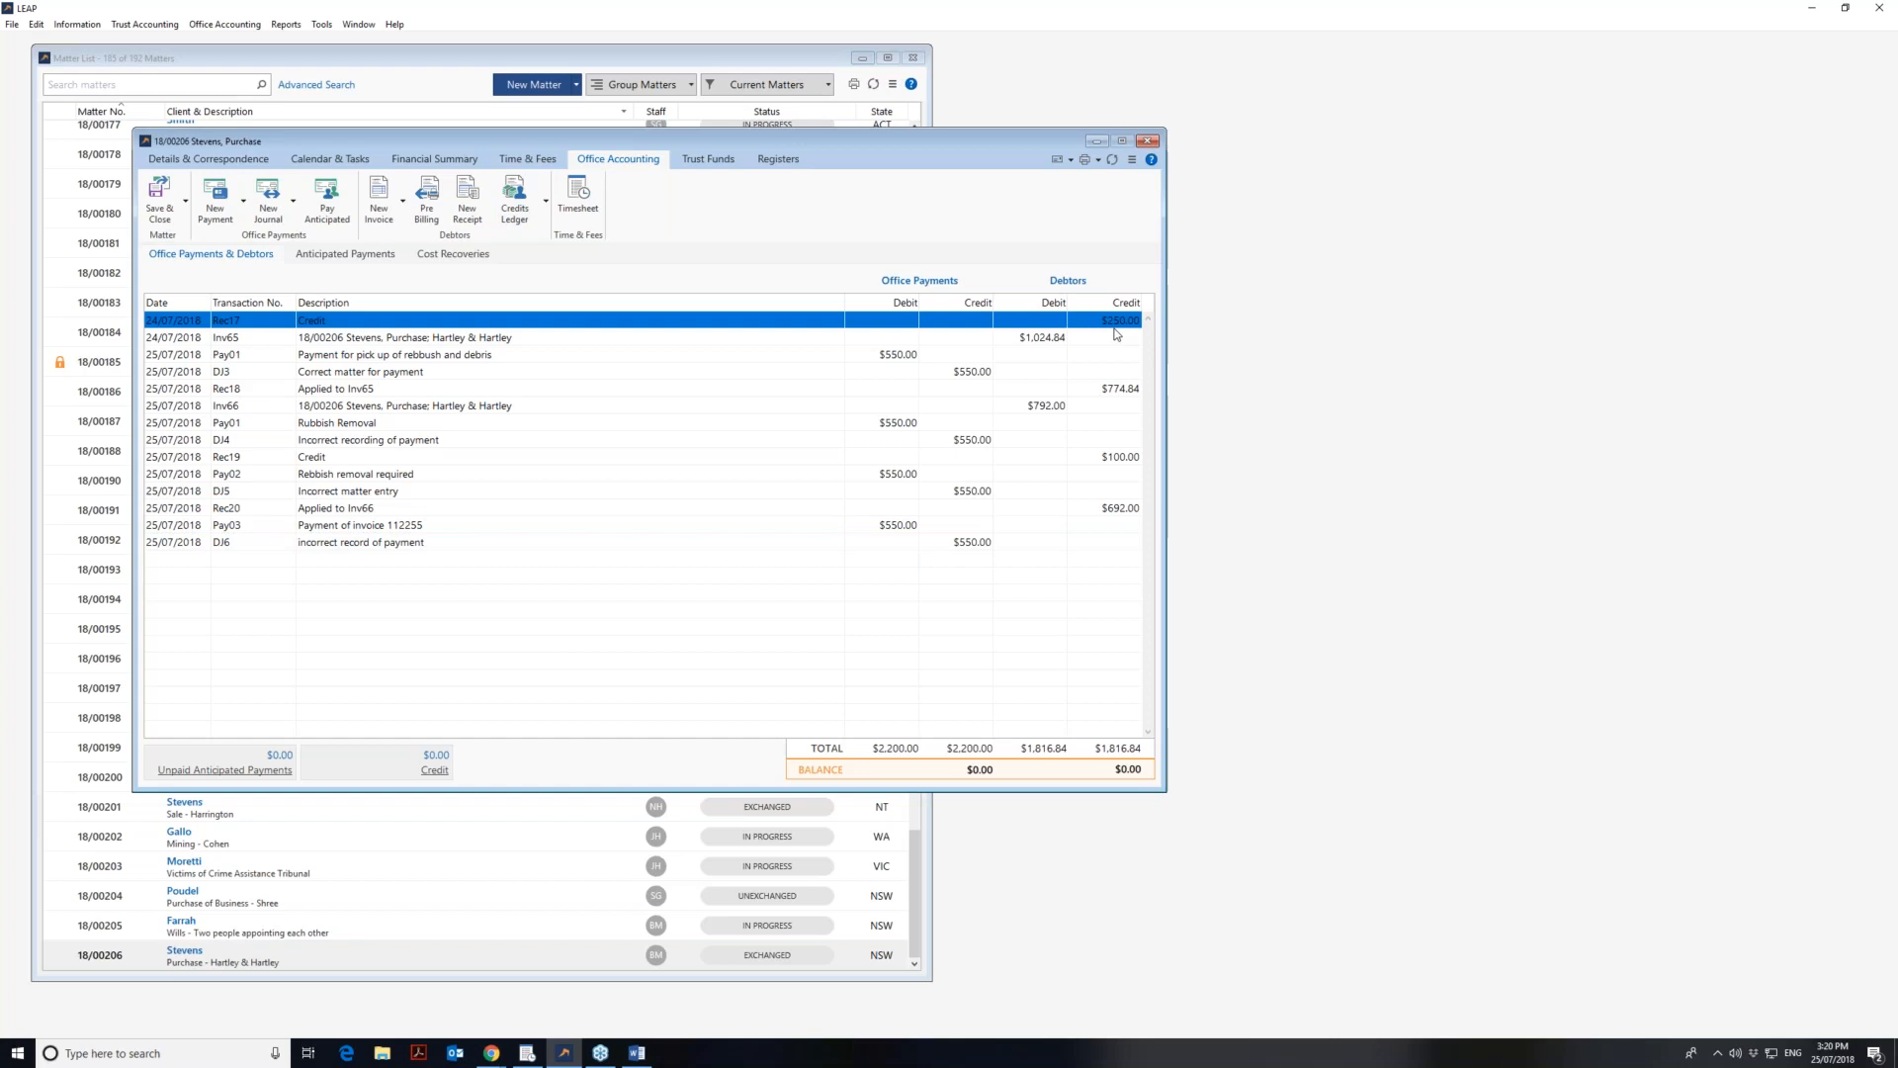
pyautogui.click(1042, 340)
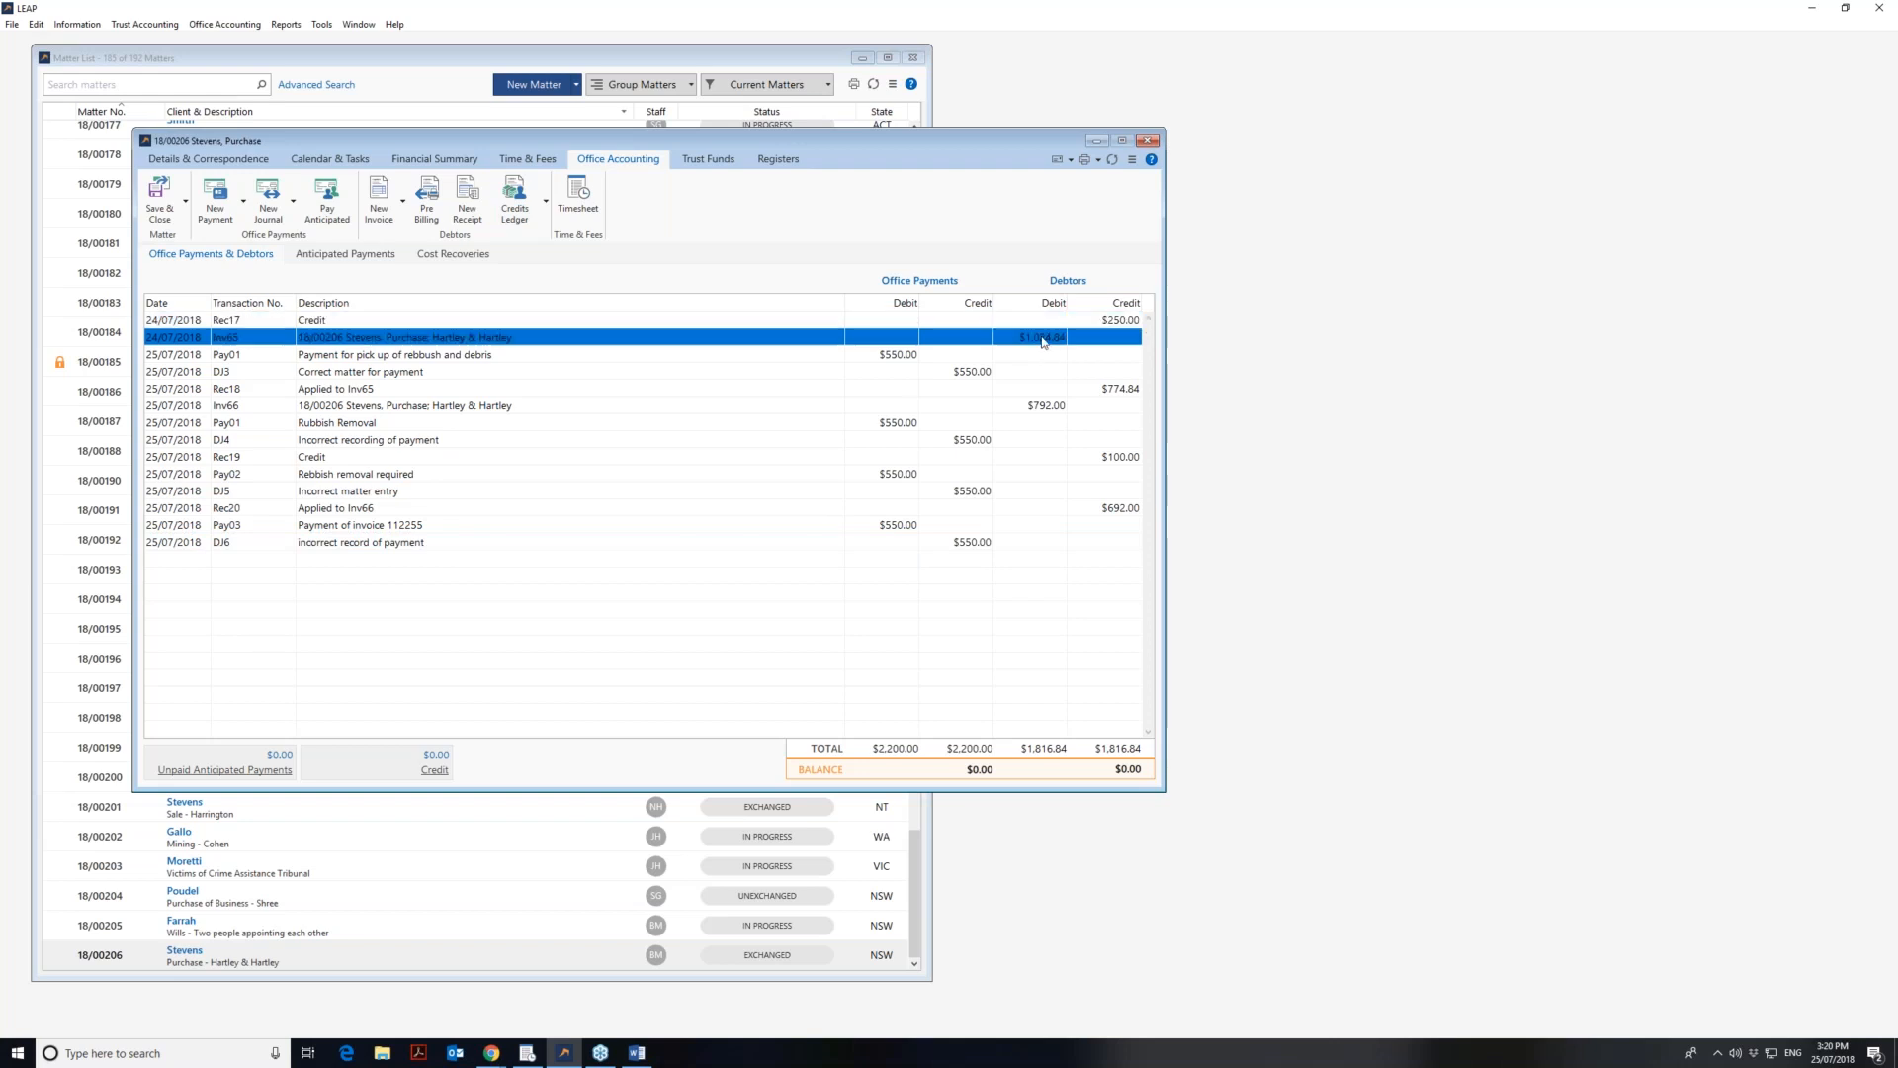
pyautogui.click(1125, 324)
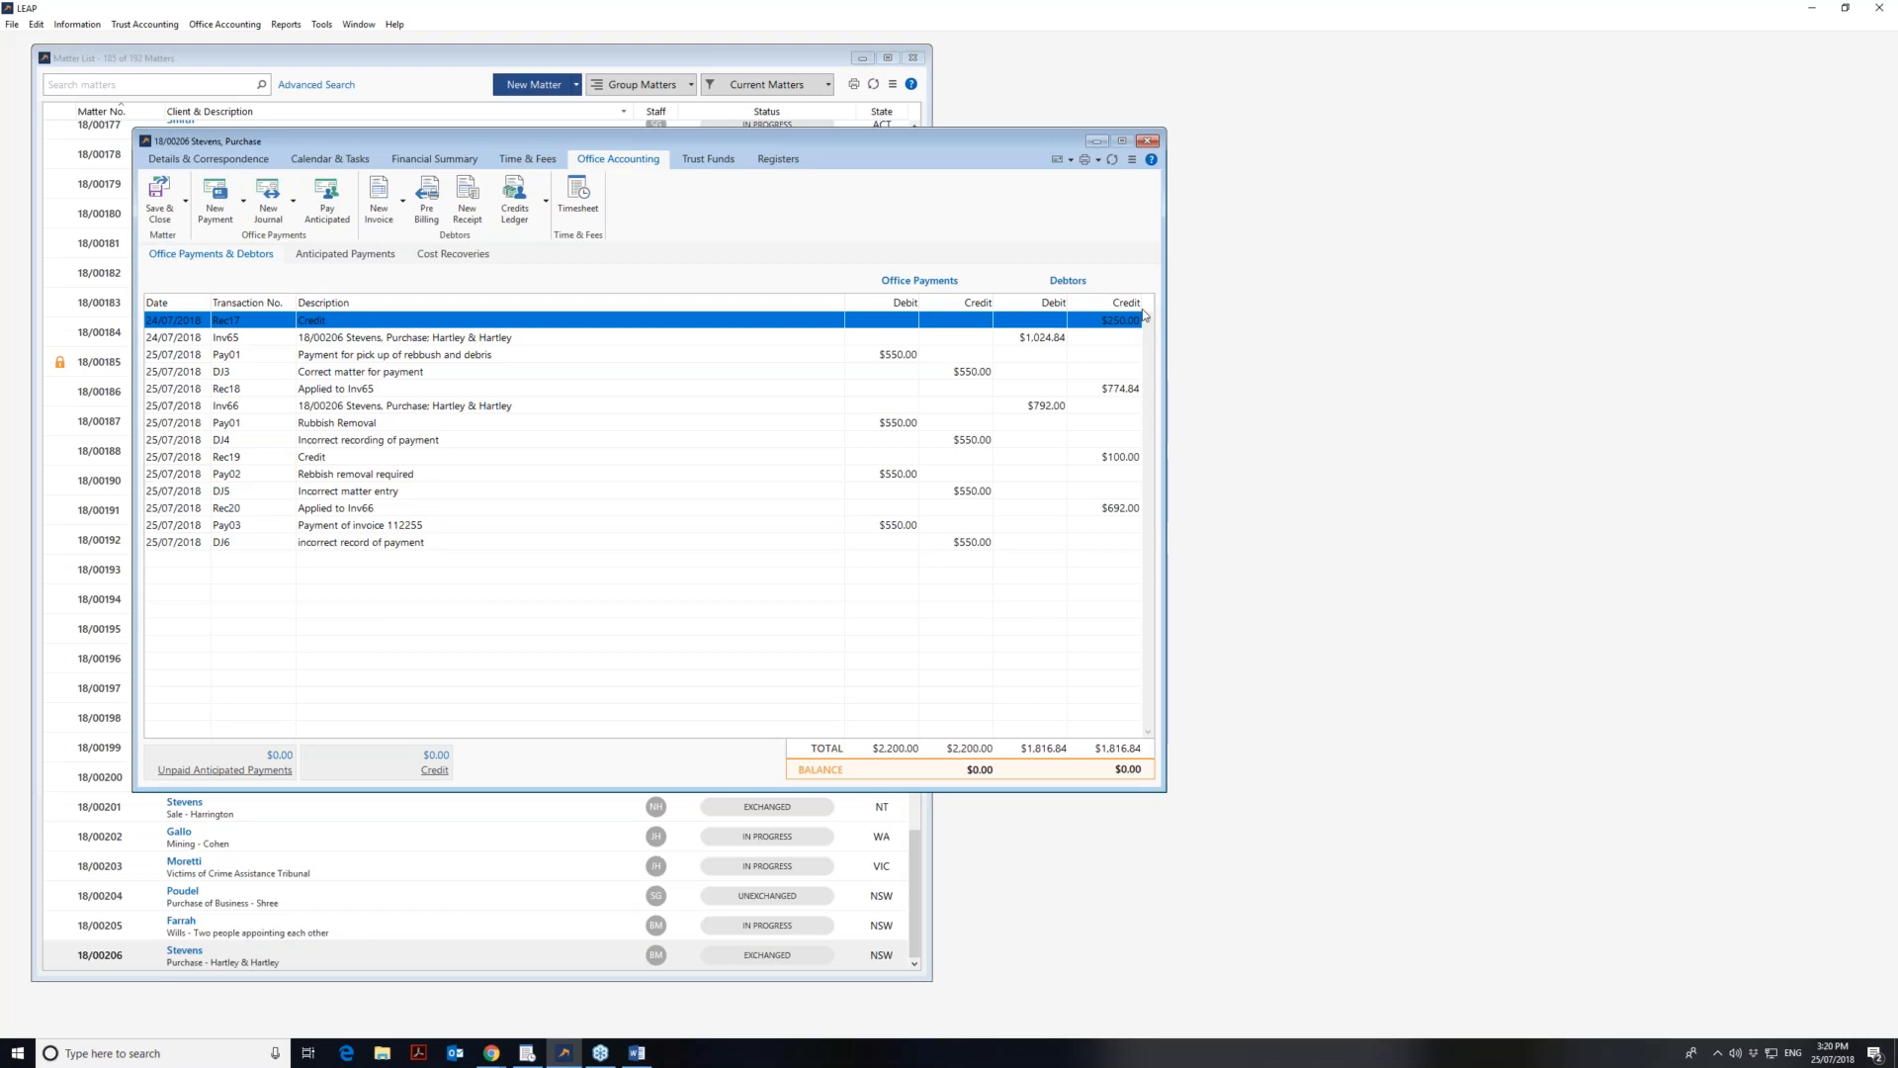
# - Open the matter's credit ledger and compare its credits with the amounts applied to invoices
pyautogui.click(1124, 342)
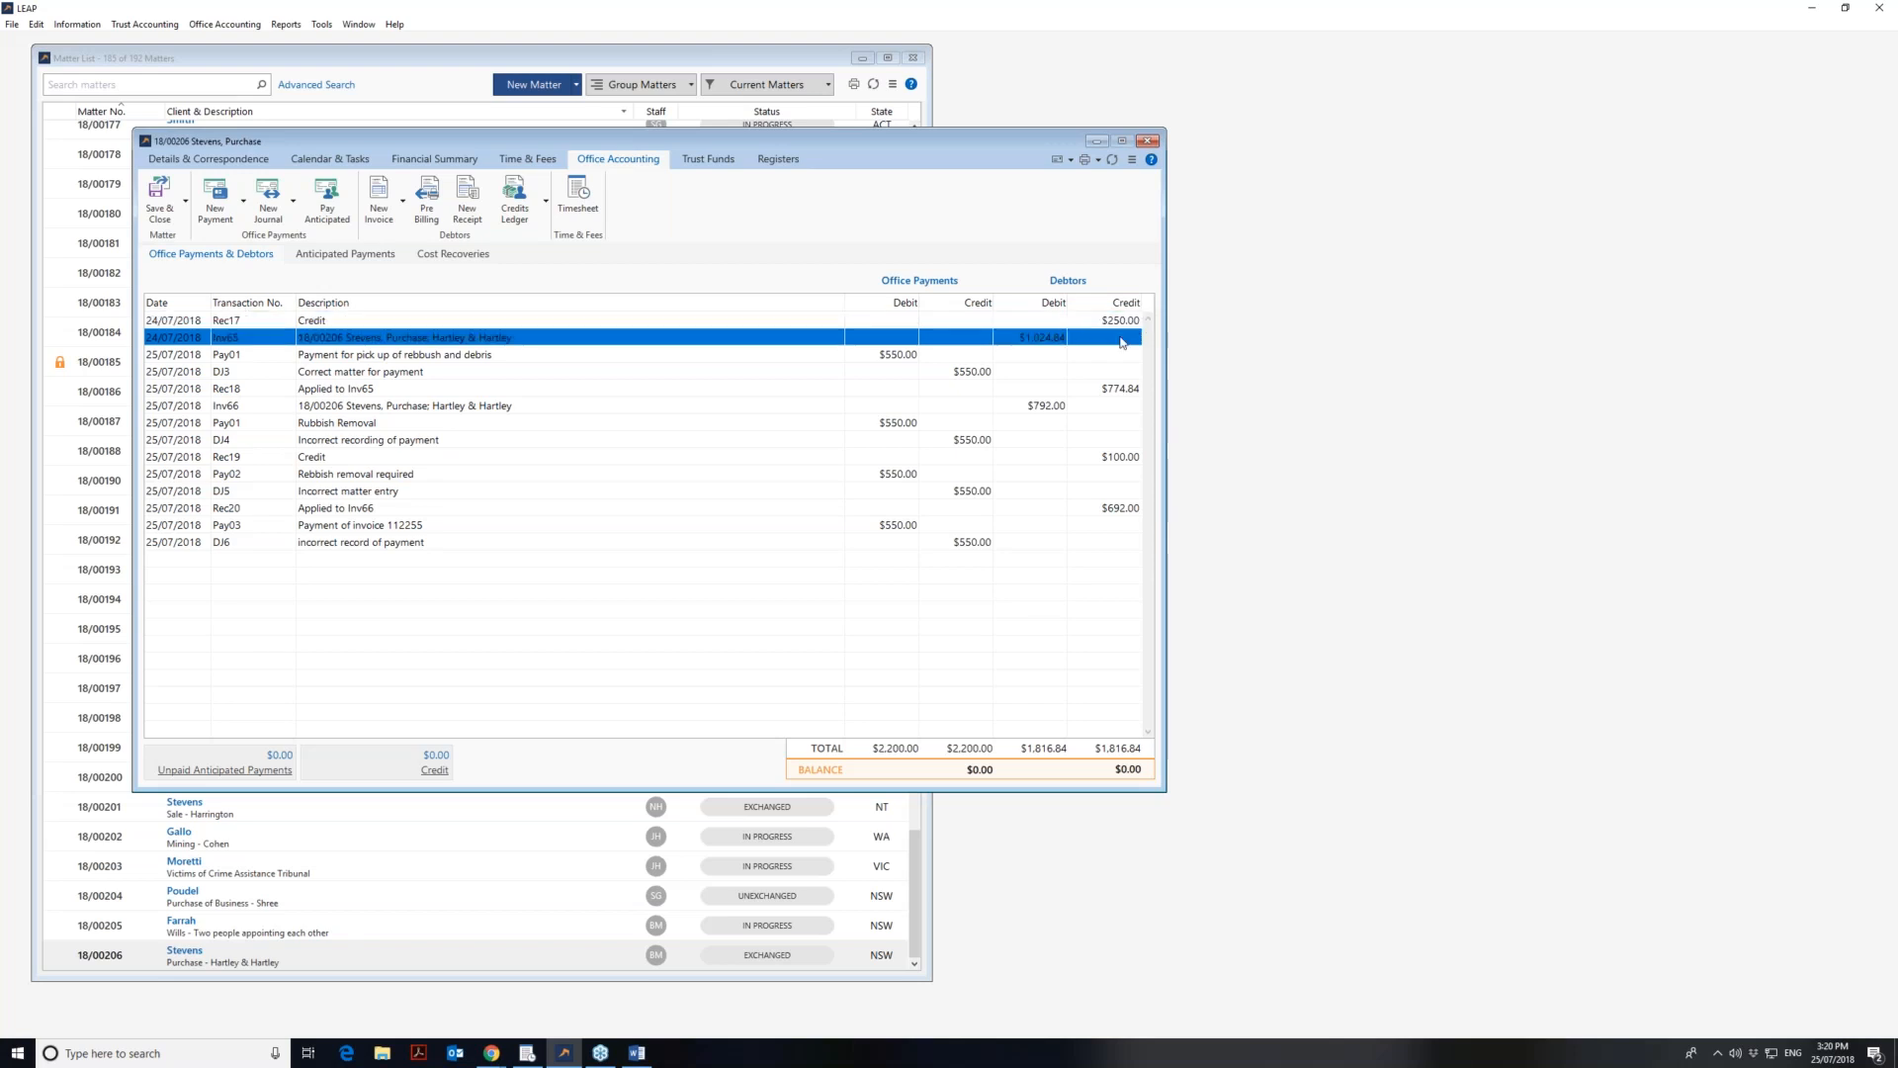
pyautogui.click(1133, 326)
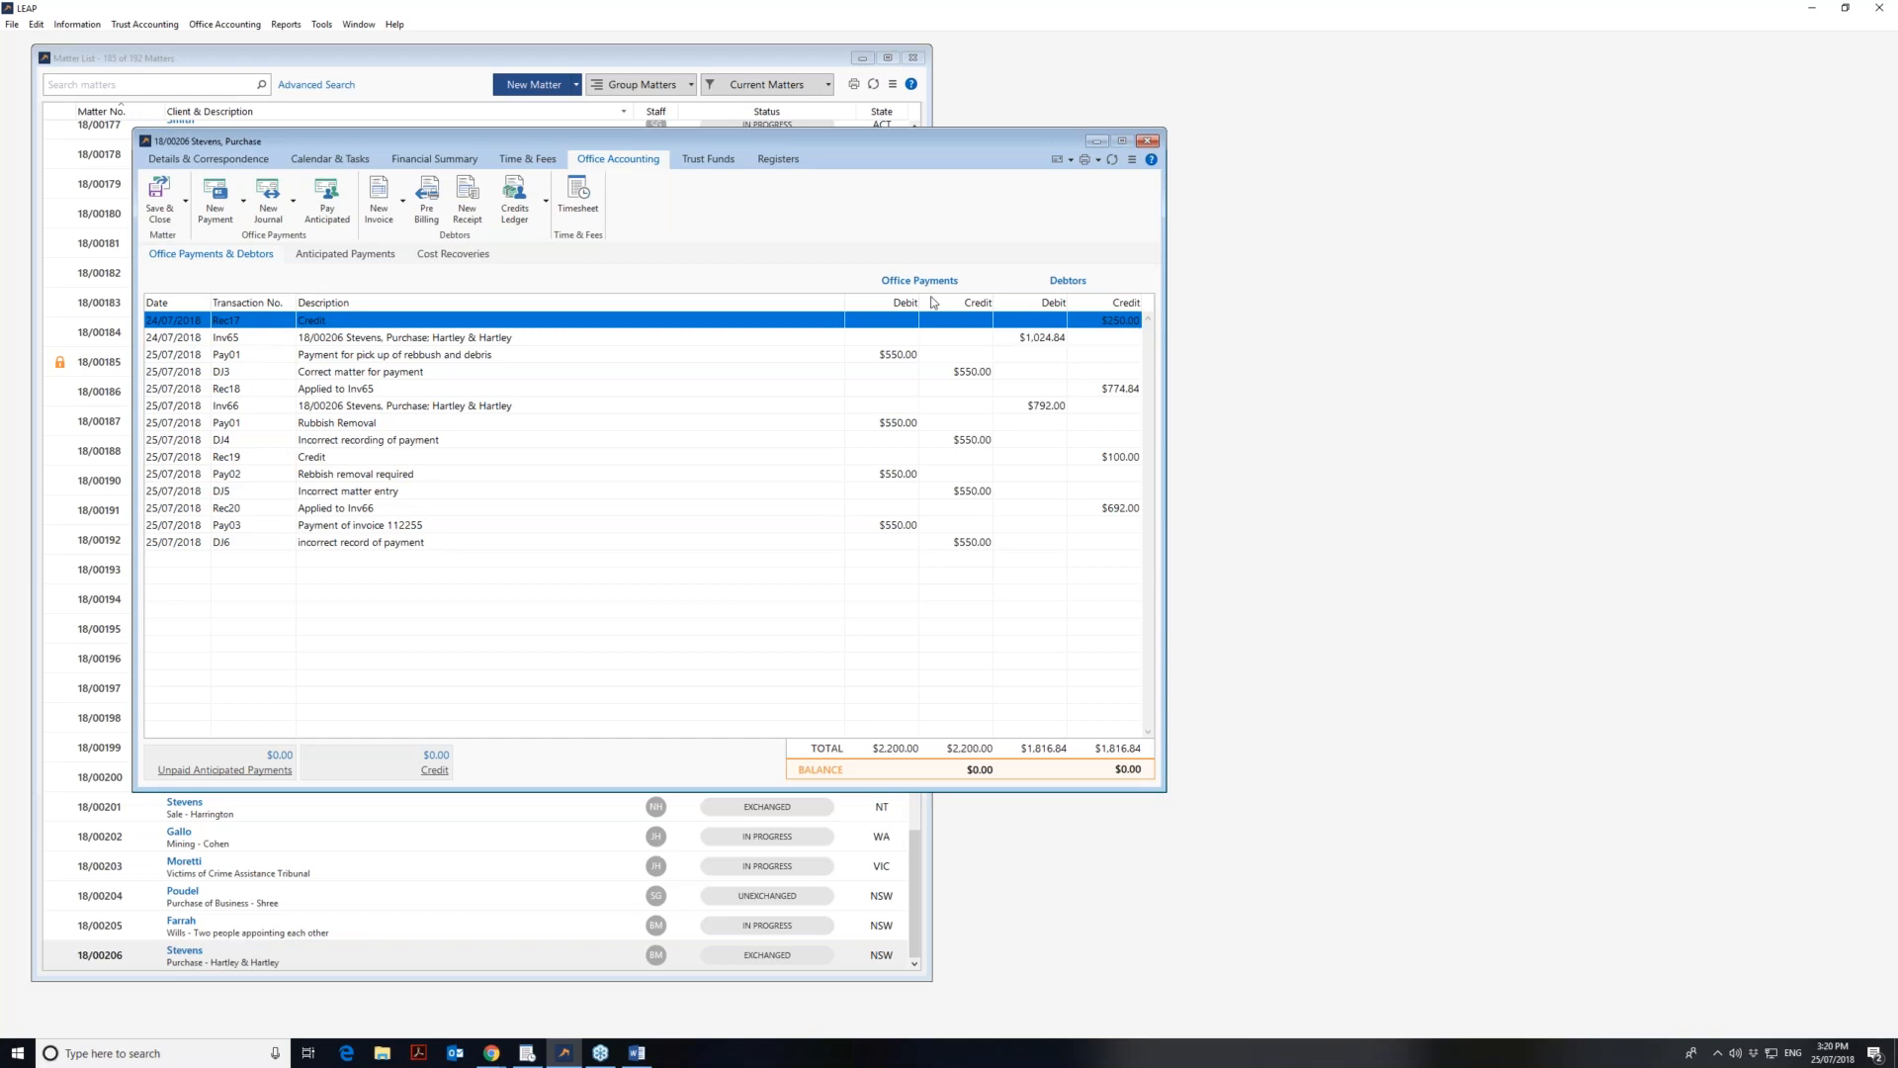
pyautogui.click(515, 198)
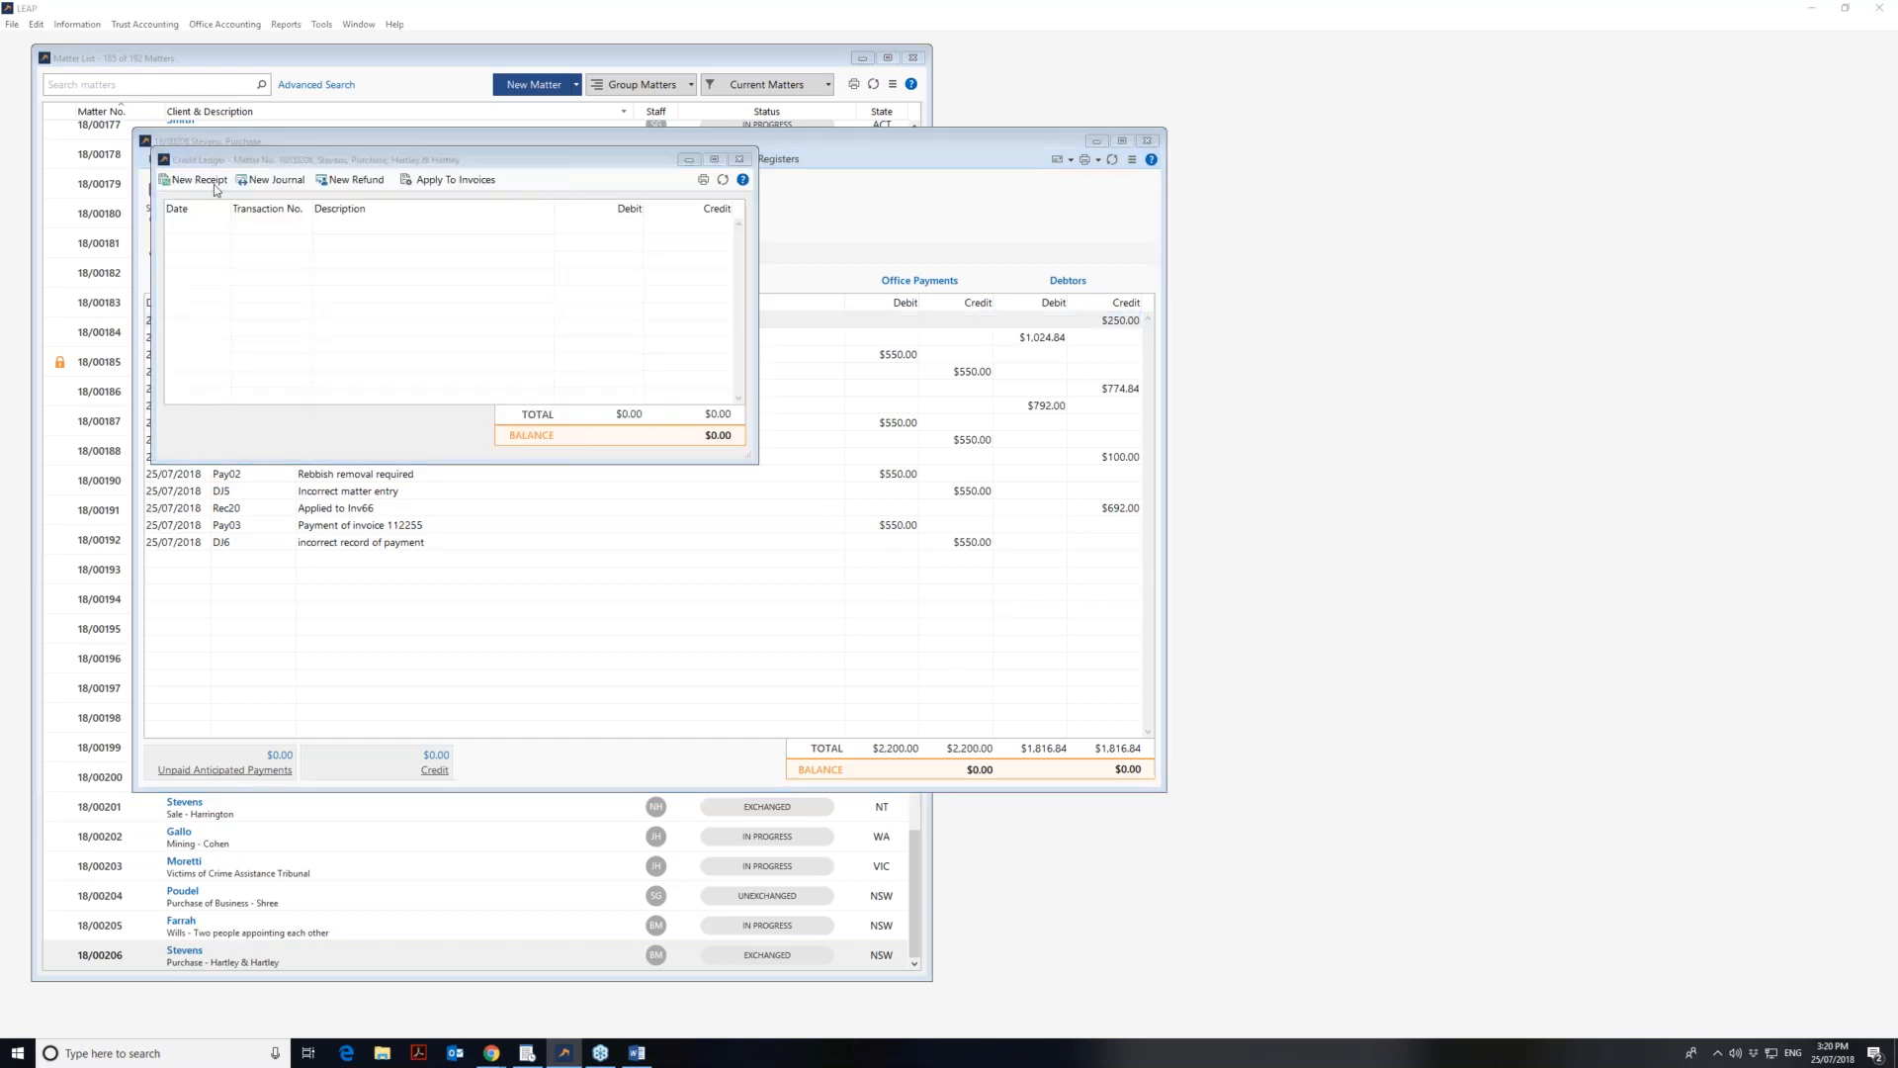
pyautogui.click(479, 227)
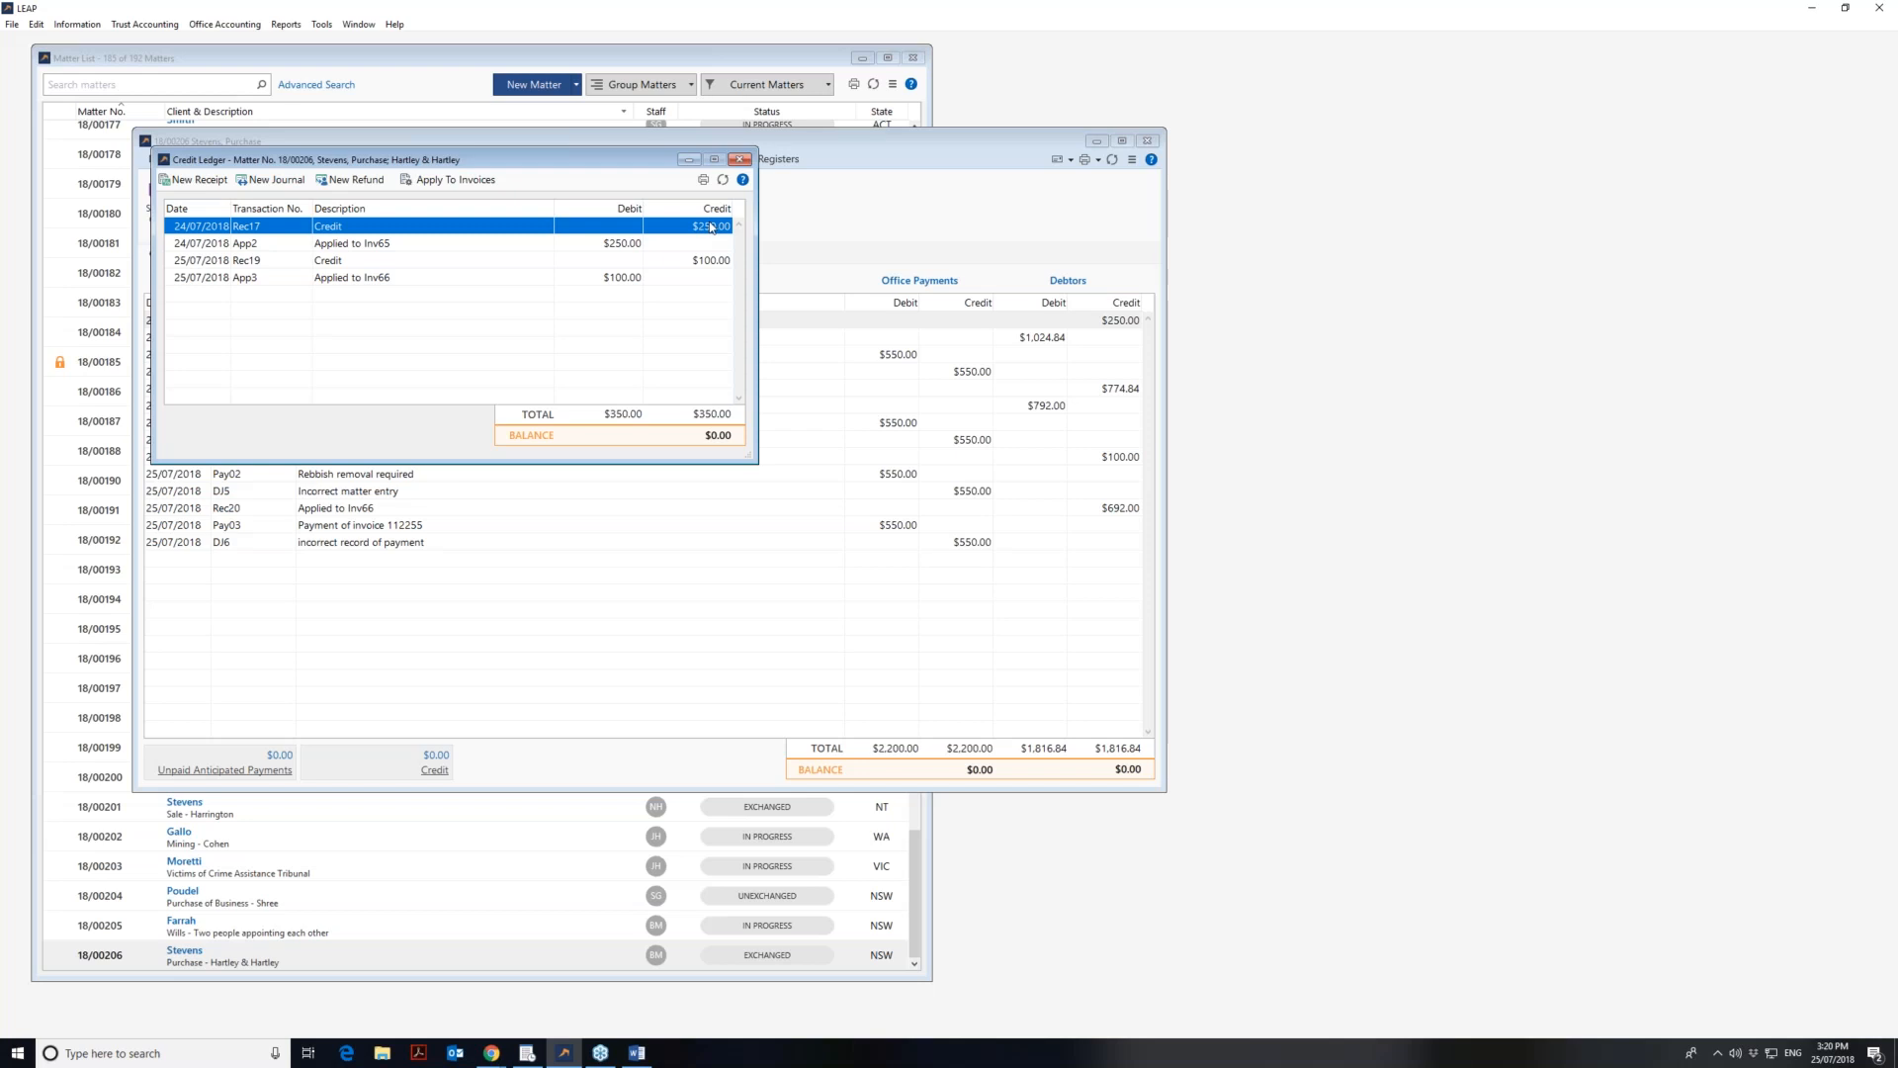
pyautogui.moveTo(581, 163); pyautogui.dragTo(662, 493)
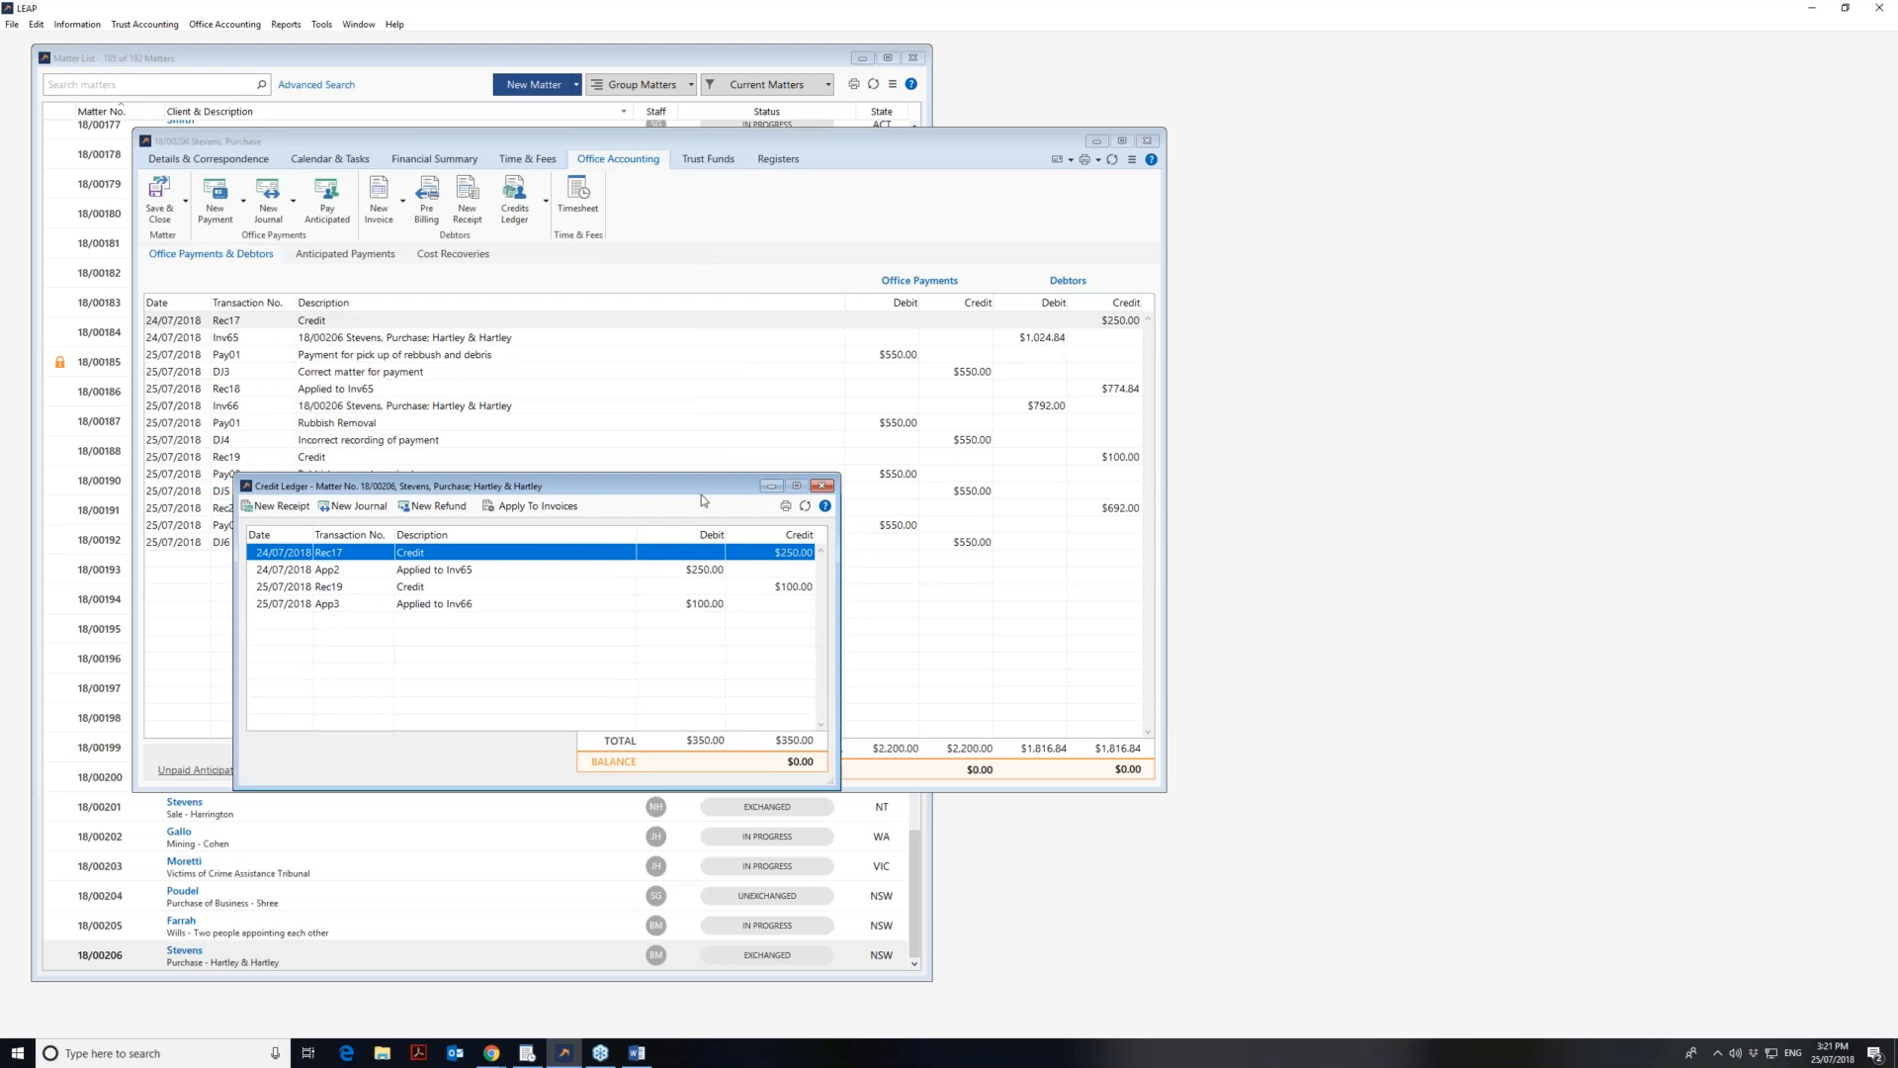
pyautogui.moveTo(708, 479); pyautogui.dragTo(1084, 276)
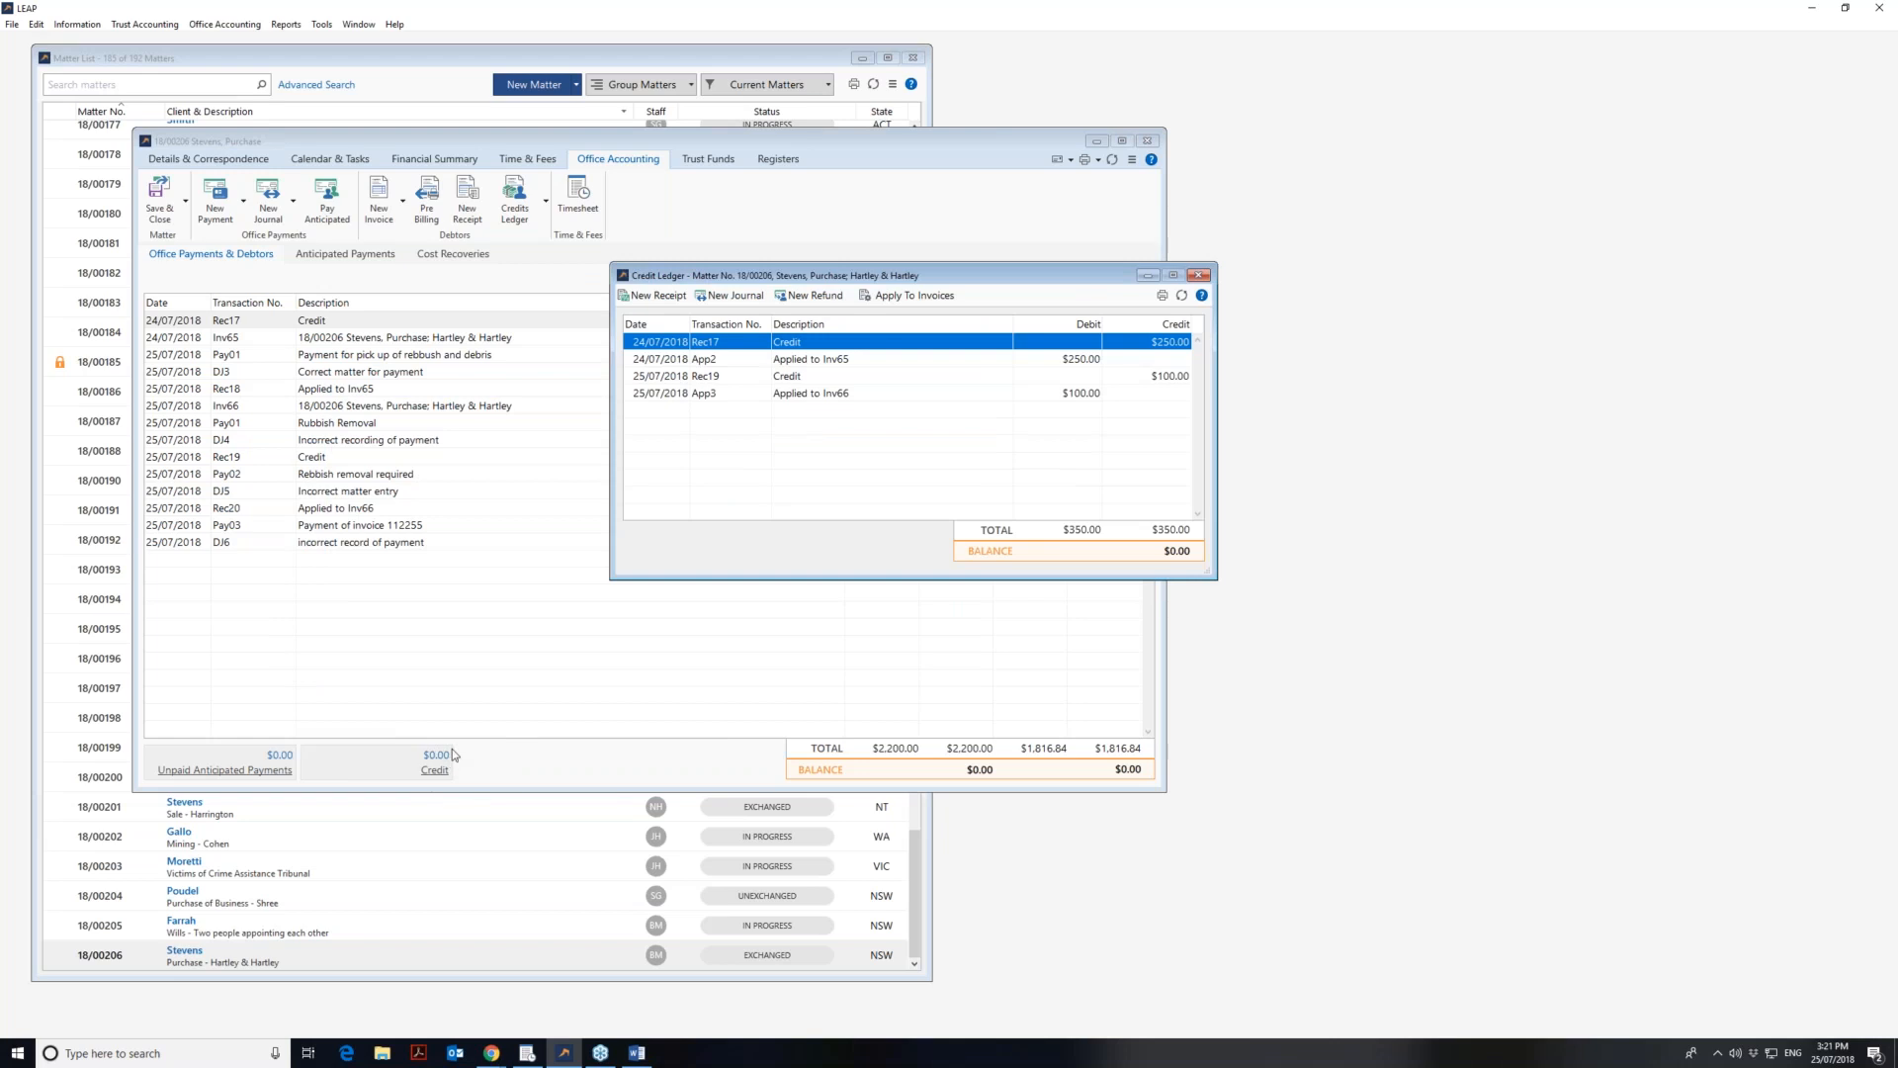
pyautogui.moveTo(998, 283); pyautogui.dragTo(775, 400)
pyautogui.click(751, 479)
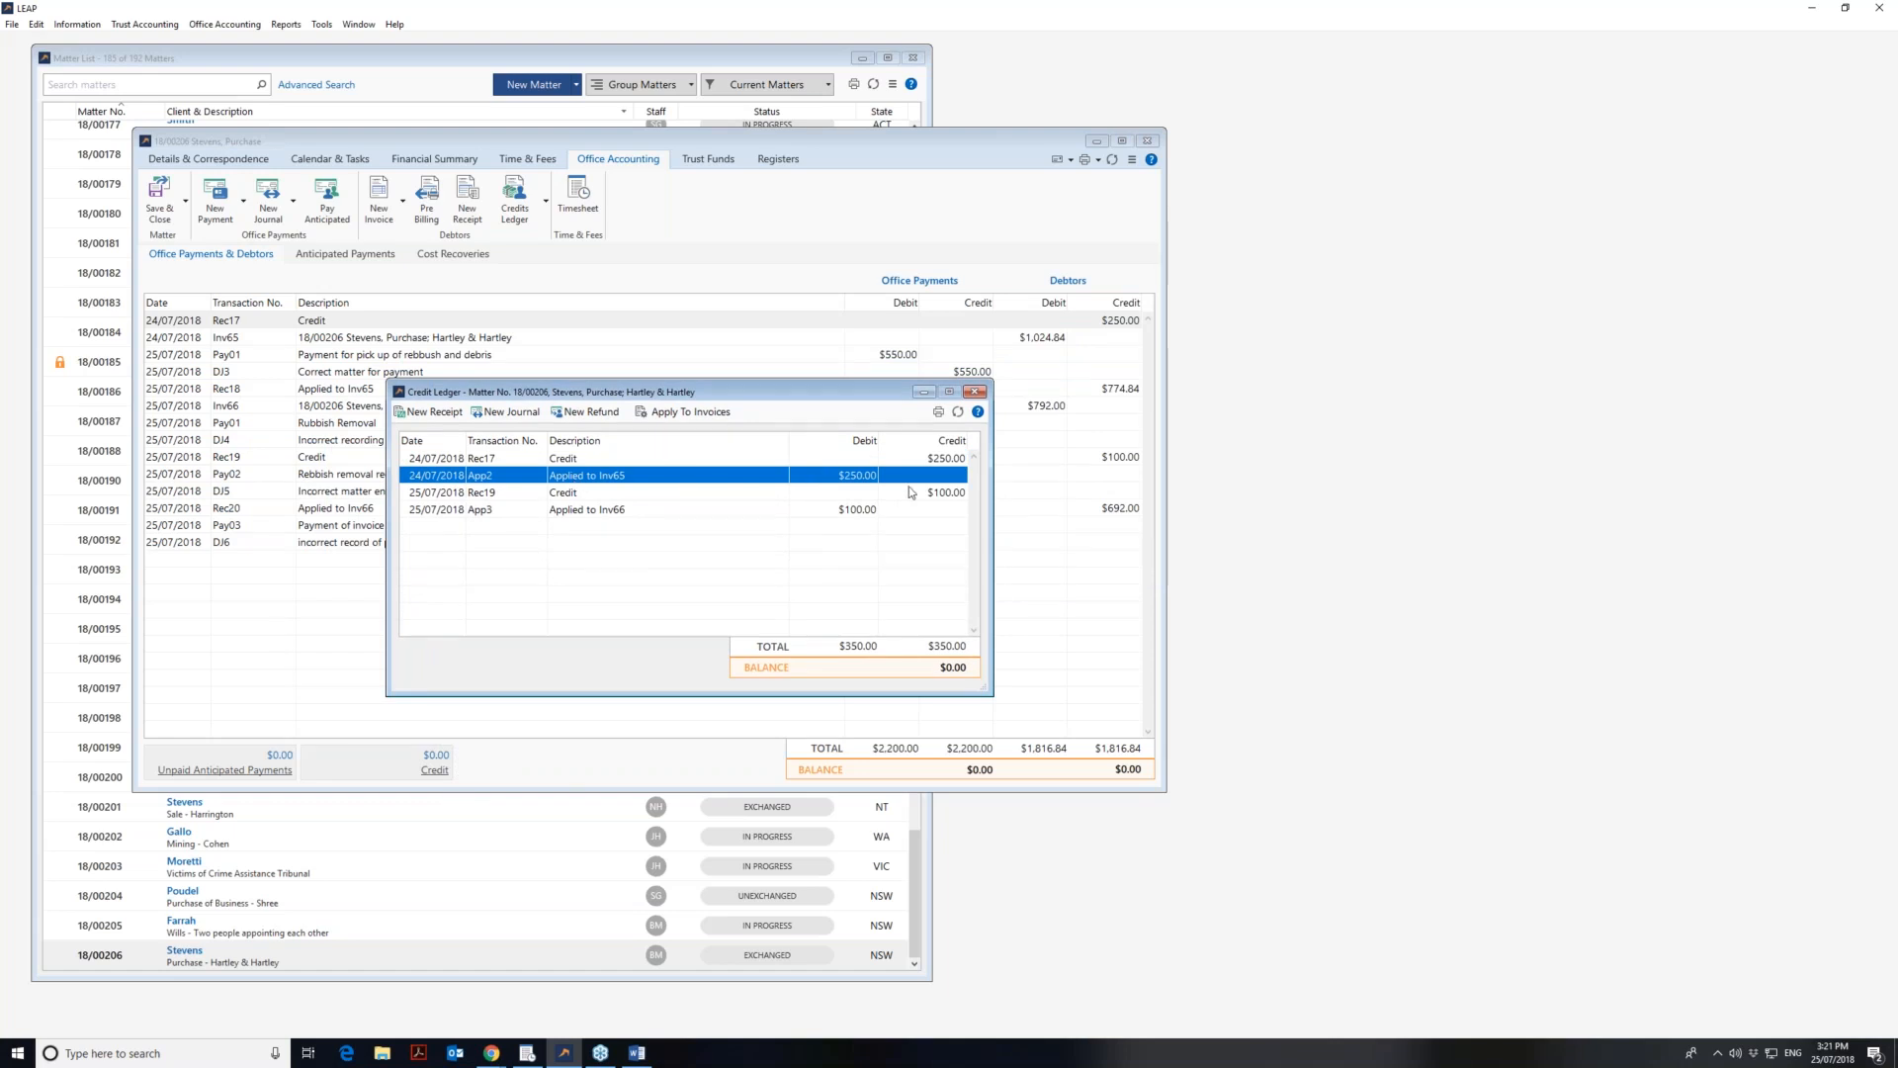
# - View the form for applying credit to invoices, and close it and the credit ledger without entering anything
pyautogui.click(669, 418)
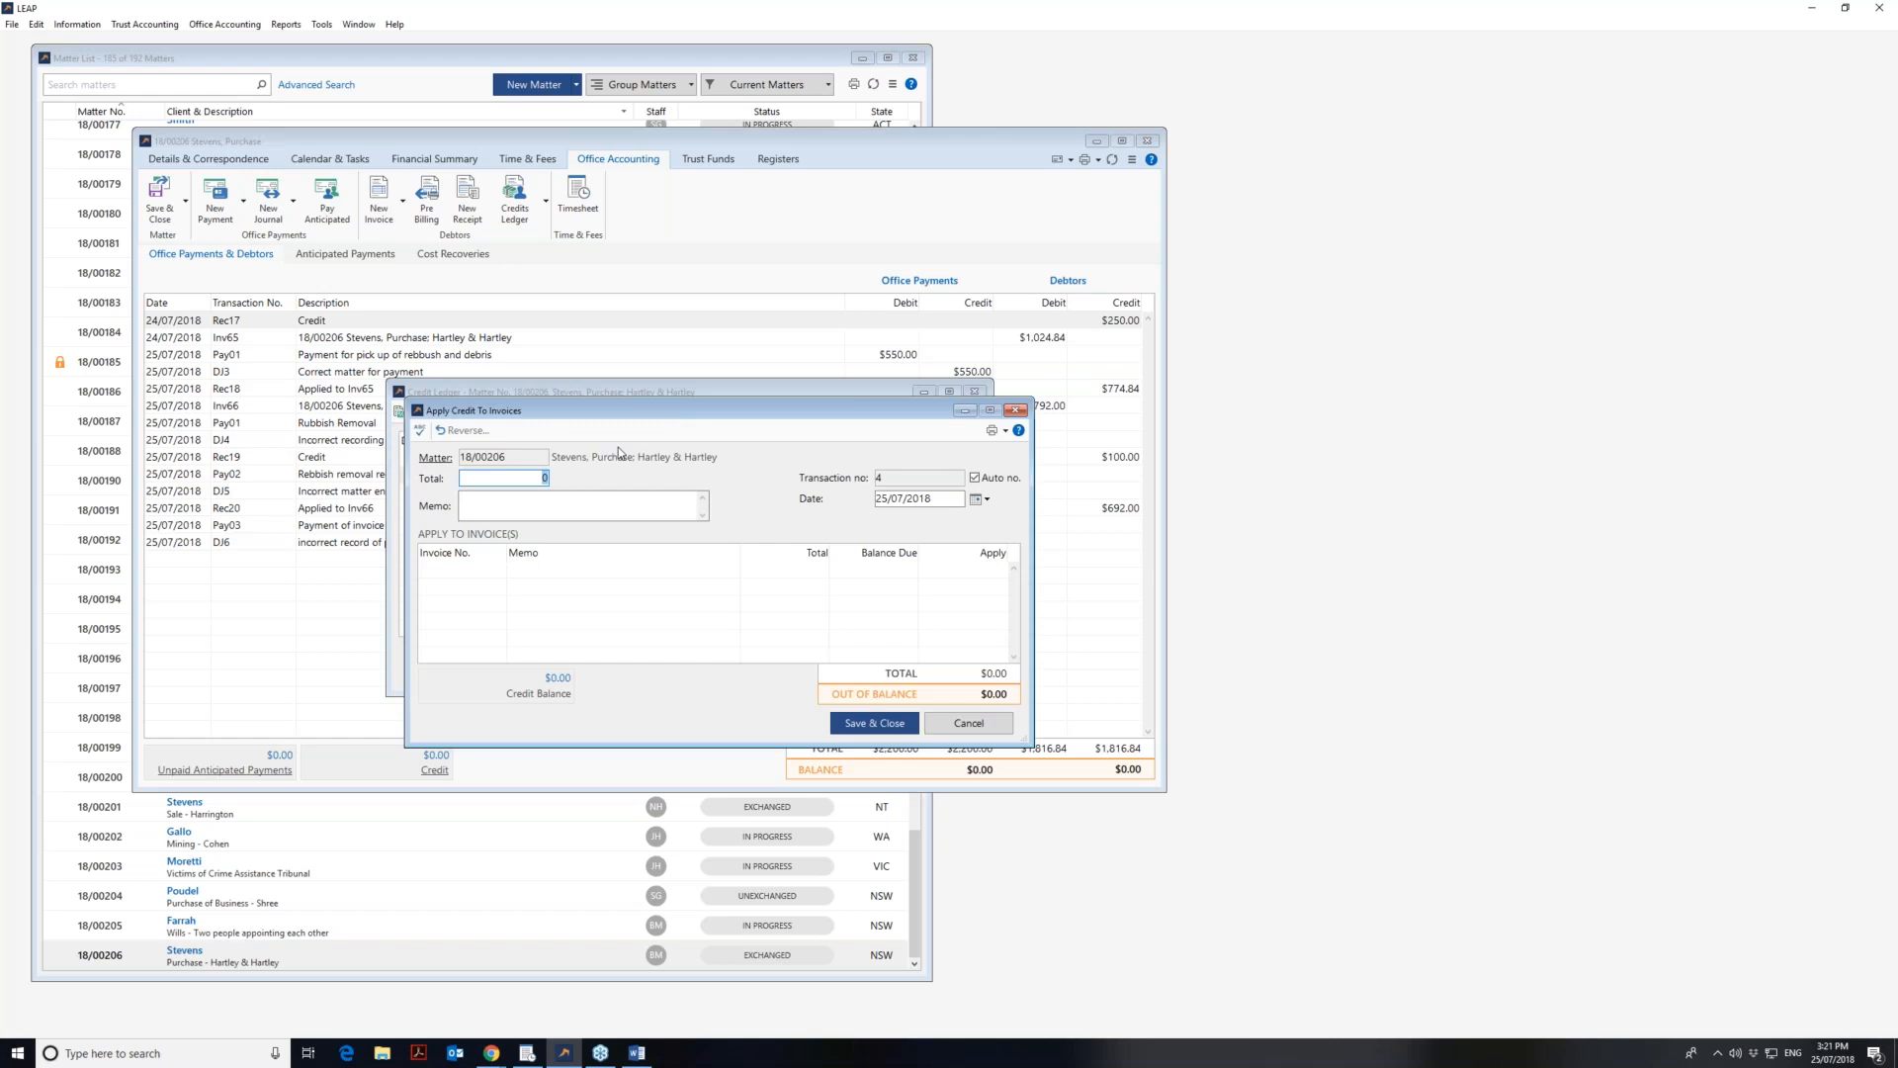
pyautogui.click(451, 574)
pyautogui.moveTo(893, 416); pyautogui.dragTo(844, 311)
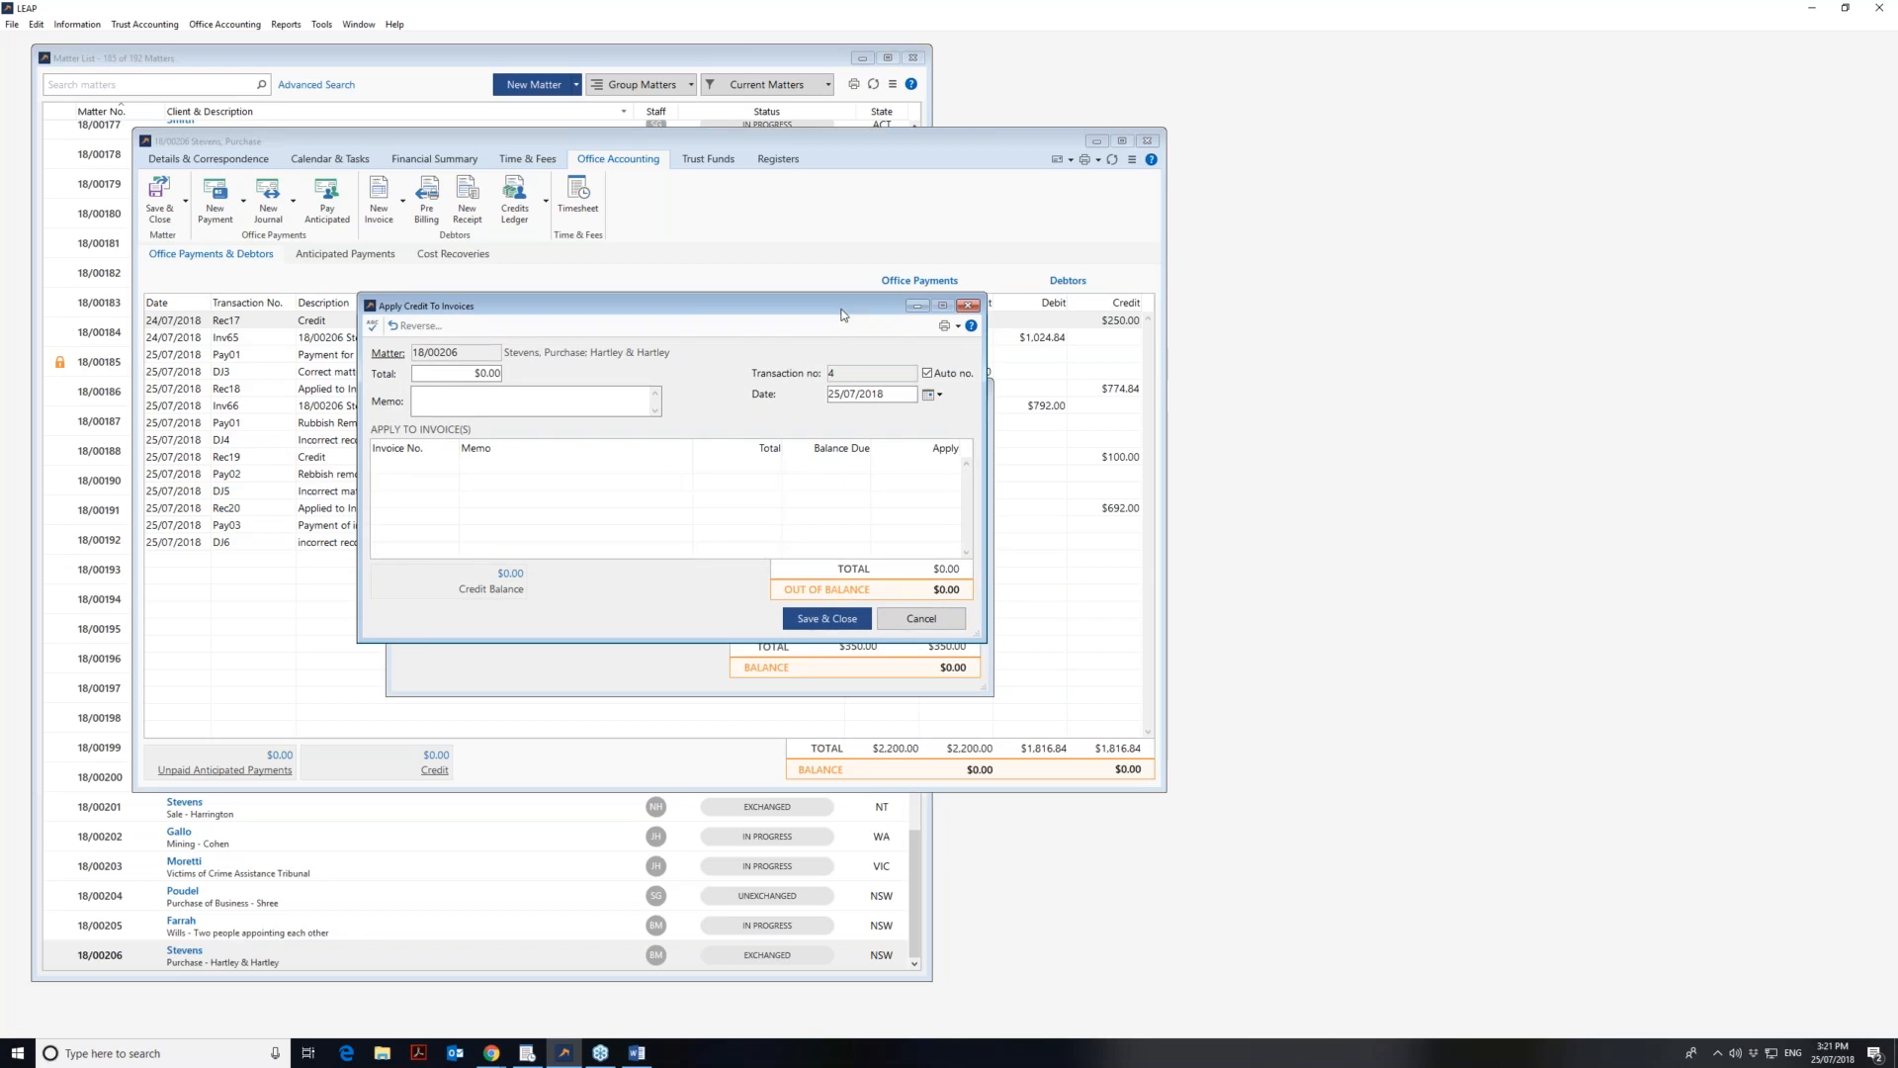
pyautogui.click(968, 307)
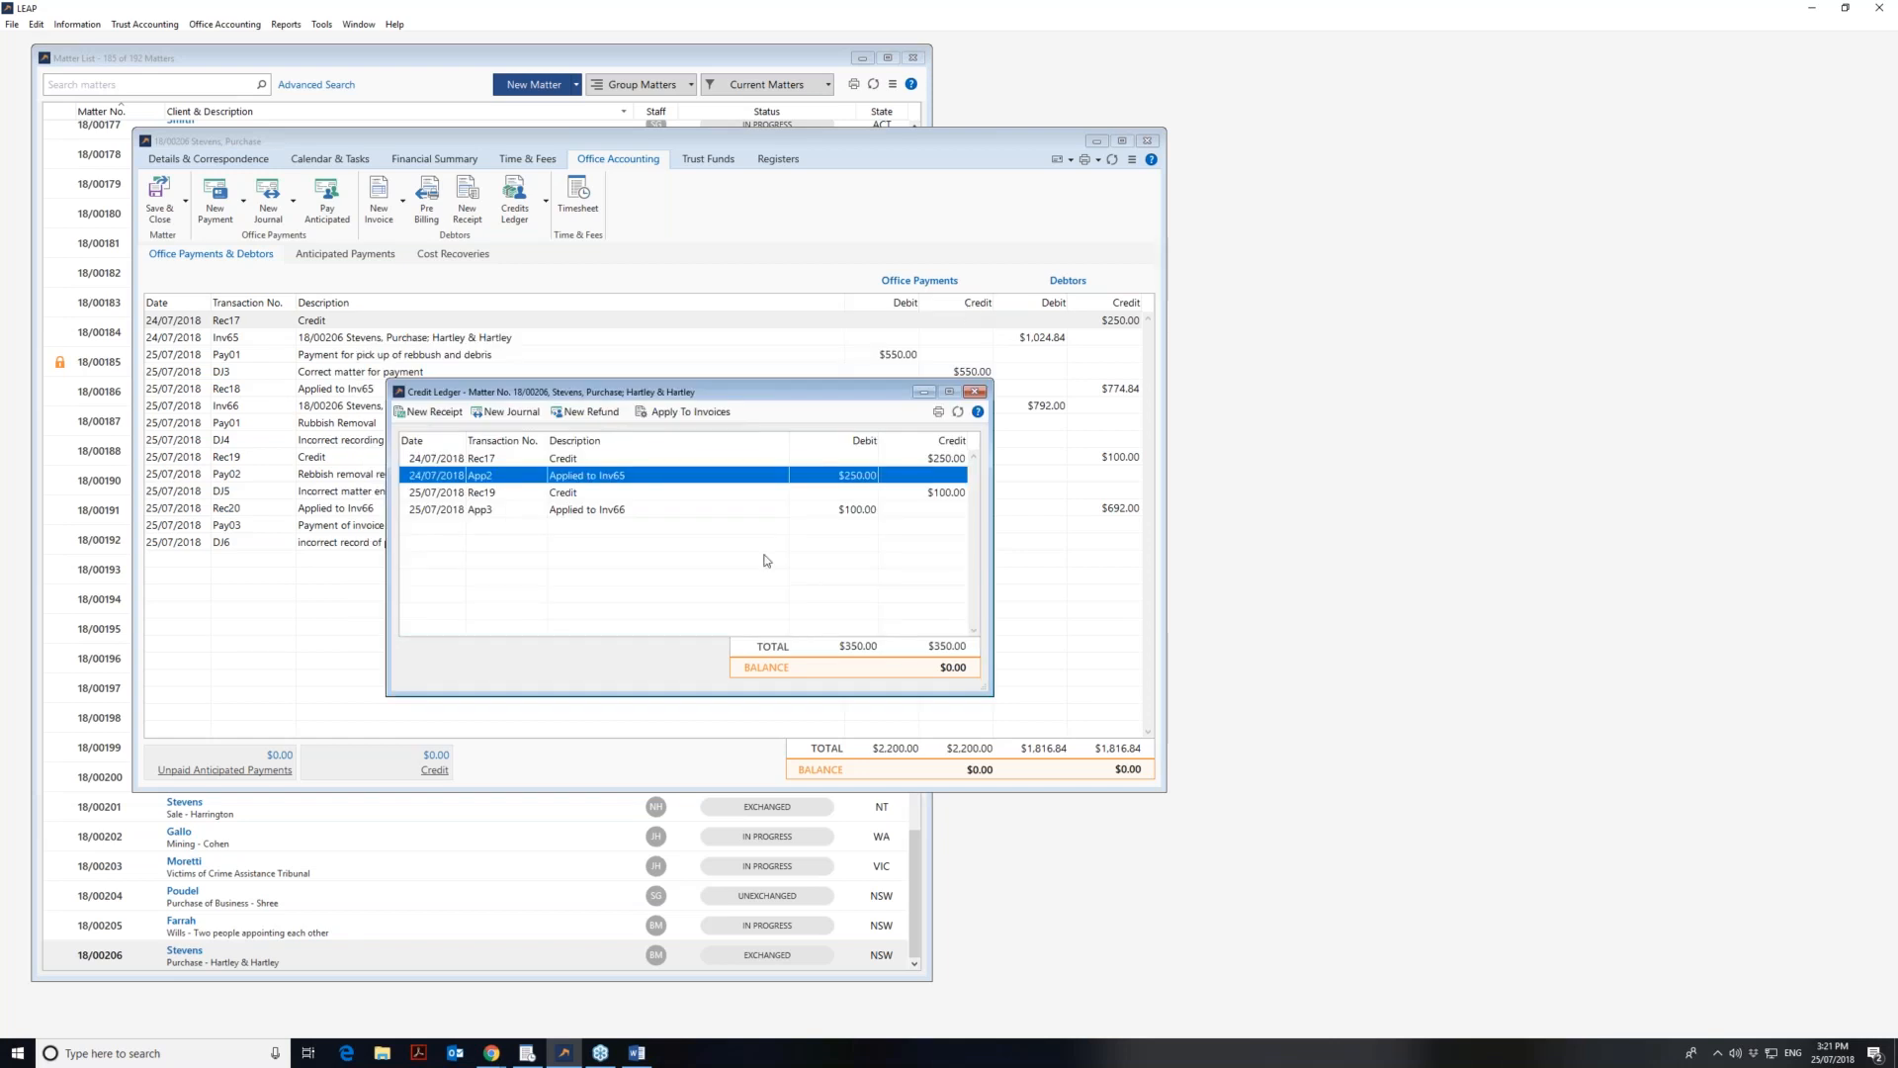
pyautogui.click(975, 392)
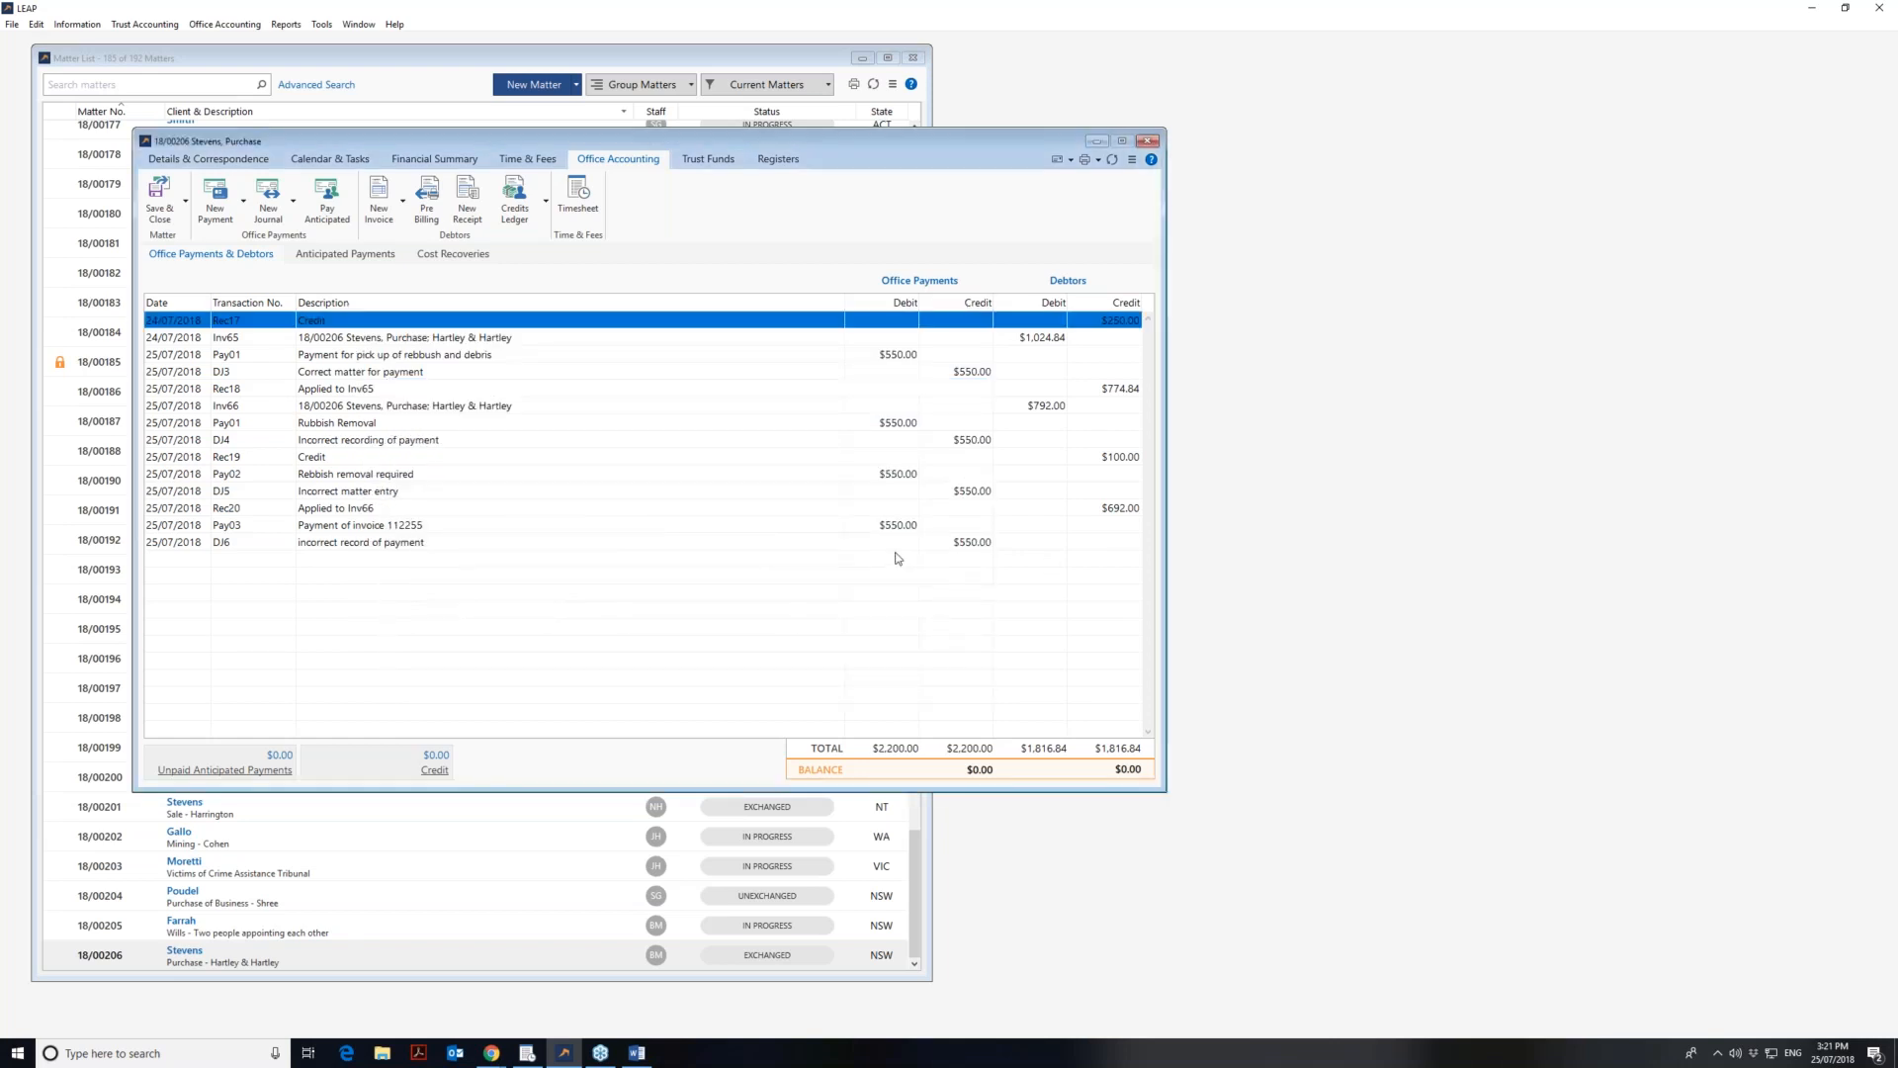
# - Start a new office receipt from the matter's credit ledger with a total of $100 and payment type Cash
pyautogui.click(513, 197)
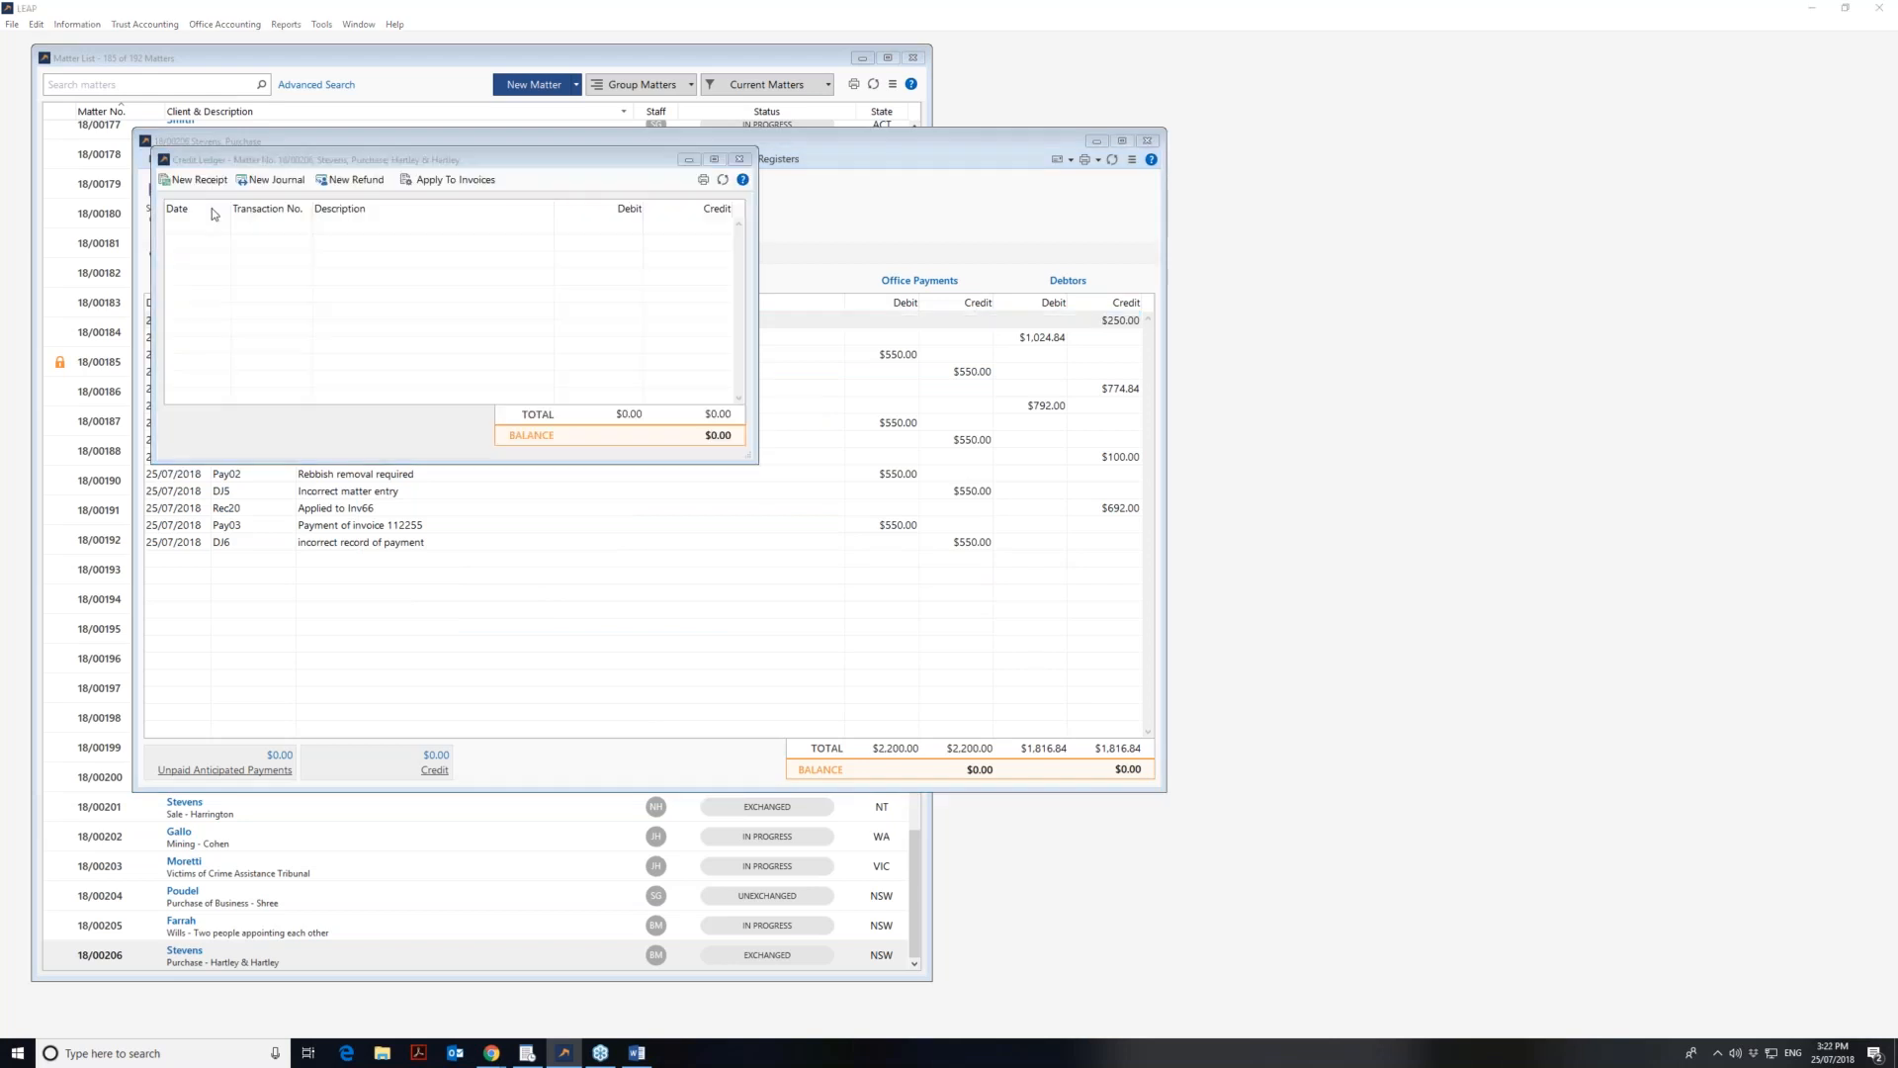
pyautogui.click(197, 181)
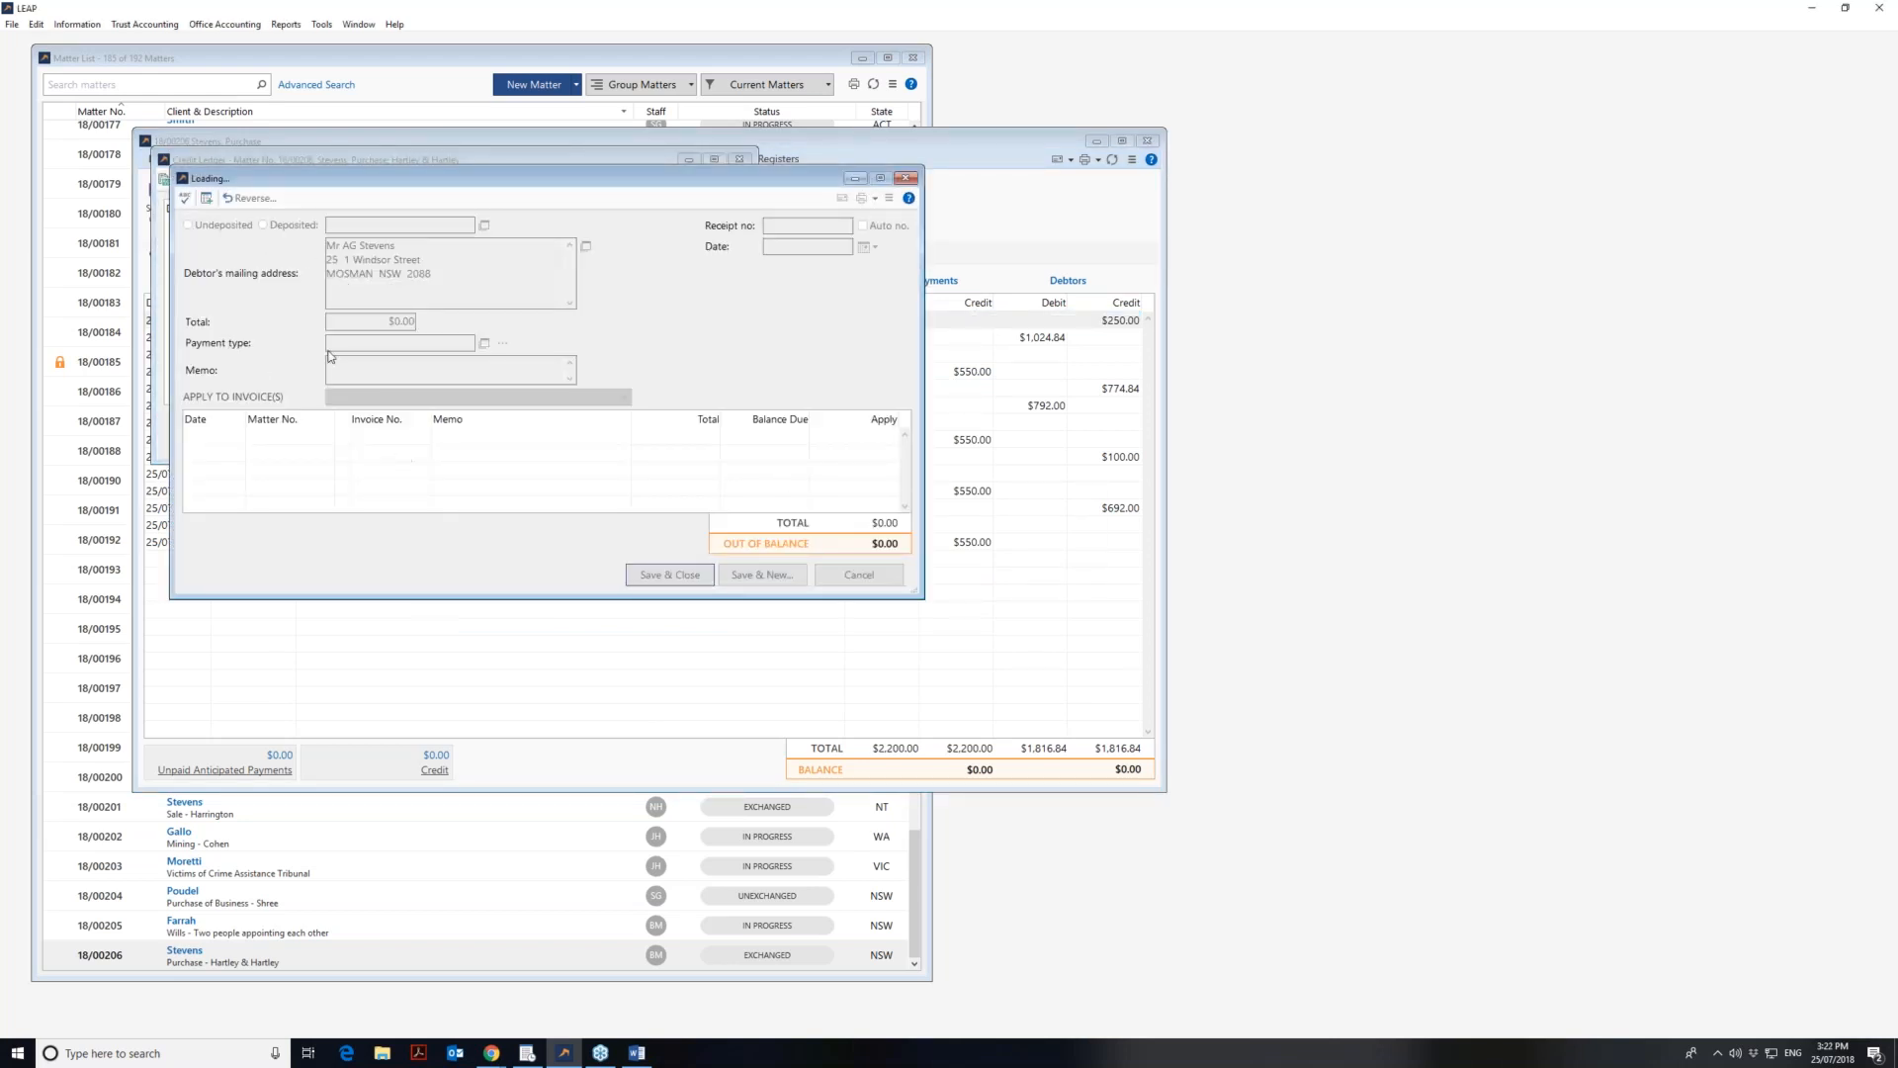
pyautogui.write('100')
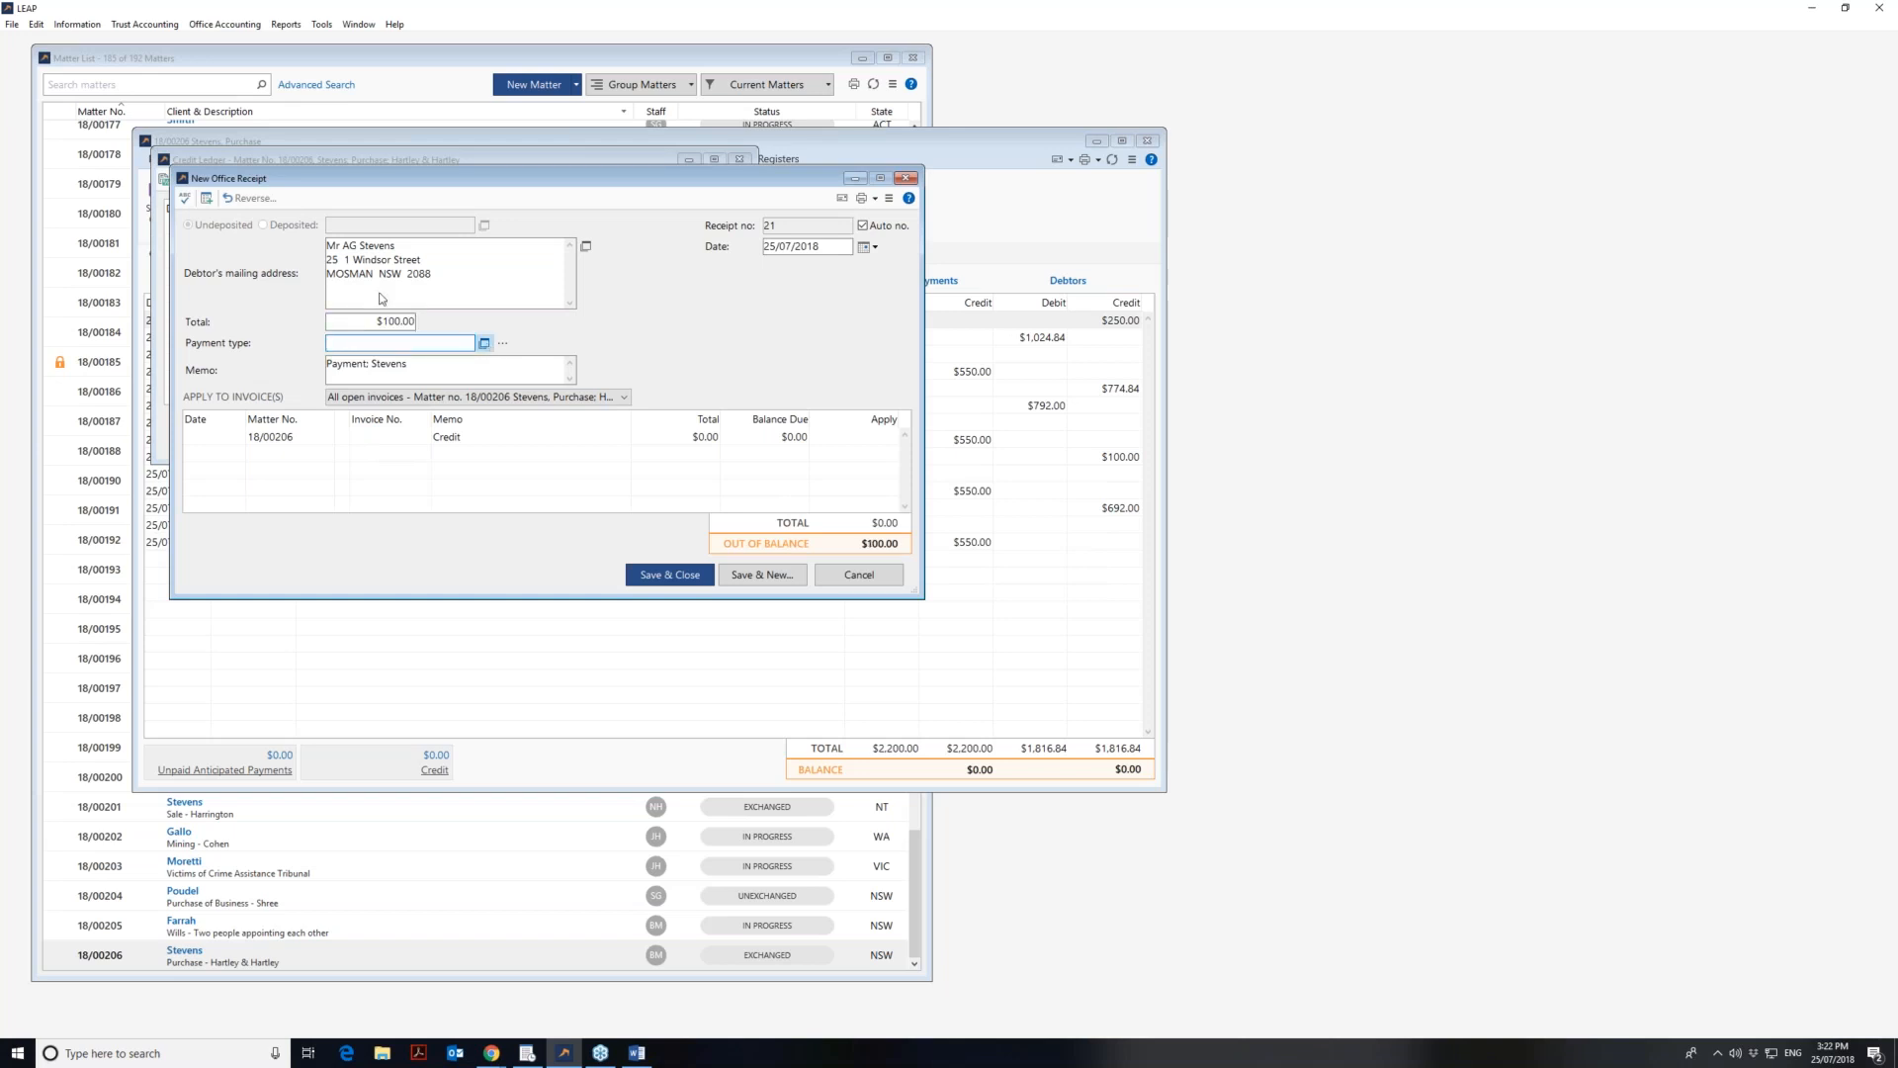
pyautogui.click(483, 343)
pyautogui.click(237, 269)
pyautogui.click(514, 562)
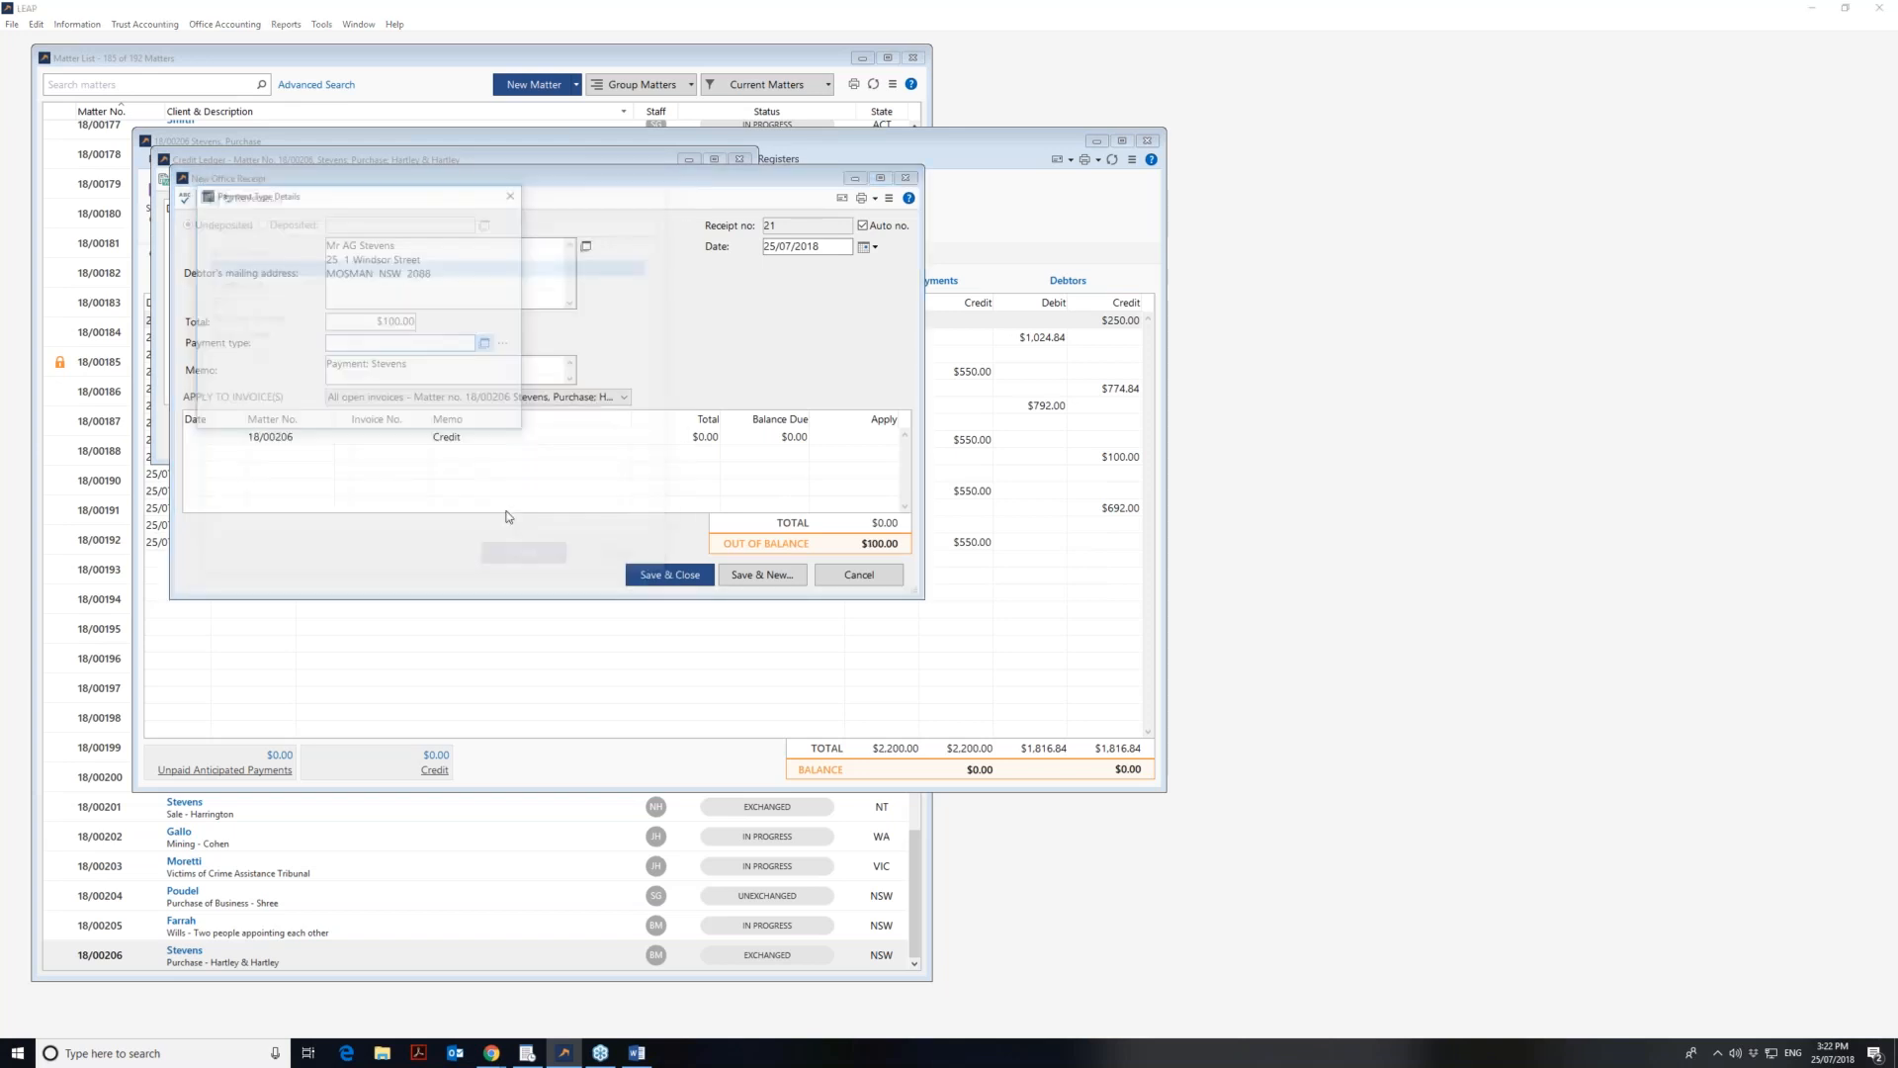
pyautogui.click(375, 413)
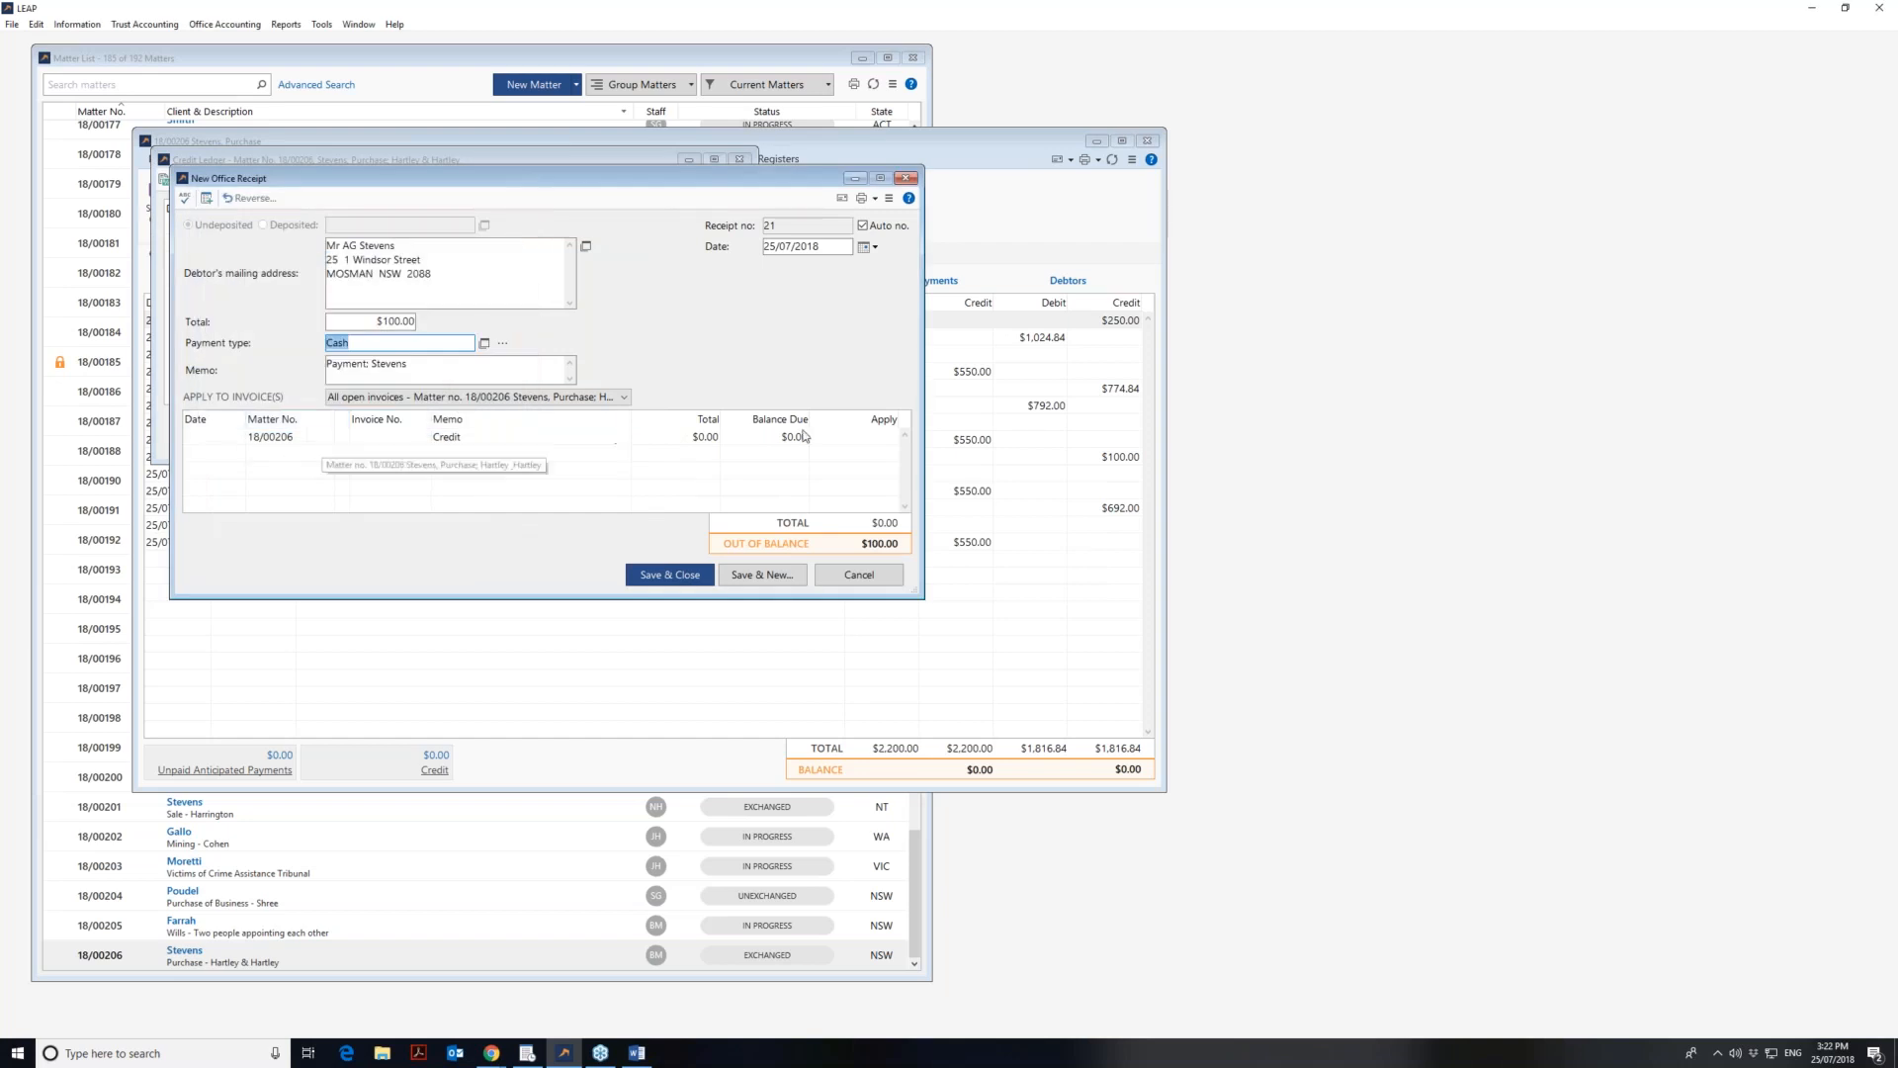
# - Apply 100 to the matter's credit line, save and close the receipt, and select its entry in the office ledger
pyautogui.click(863, 442)
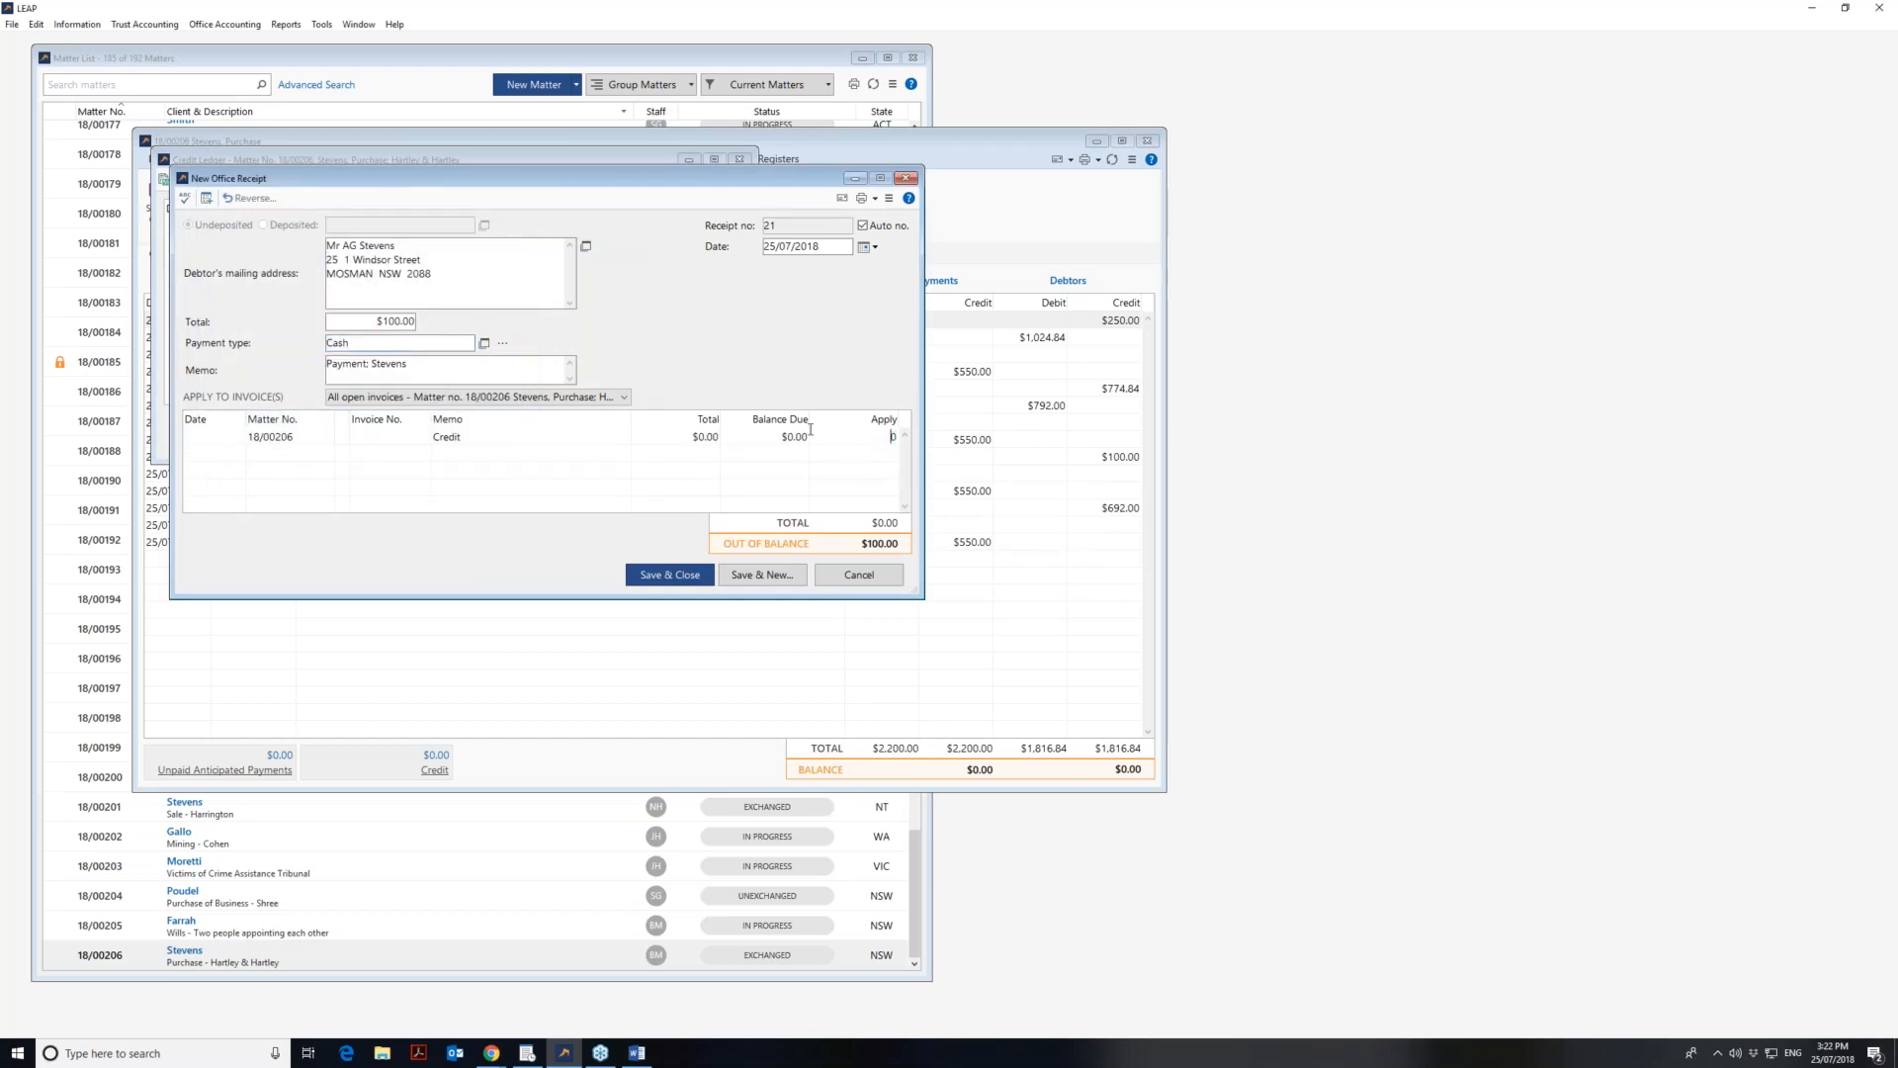
pyautogui.write('100')
pyautogui.press('Return')
pyautogui.click(669, 575)
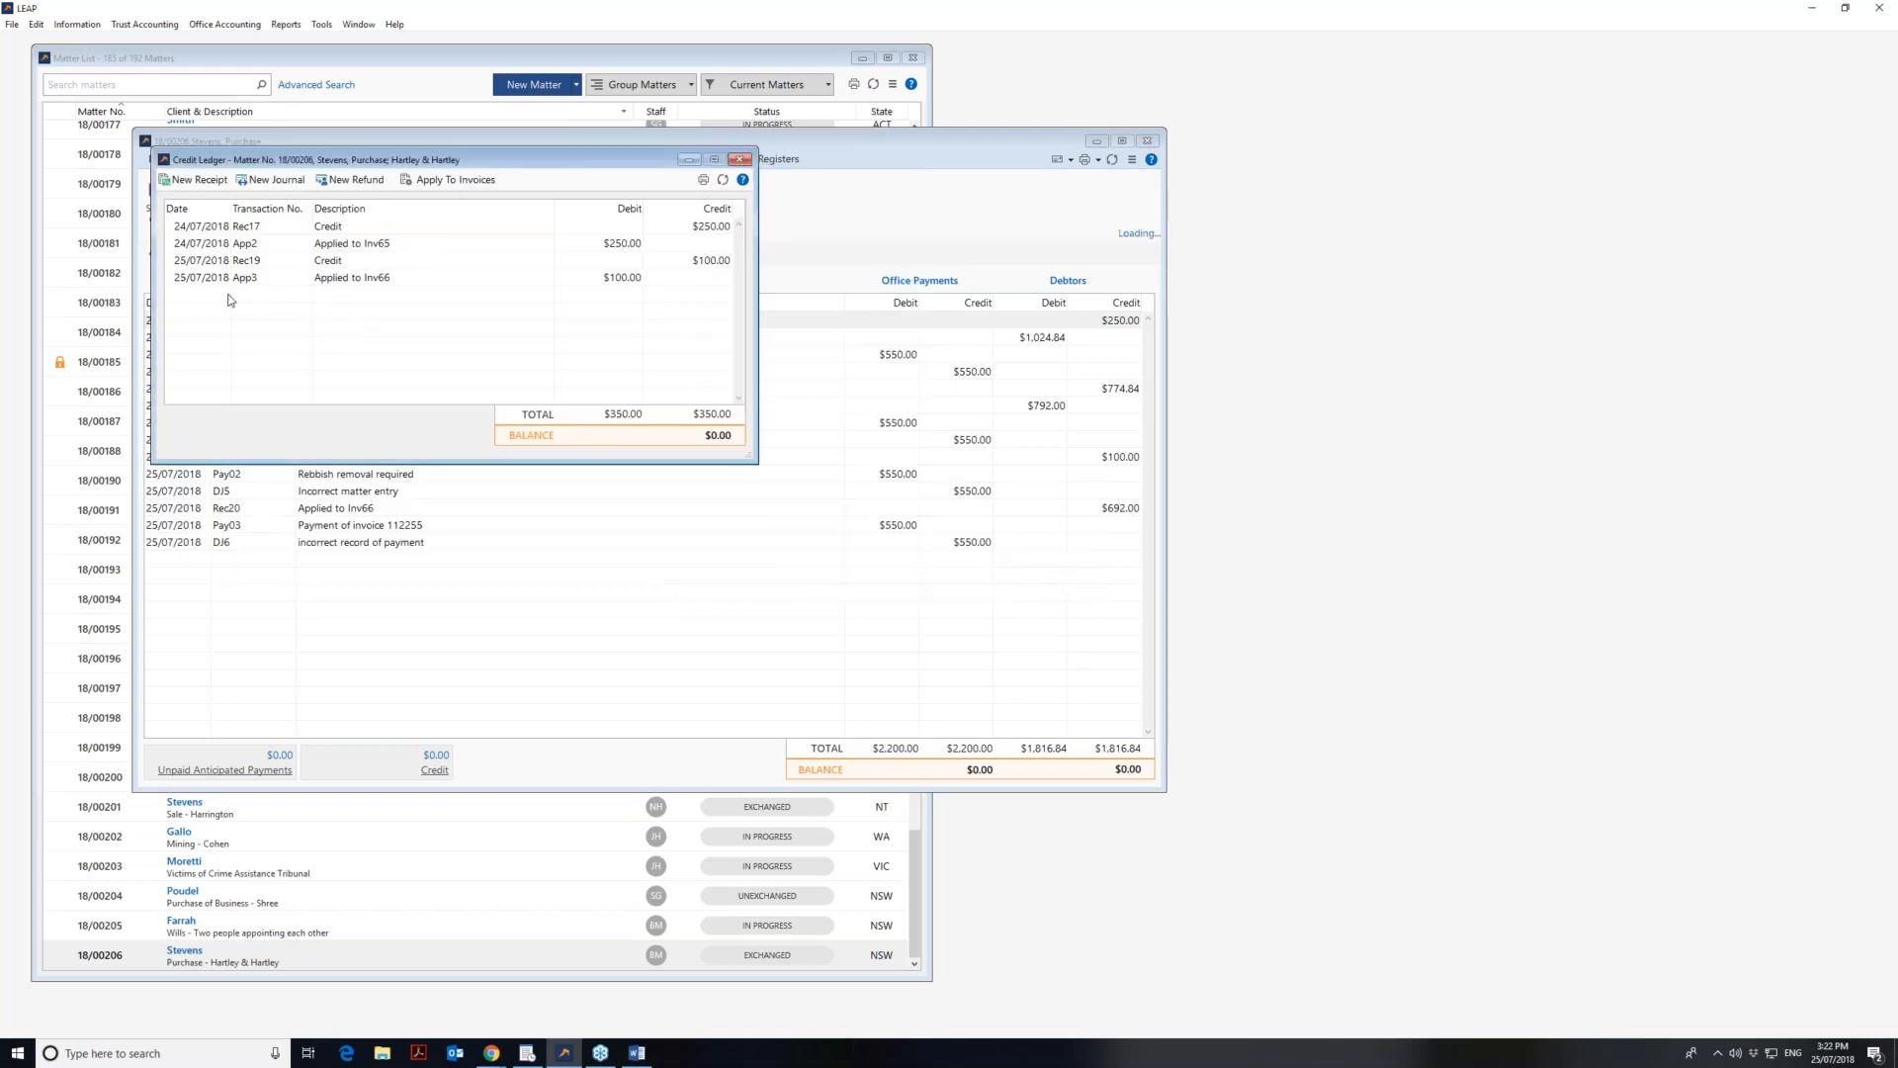
pyautogui.click(727, 300)
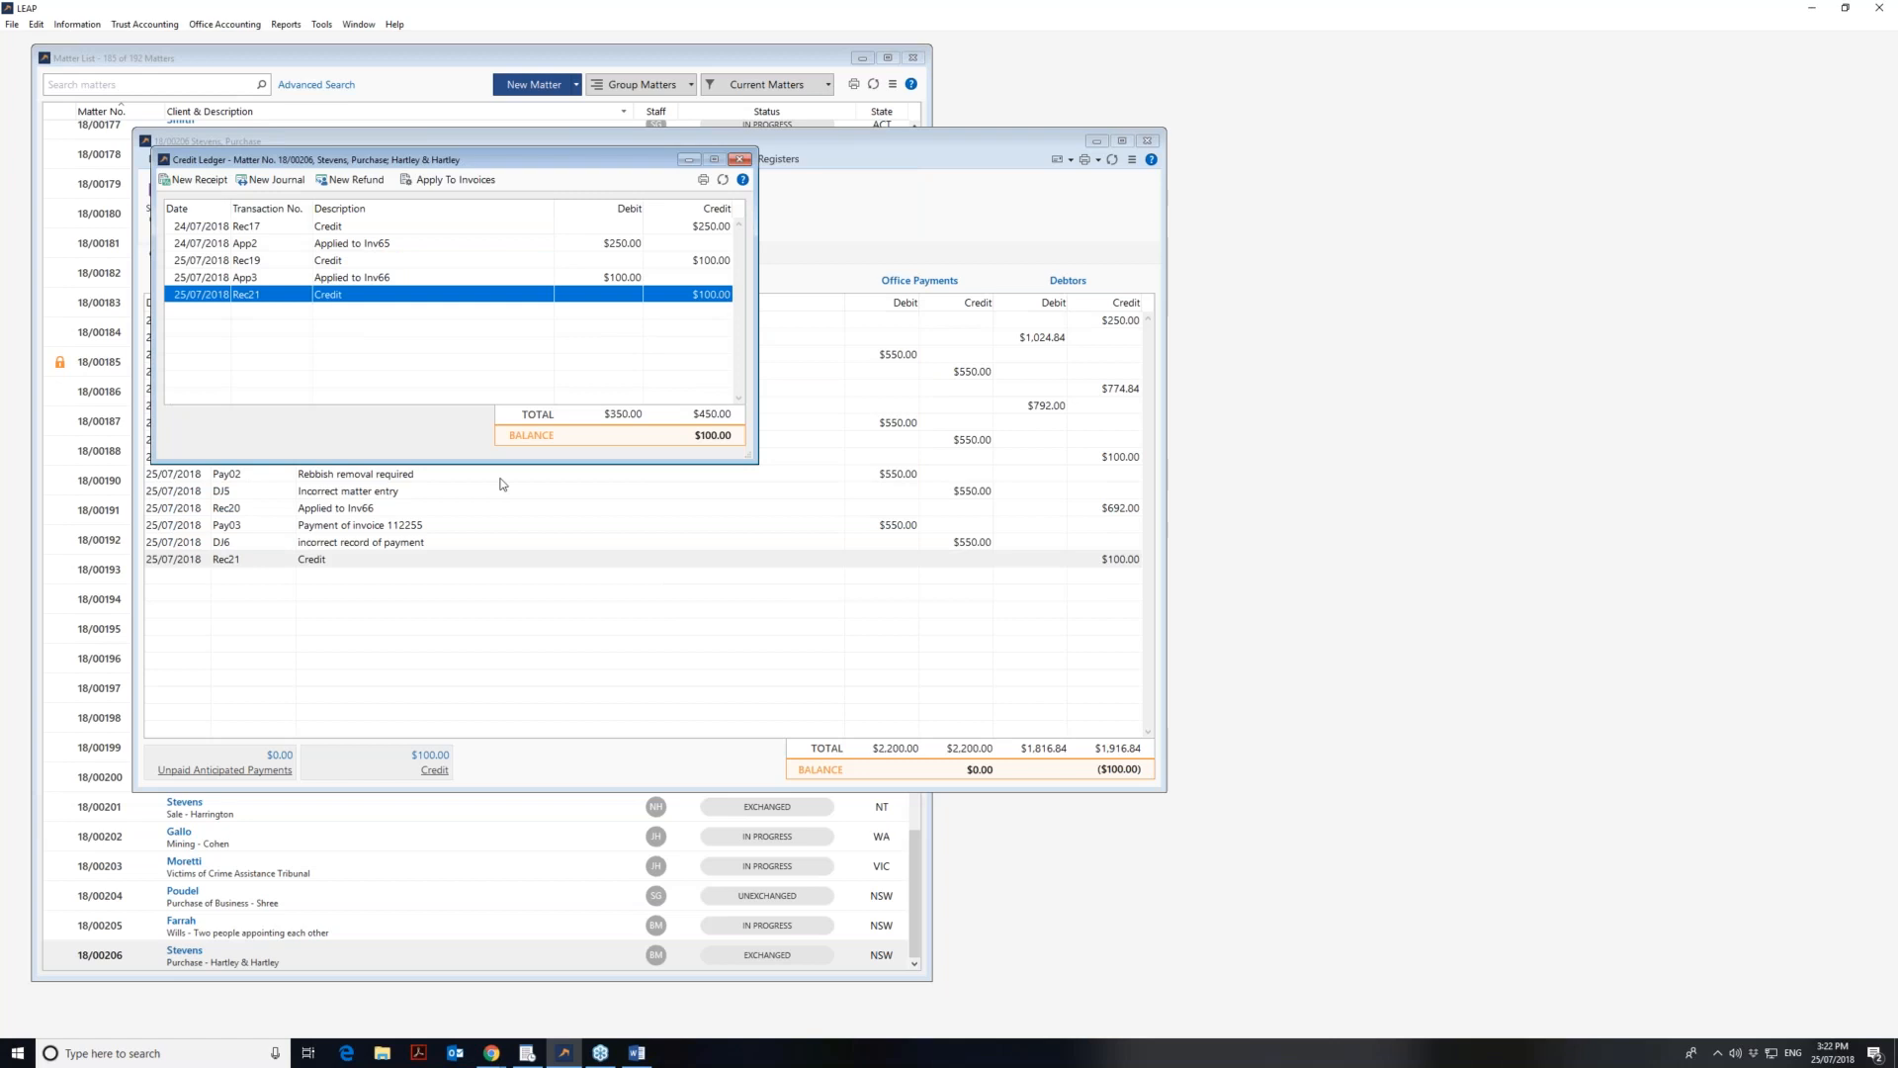
pyautogui.click(420, 559)
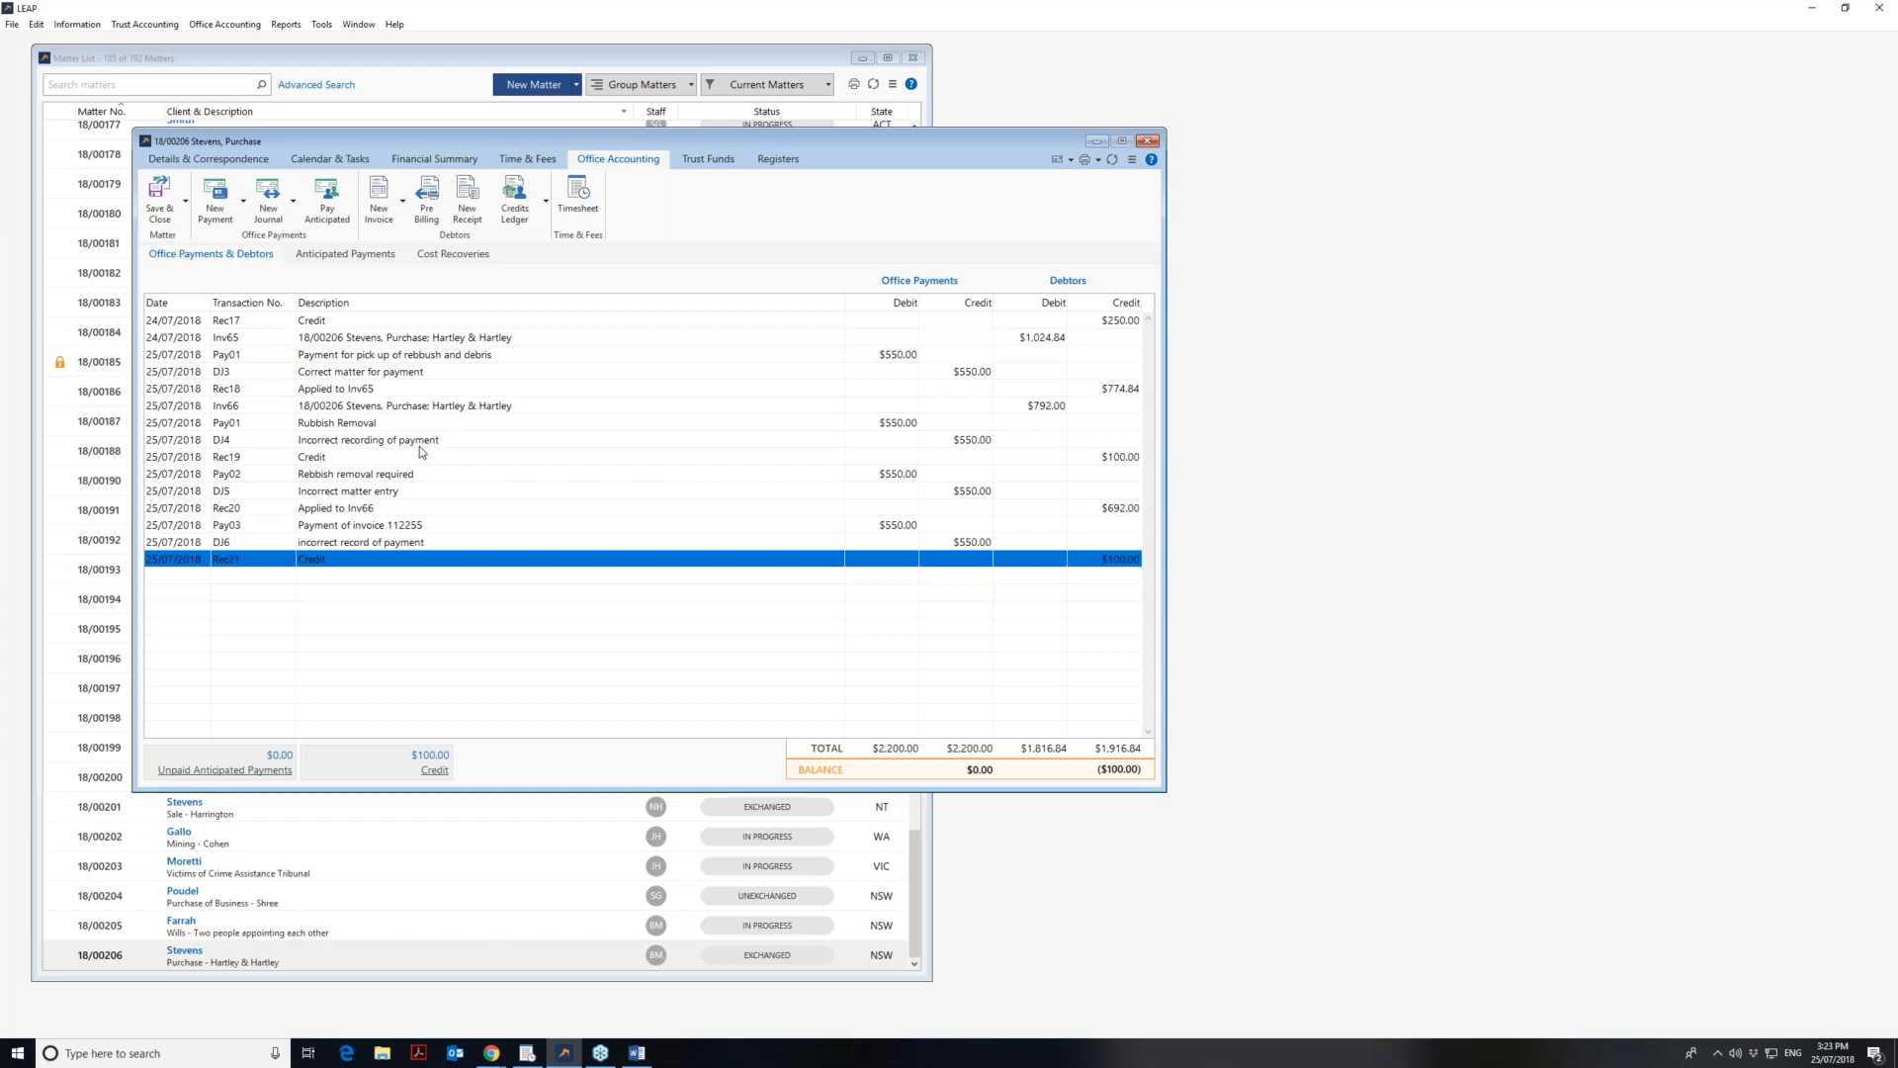
# - View the new credit journal form from the credit ledger, and close both without recording a journal
pyautogui.click(508, 217)
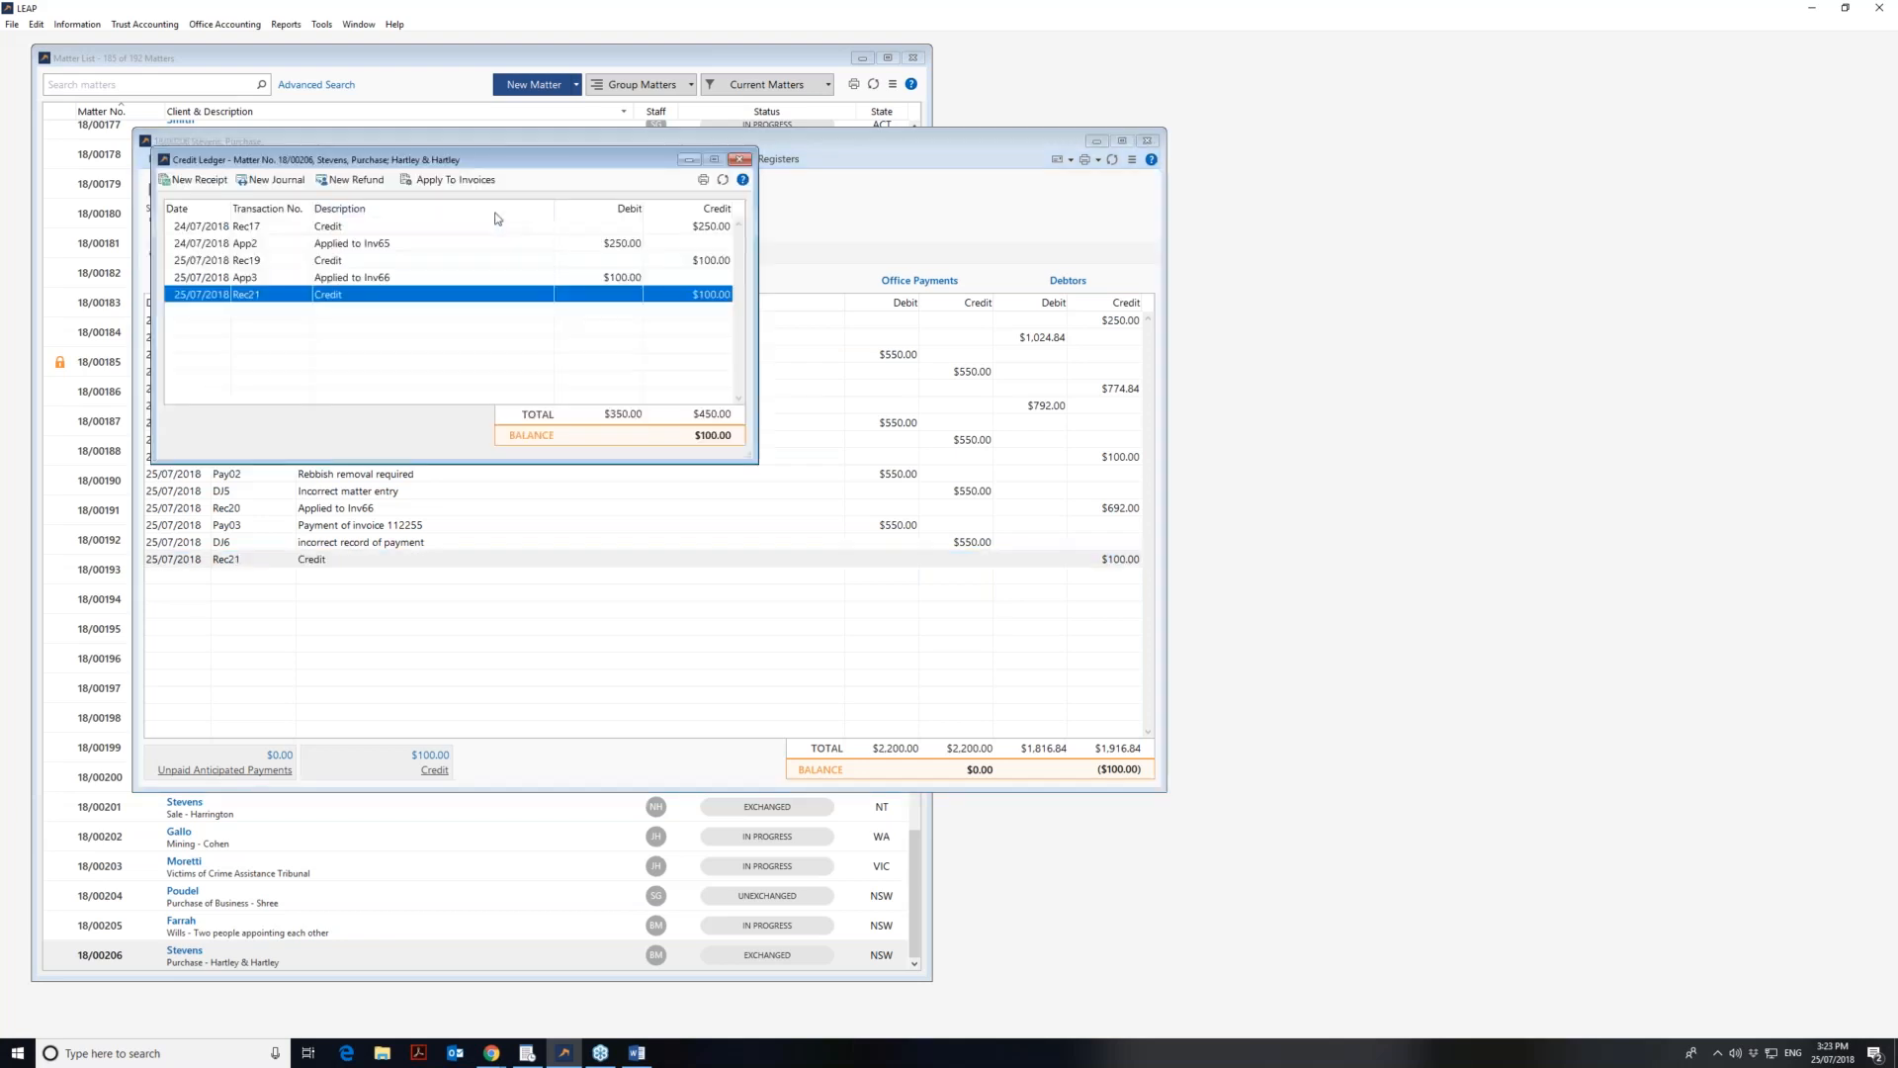
pyautogui.click(261, 181)
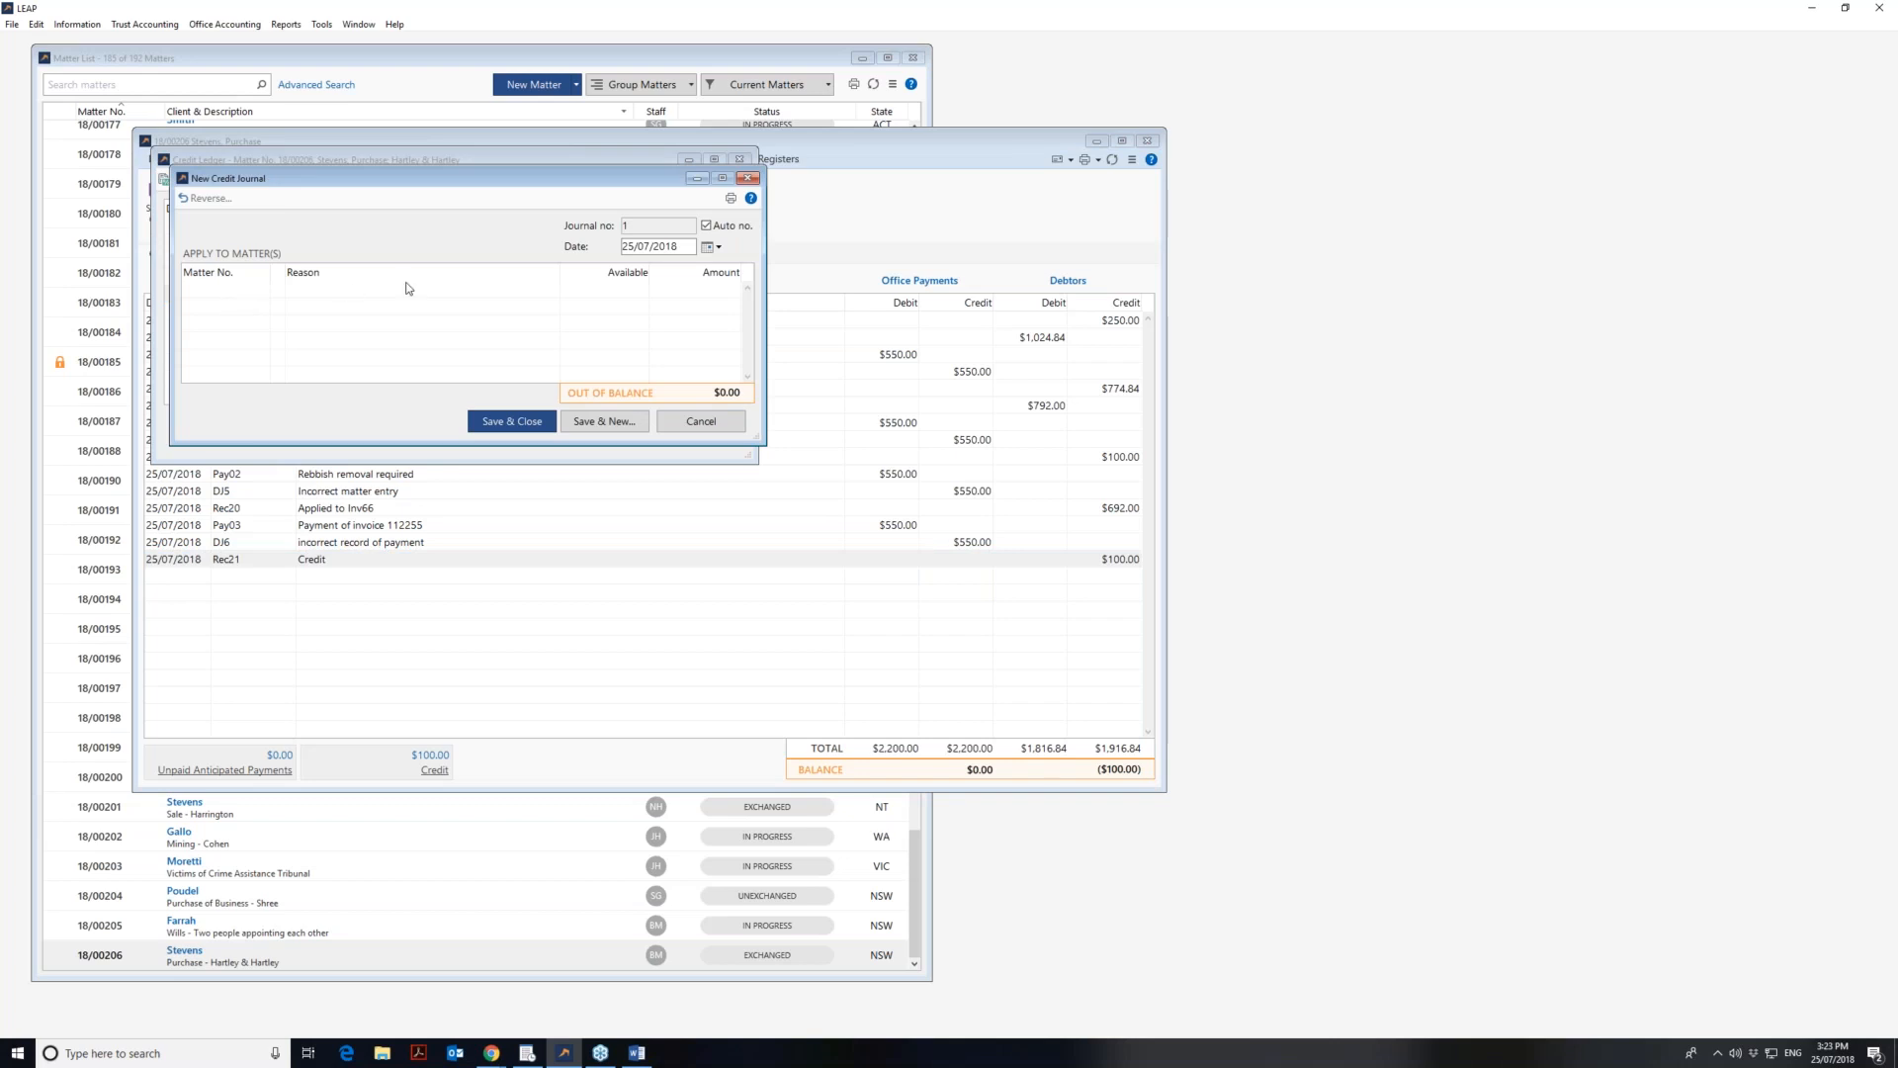
pyautogui.click(748, 179)
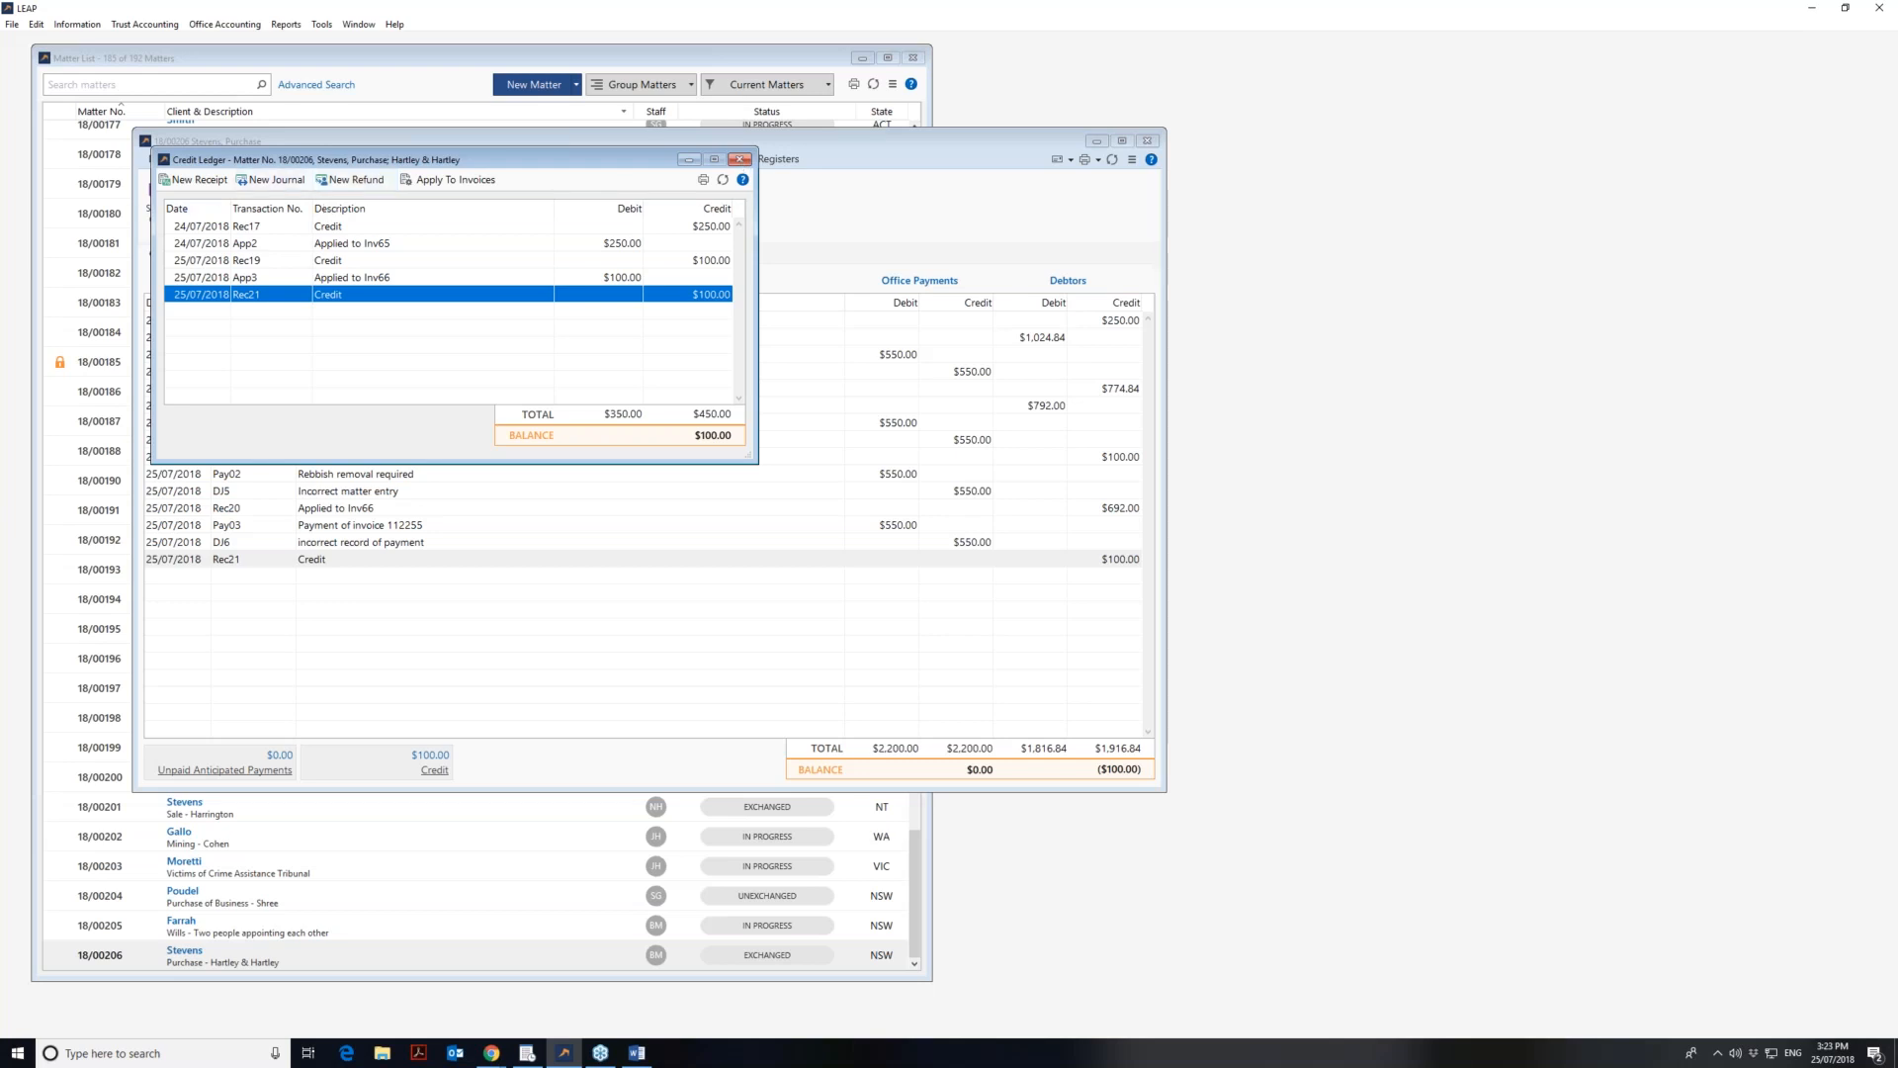
pyautogui.click(739, 160)
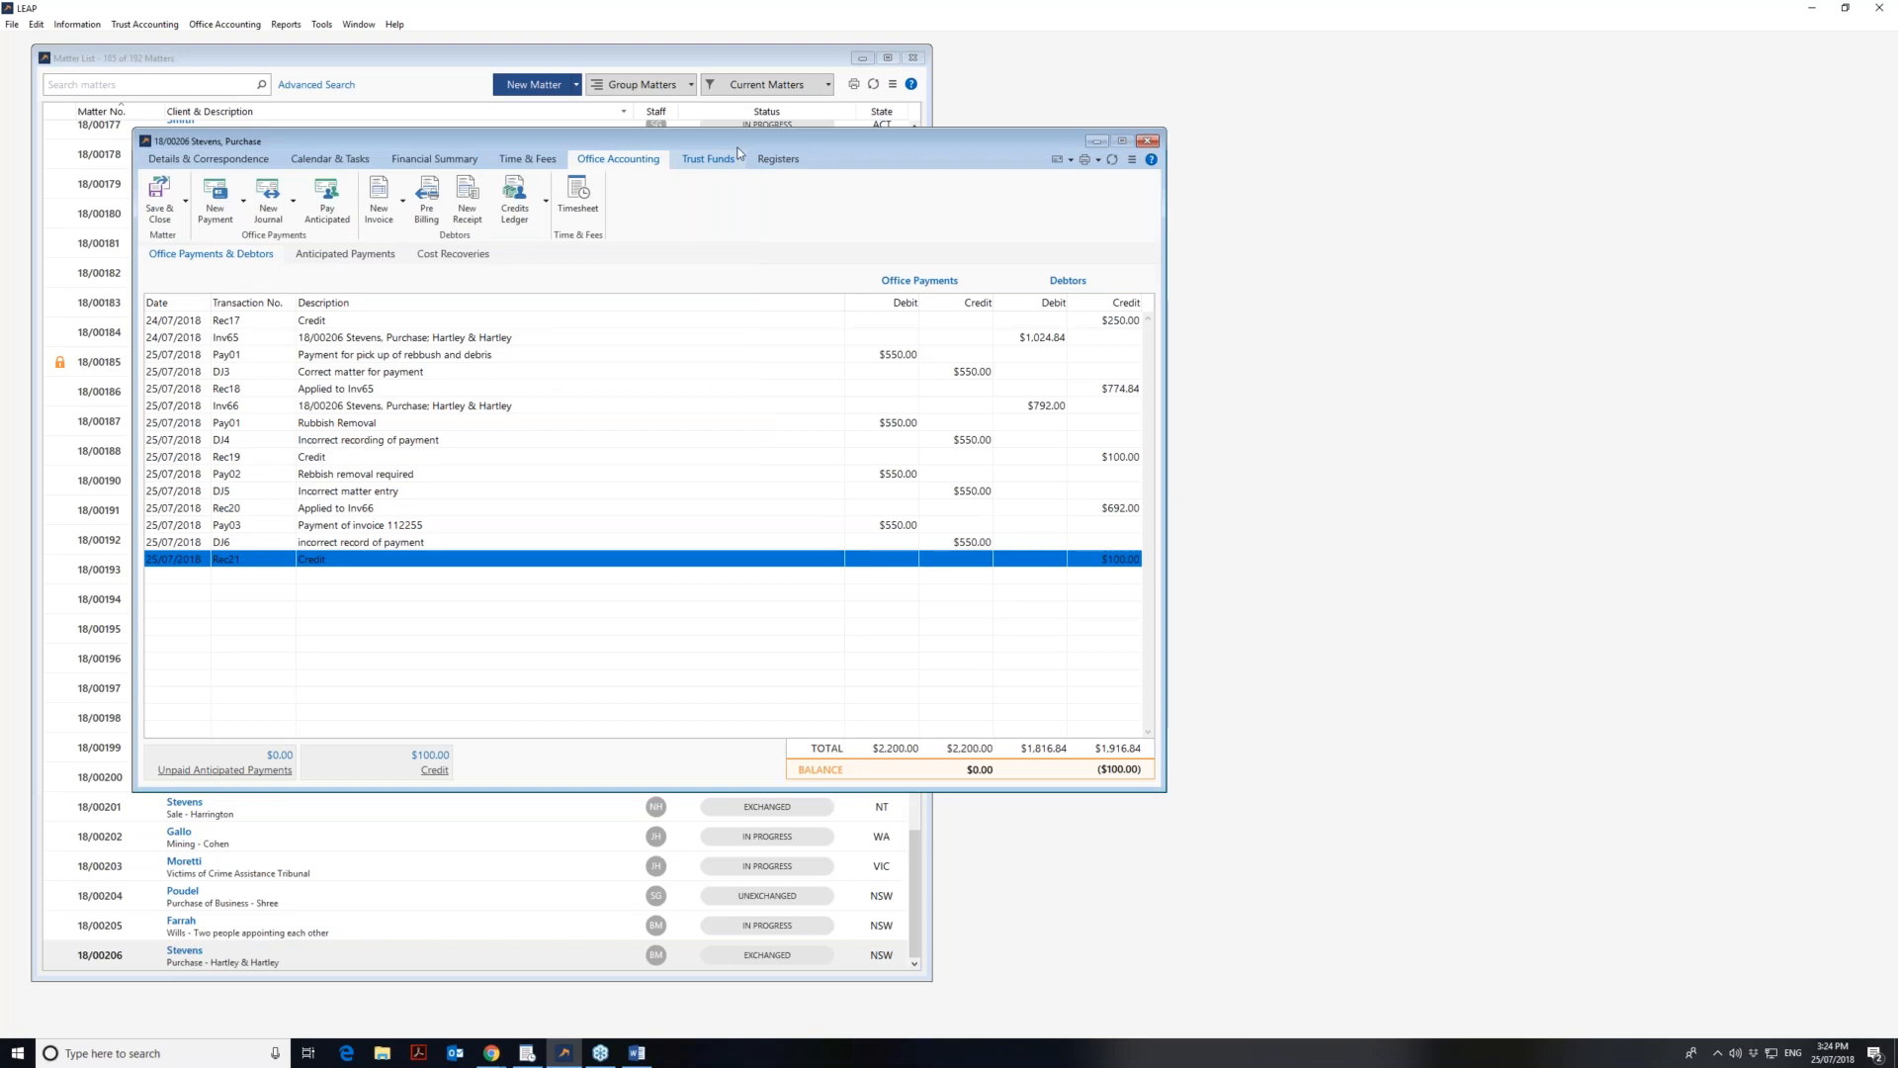
# - Mark the time entries for the additional-questions meeting and the letter as Billable - Later Invoice
pyautogui.click(529, 160)
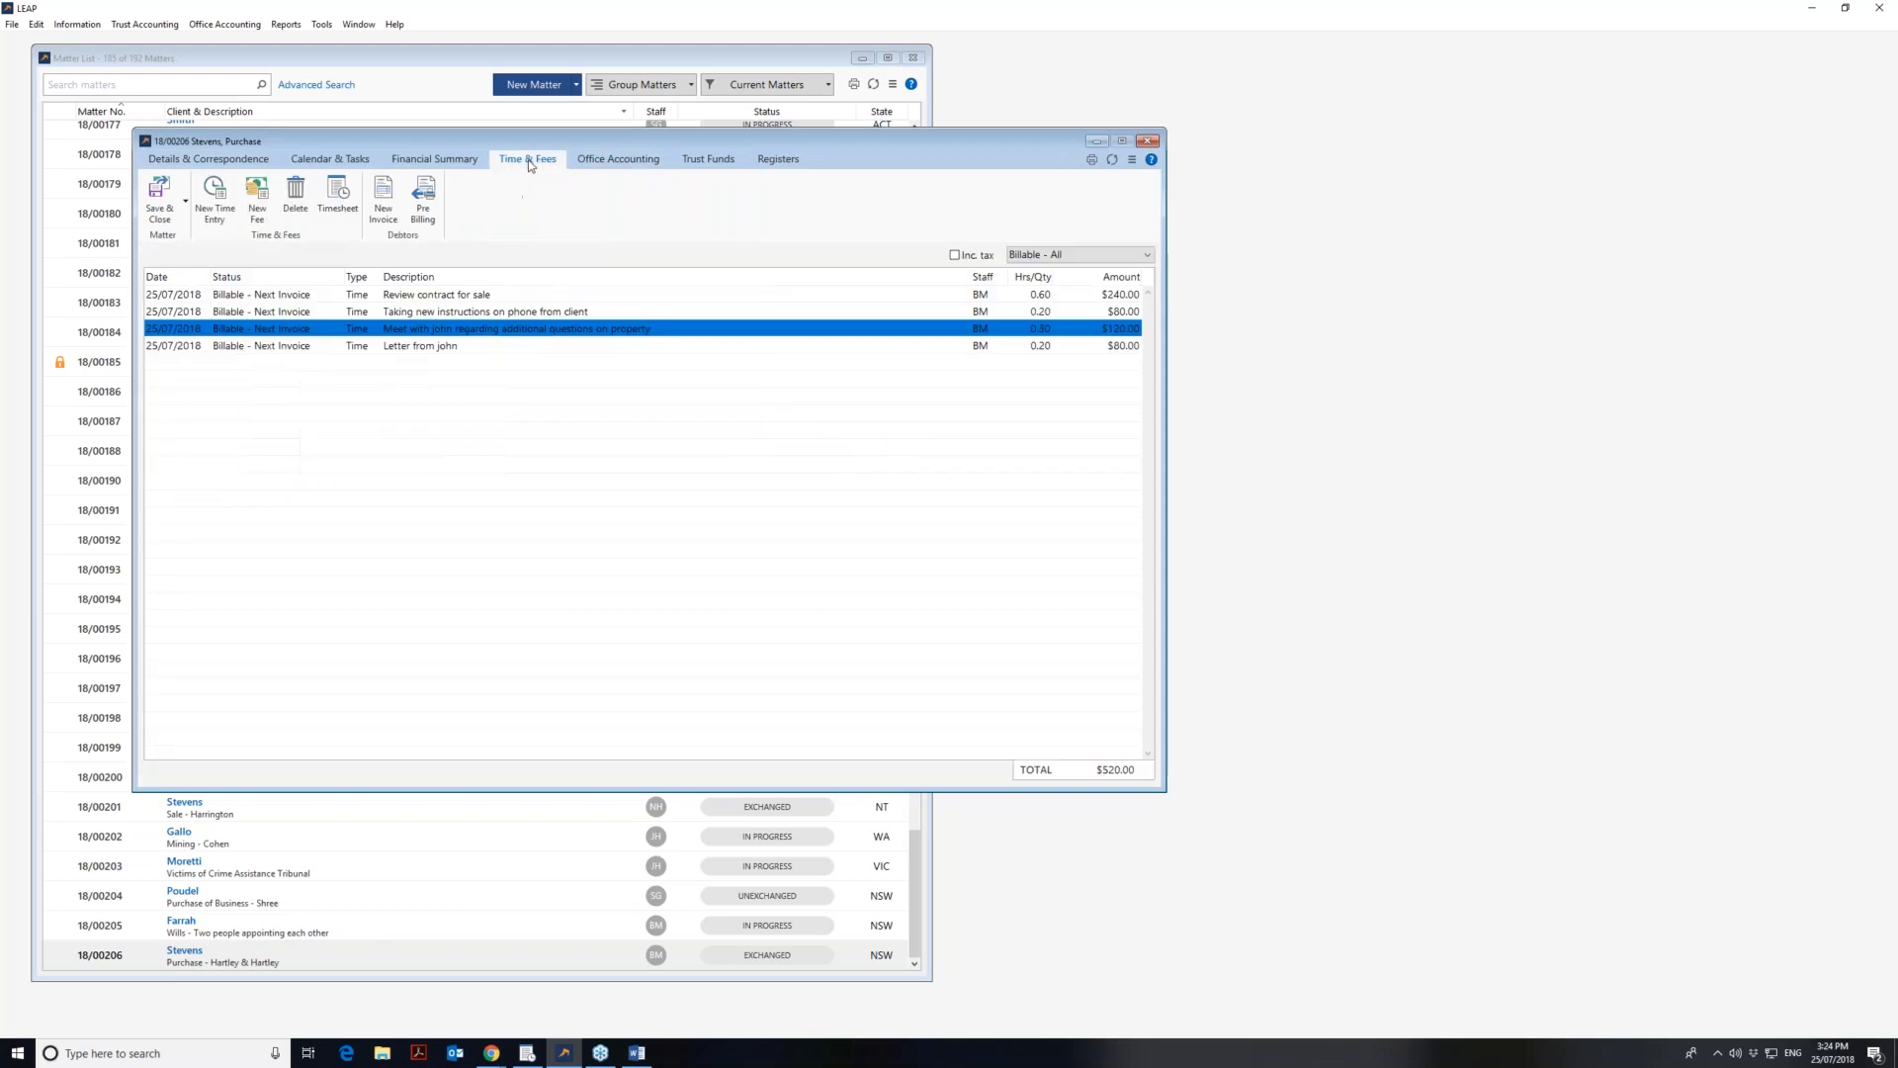
pyautogui.click(455, 347)
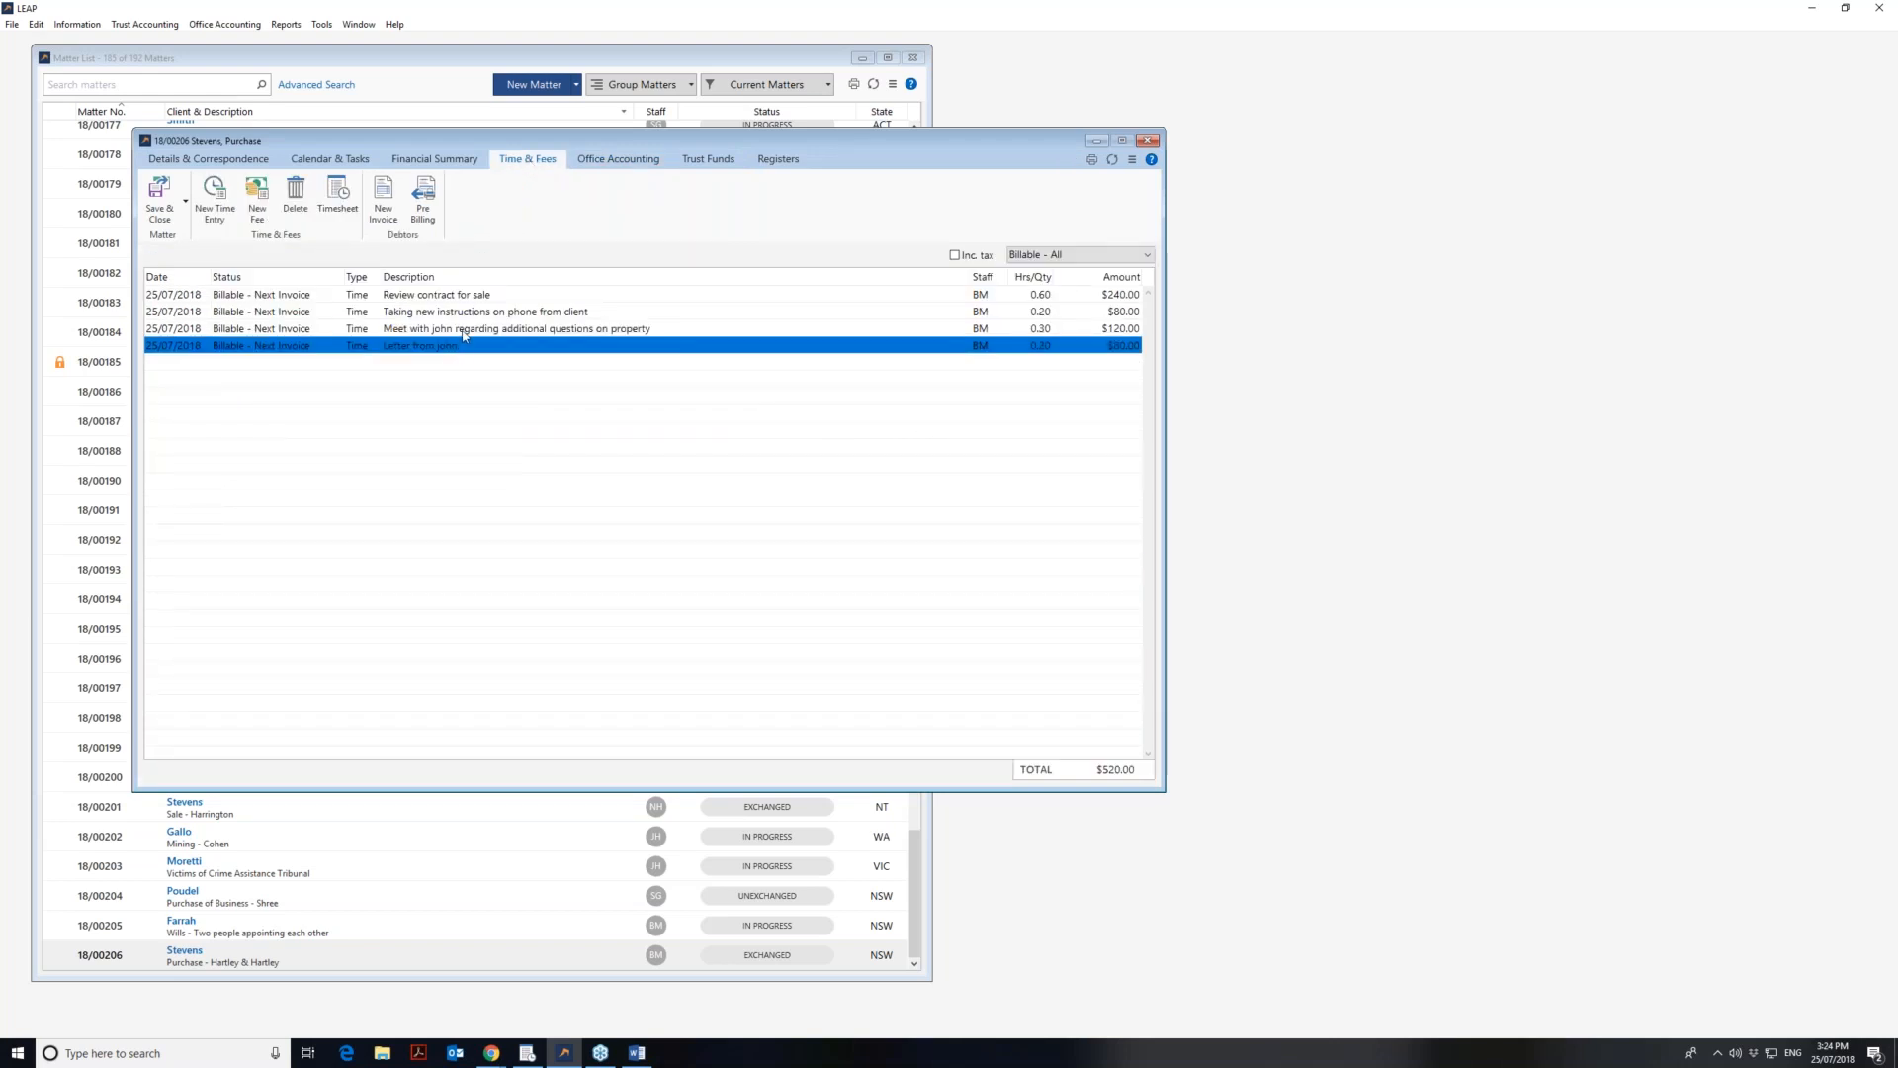
pyautogui.rightClick(462, 330)
pyautogui.click(522, 379)
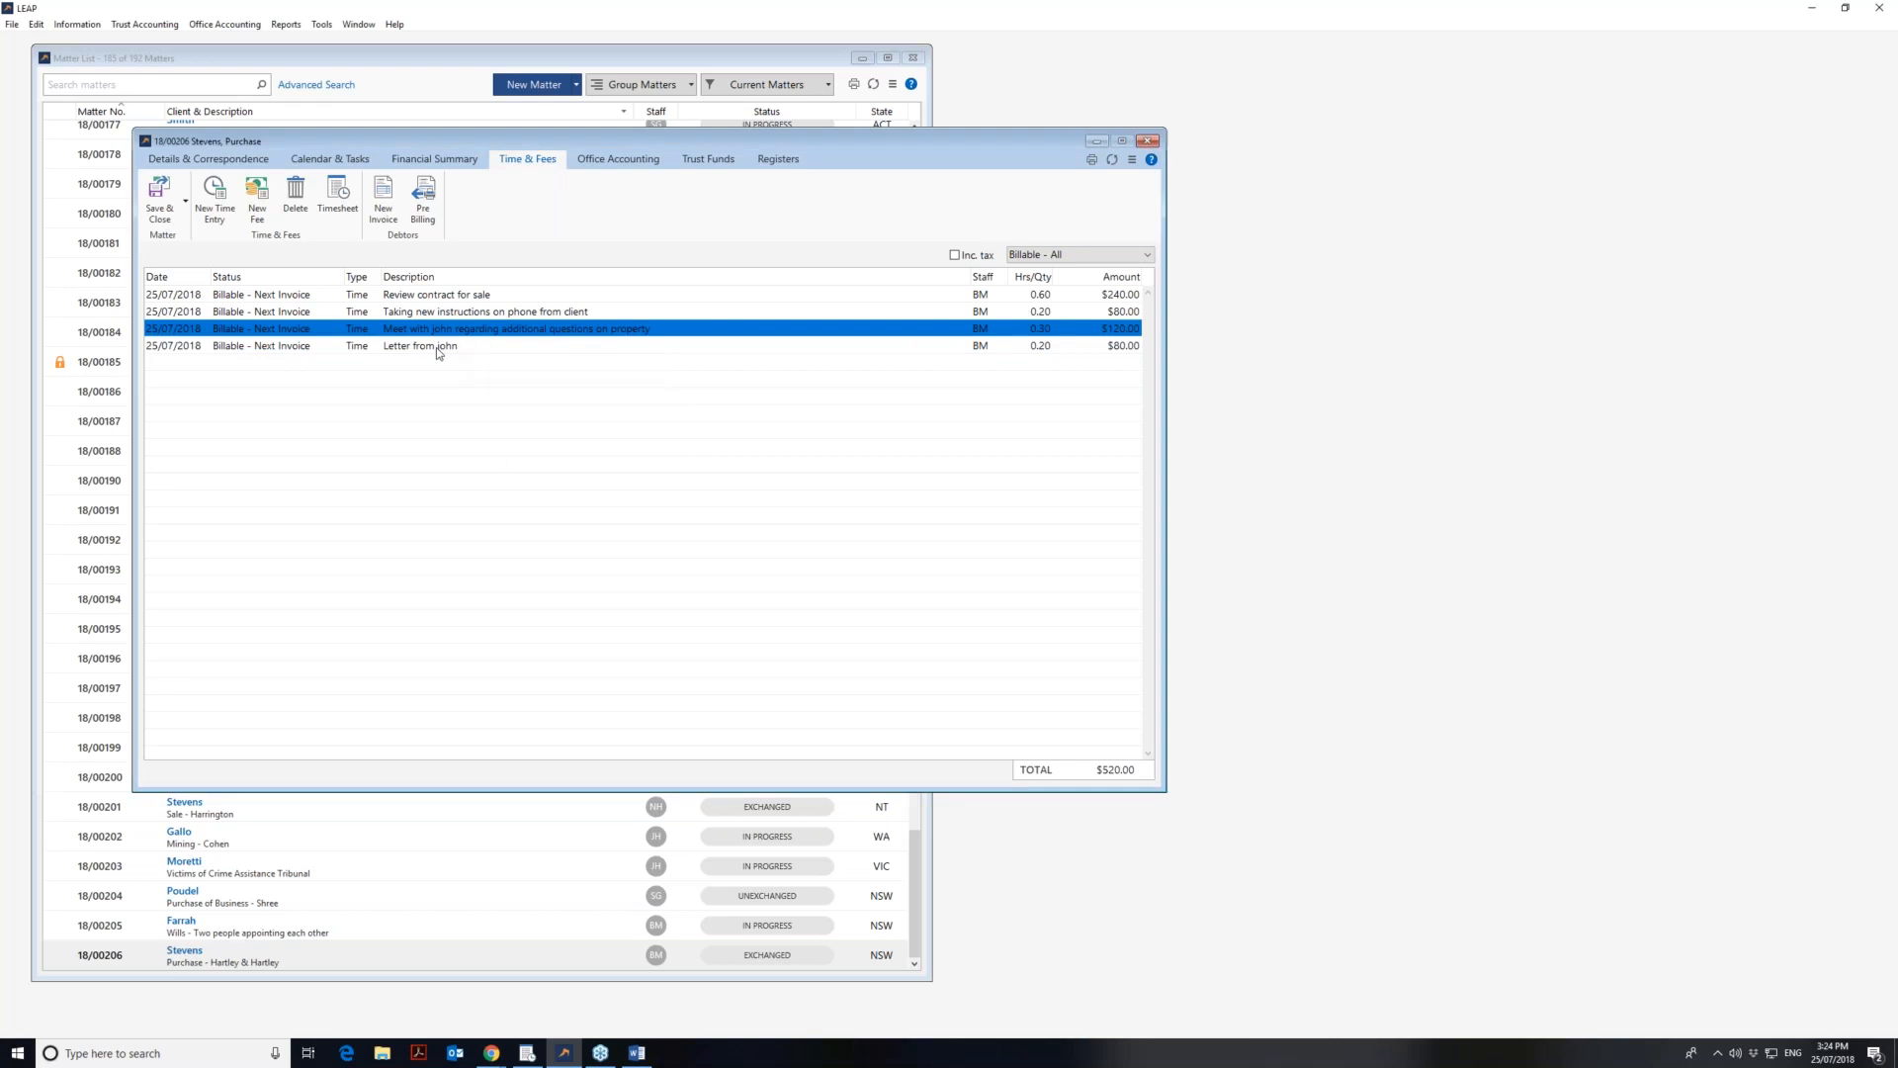
pyautogui.rightClick(440, 348)
pyautogui.click(501, 392)
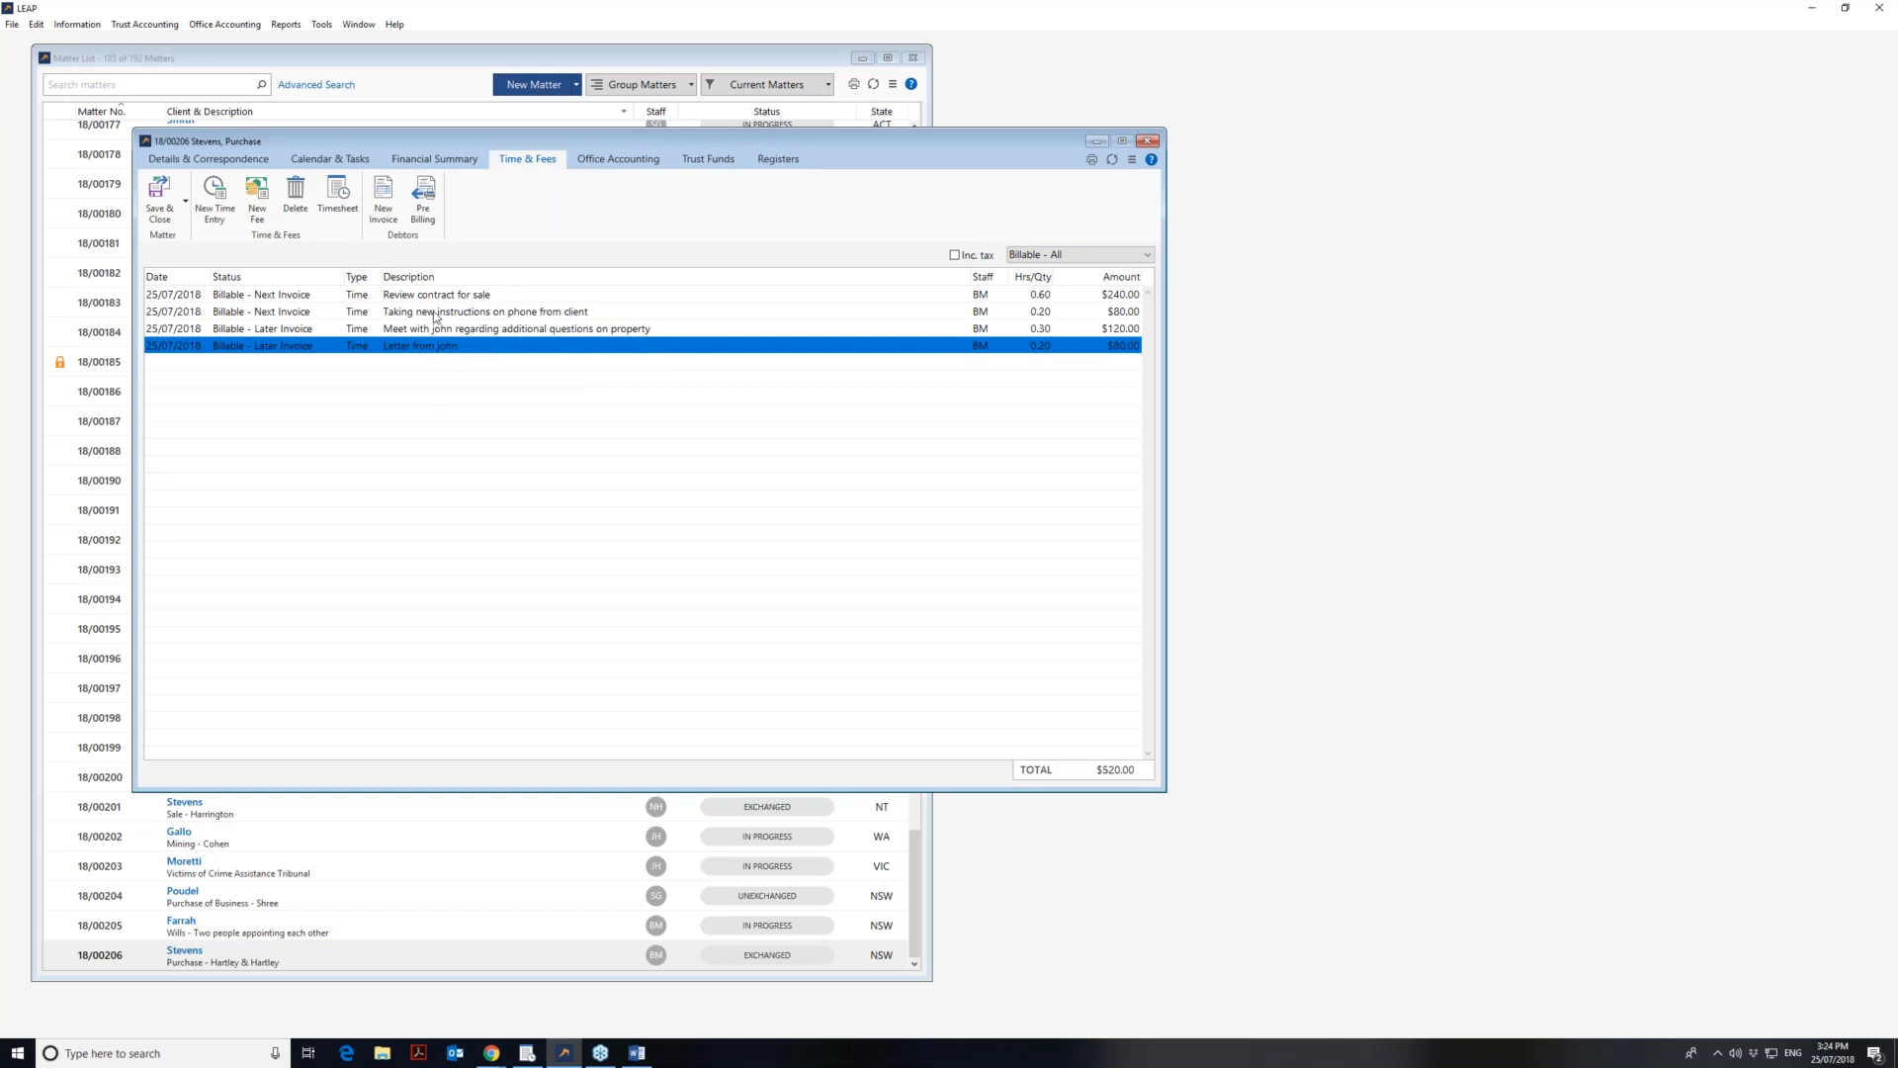
# - Create a new invoice for the matter and arrange it beside the matter's remaining time entries
pyautogui.click(384, 195)
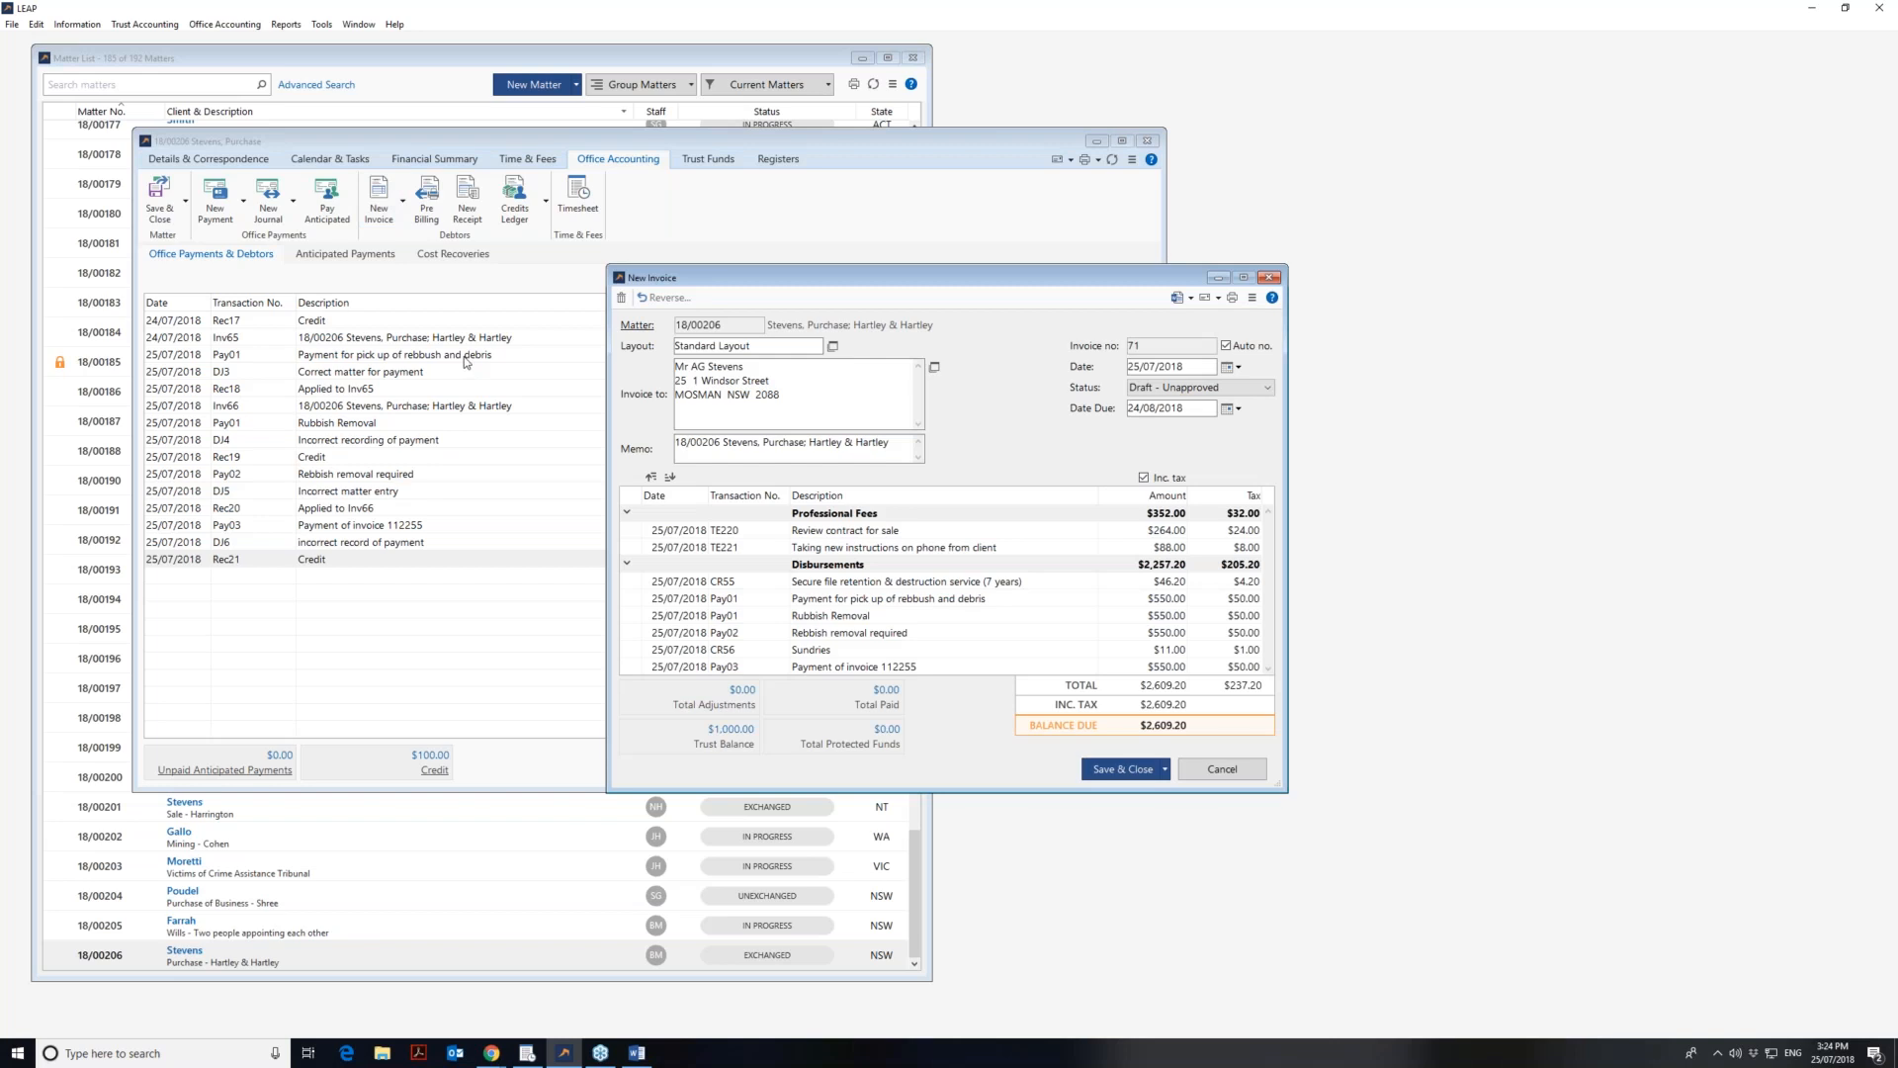
pyautogui.moveTo(1171, 281); pyautogui.dragTo(1488, 227)
pyautogui.click(545, 163)
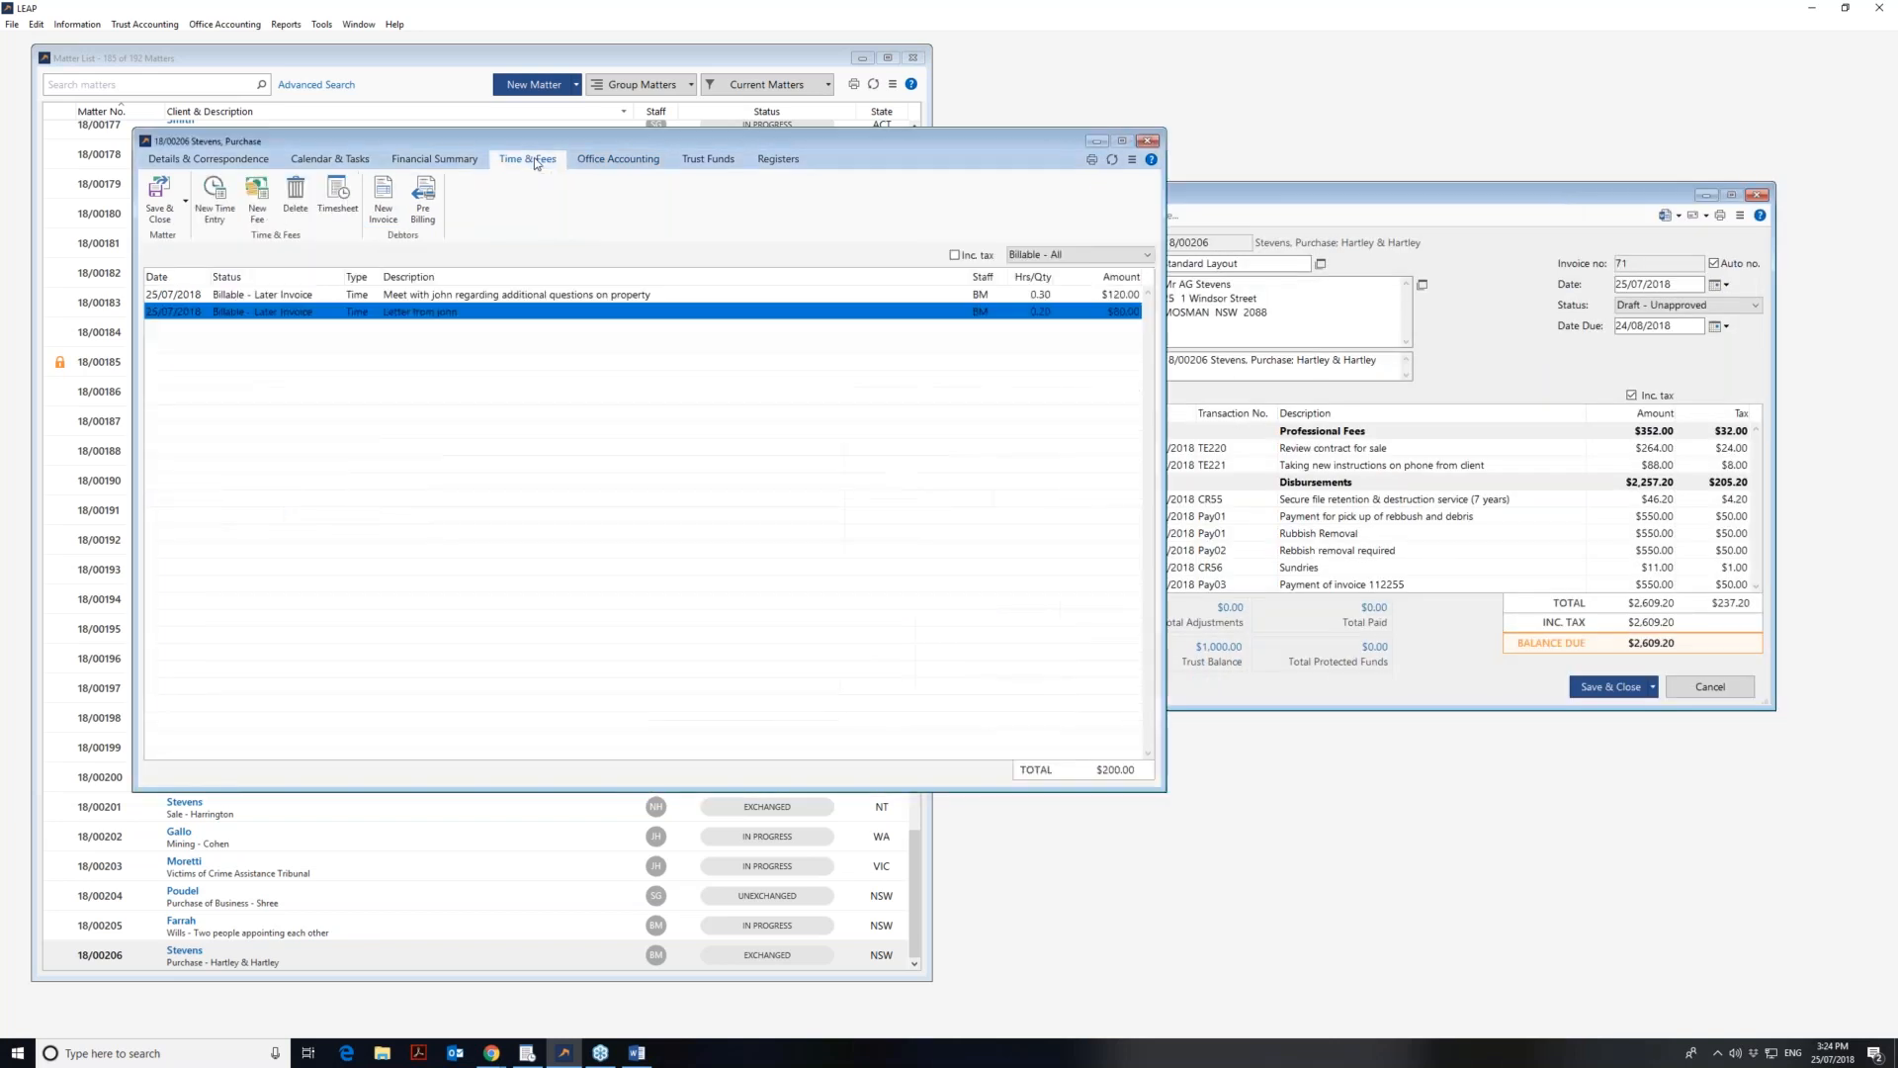
pyautogui.moveTo(901, 147); pyautogui.dragTo(871, 145)
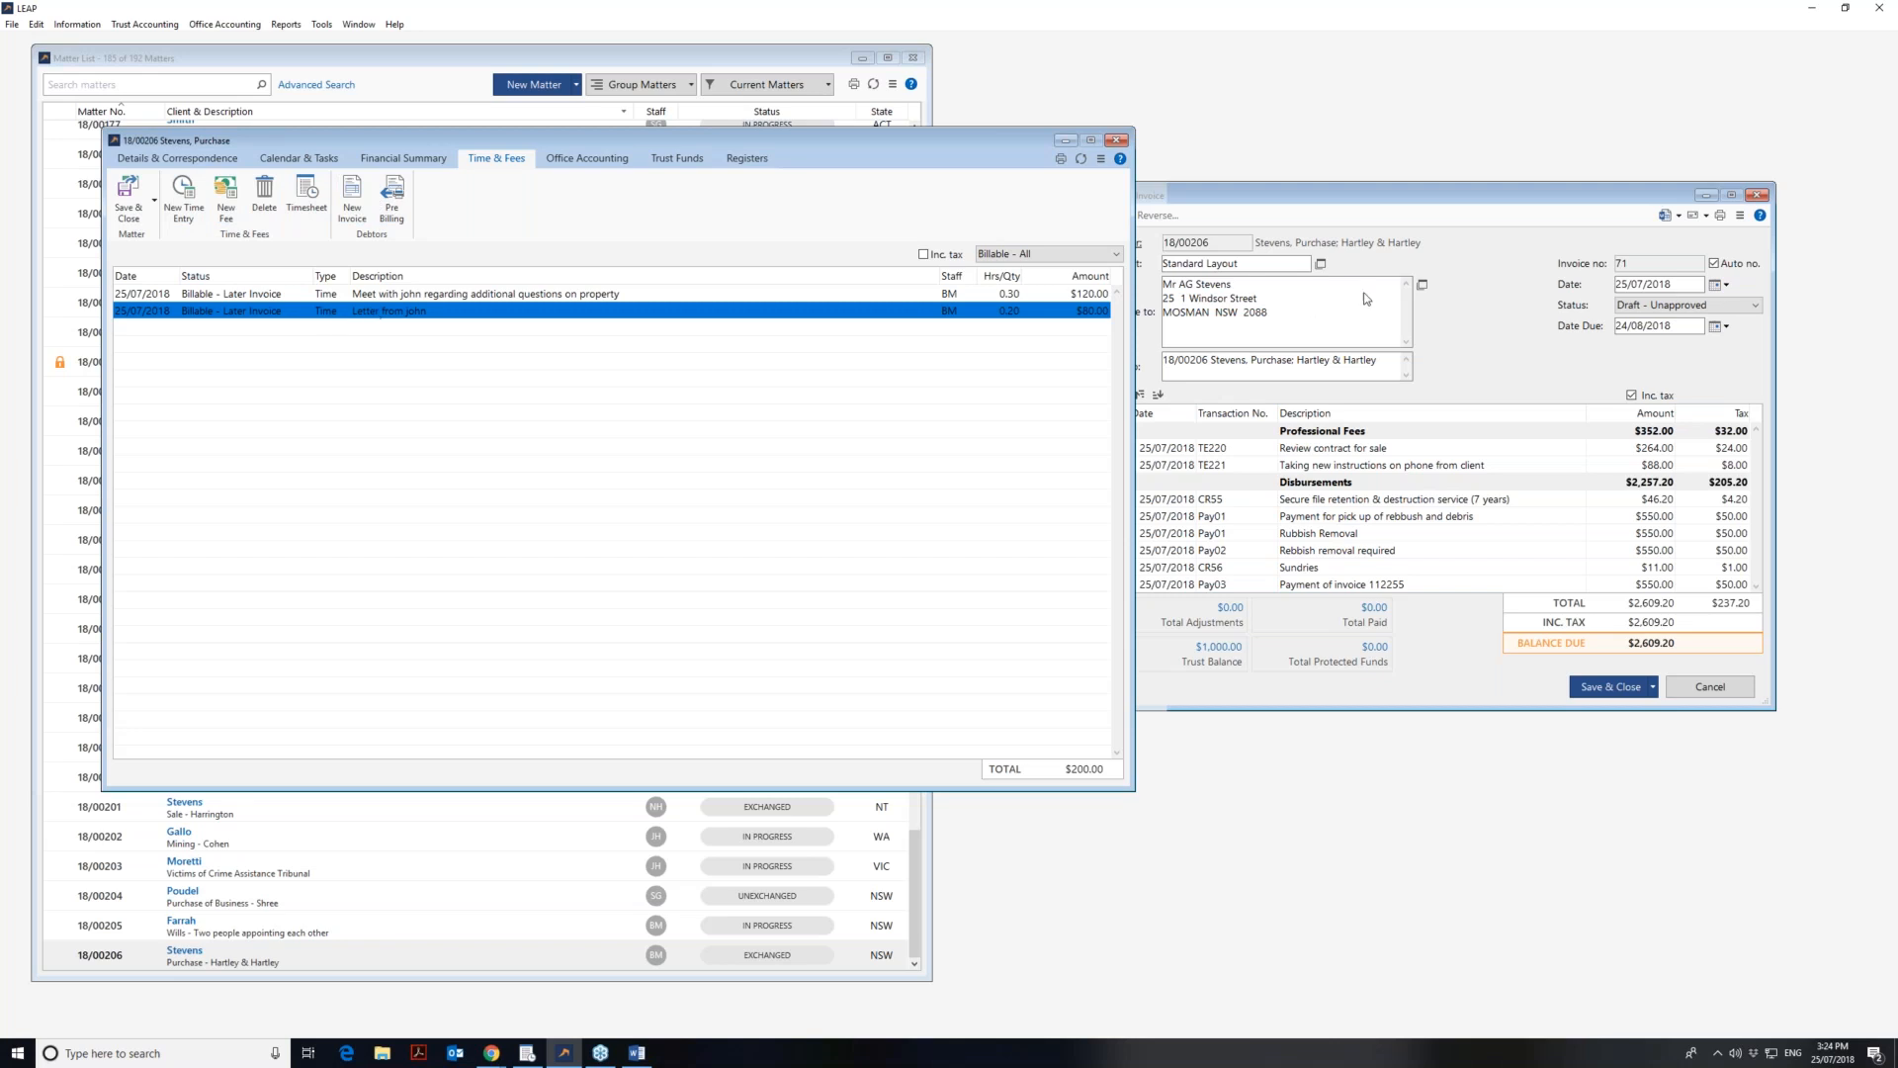
pyautogui.click(1557, 193)
pyautogui.moveTo(1557, 193); pyautogui.dragTo(1494, 181)
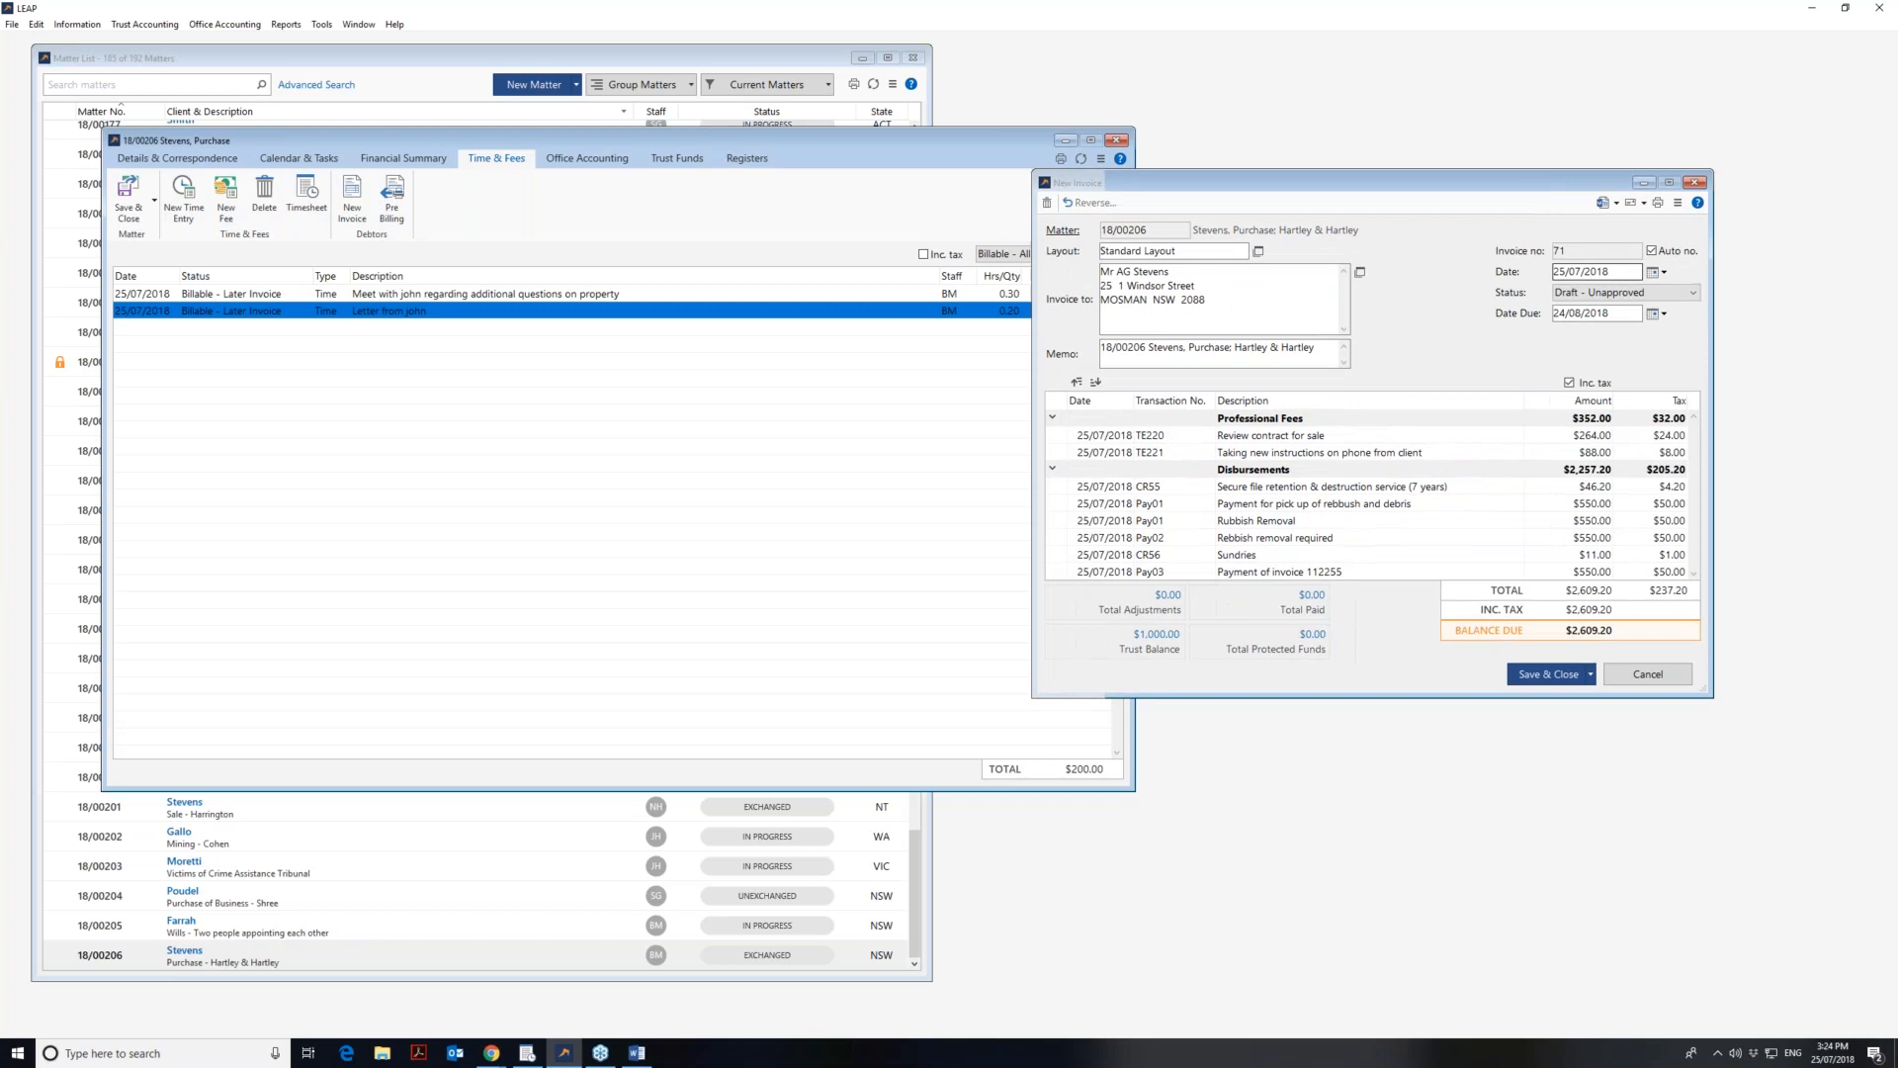
# - Review the new invoice's status options, keeping Draft - Unapproved, and compare the meeting time entry with the invoiced professional fees
pyautogui.click(1646, 296)
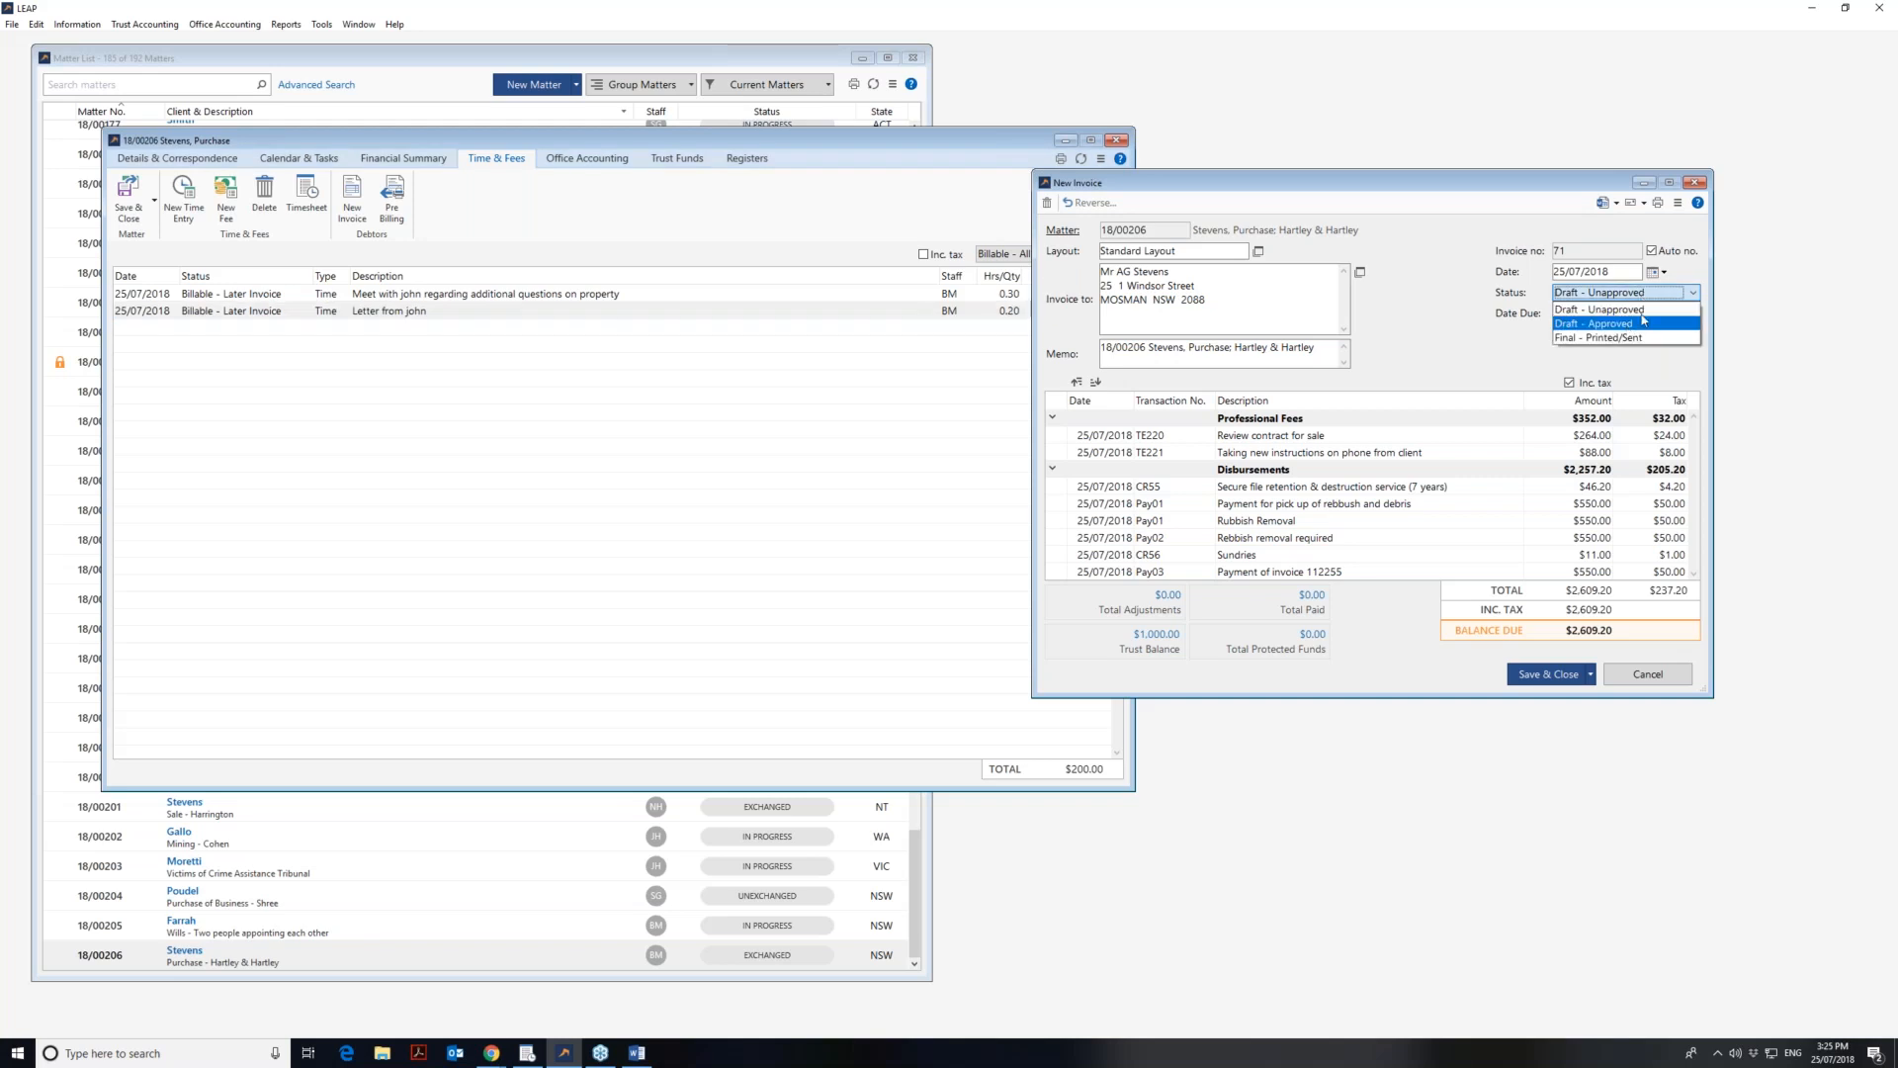
pyautogui.click(1676, 221)
pyautogui.click(1649, 296)
pyautogui.click(1593, 231)
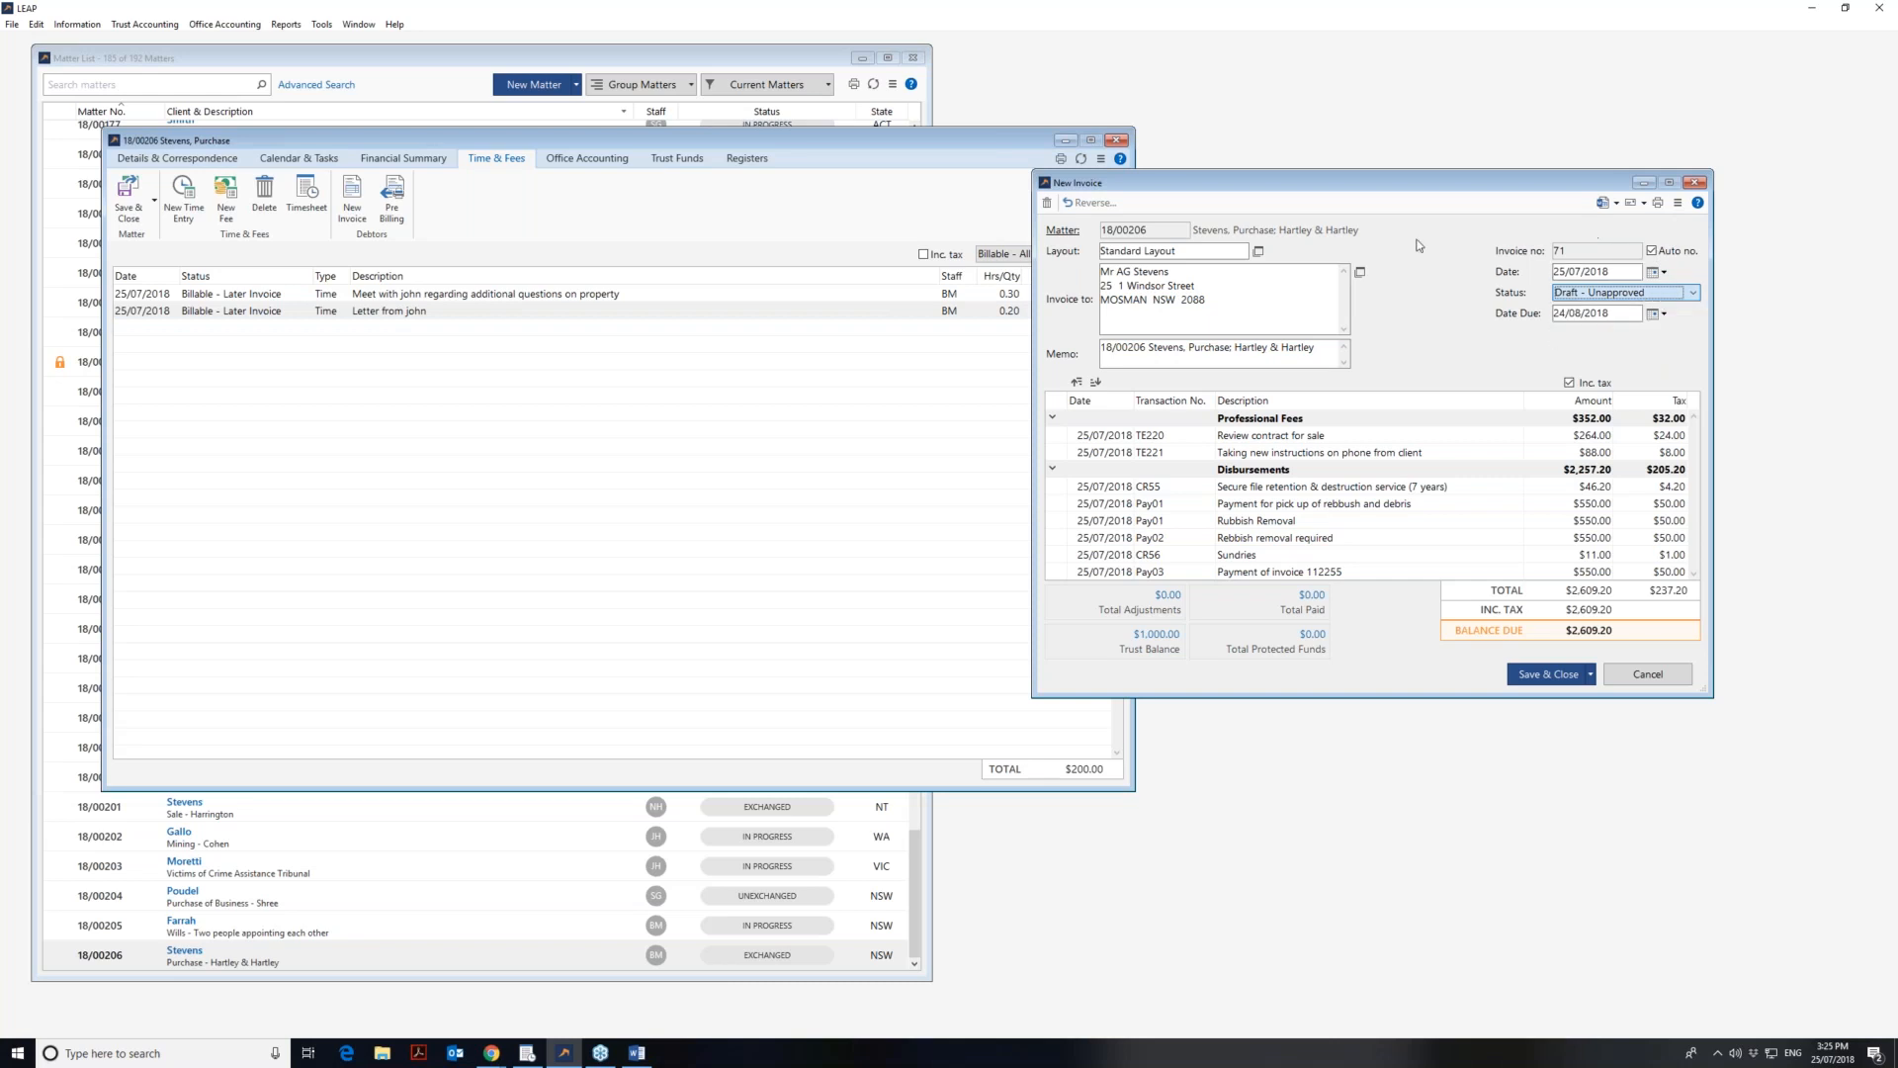
pyautogui.moveTo(540, 296); pyautogui.dragTo(1242, 458)
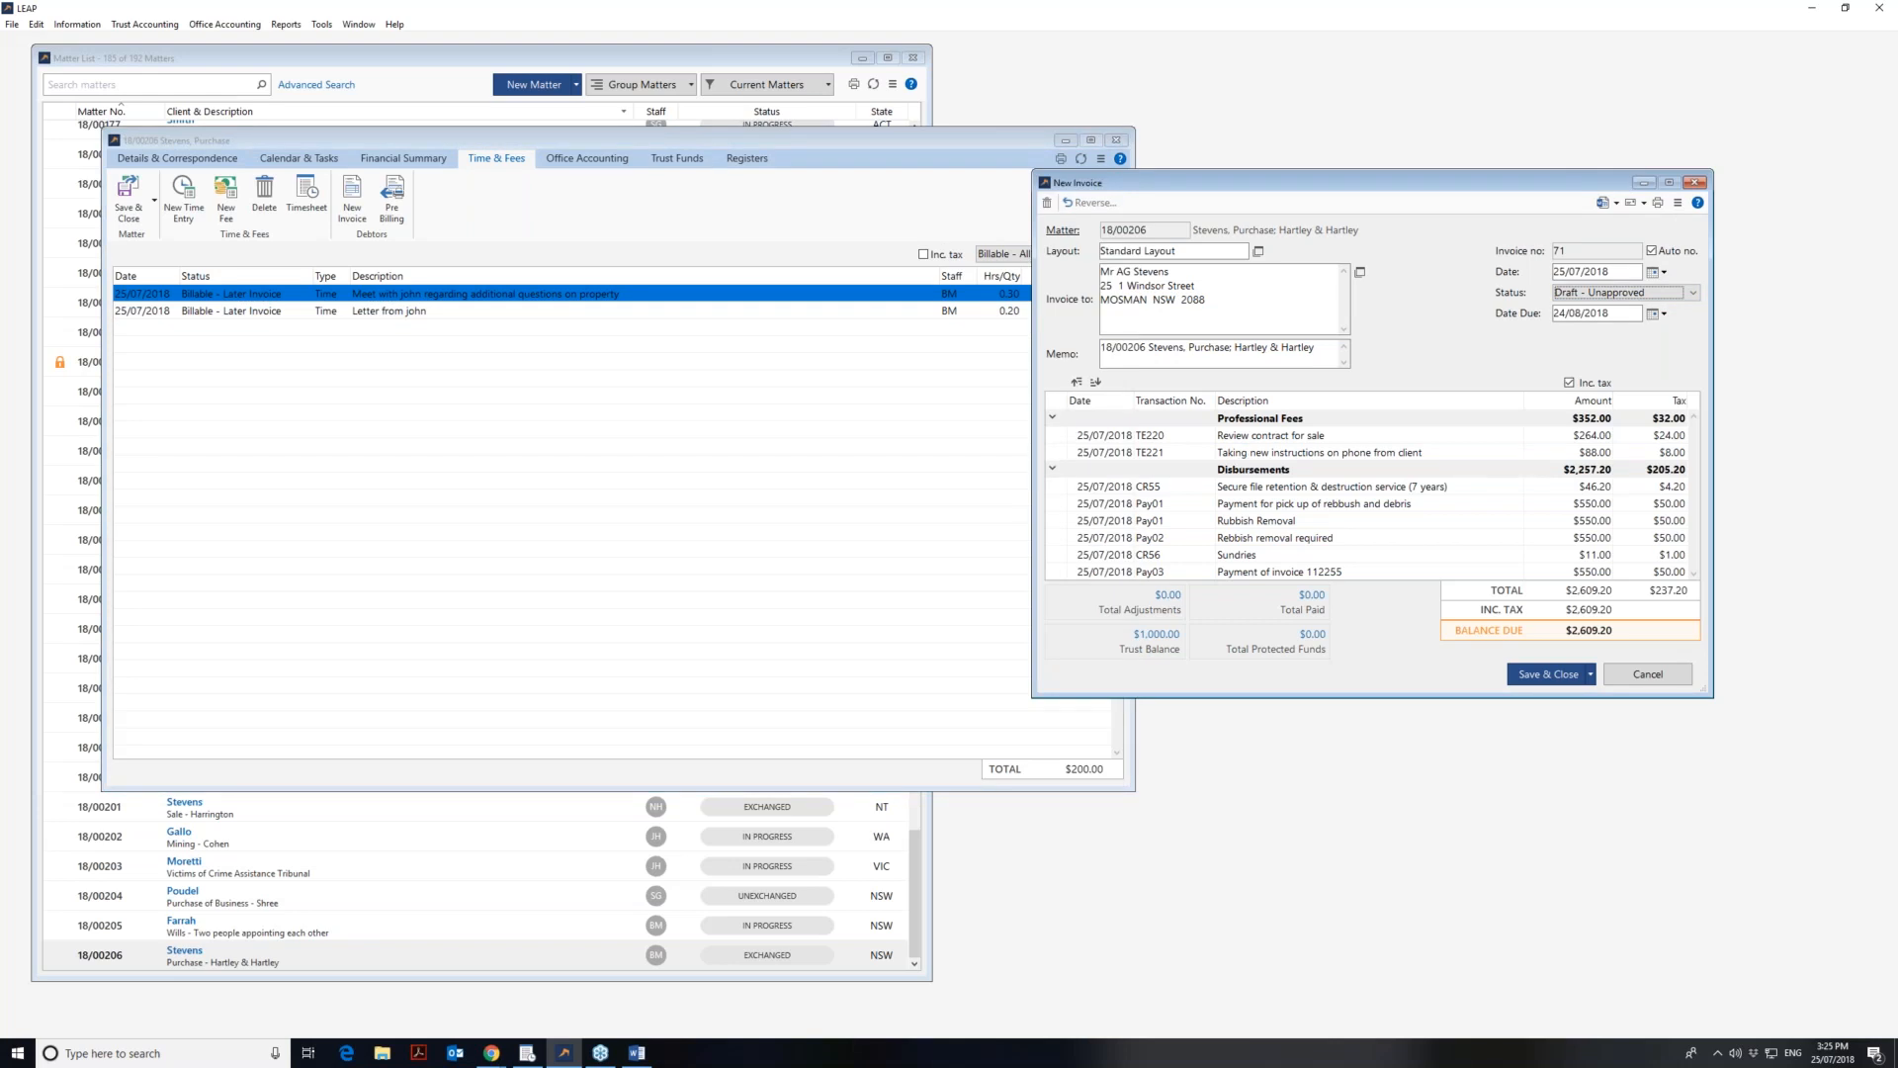
# - Move the meeting and letter time entries onto the new invoice, and return both to the matter's uninvoiced time entries
pyautogui.click(473, 303)
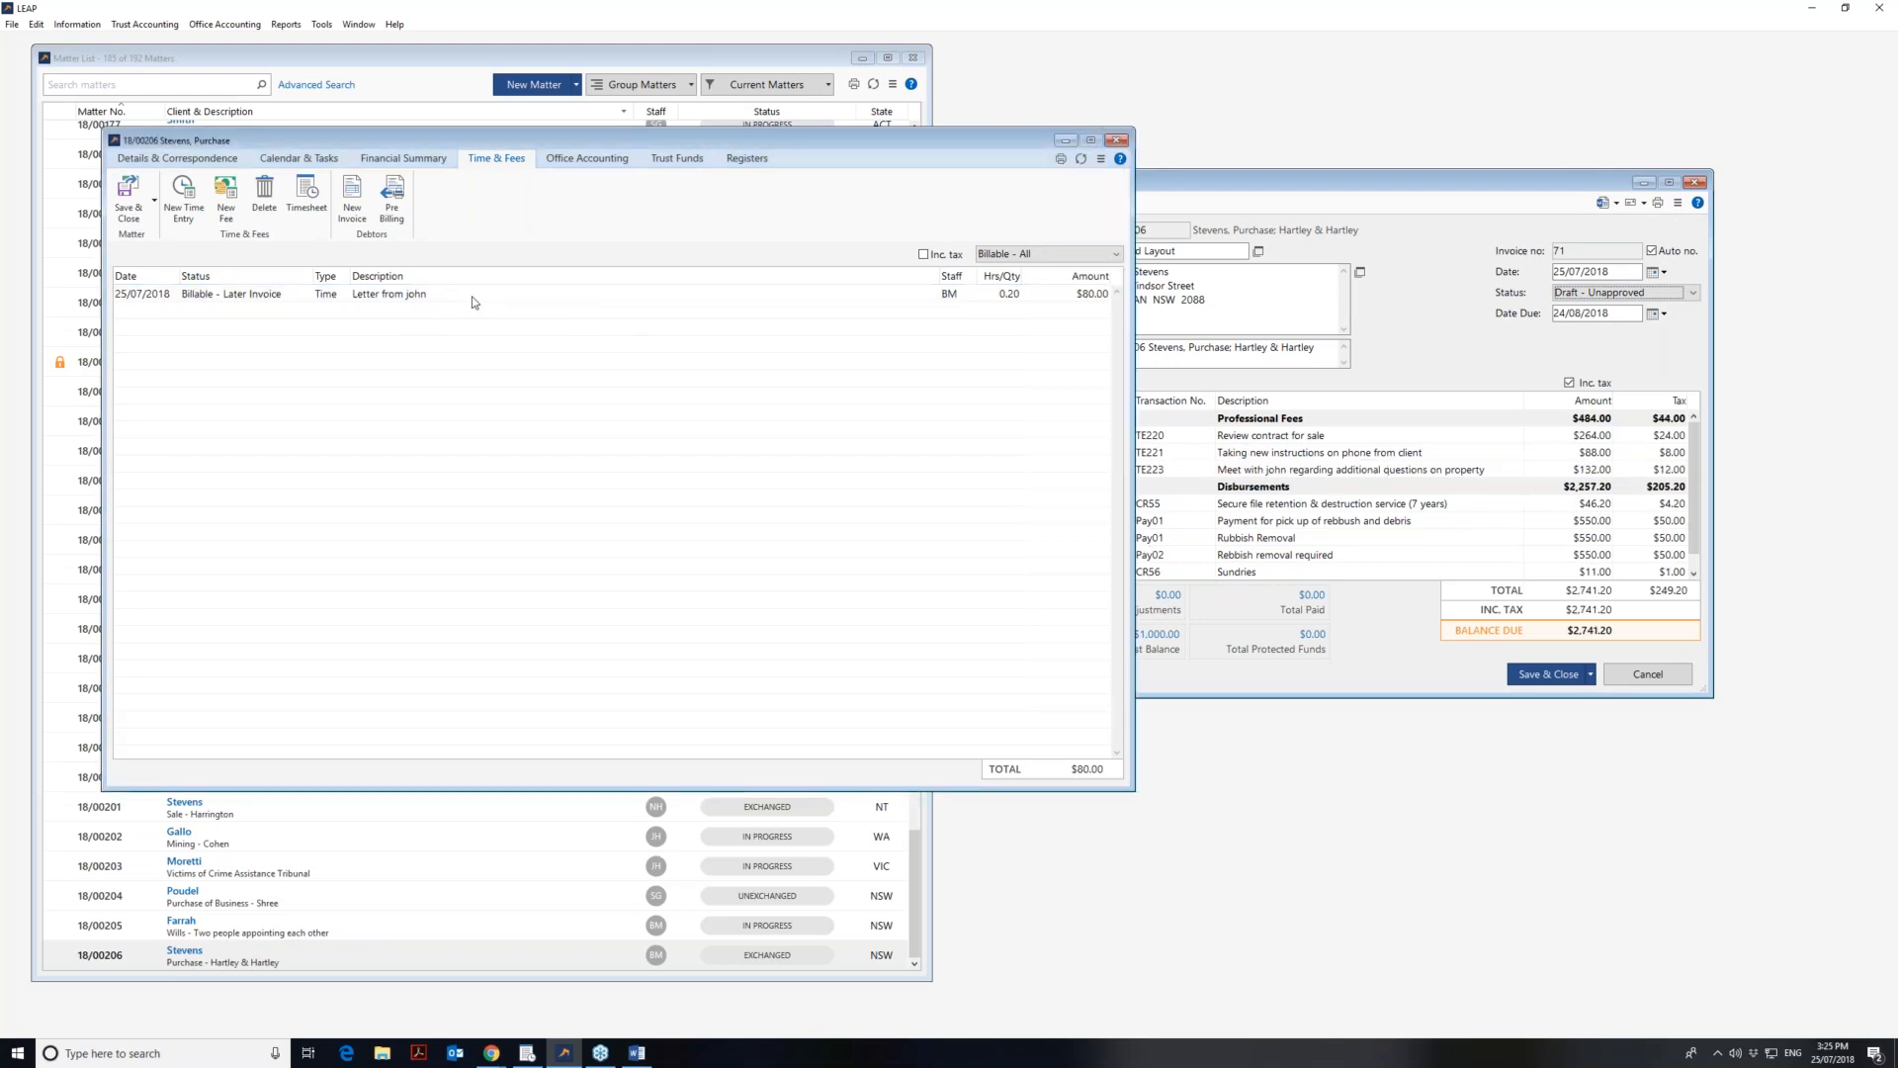
pyautogui.moveTo(473, 303); pyautogui.dragTo(1469, 486)
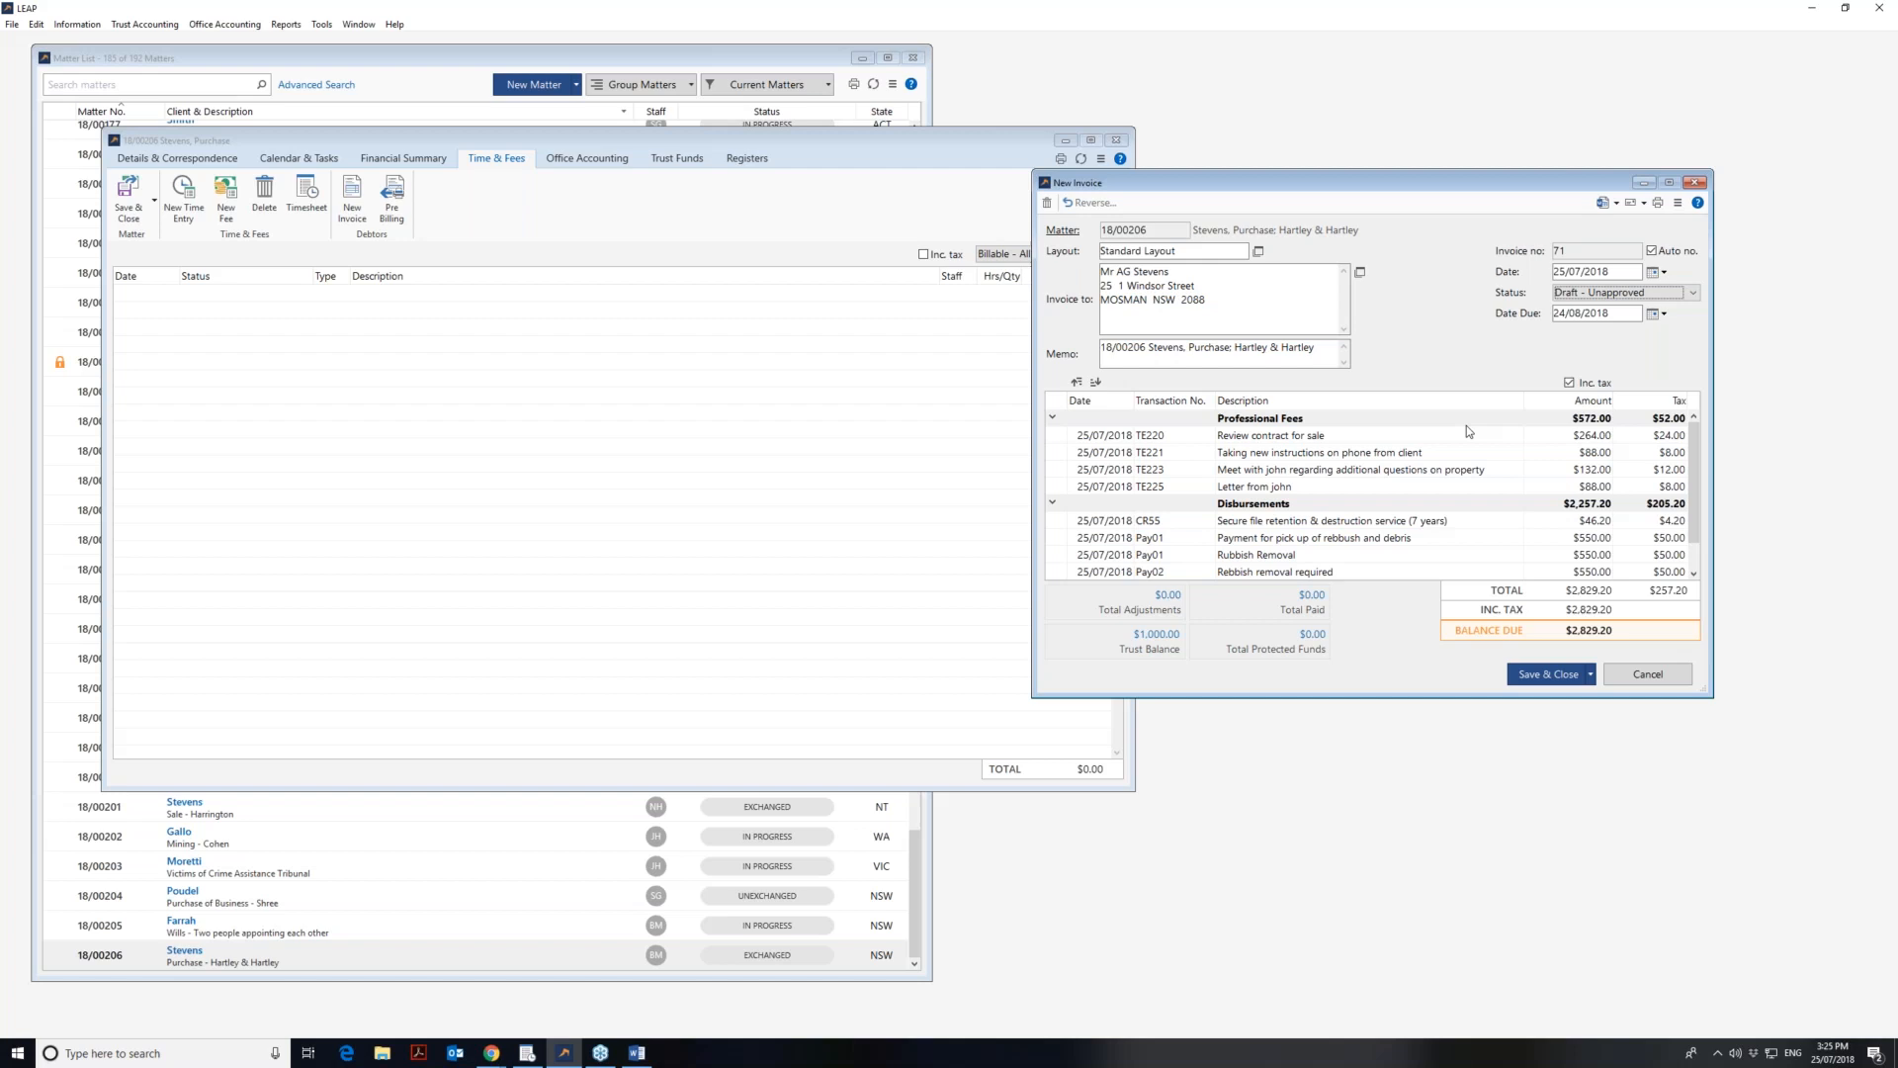
pyautogui.click(1454, 486)
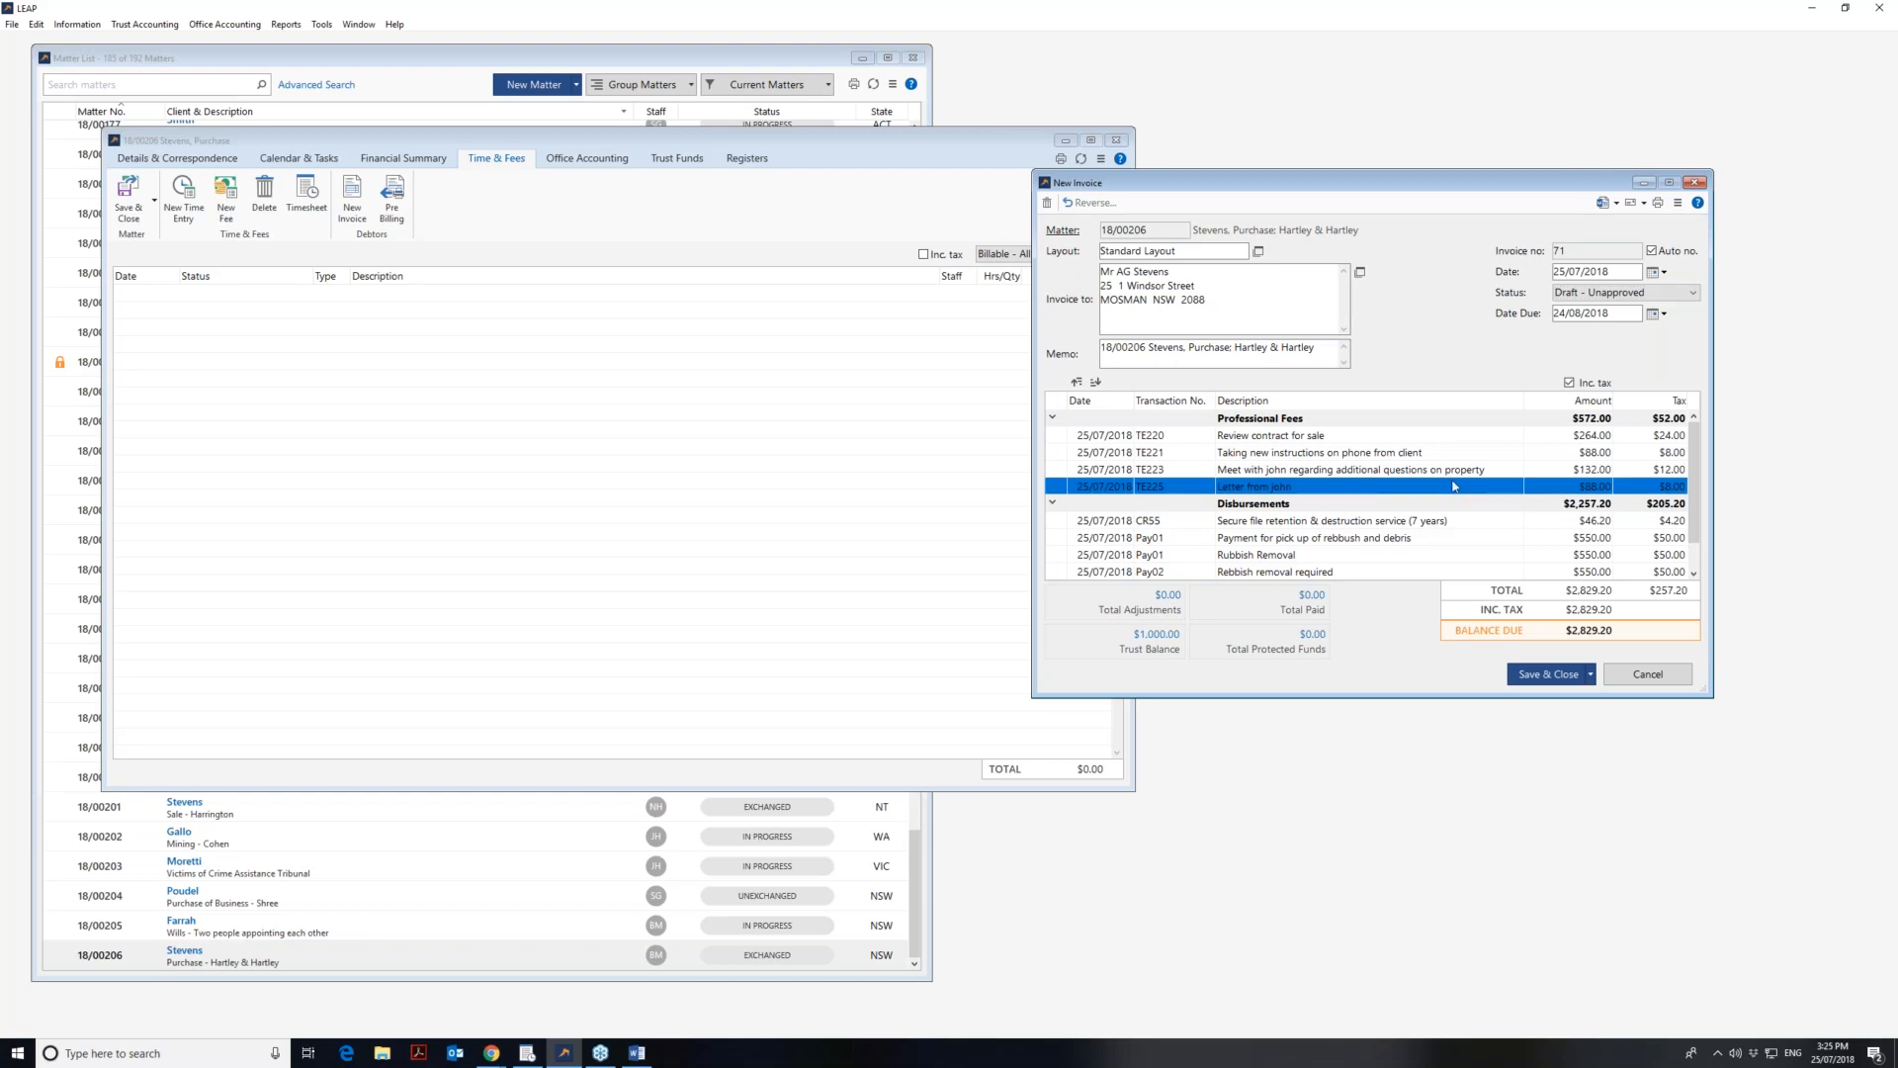
pyautogui.moveTo(1453, 485); pyautogui.dragTo(899, 372)
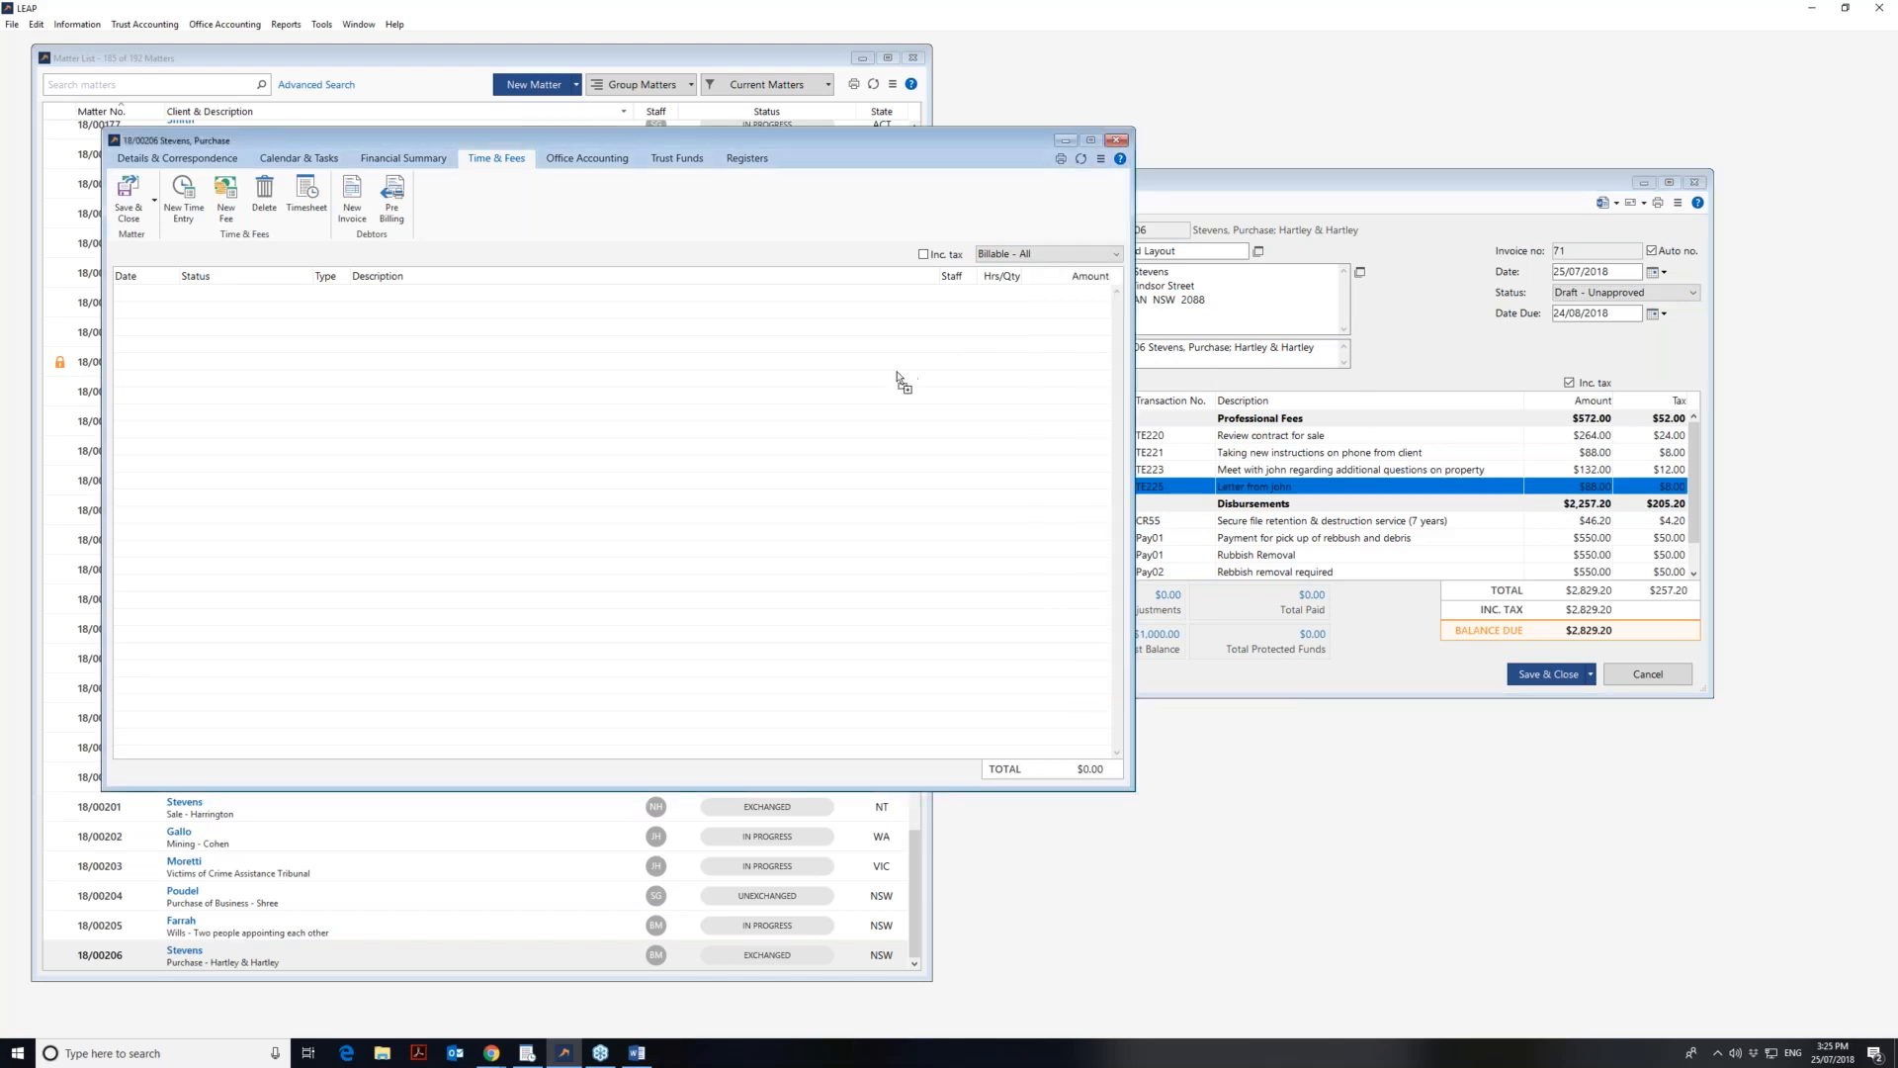
pyautogui.click(1359, 471)
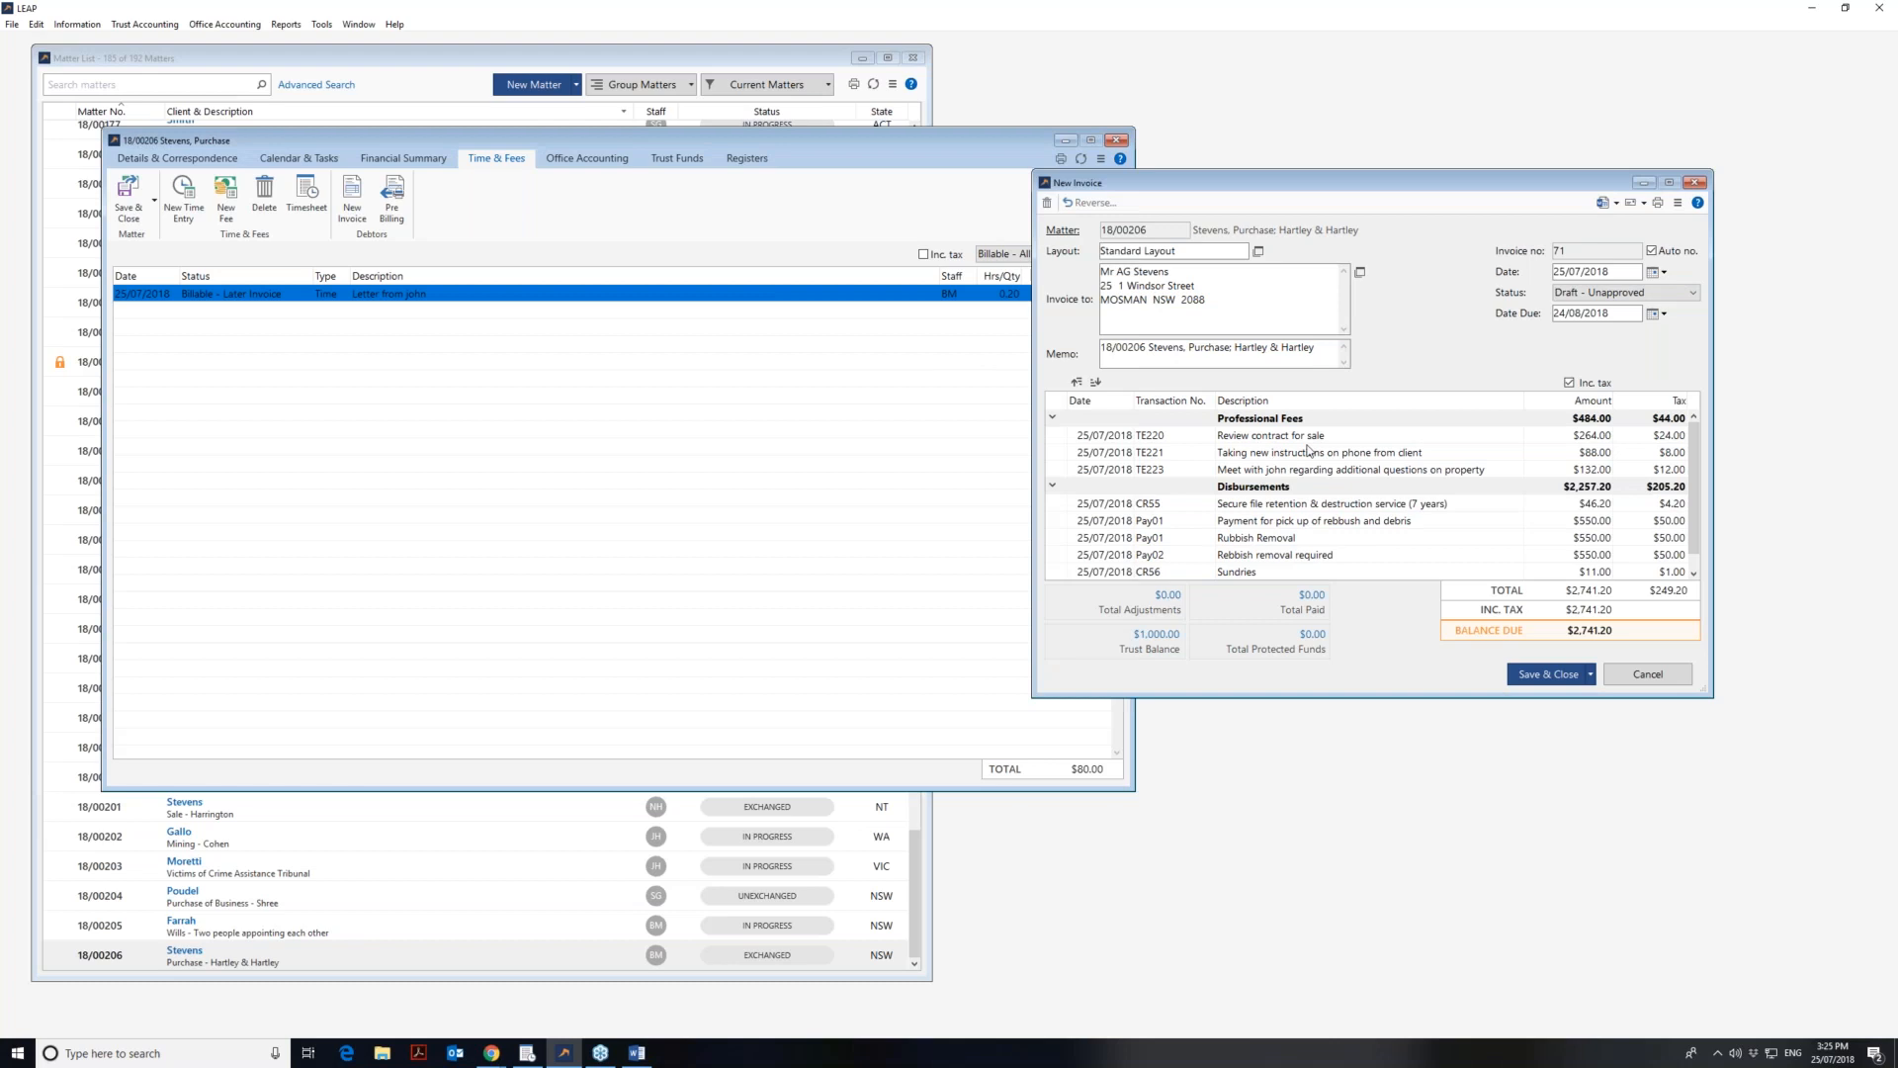
pyautogui.moveTo(1360, 472); pyautogui.dragTo(839, 328)
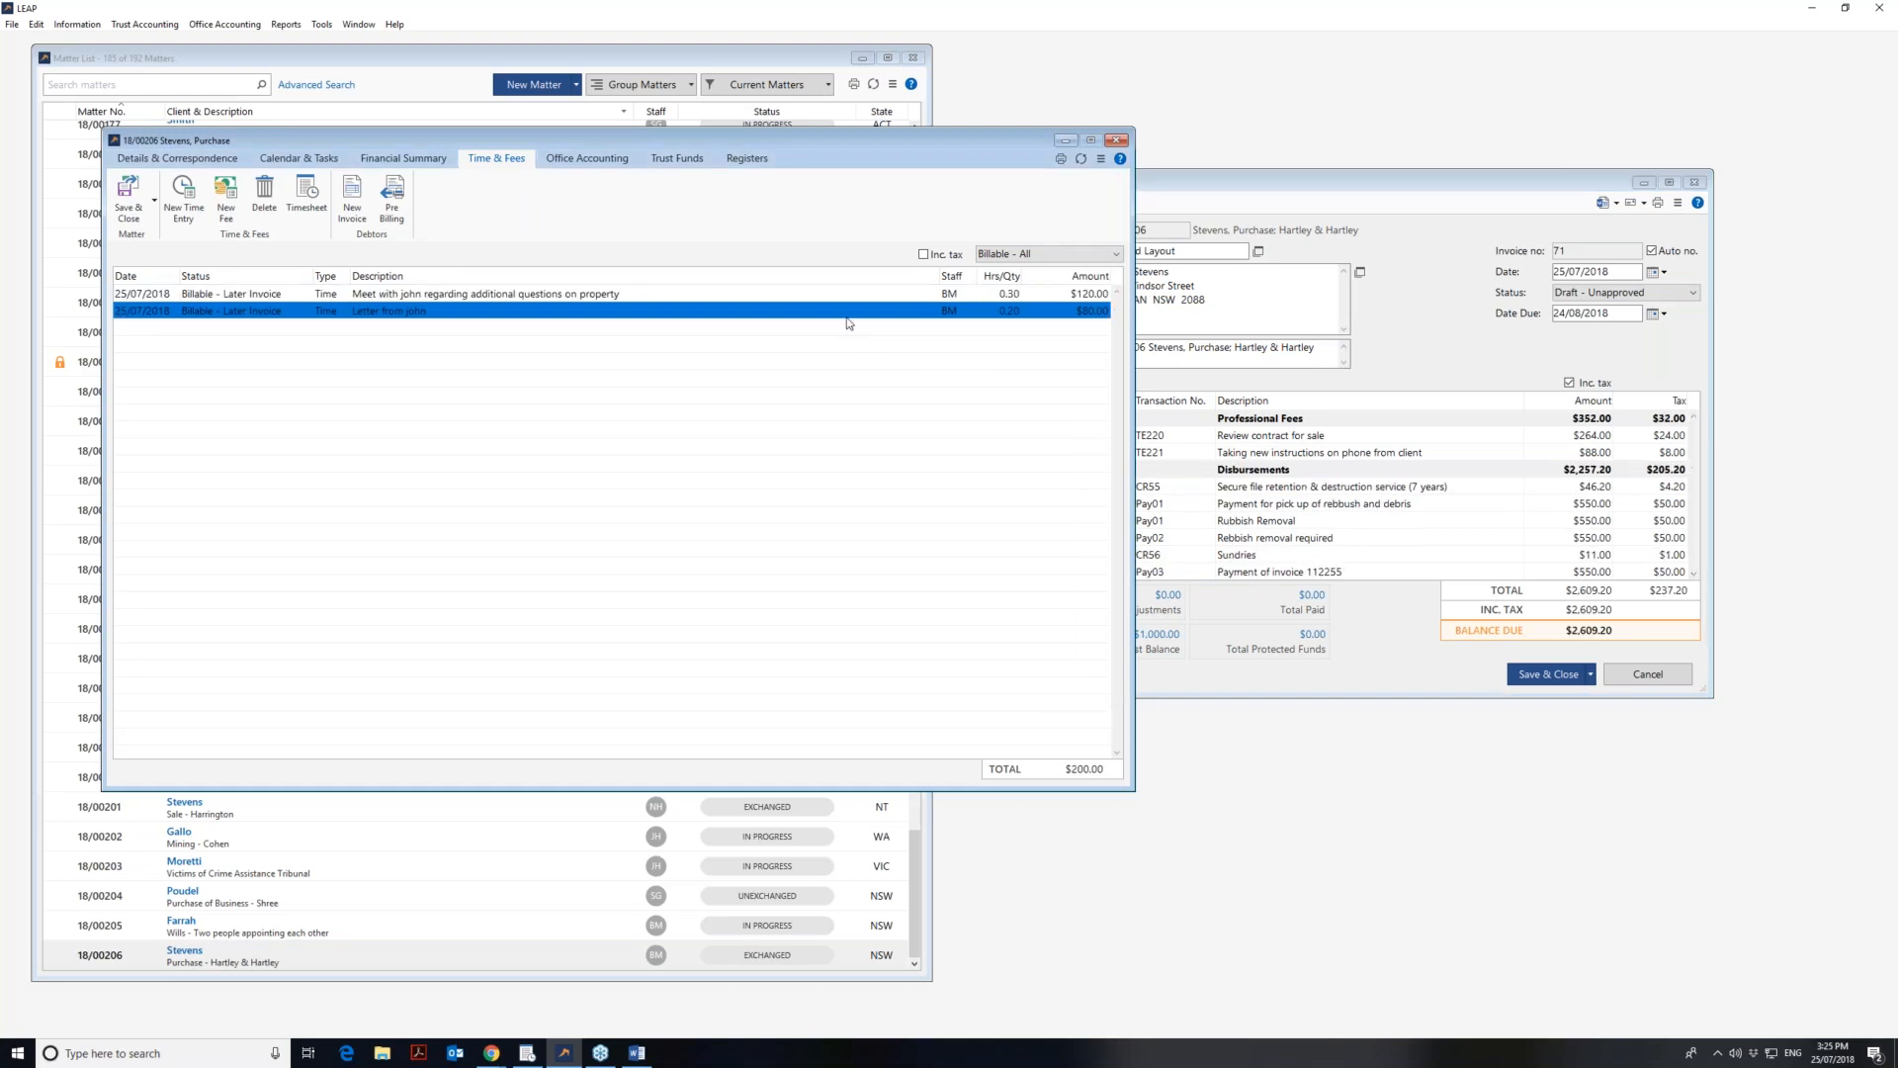
pyautogui.click(1410, 197)
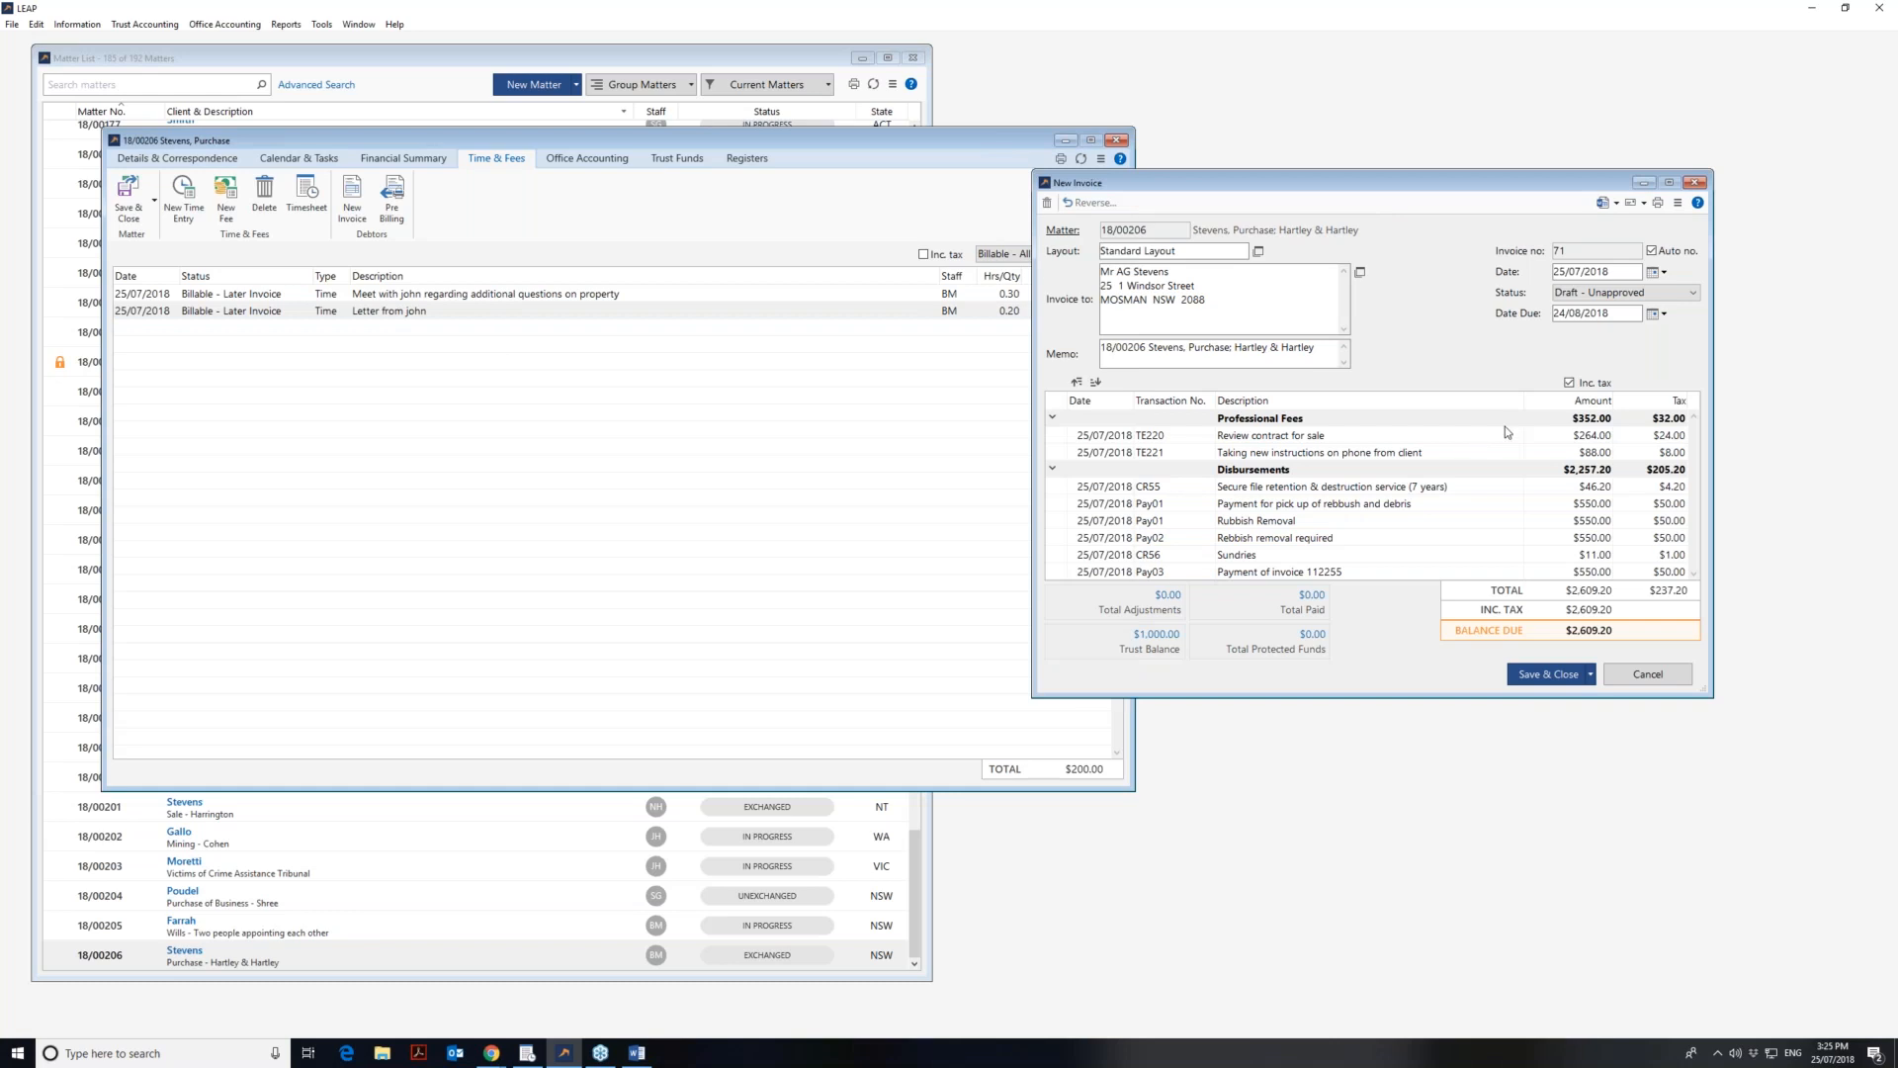
# - Review the new invoice's status options, try Final - Printed/Sent, and set the status to Draft - Approved
pyautogui.click(1653, 295)
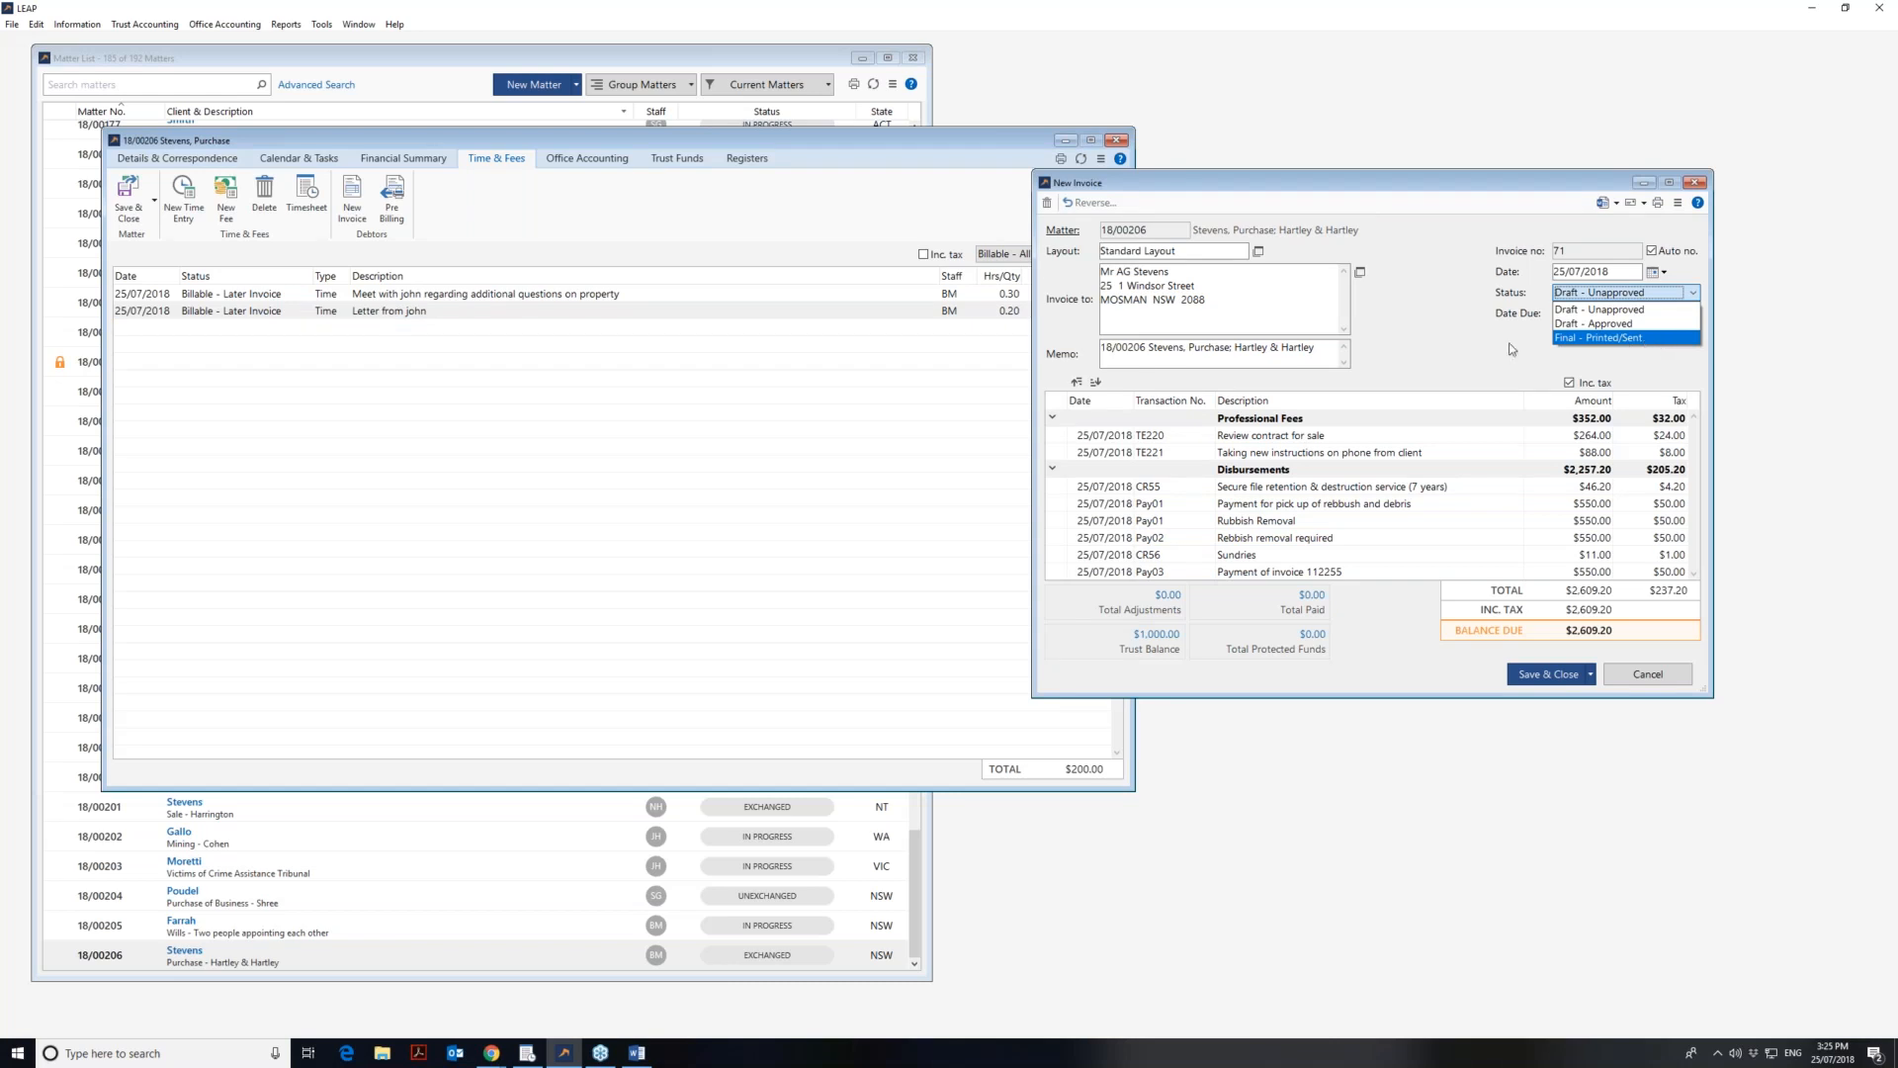
pyautogui.click(1451, 327)
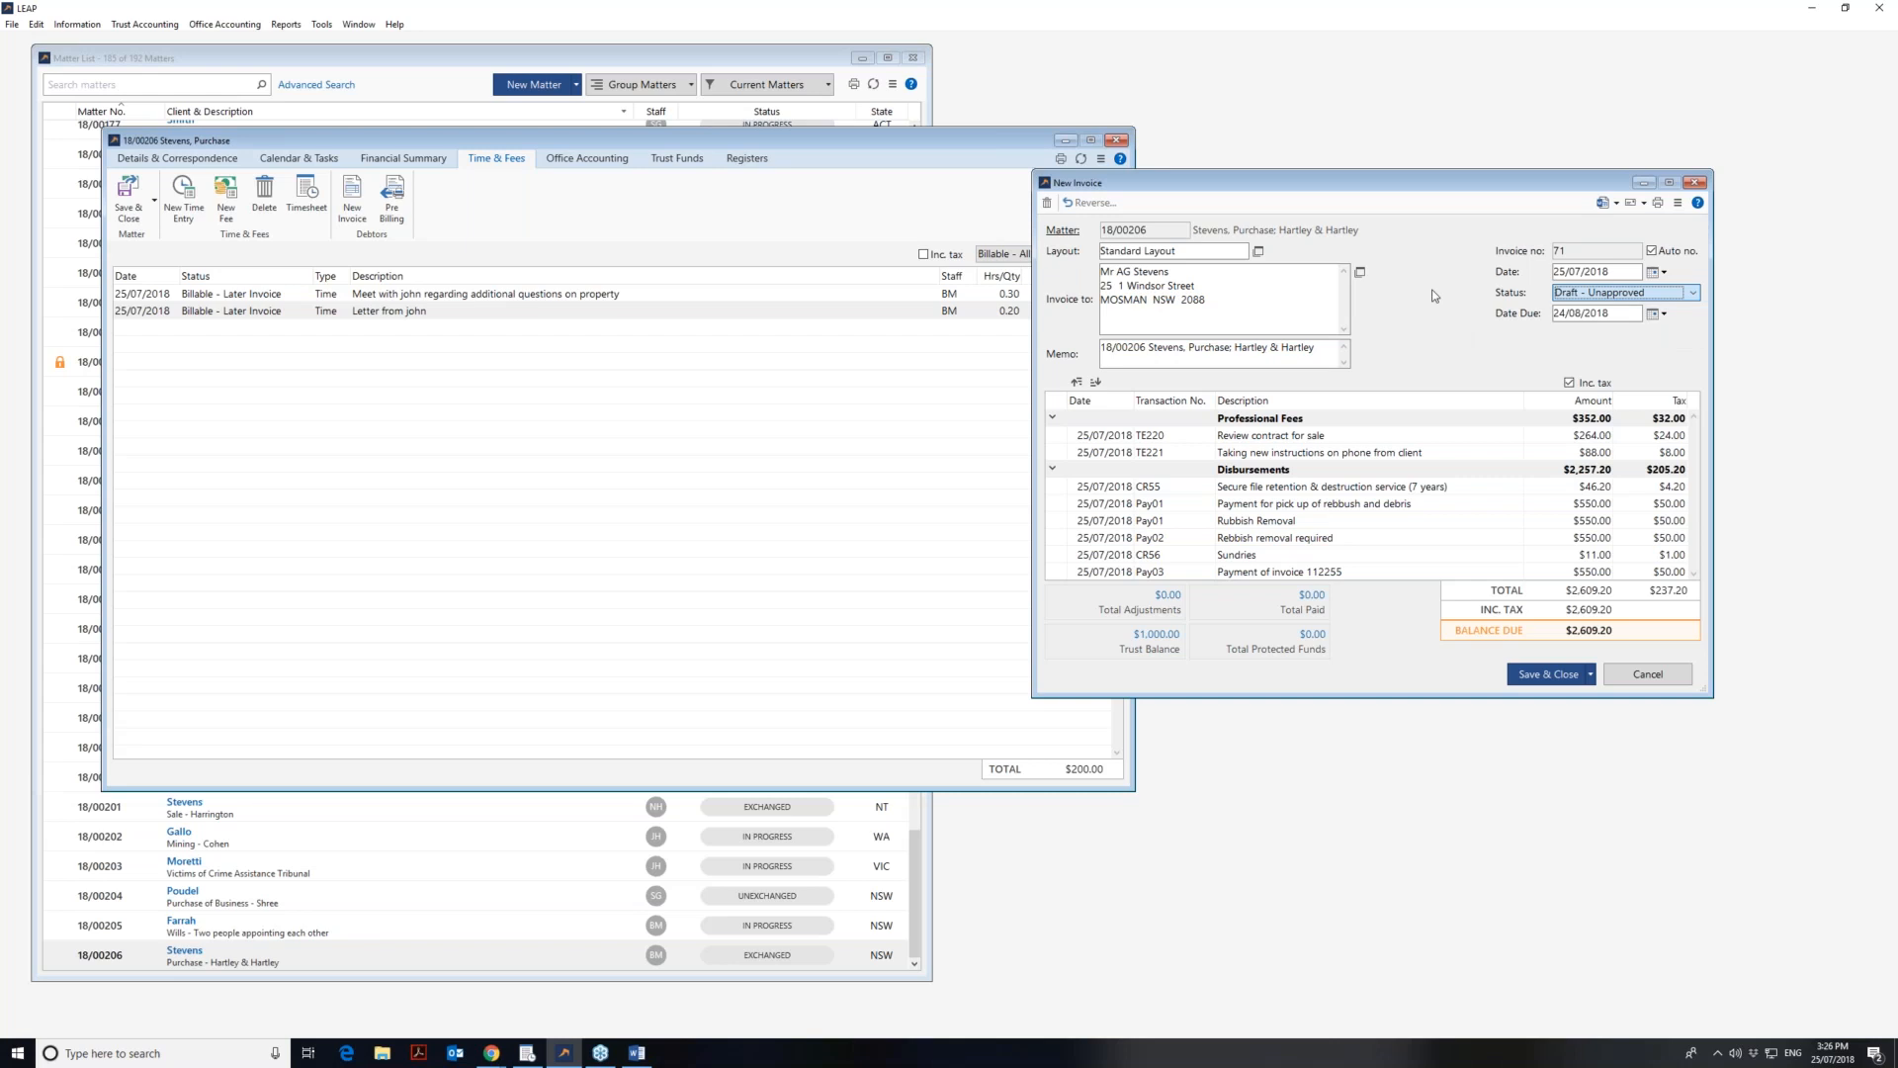
pyautogui.click(1693, 293)
pyautogui.click(1647, 335)
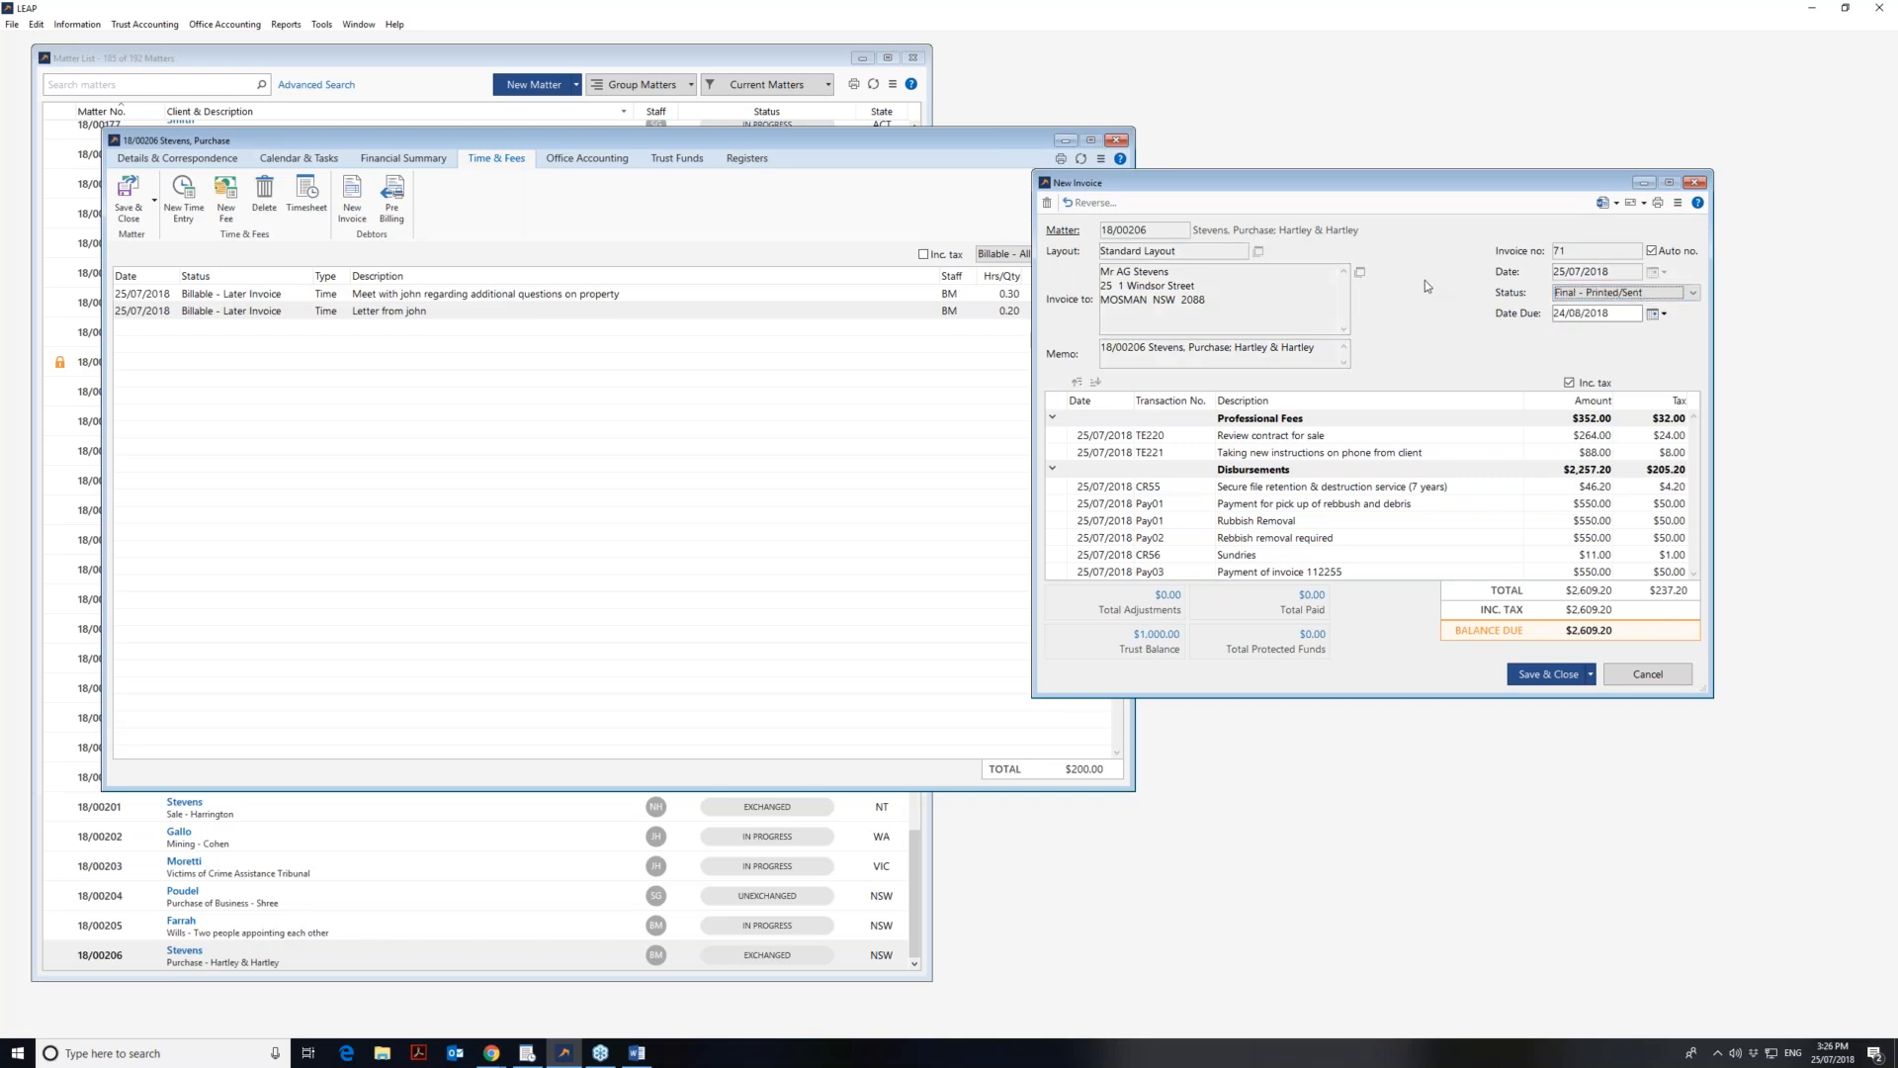
pyautogui.click(1622, 293)
pyautogui.click(1628, 323)
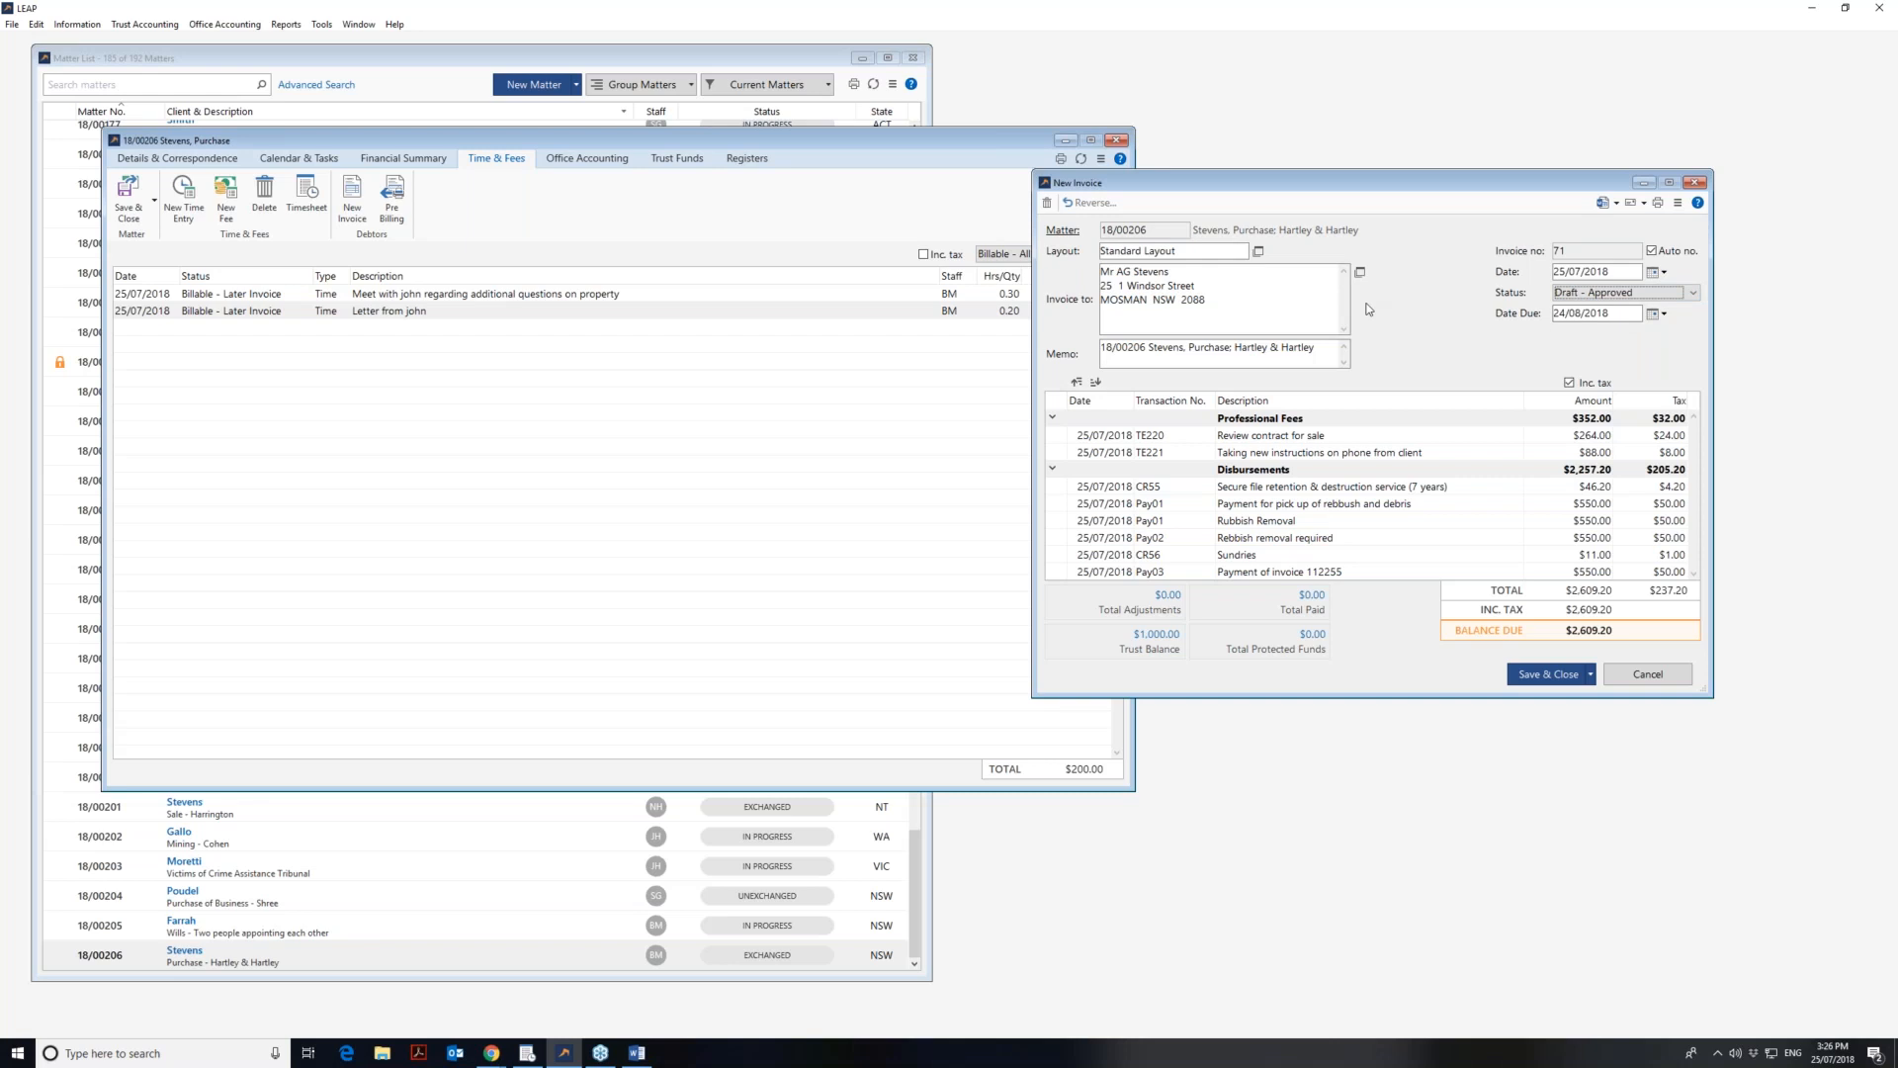
# - View the layouts available for the new invoice, keeping Standard Layout
pyautogui.click(1261, 254)
pyautogui.moveTo(1340, 203); pyautogui.dragTo(1427, 451)
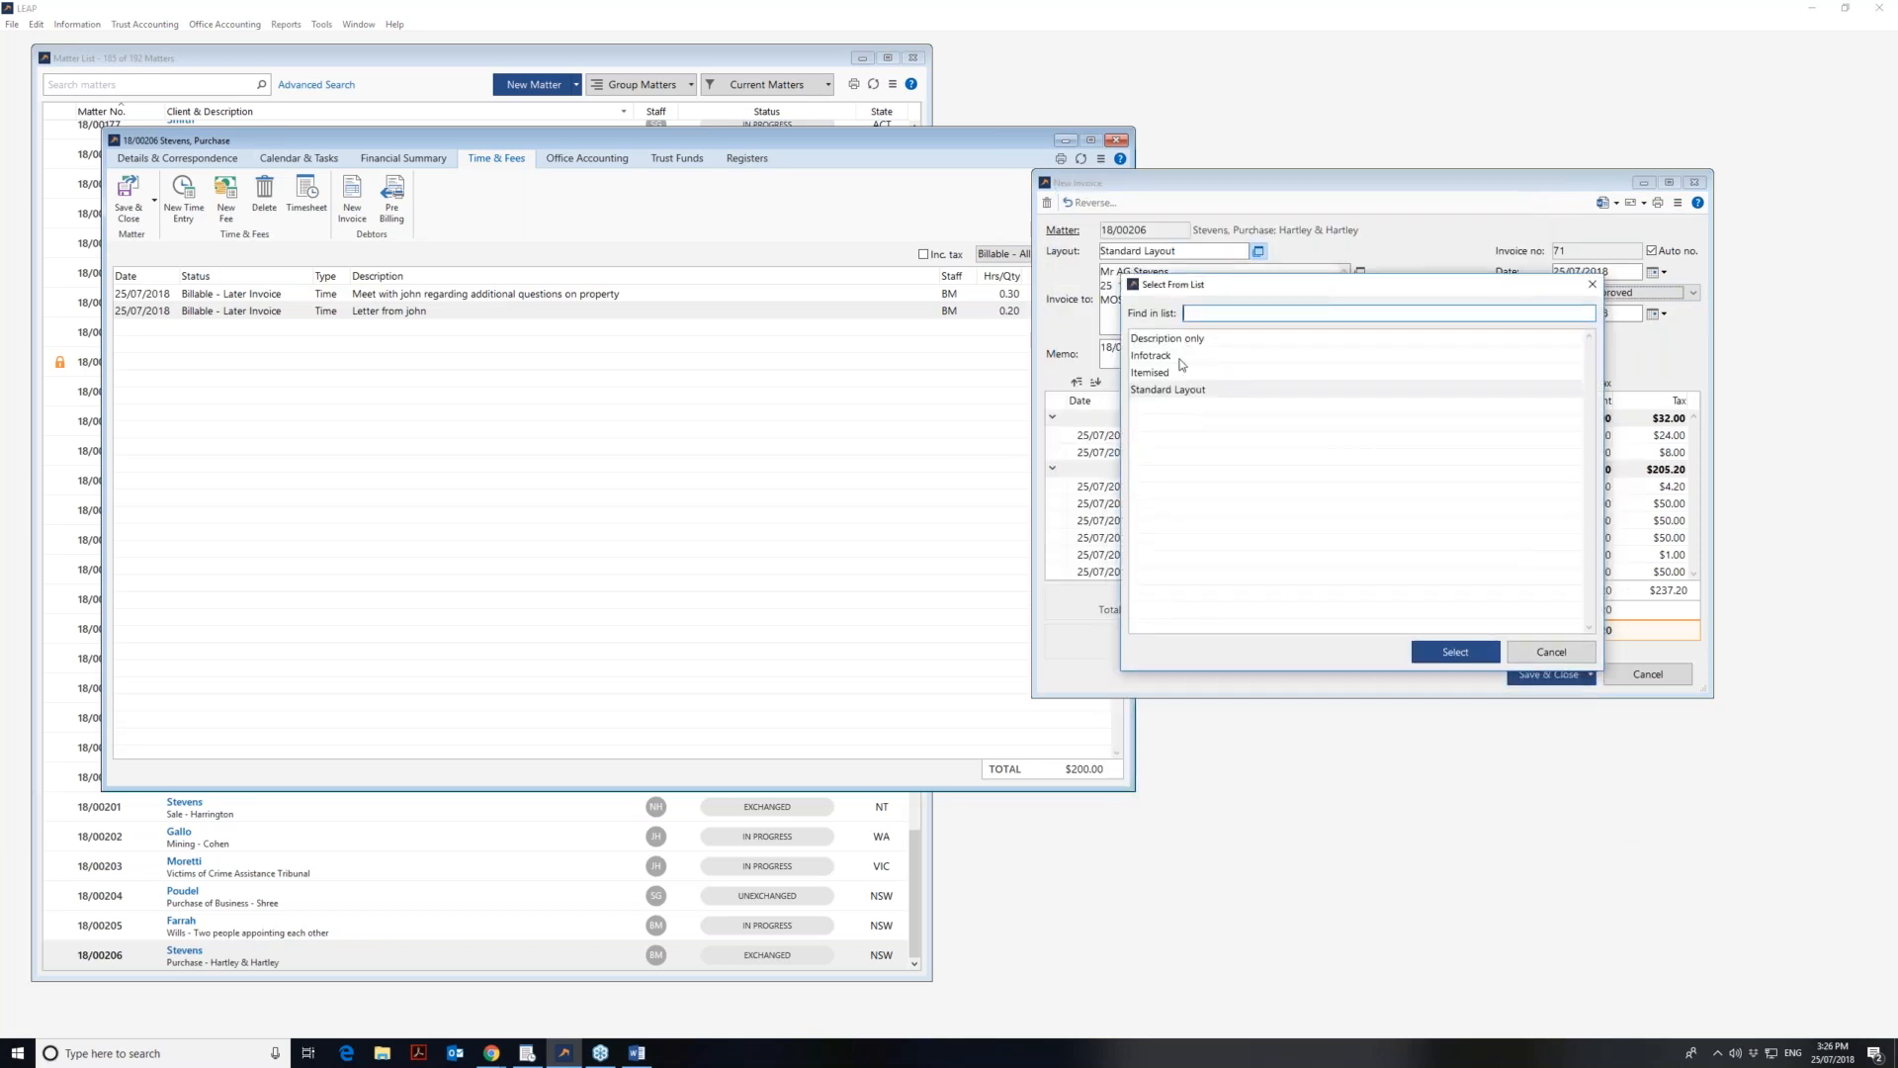
pyautogui.click(1205, 391)
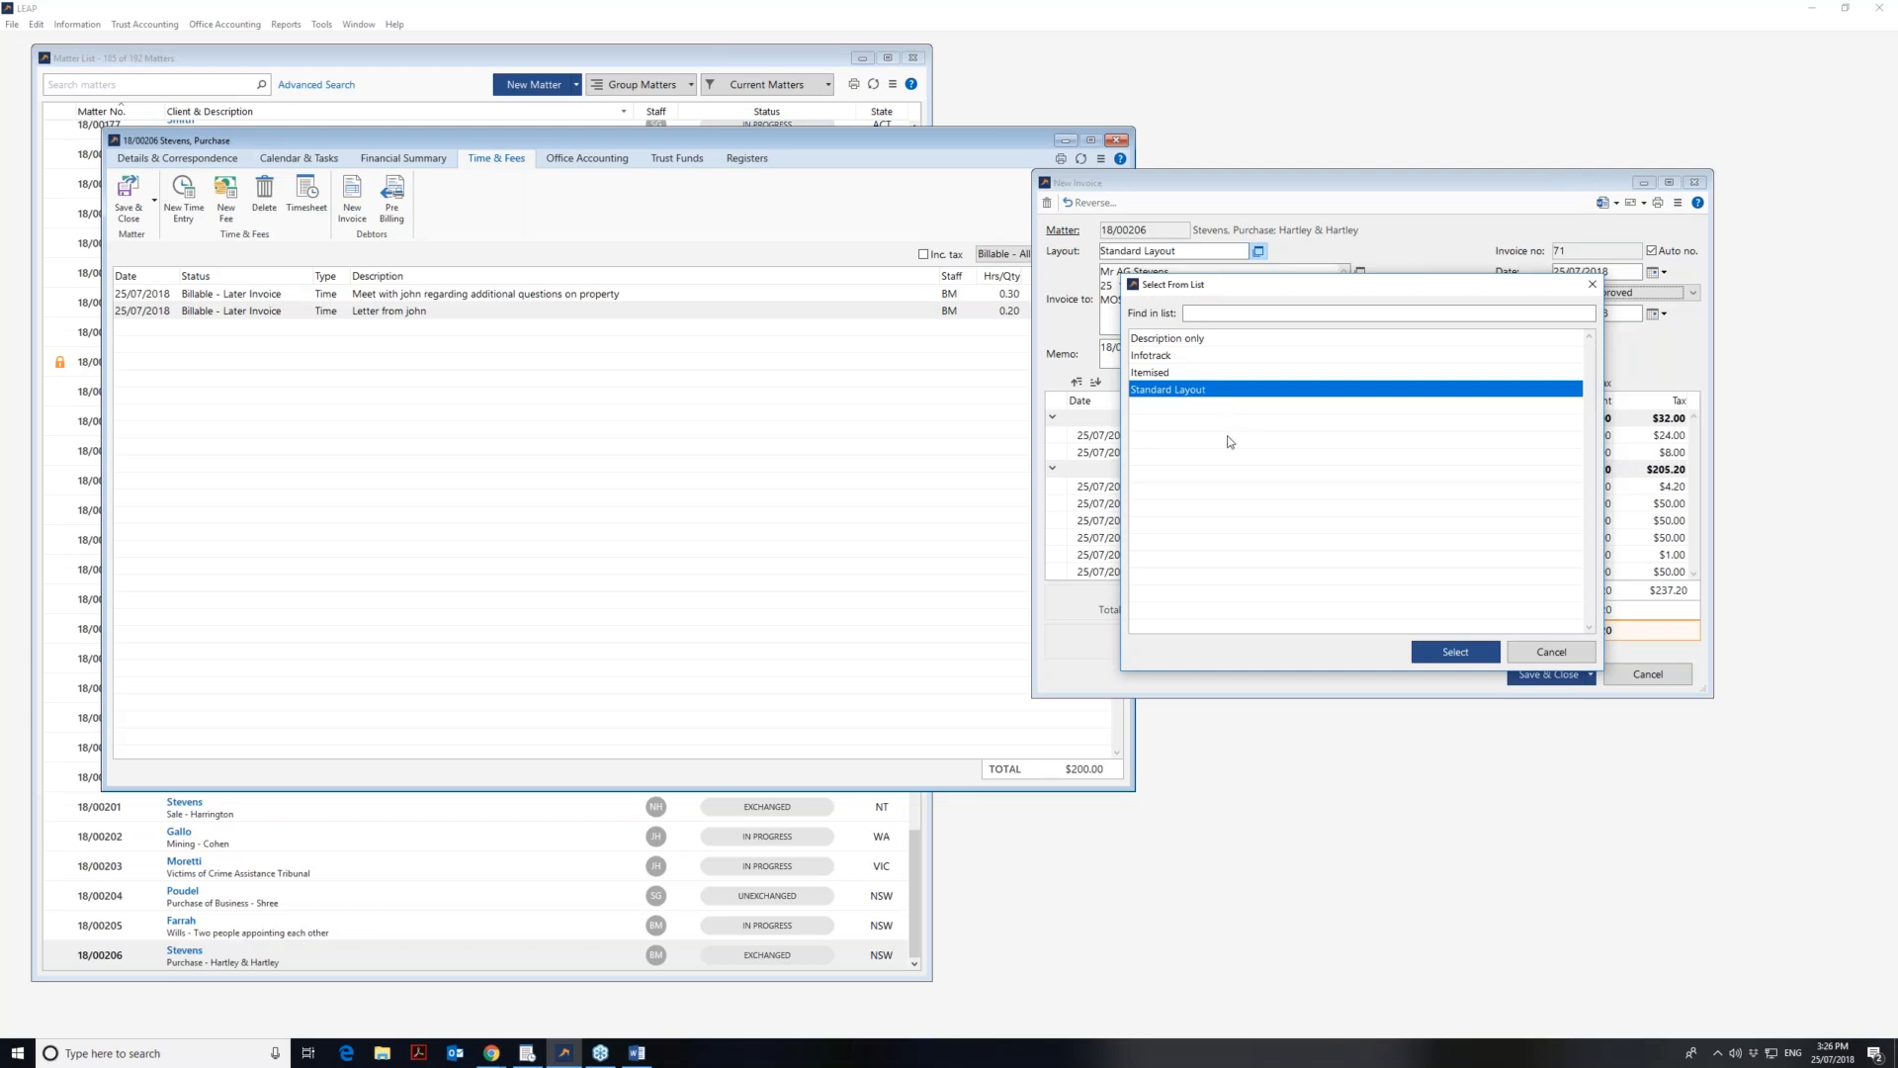
pyautogui.click(1592, 283)
# - Review the invoice's save options for protecting trust funds, trust to office transfer and applying credits, and save and close the invoice
pyautogui.click(1591, 674)
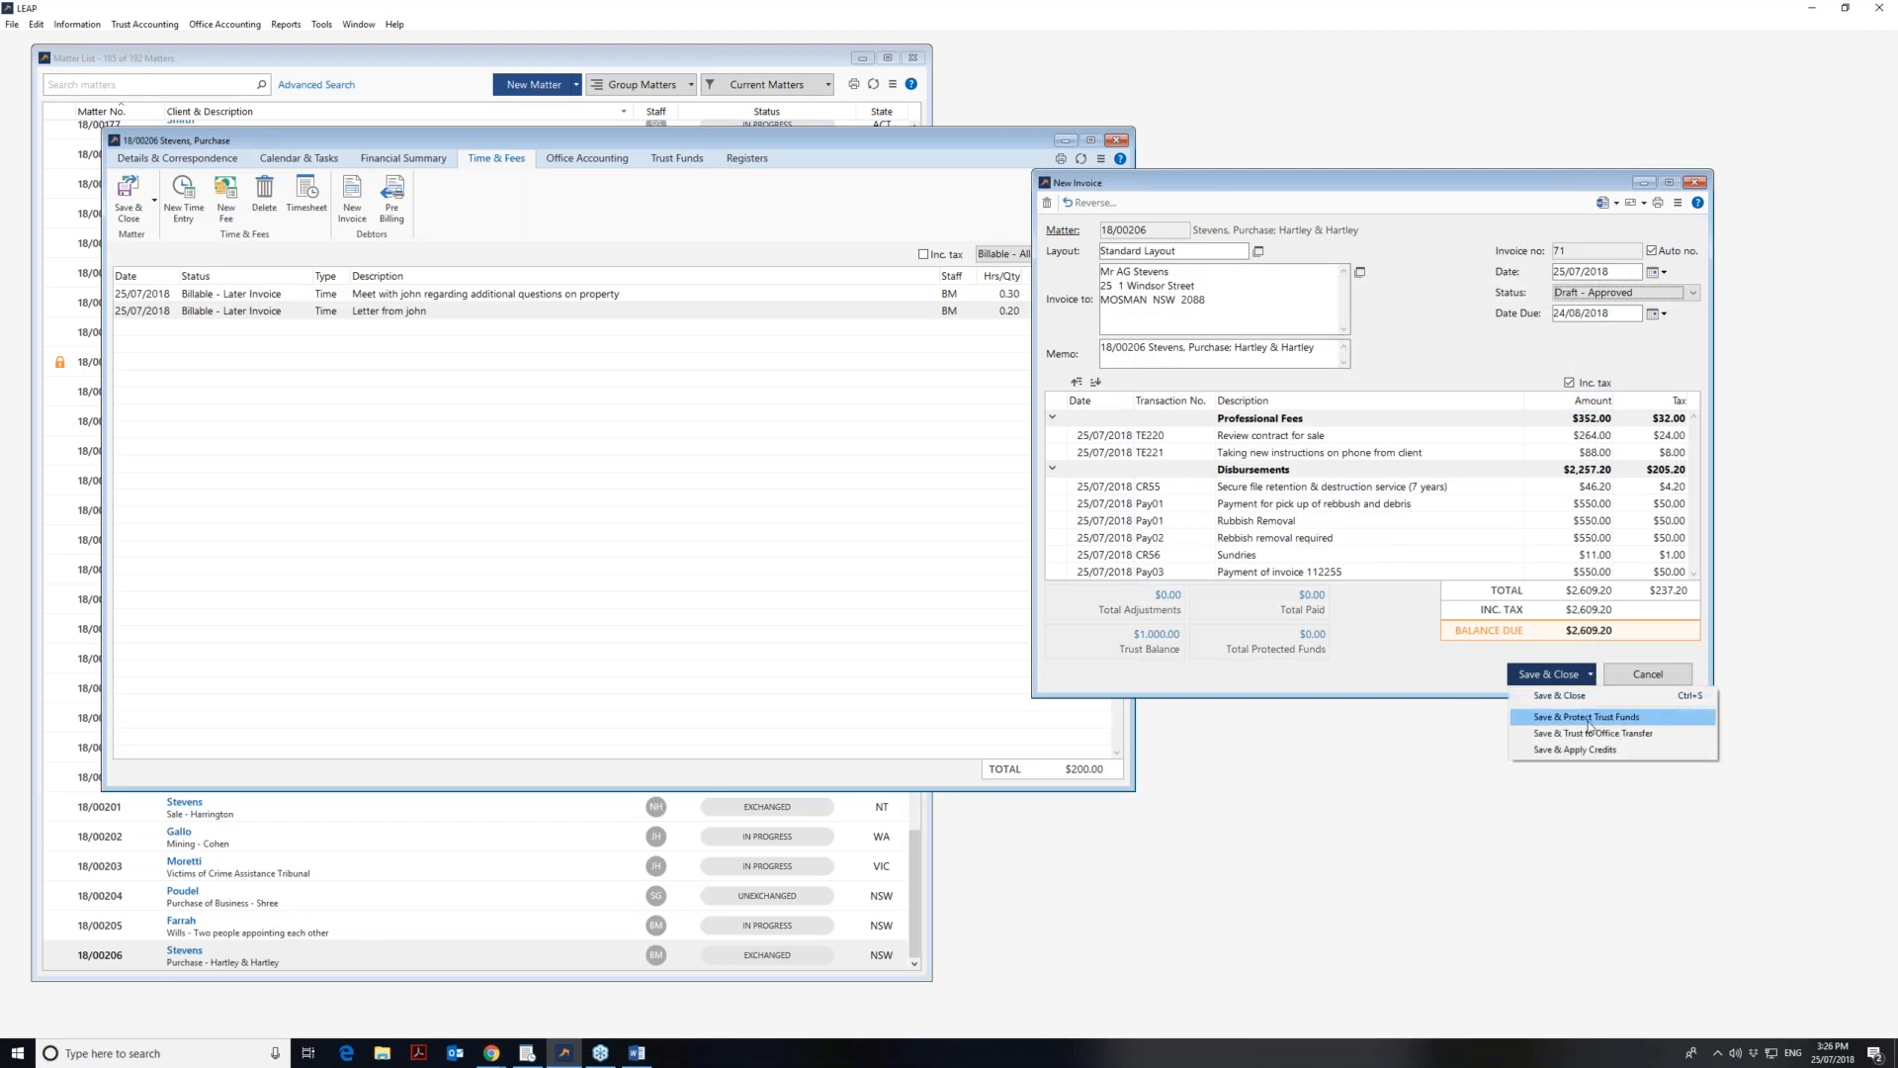
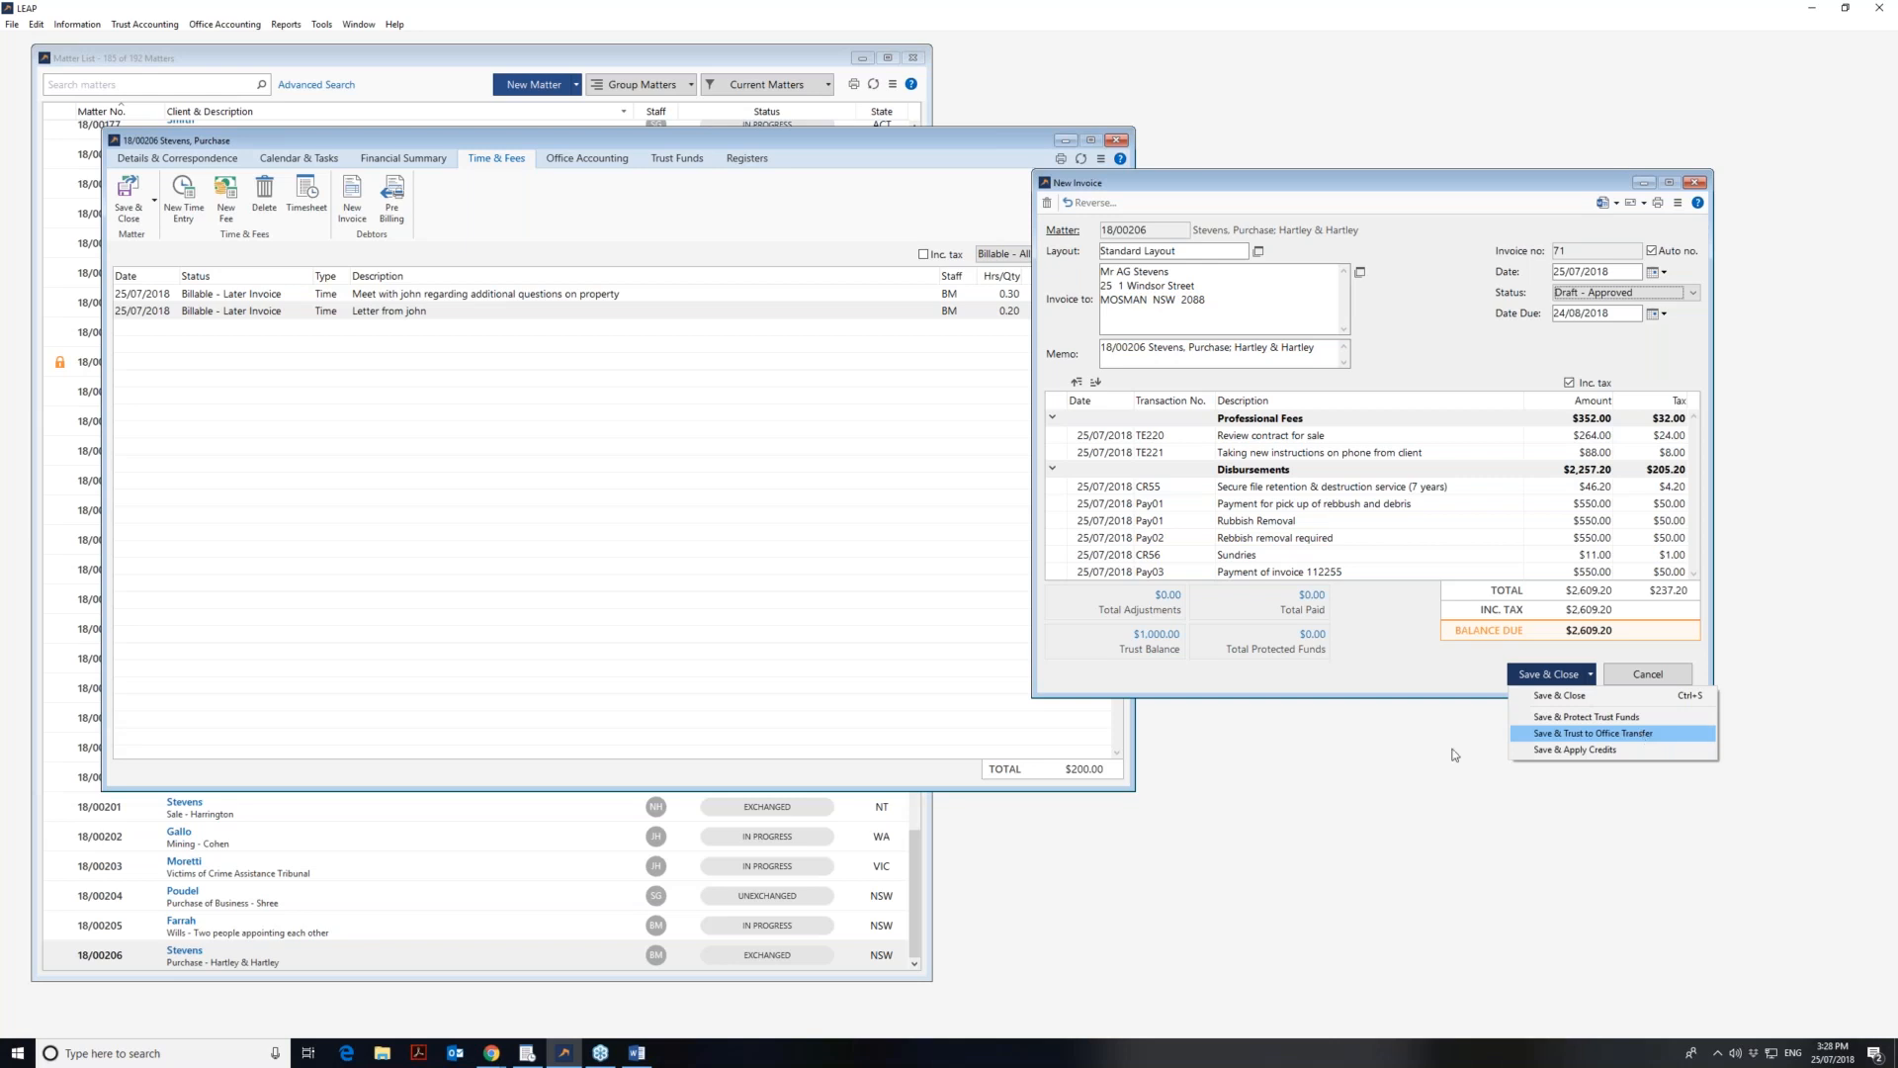
pyautogui.click(1399, 644)
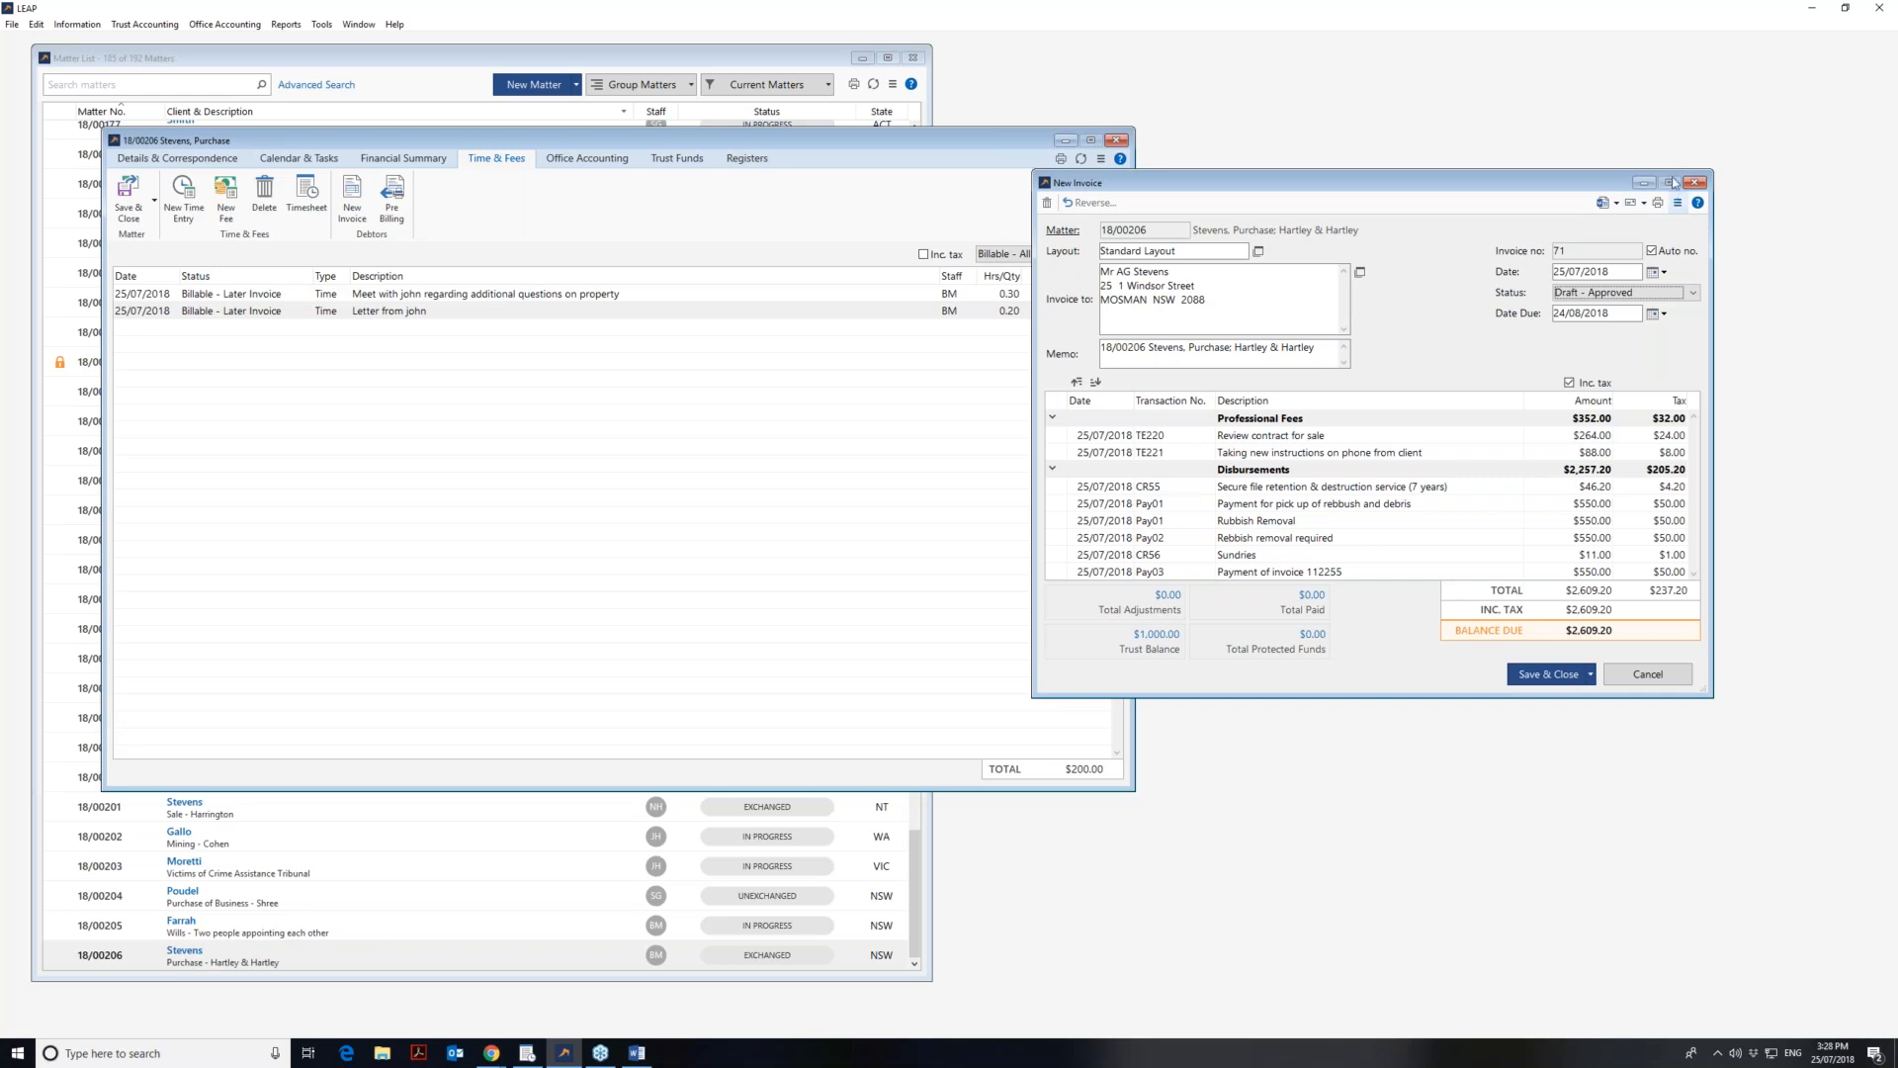
pyautogui.click(1545, 674)
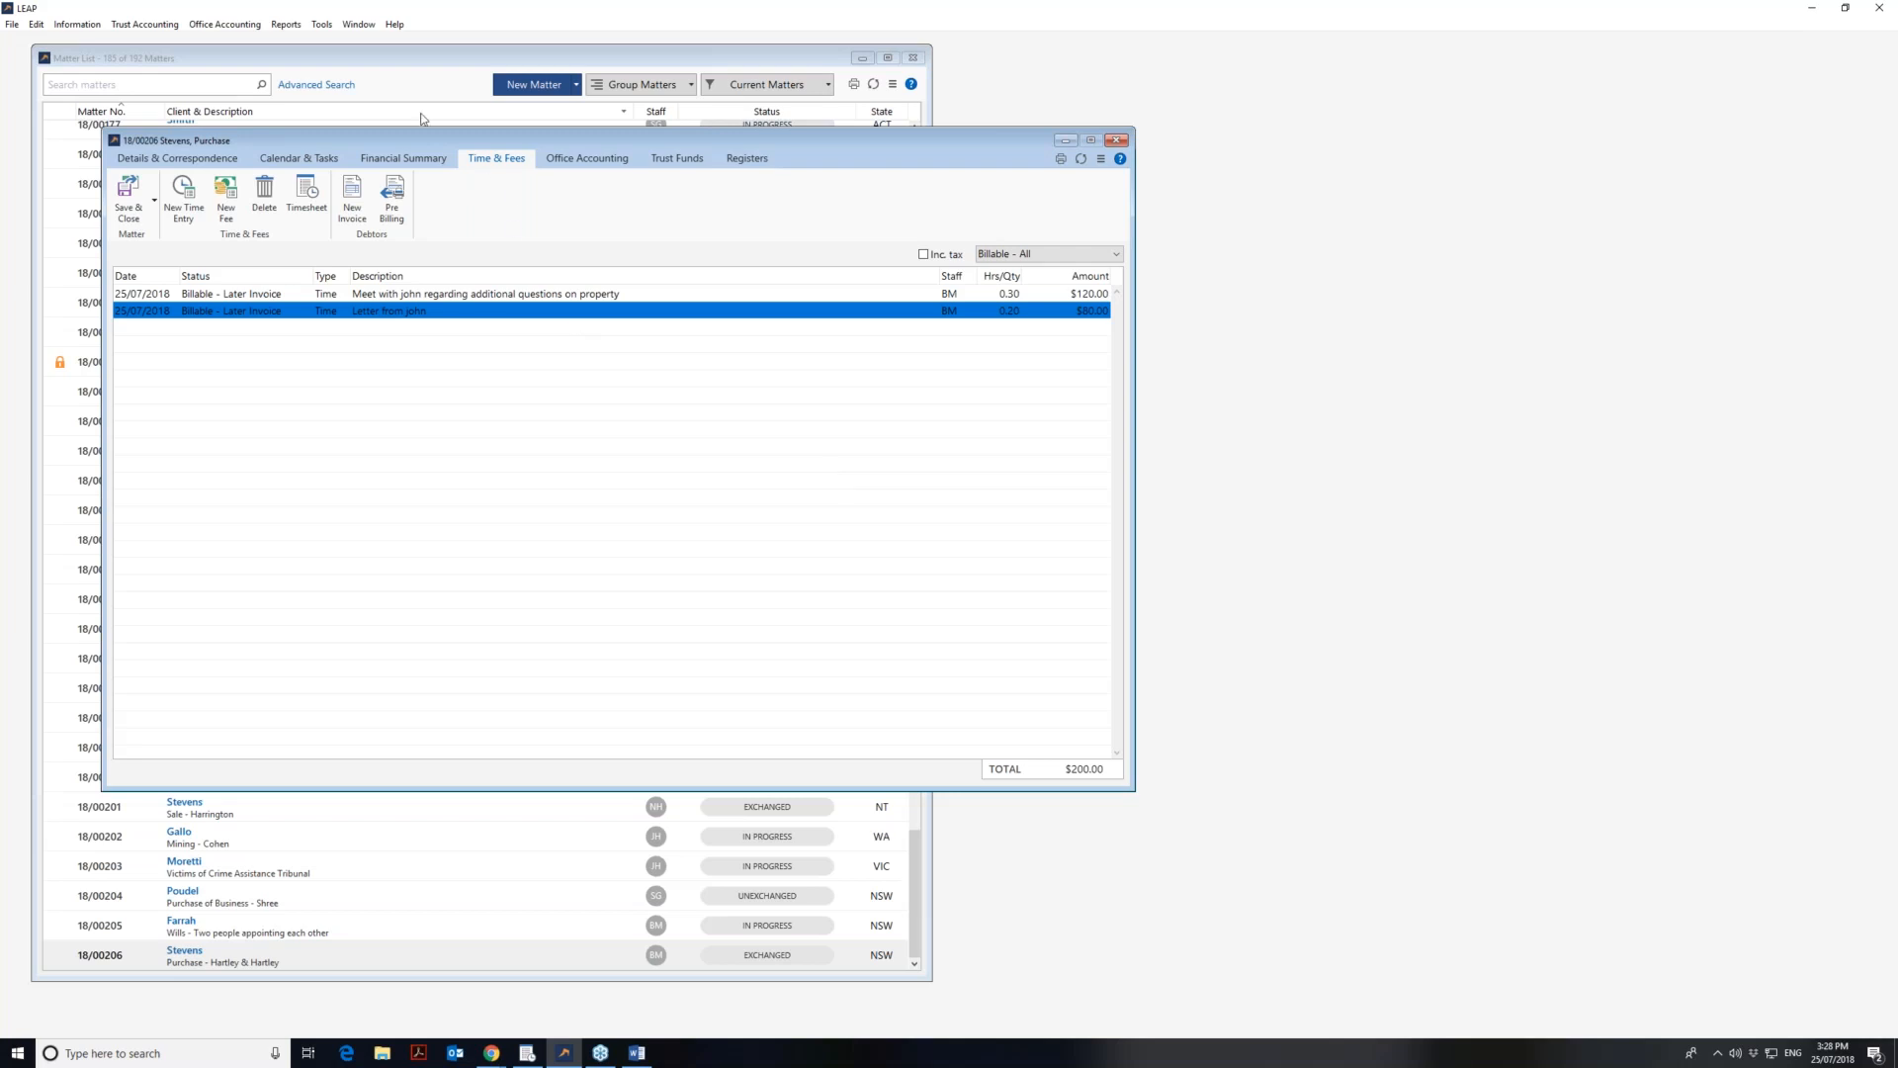
# - Switch to the LEAP options web page and open the firm's invoice settings
pyautogui.click(320, 26)
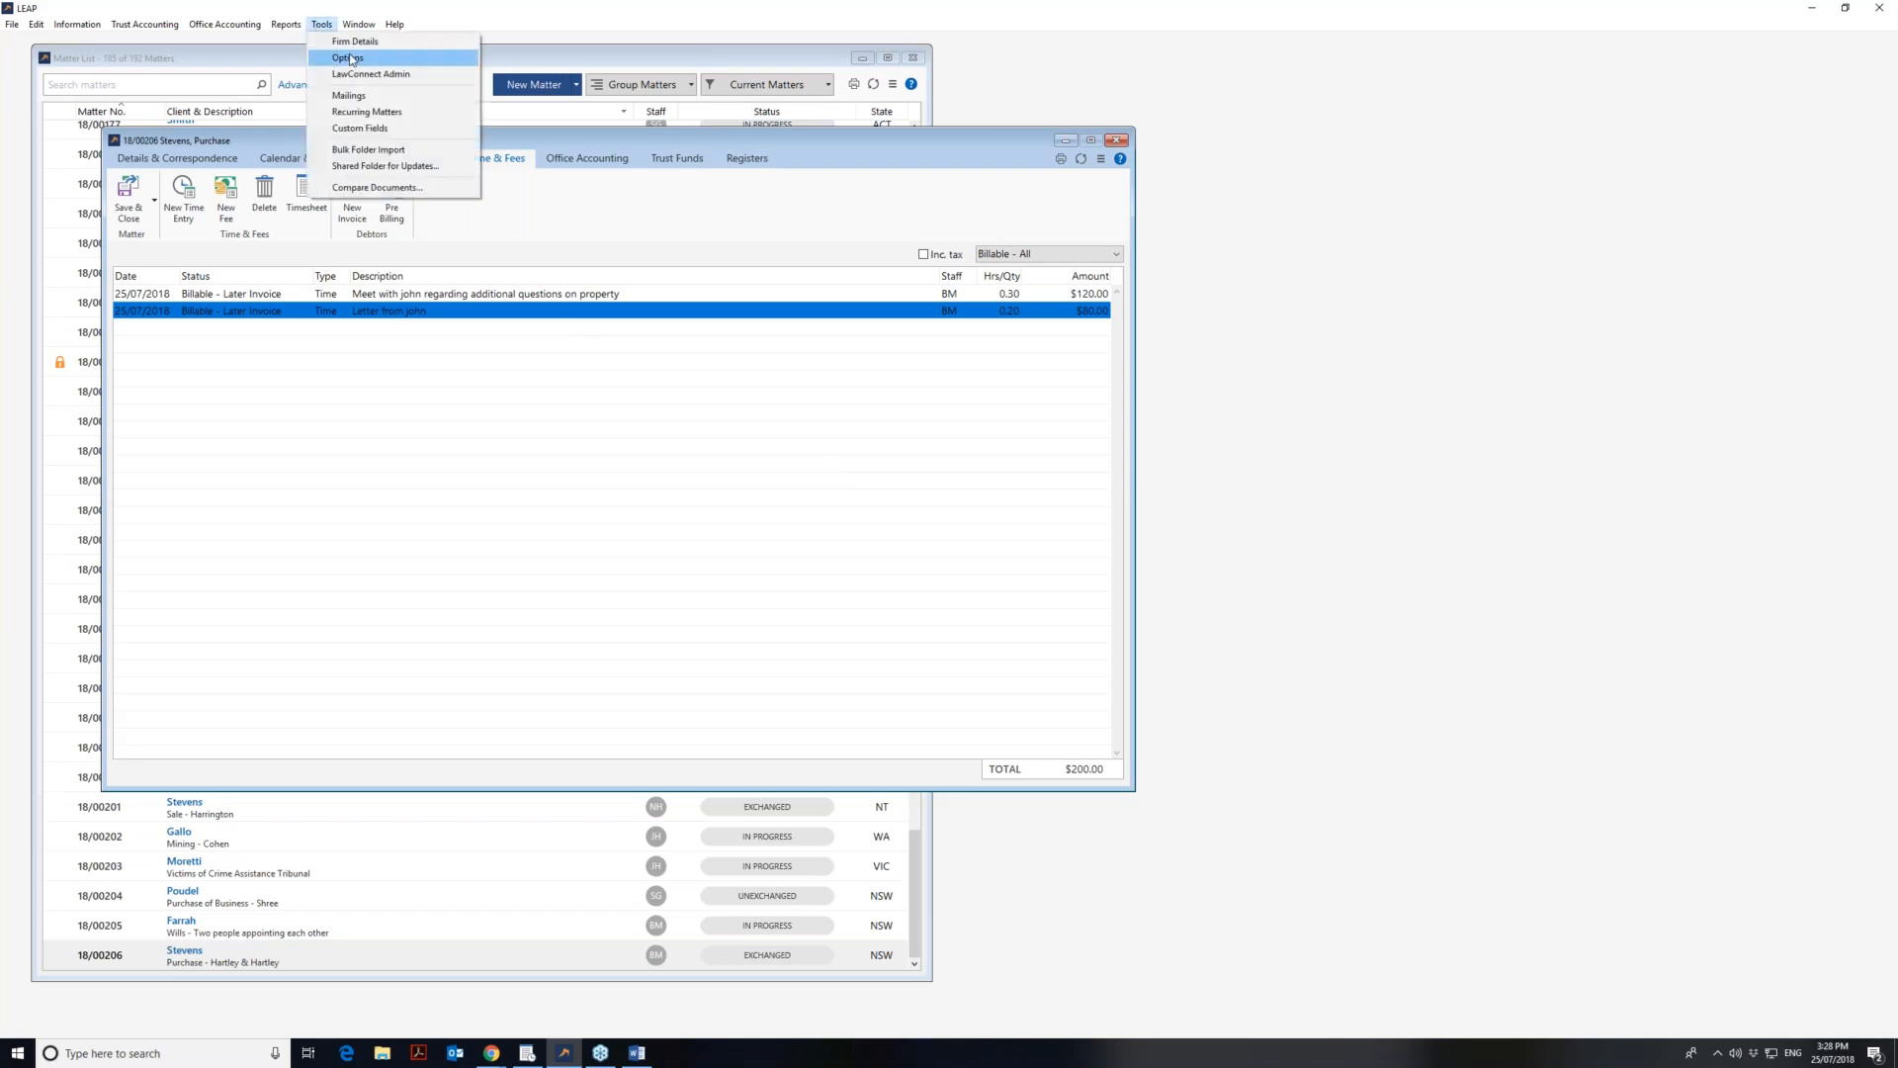
pyautogui.click(391, 57)
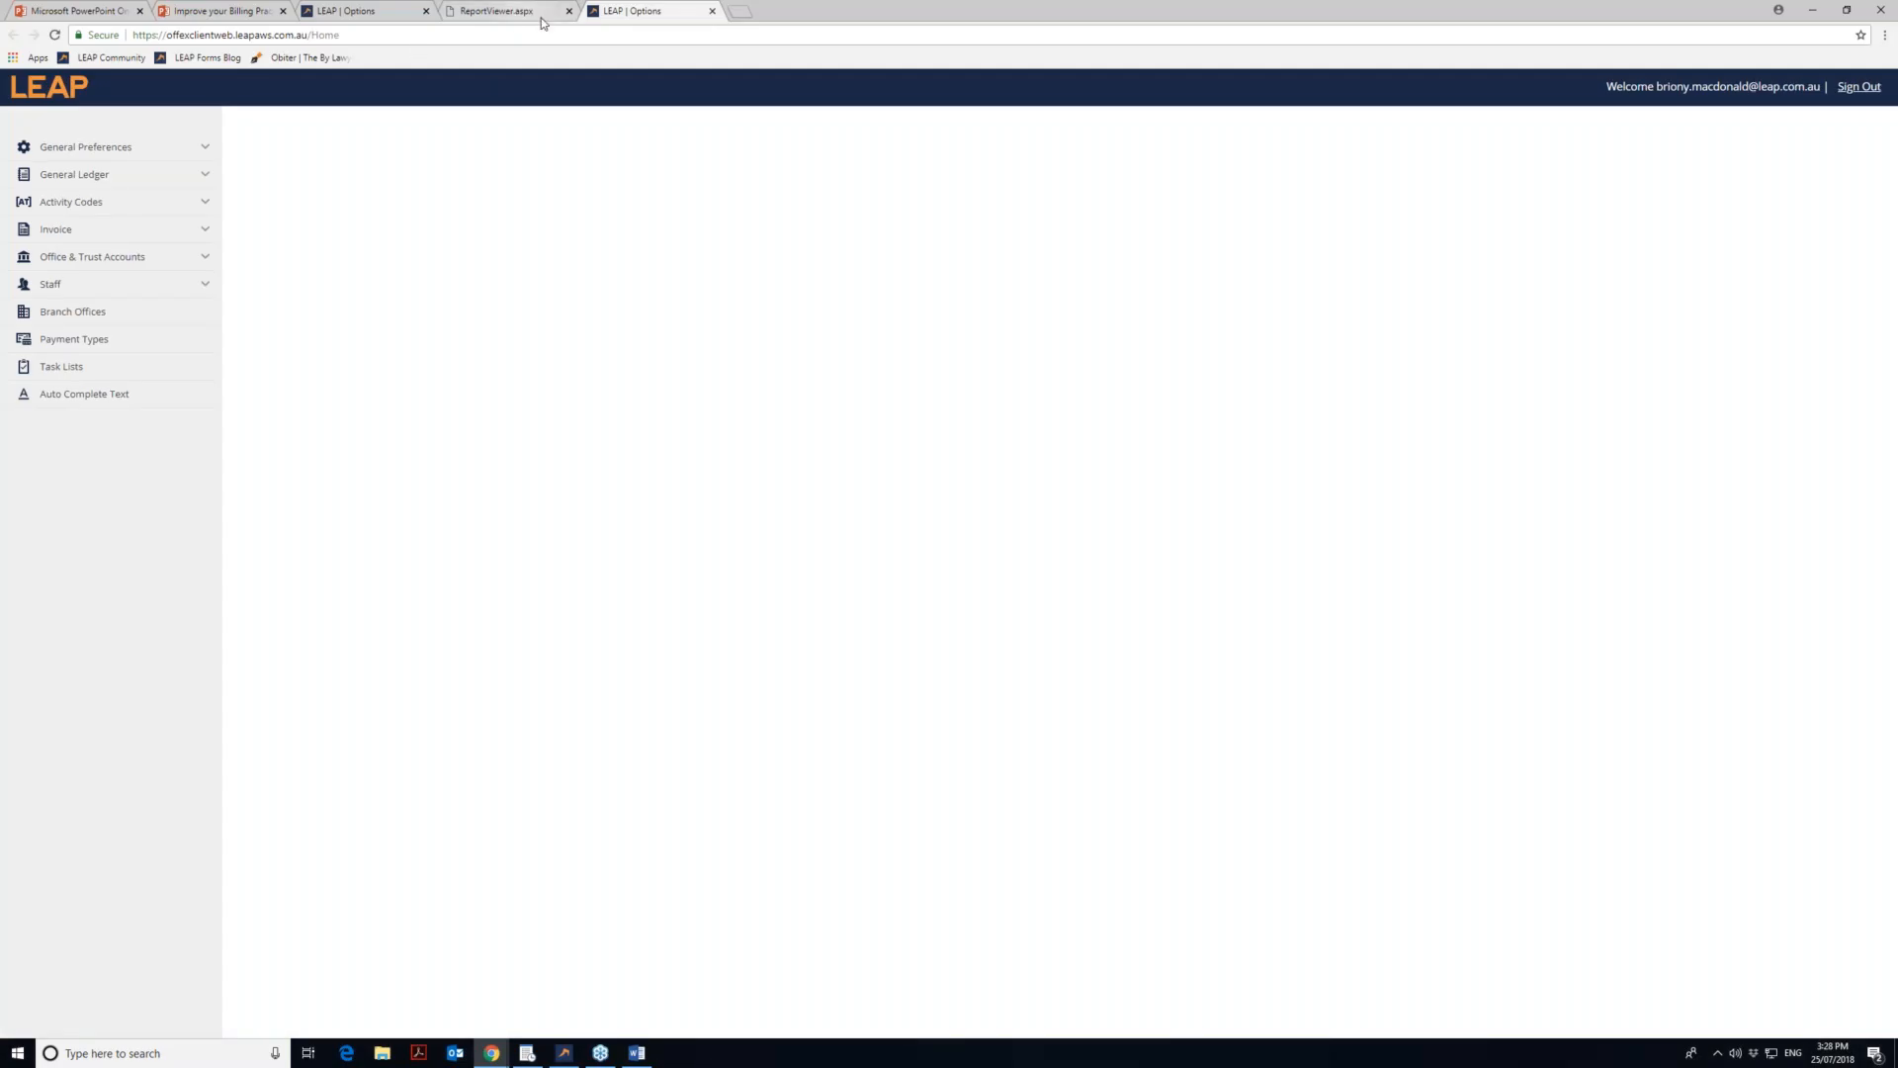
pyautogui.click(204, 231)
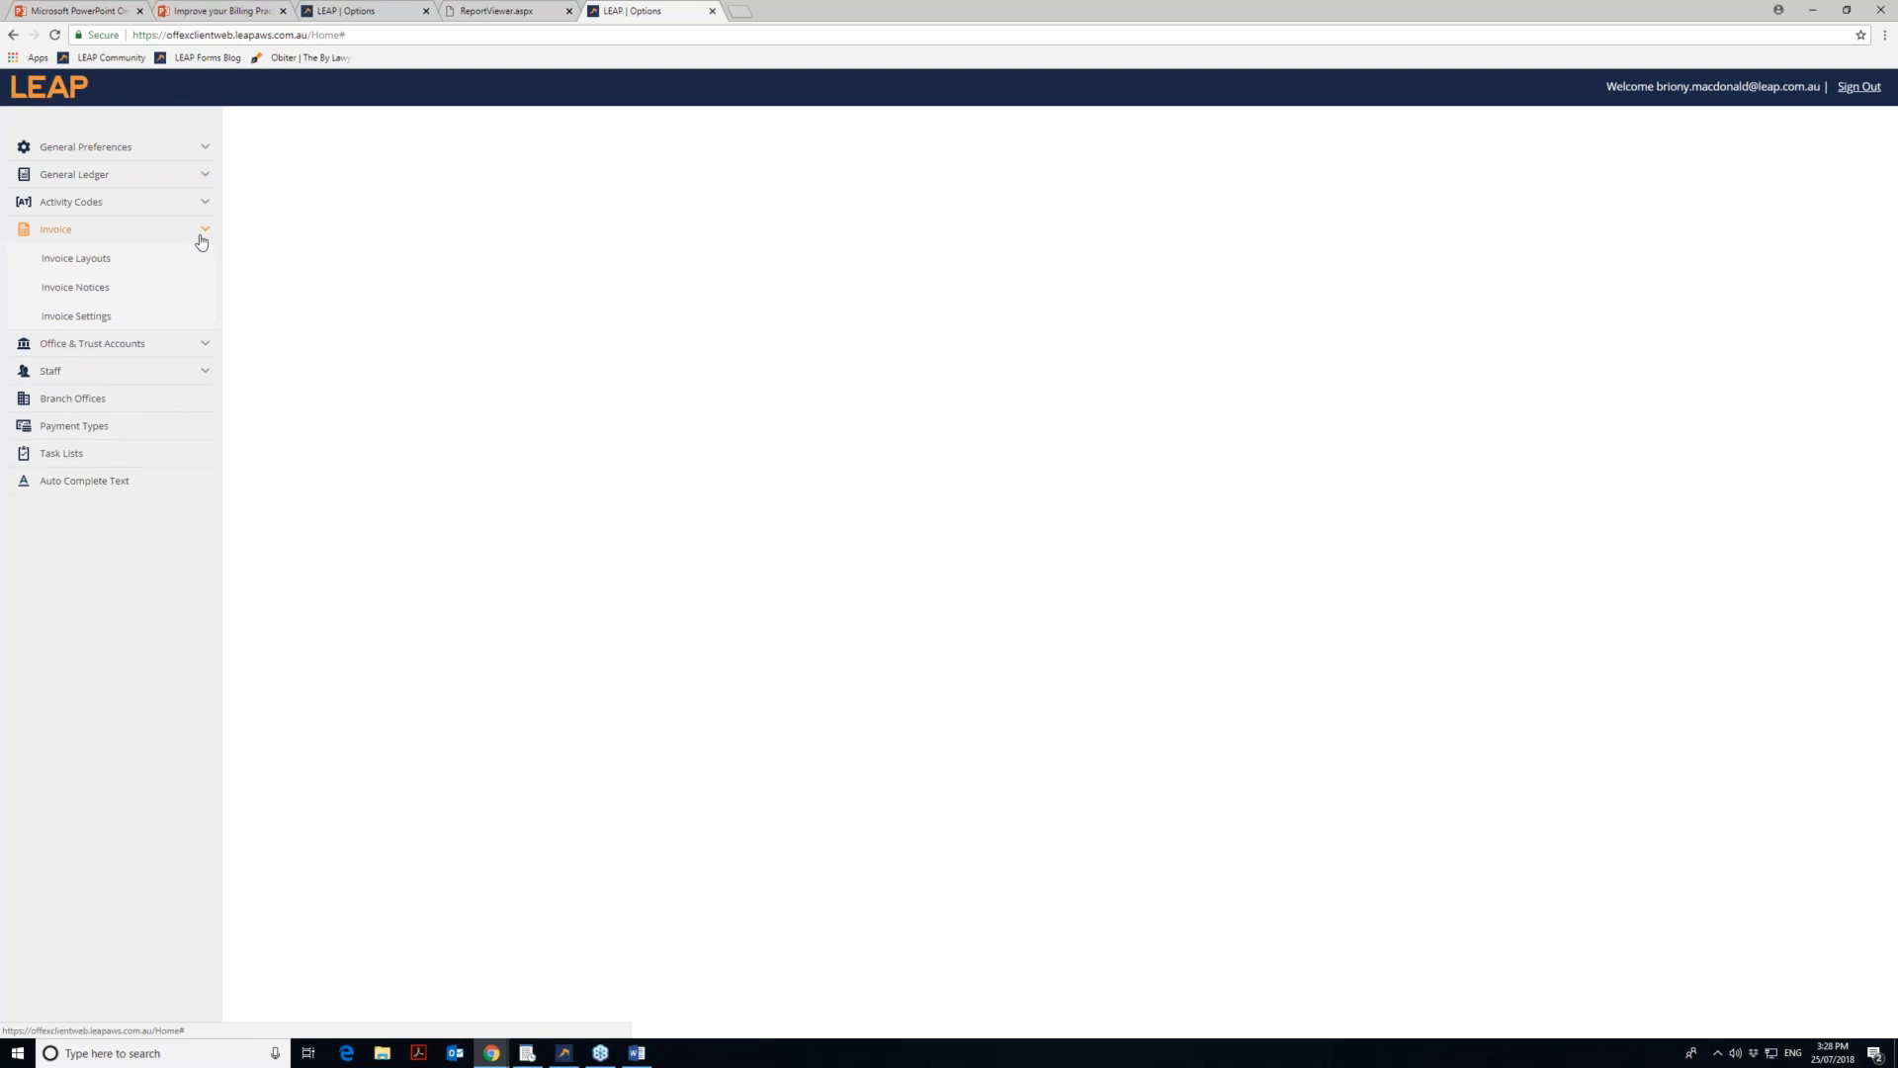
pyautogui.click(89, 317)
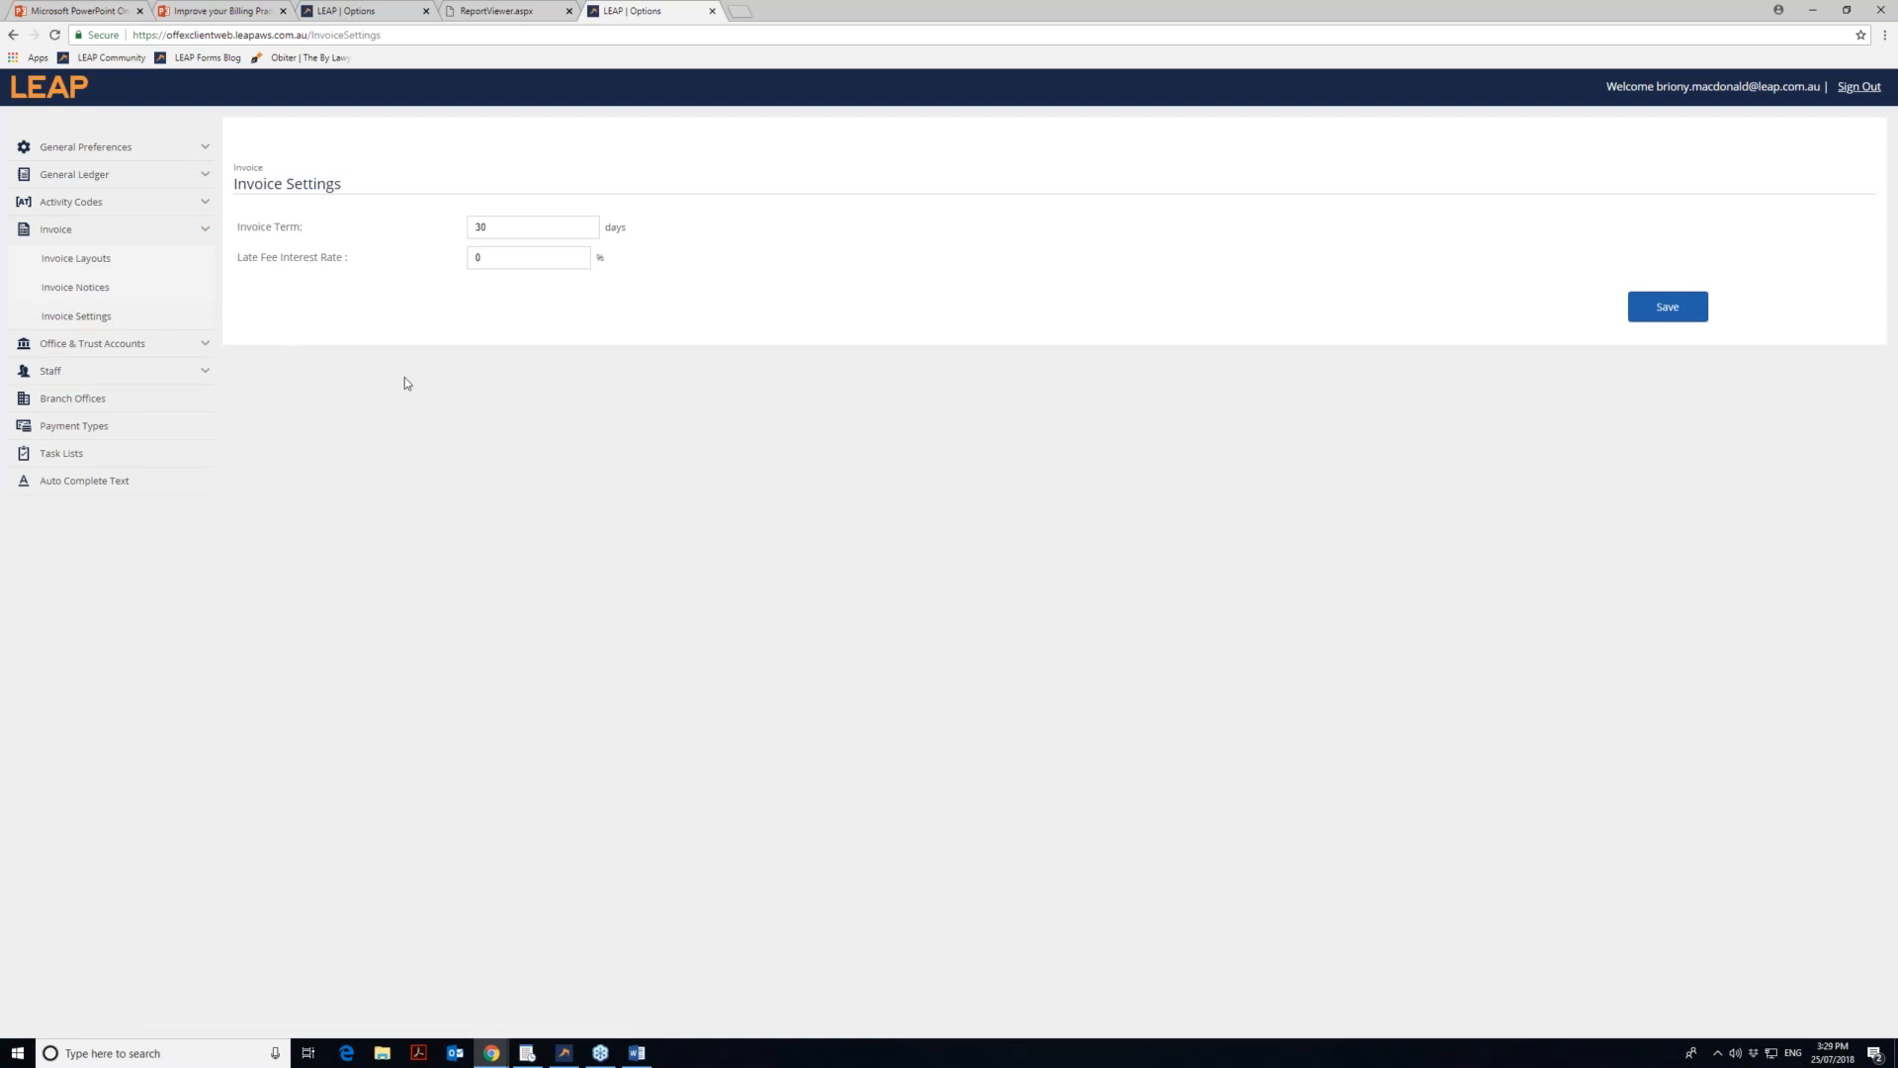
# - Set the invoice term to 14 days and the late fee interest rate to 2%, and save the invoice settings
pyautogui.doubleClick(495, 226)
pyautogui.write('1')
pyautogui.write('4')
pyautogui.press('Tab')
pyautogui.write('2')
pyautogui.press('Tab')
pyautogui.click(1670, 307)
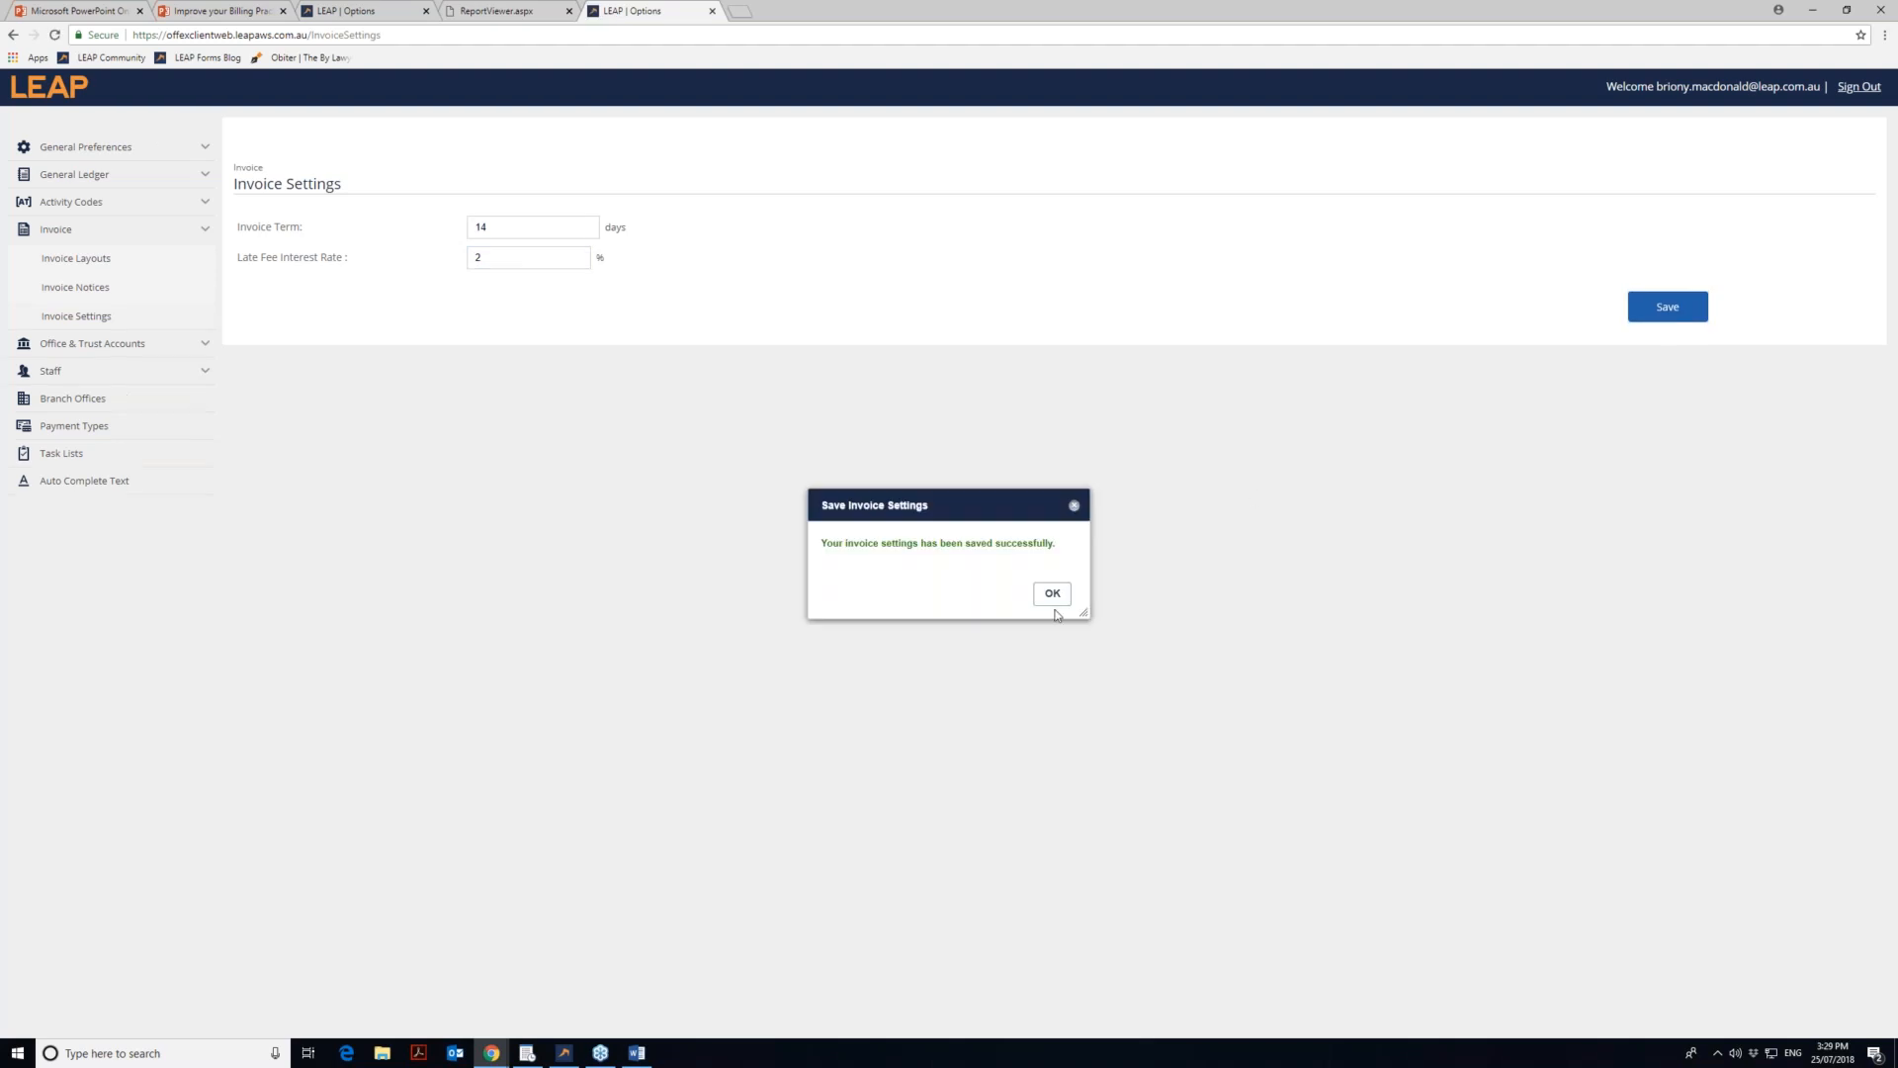
pyautogui.click(1056, 595)
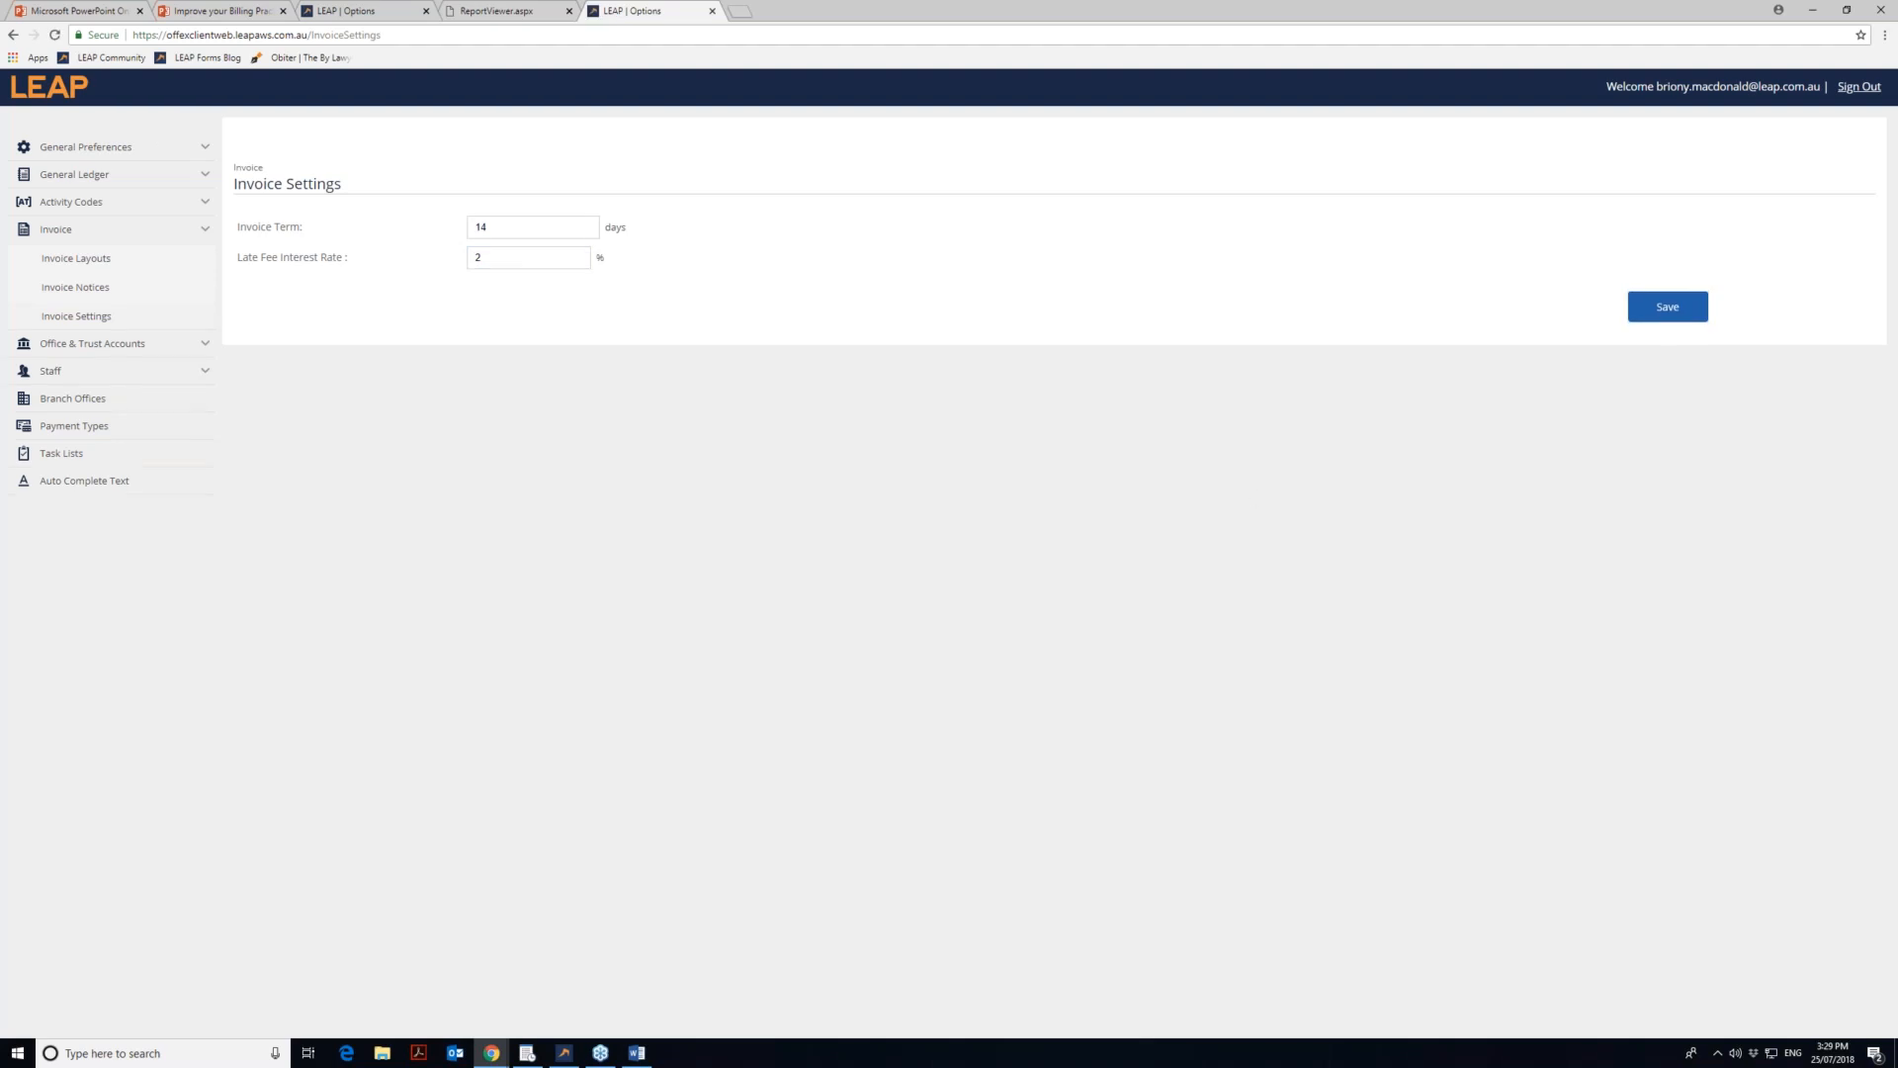
# - Return to the LEAP desktop program and open the overdue invoices window from office accounting
pyautogui.click(564, 1052)
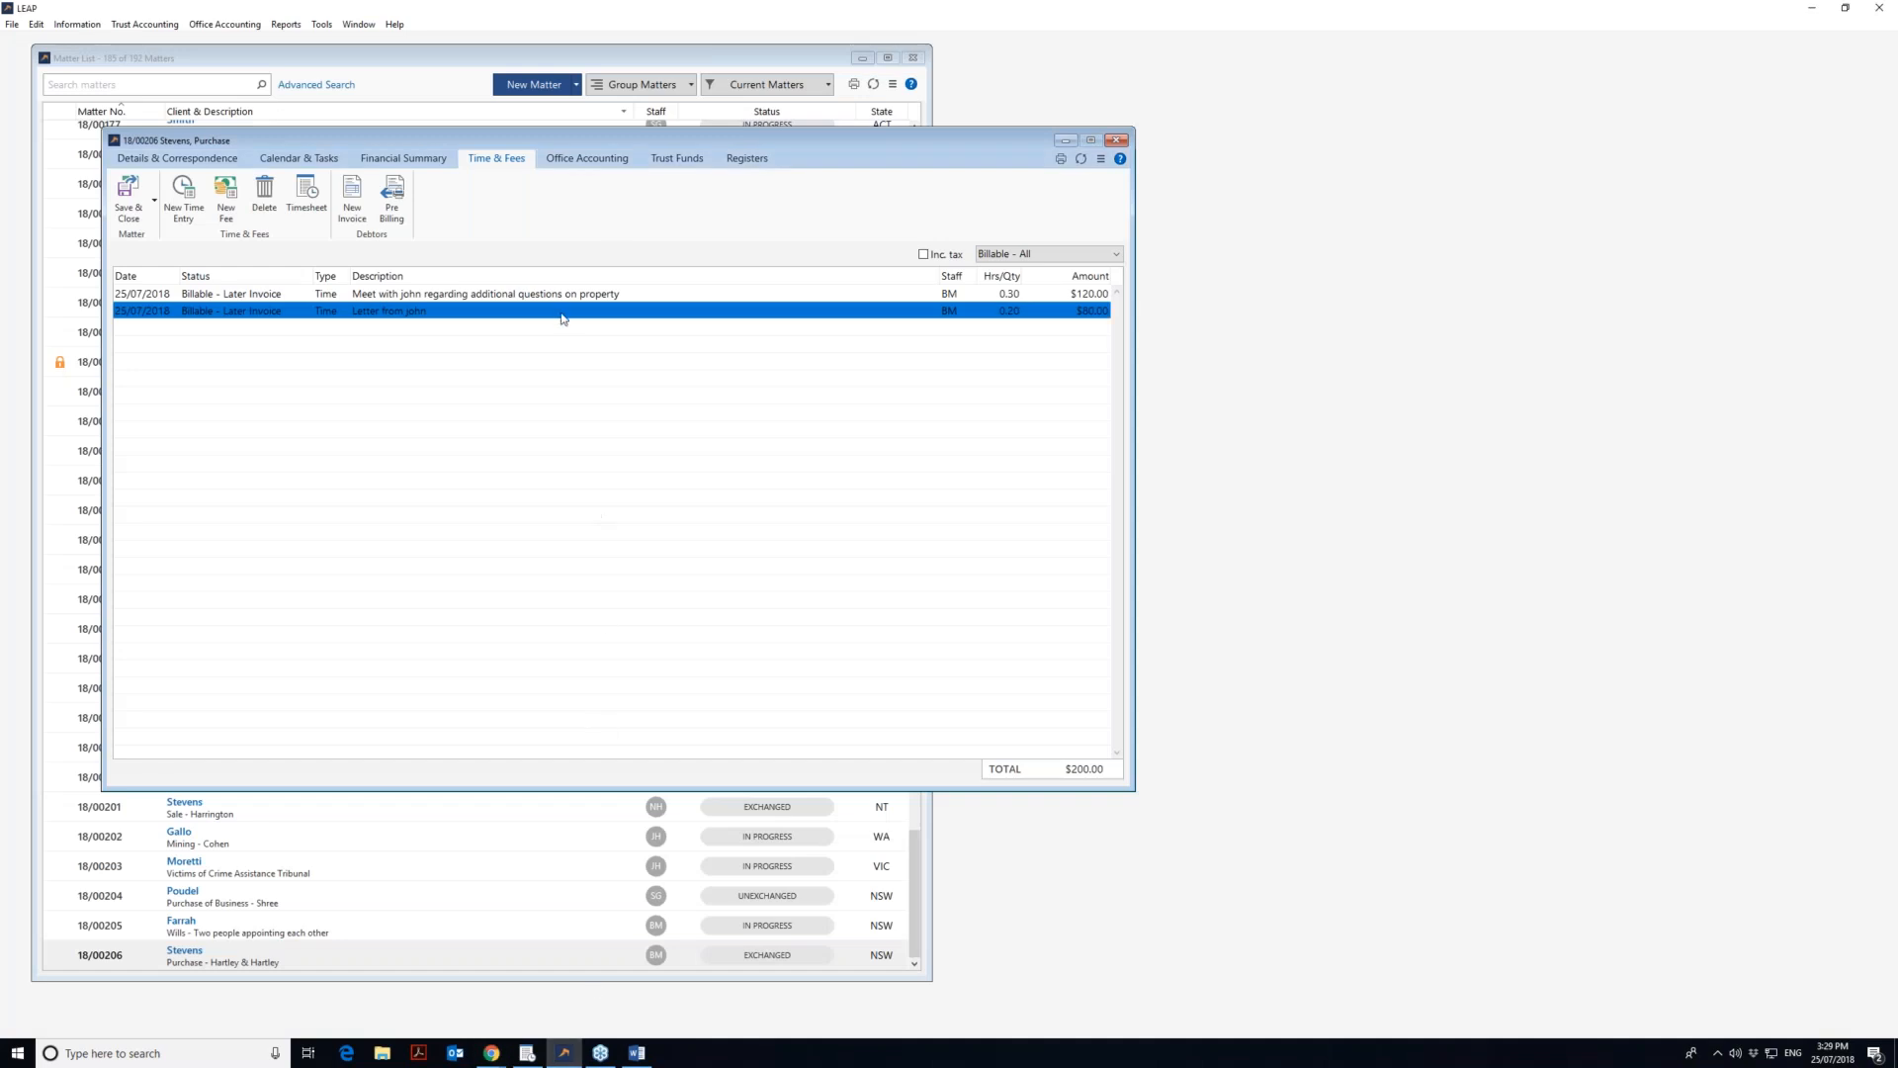
pyautogui.click(226, 25)
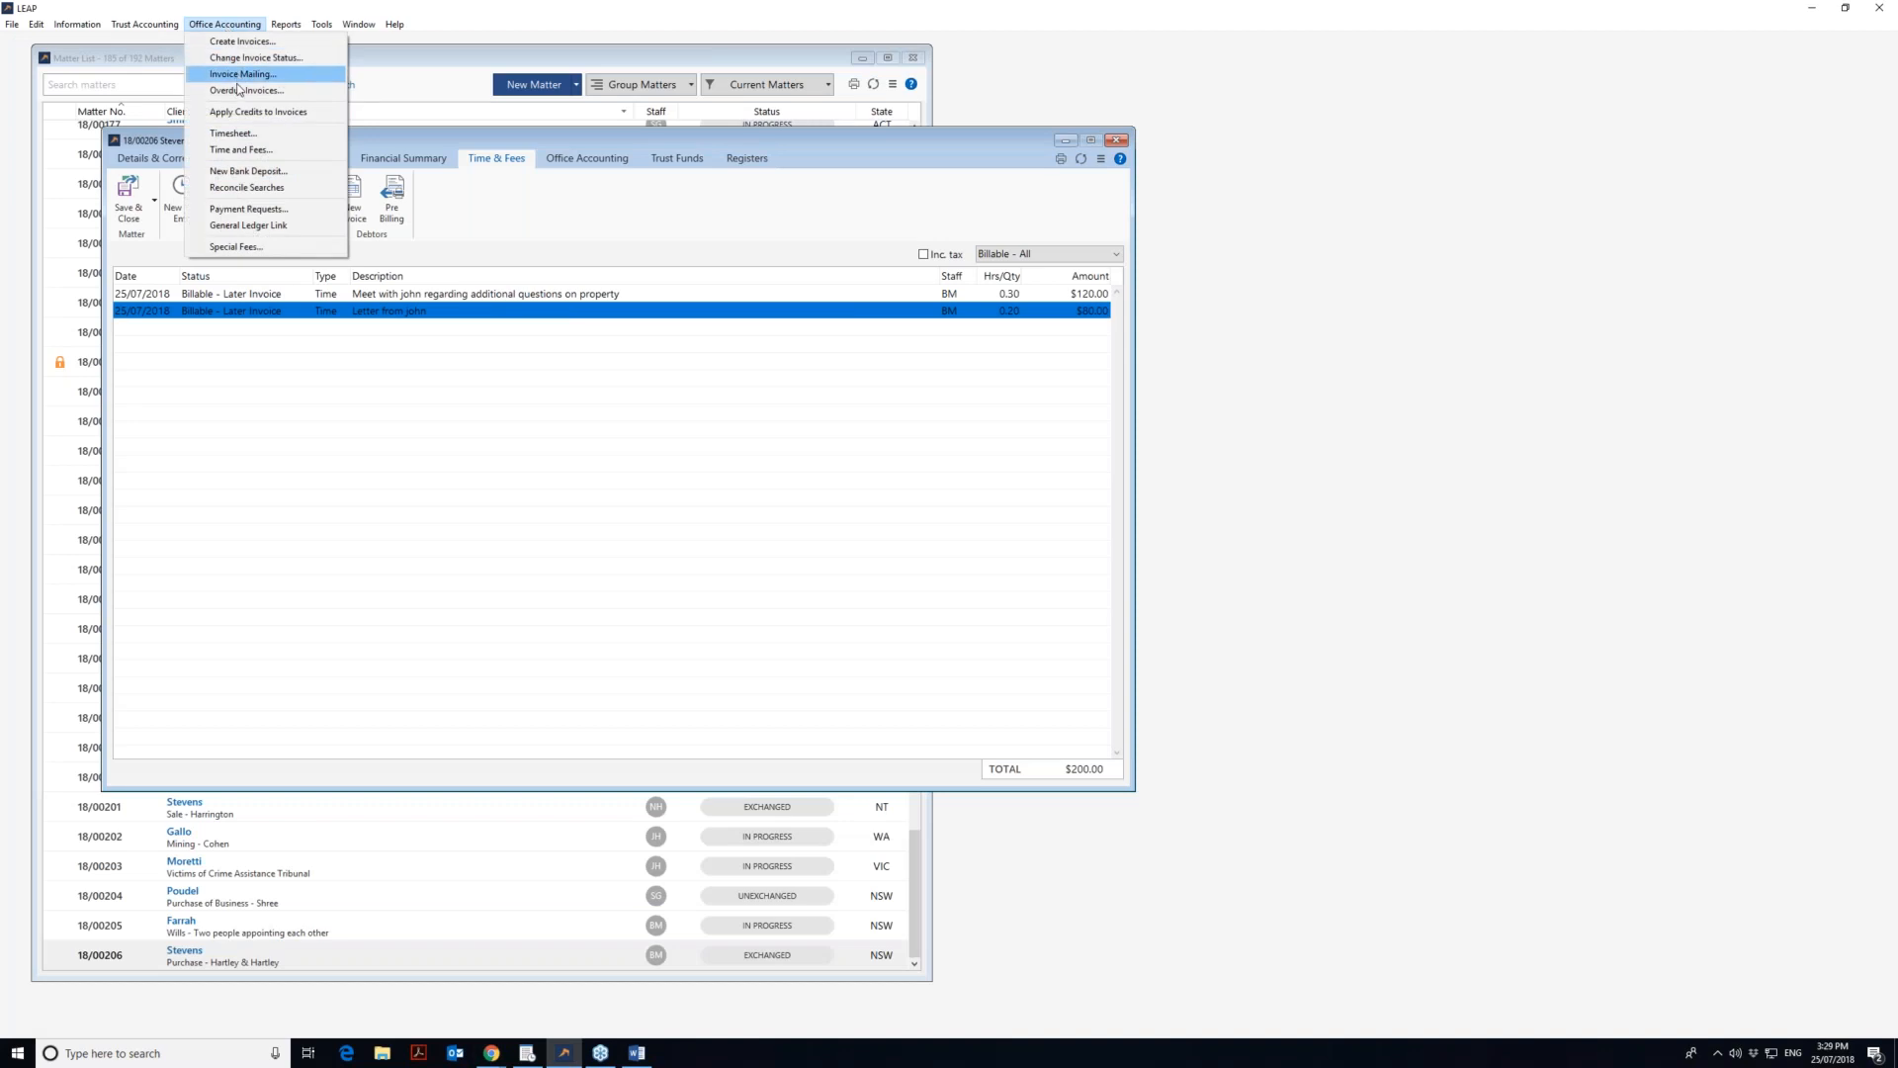
pyautogui.click(240, 92)
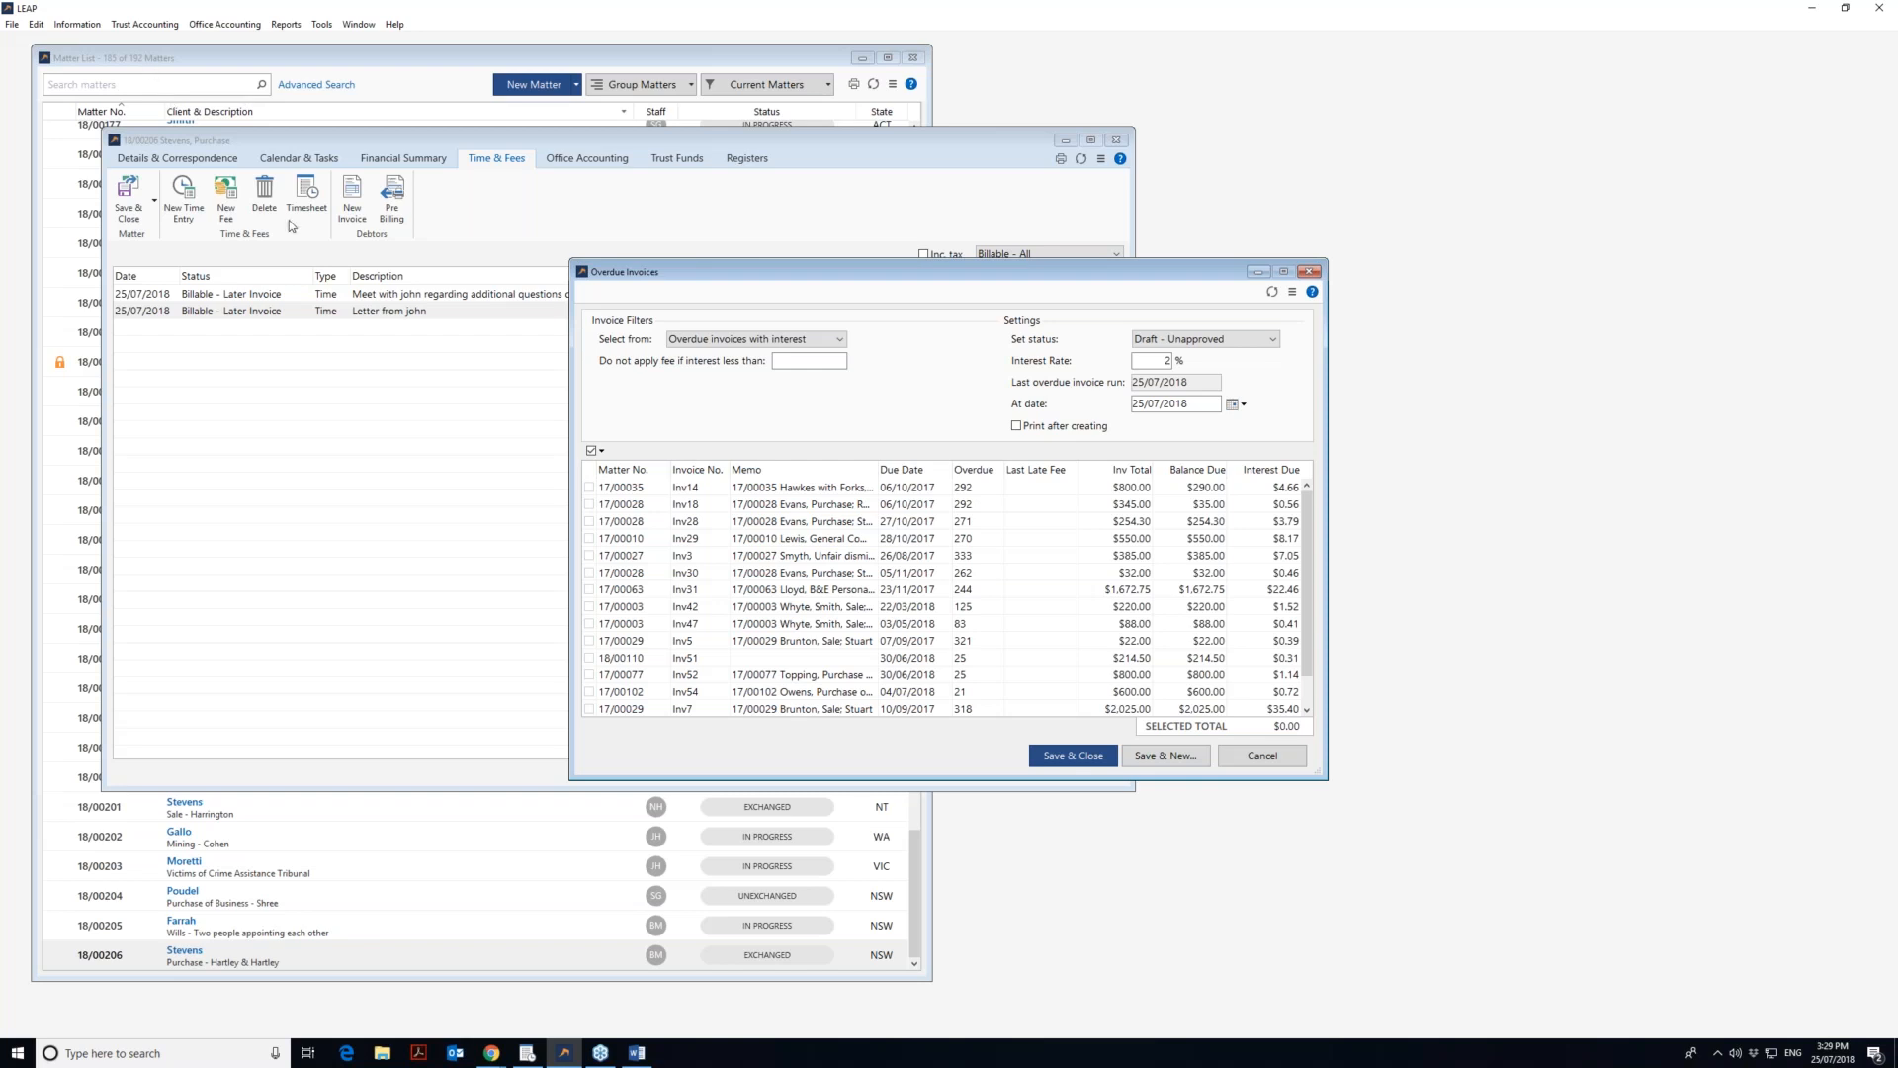
# - Compare the overdue invoice list filtered by all and without interest, and return the filter to Overdue invoices with interest
pyautogui.click(837, 340)
pyautogui.click(838, 340)
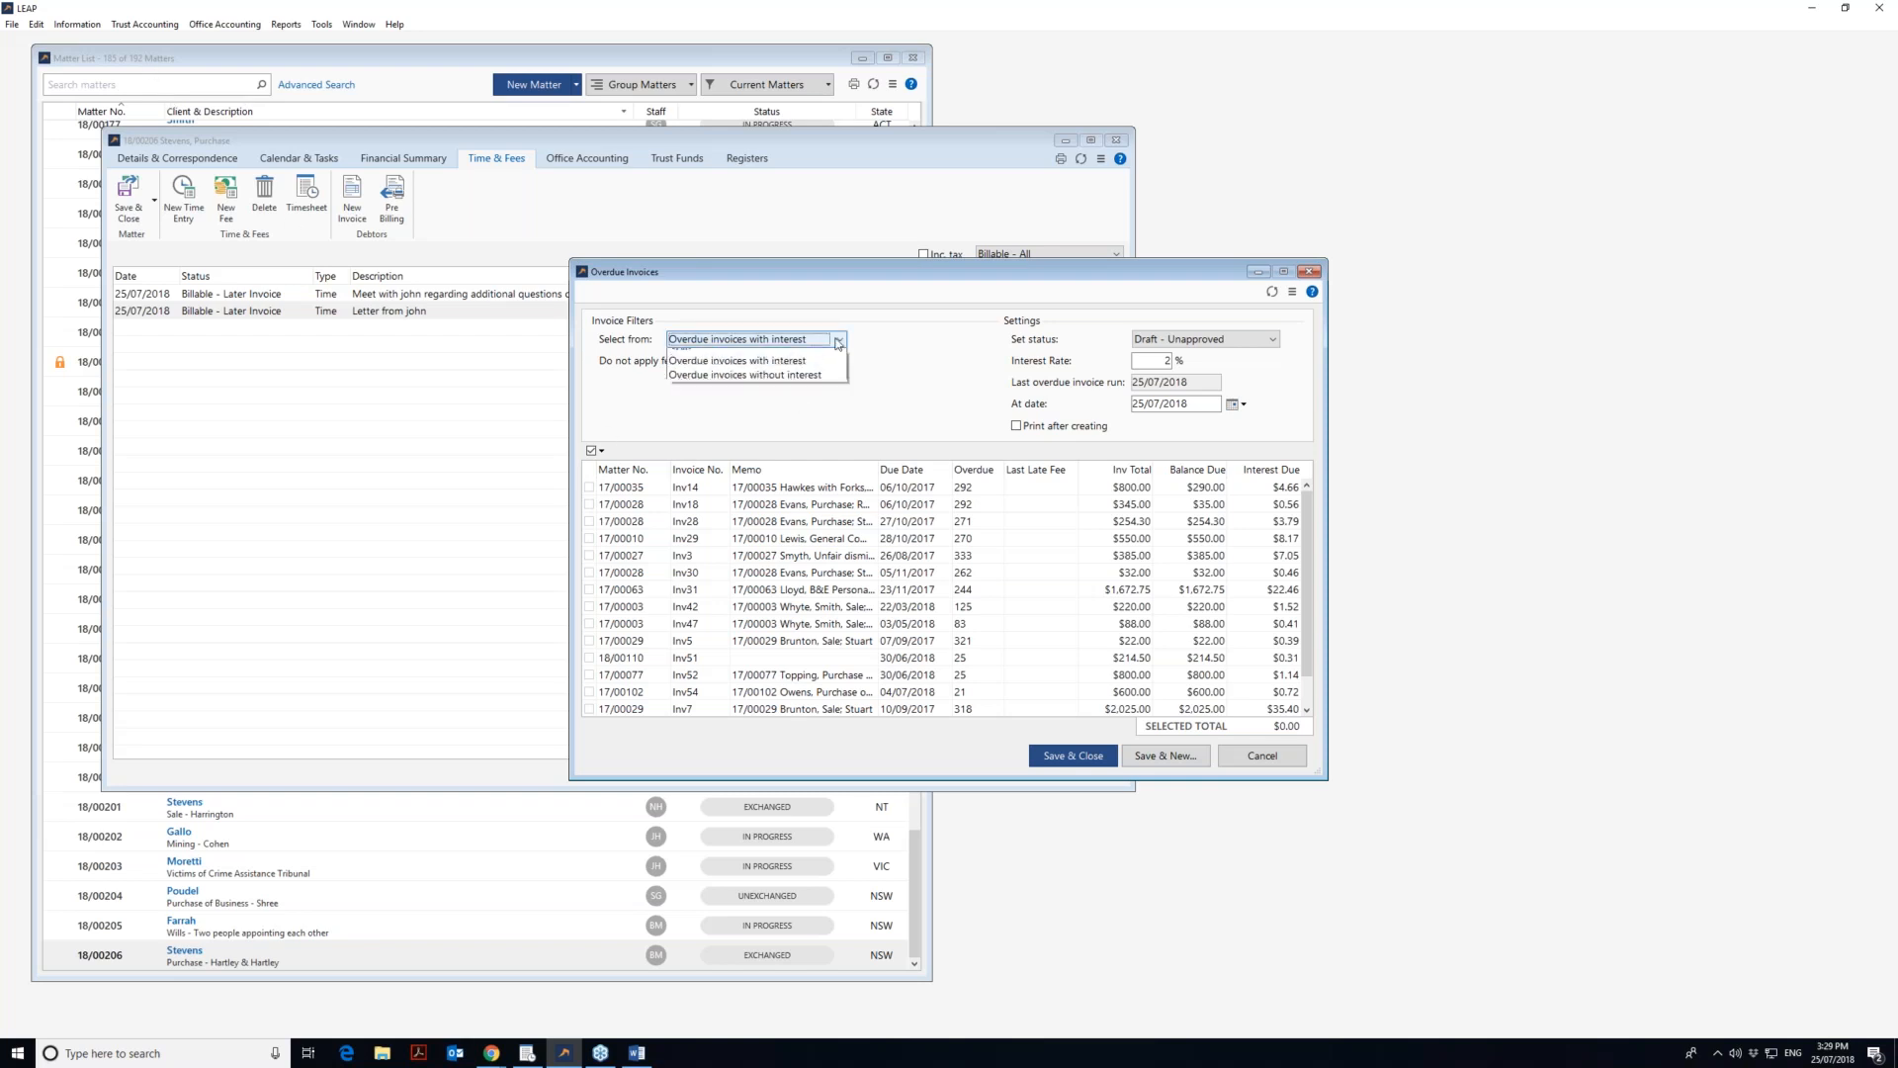
pyautogui.click(829, 358)
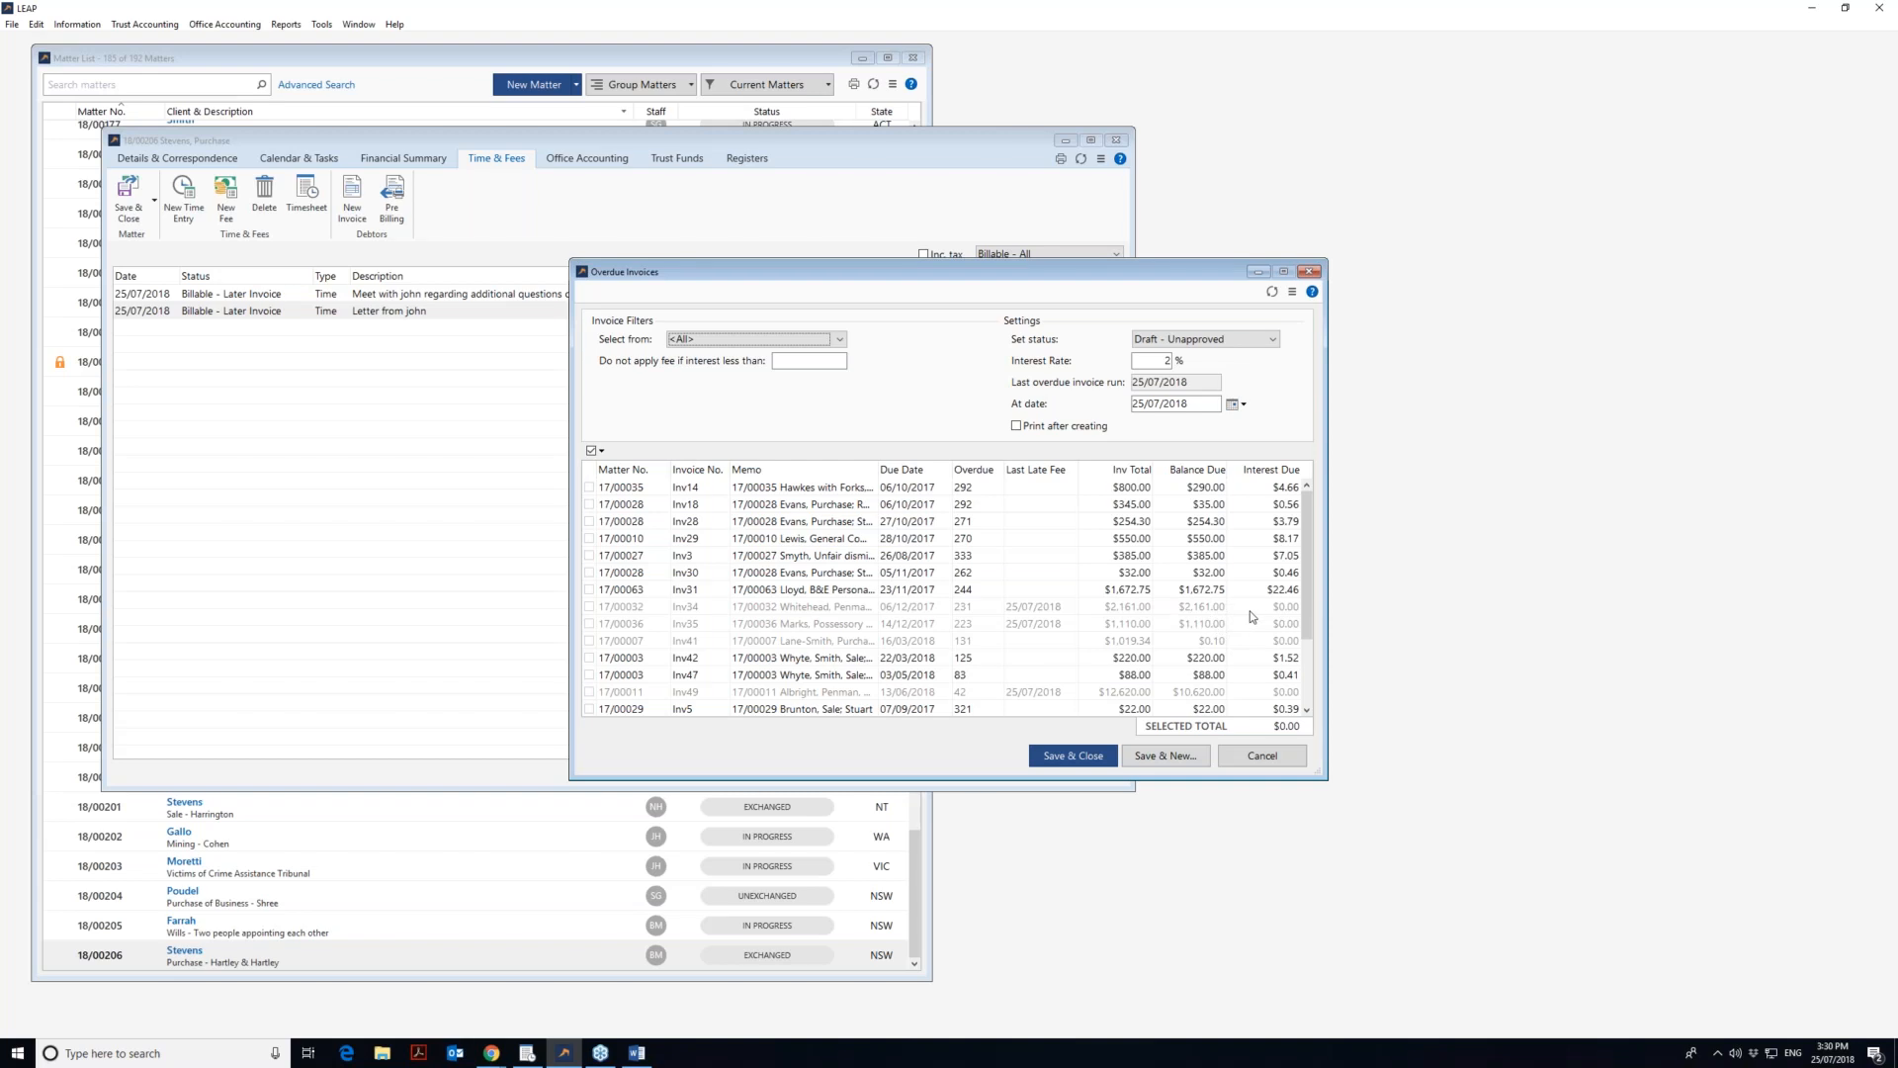
pyautogui.click(846, 343)
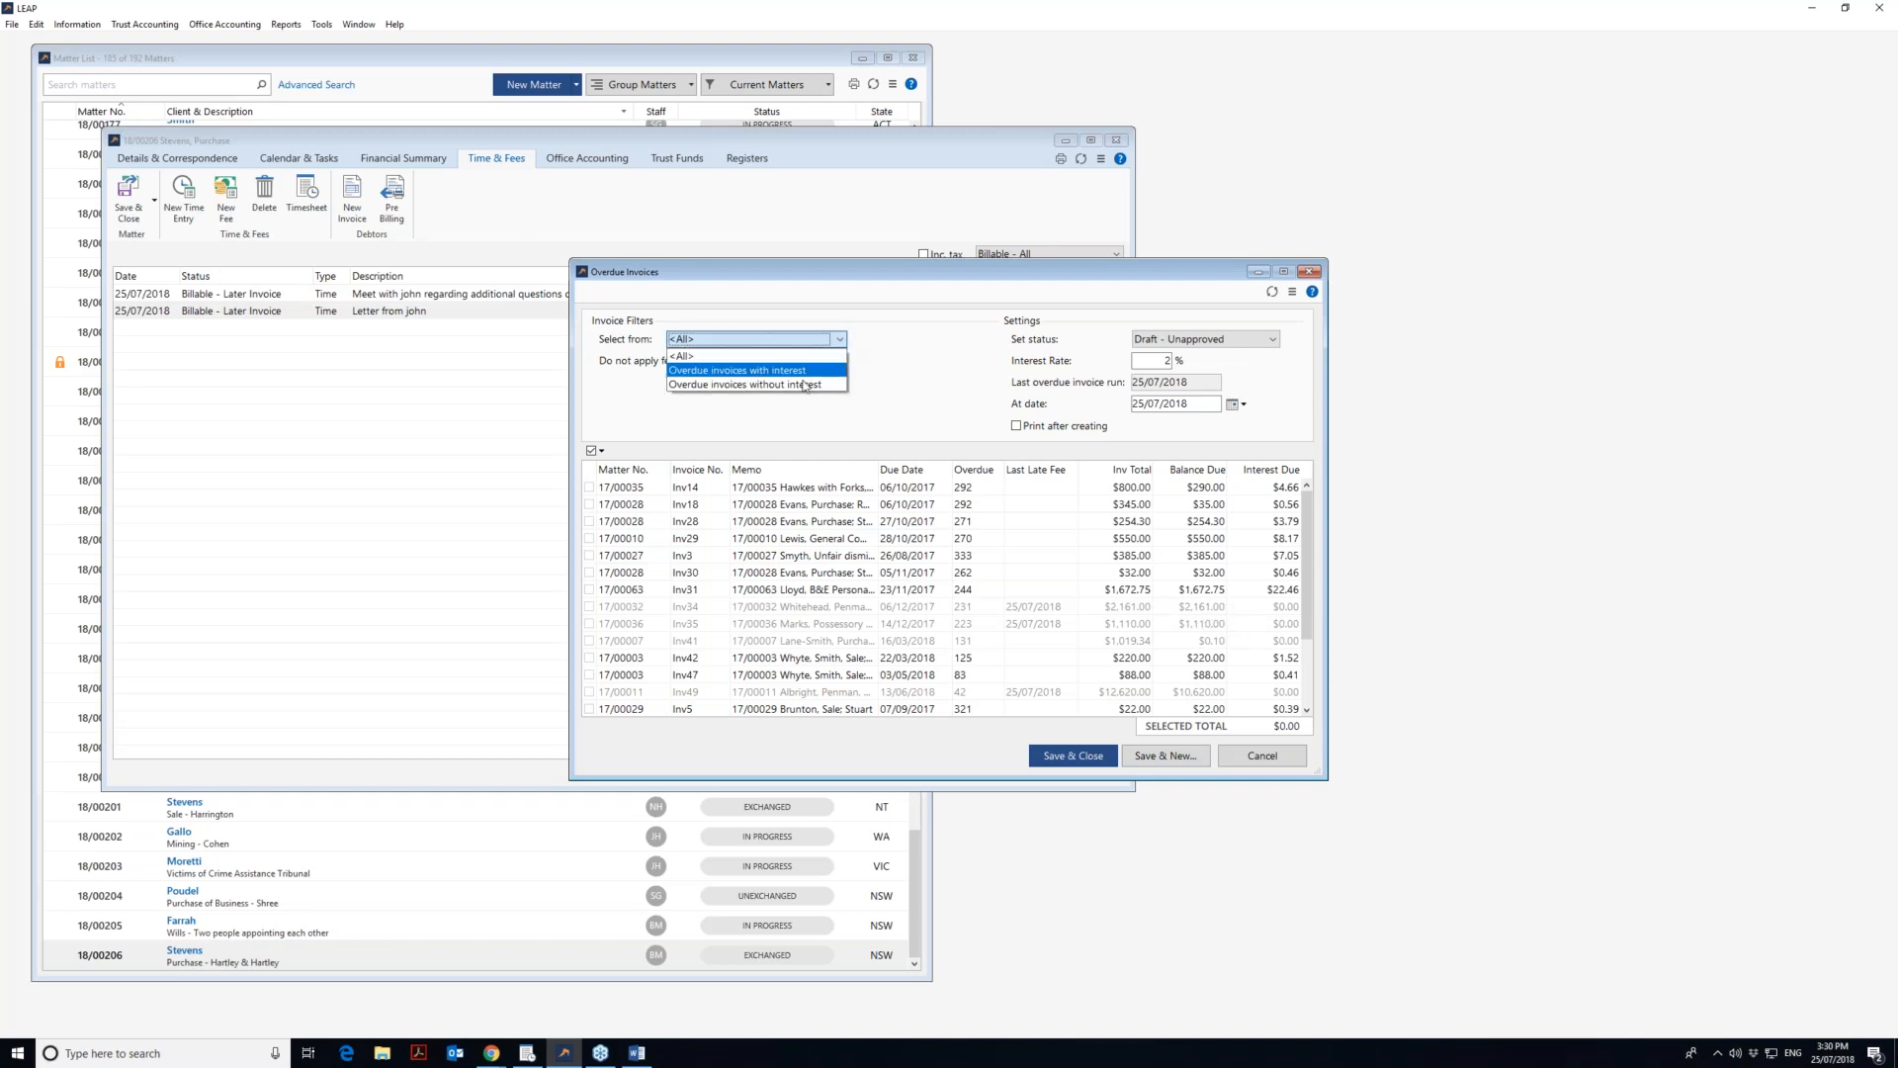
pyautogui.click(803, 384)
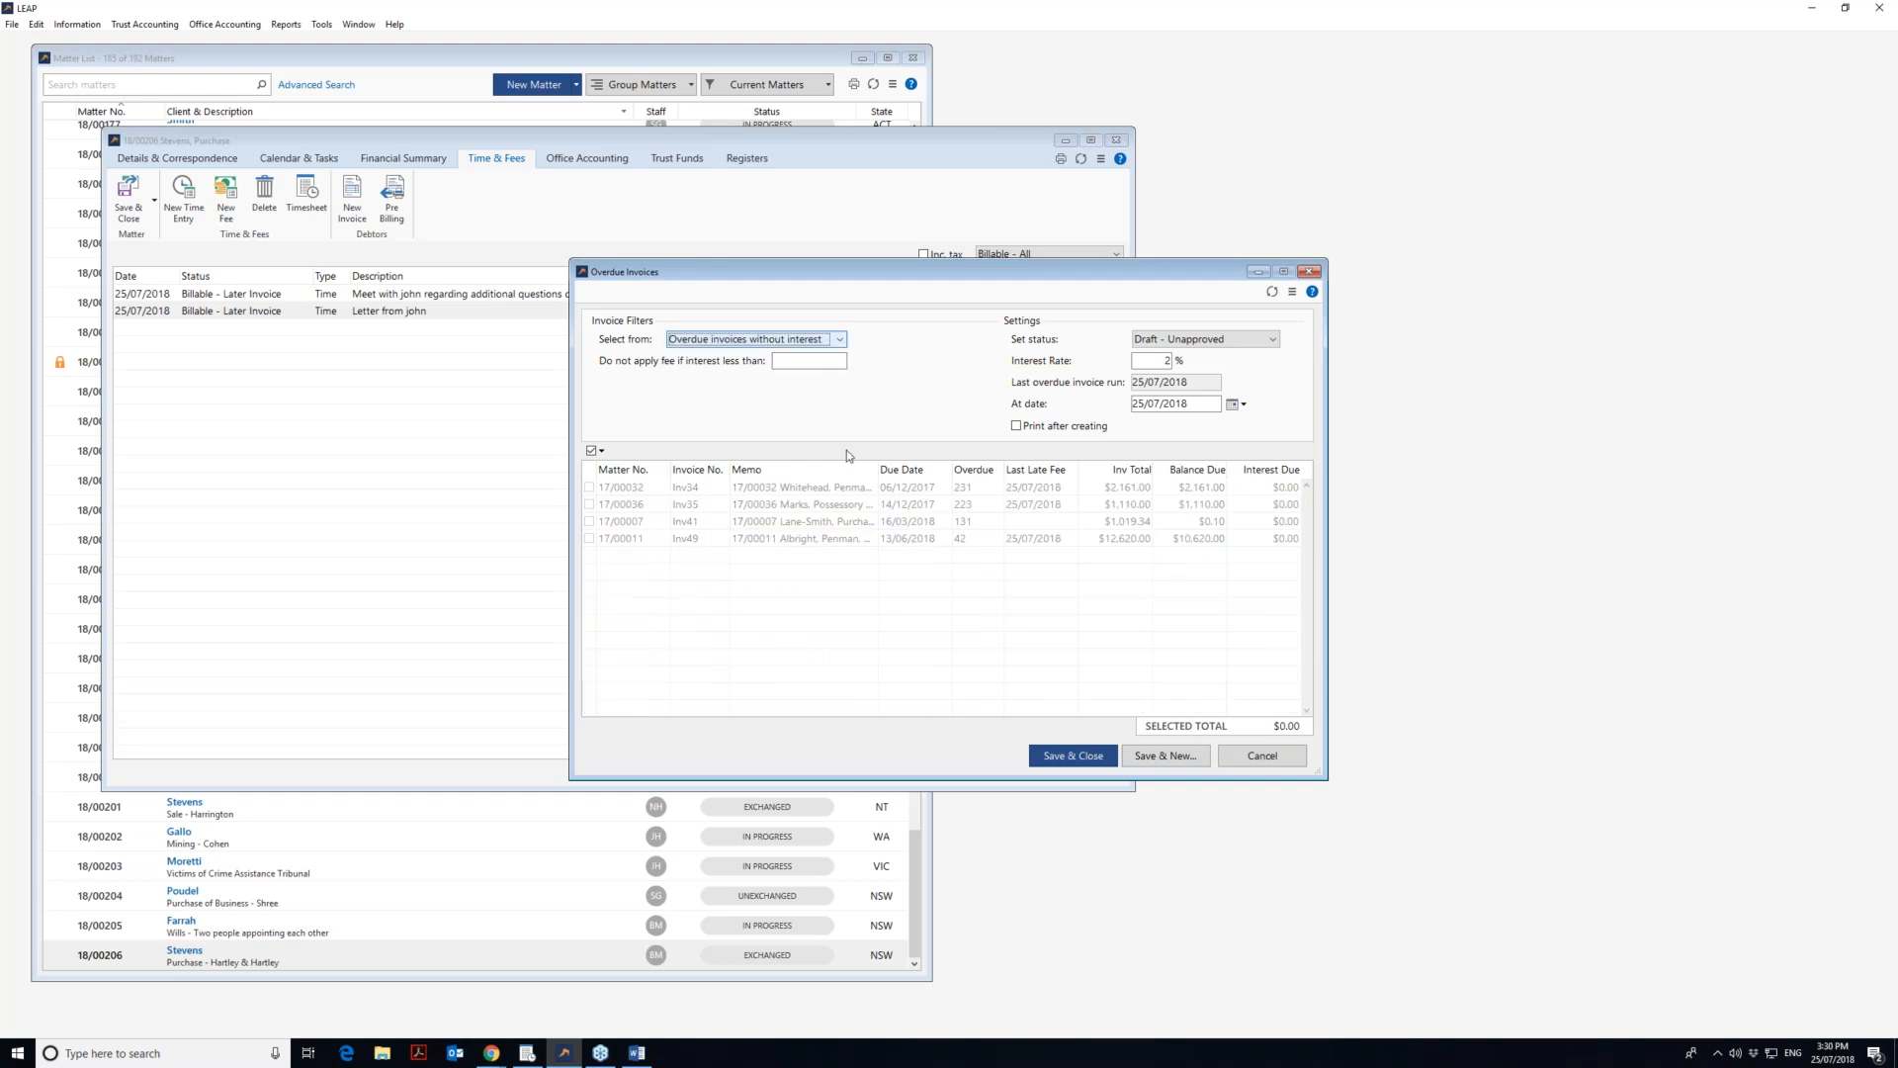
pyautogui.click(839, 339)
pyautogui.click(771, 369)
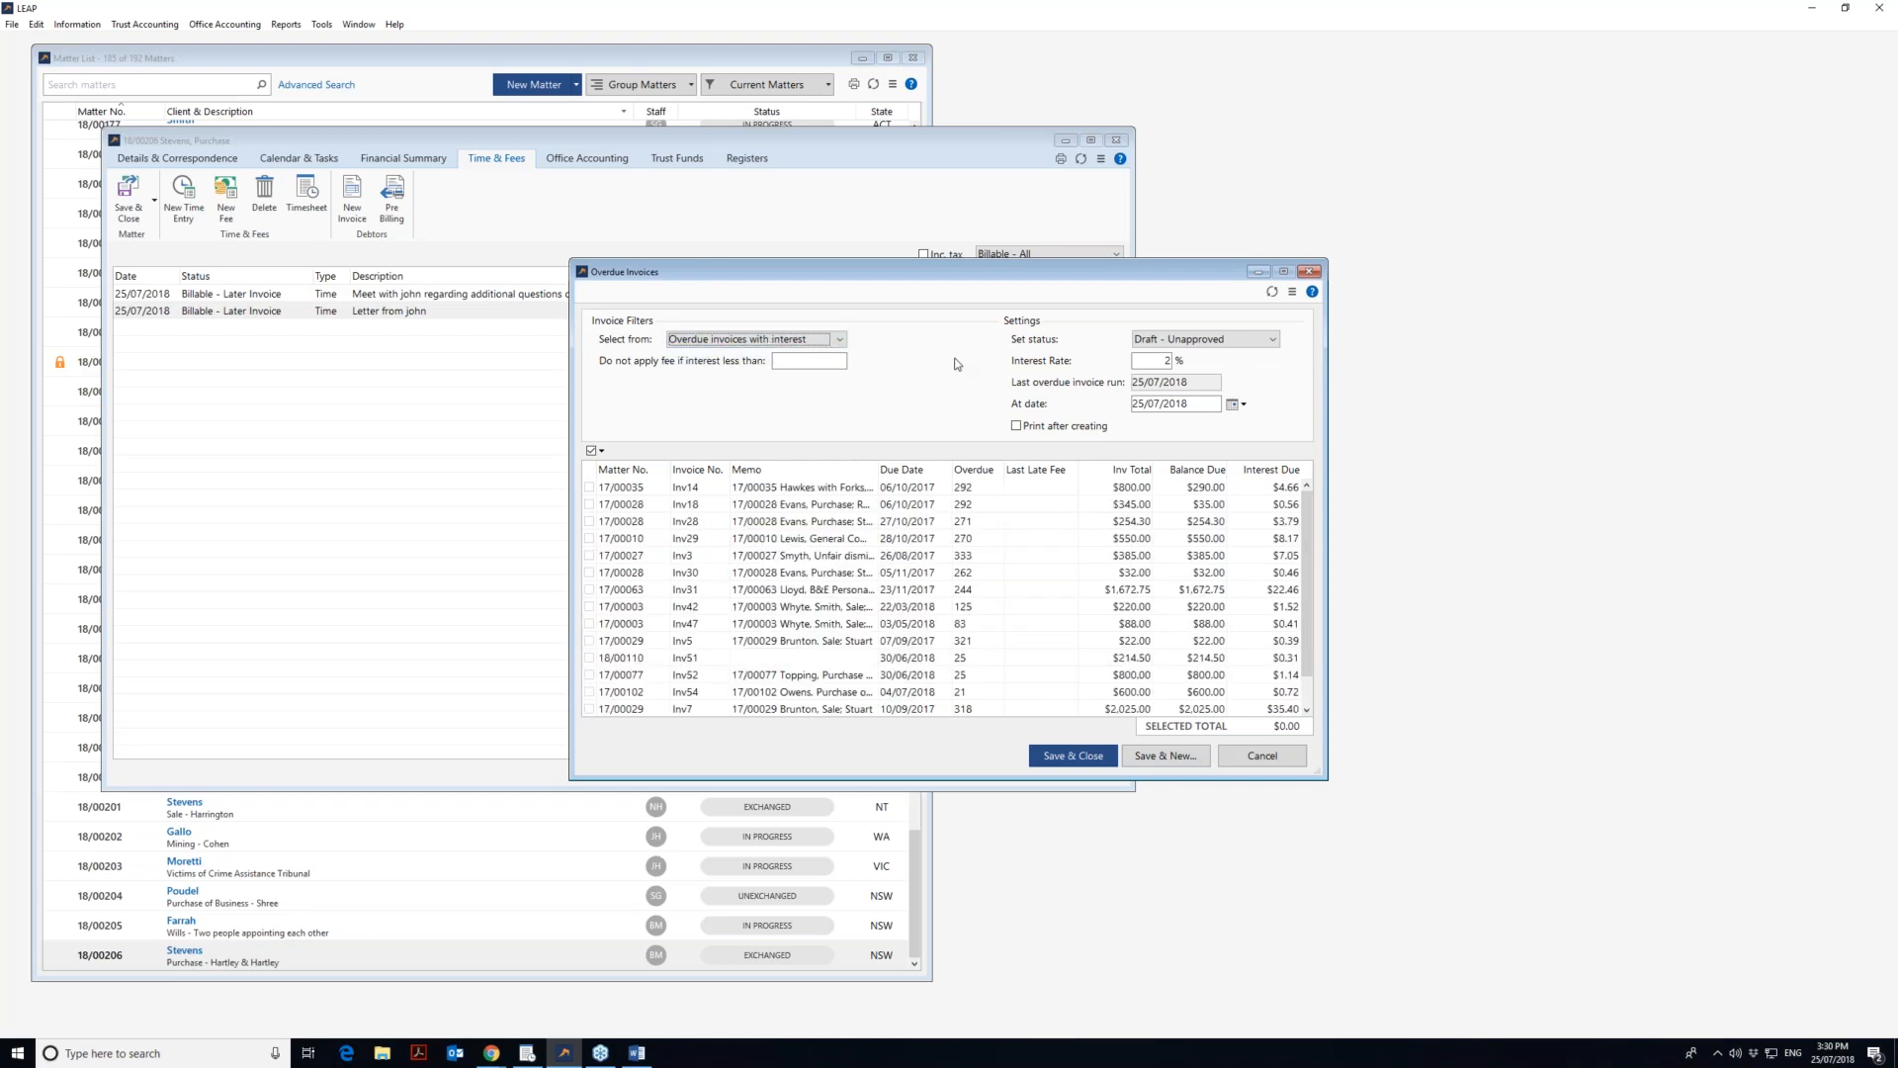
# - Review the status options for the overdue run, keeping Draft - Unapproved, and turn on Print after creating
pyautogui.click(1246, 344)
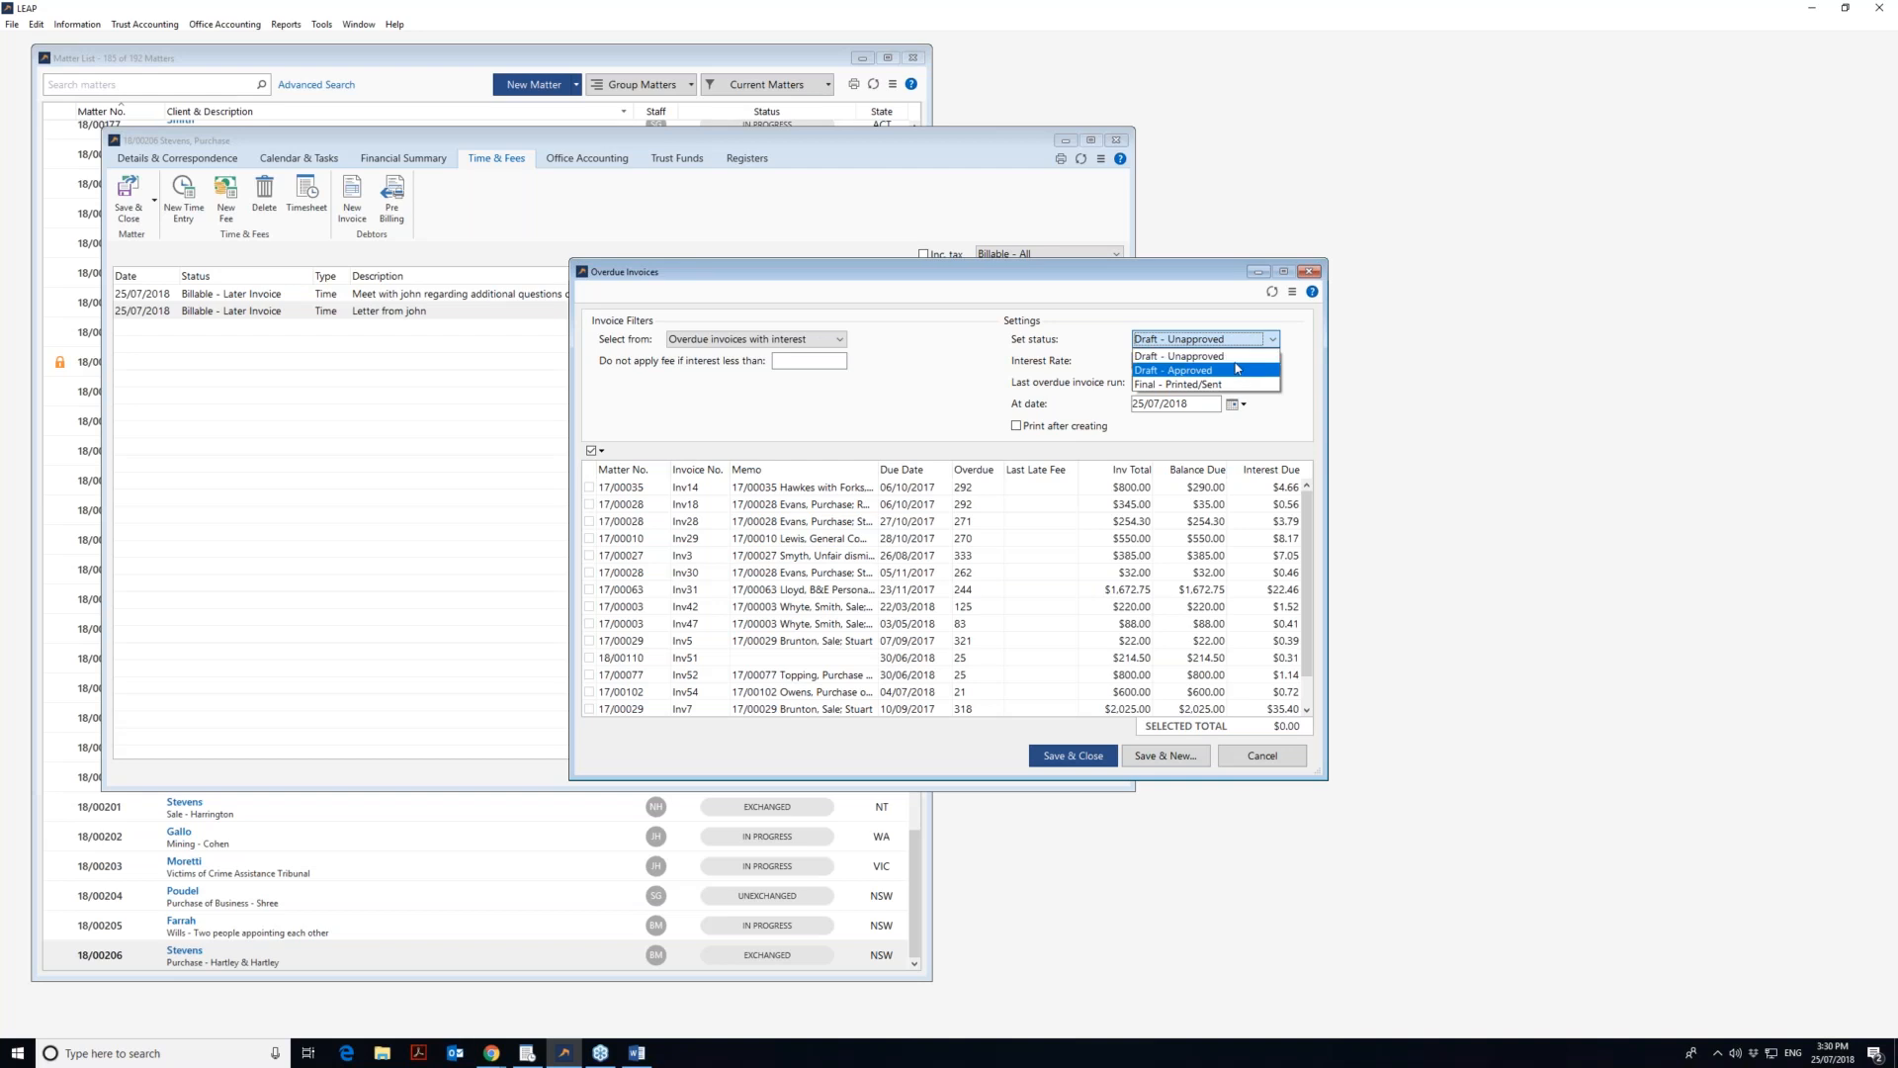
pyautogui.click(1301, 369)
pyautogui.click(1021, 426)
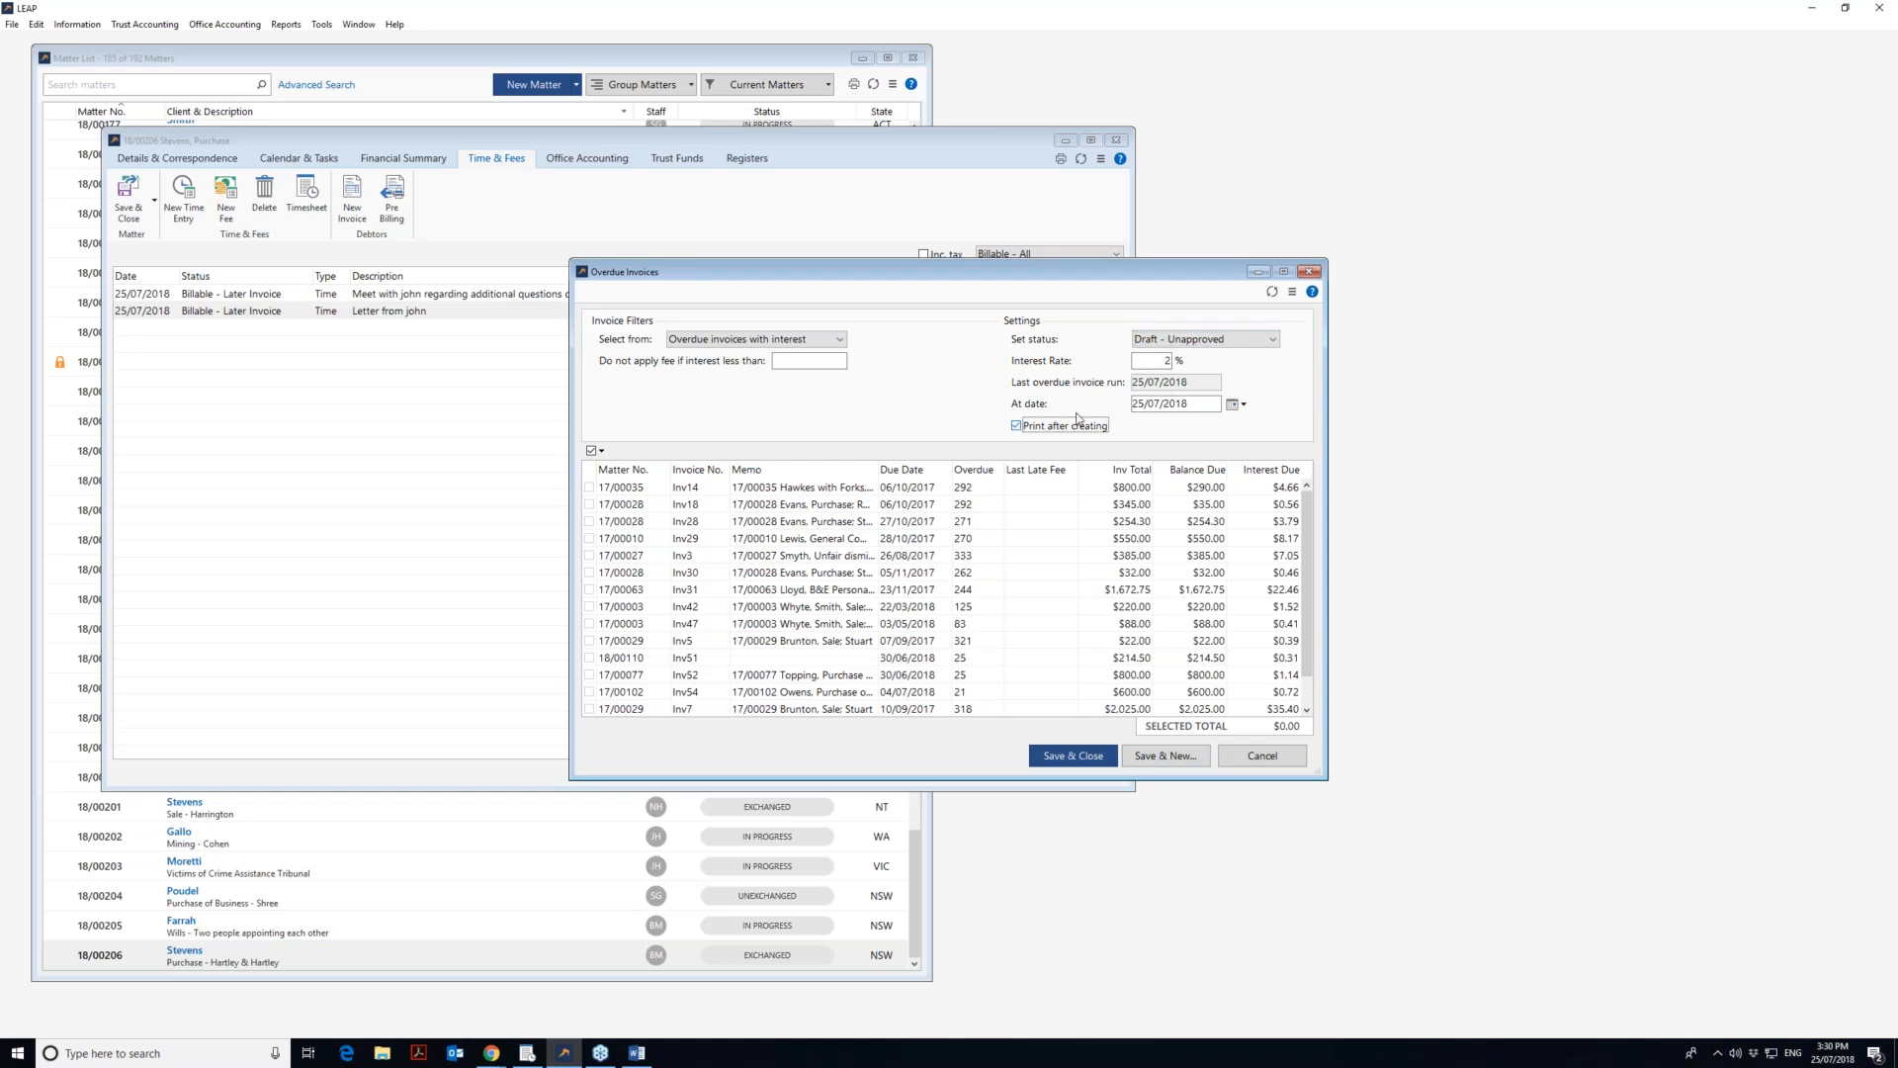
# - Set the overdue run to apply no fee if interest is less than $10.00, keeping Print after creating on
pyautogui.click(811, 361)
pyautogui.click(1016, 425)
pyautogui.press('Tab')
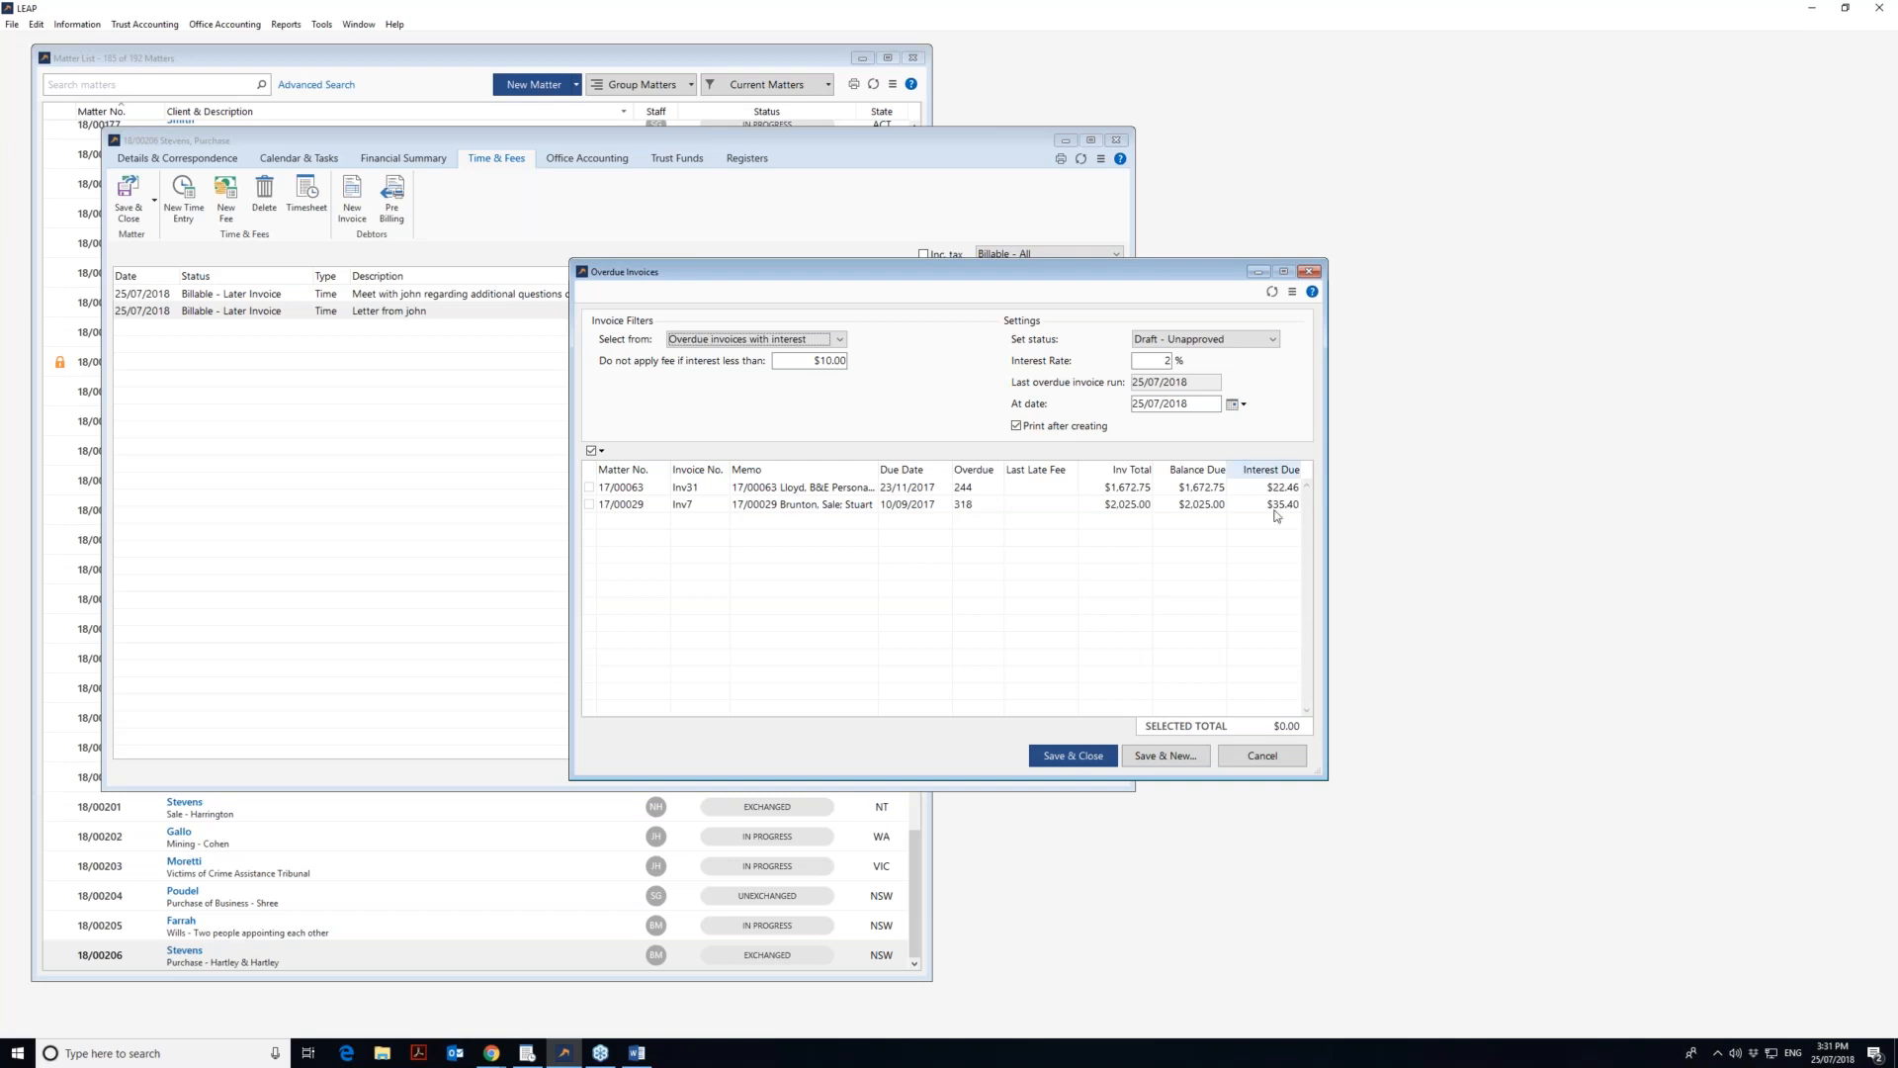
# - Select only overdue invoice Inv31 and create its late fee invoice, continuing despite the run date warning
pyautogui.click(600, 451)
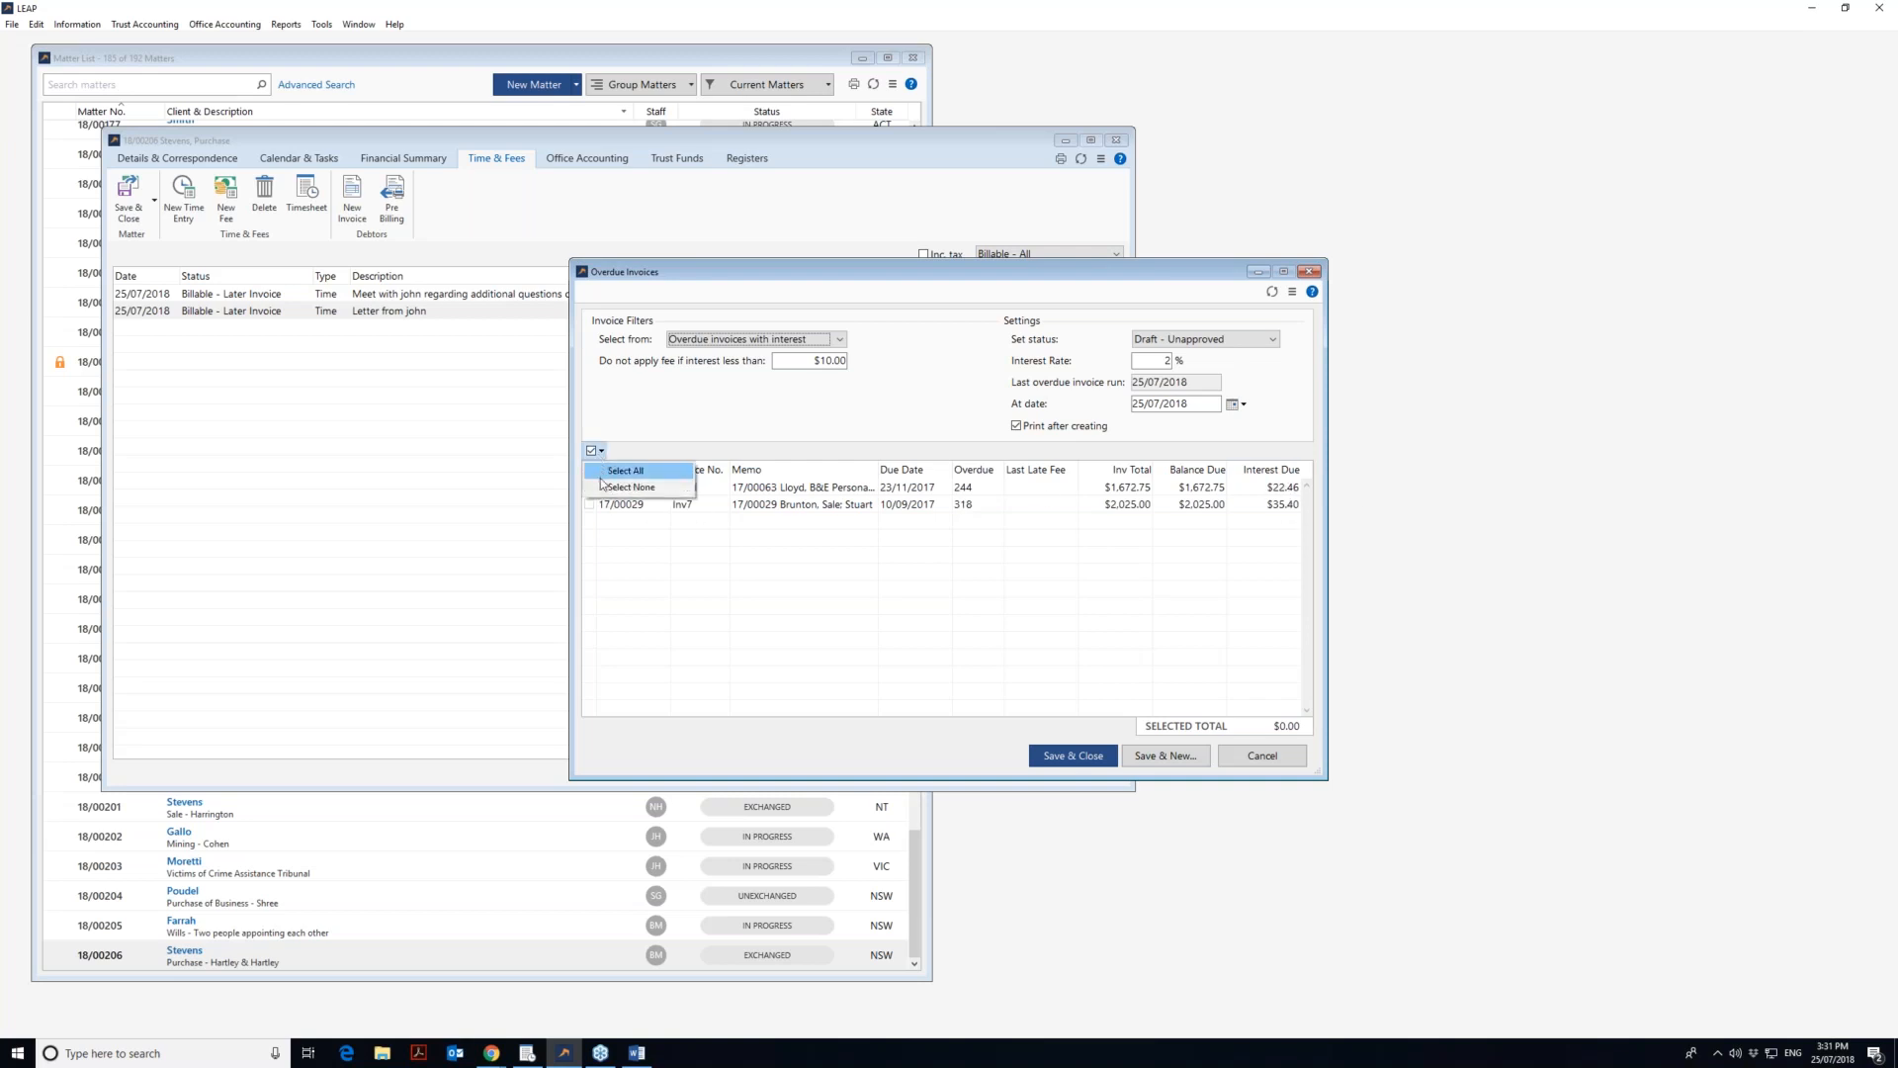
pyautogui.click(605, 486)
pyautogui.click(588, 489)
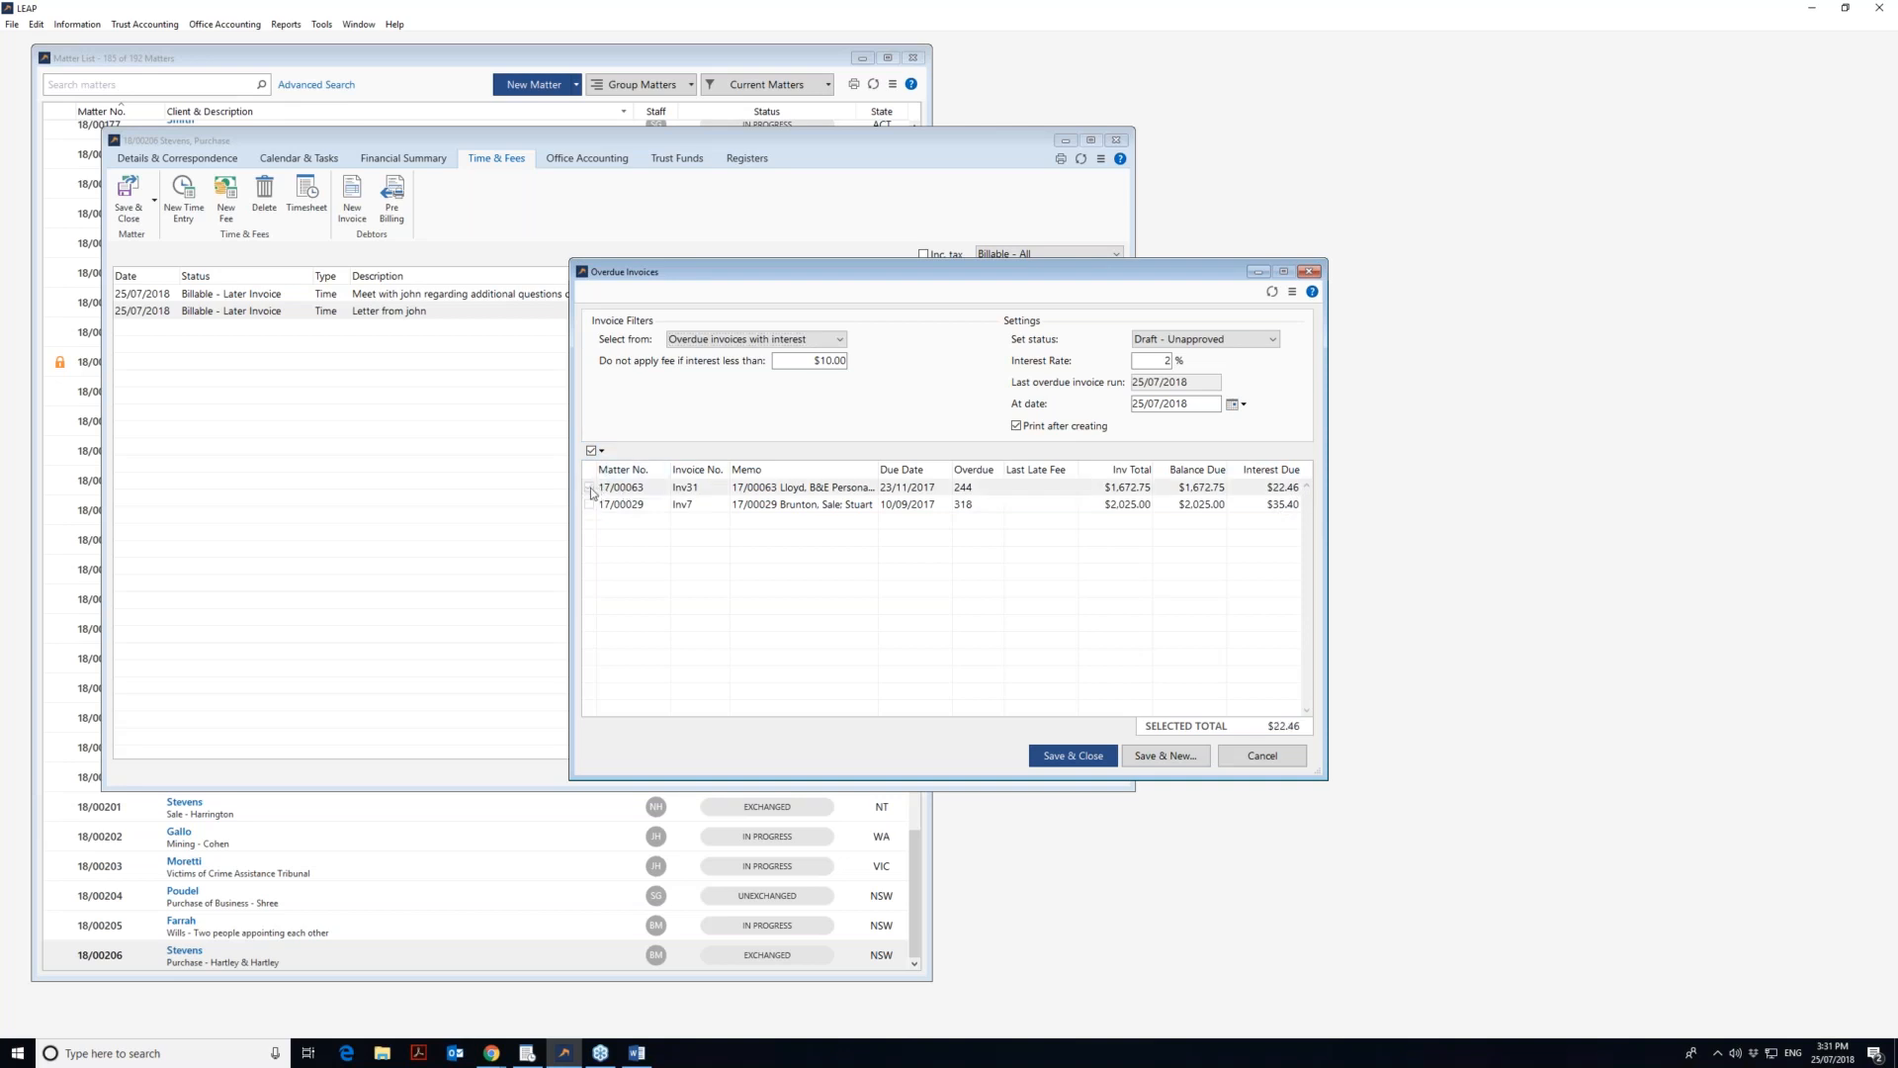
pyautogui.click(1089, 759)
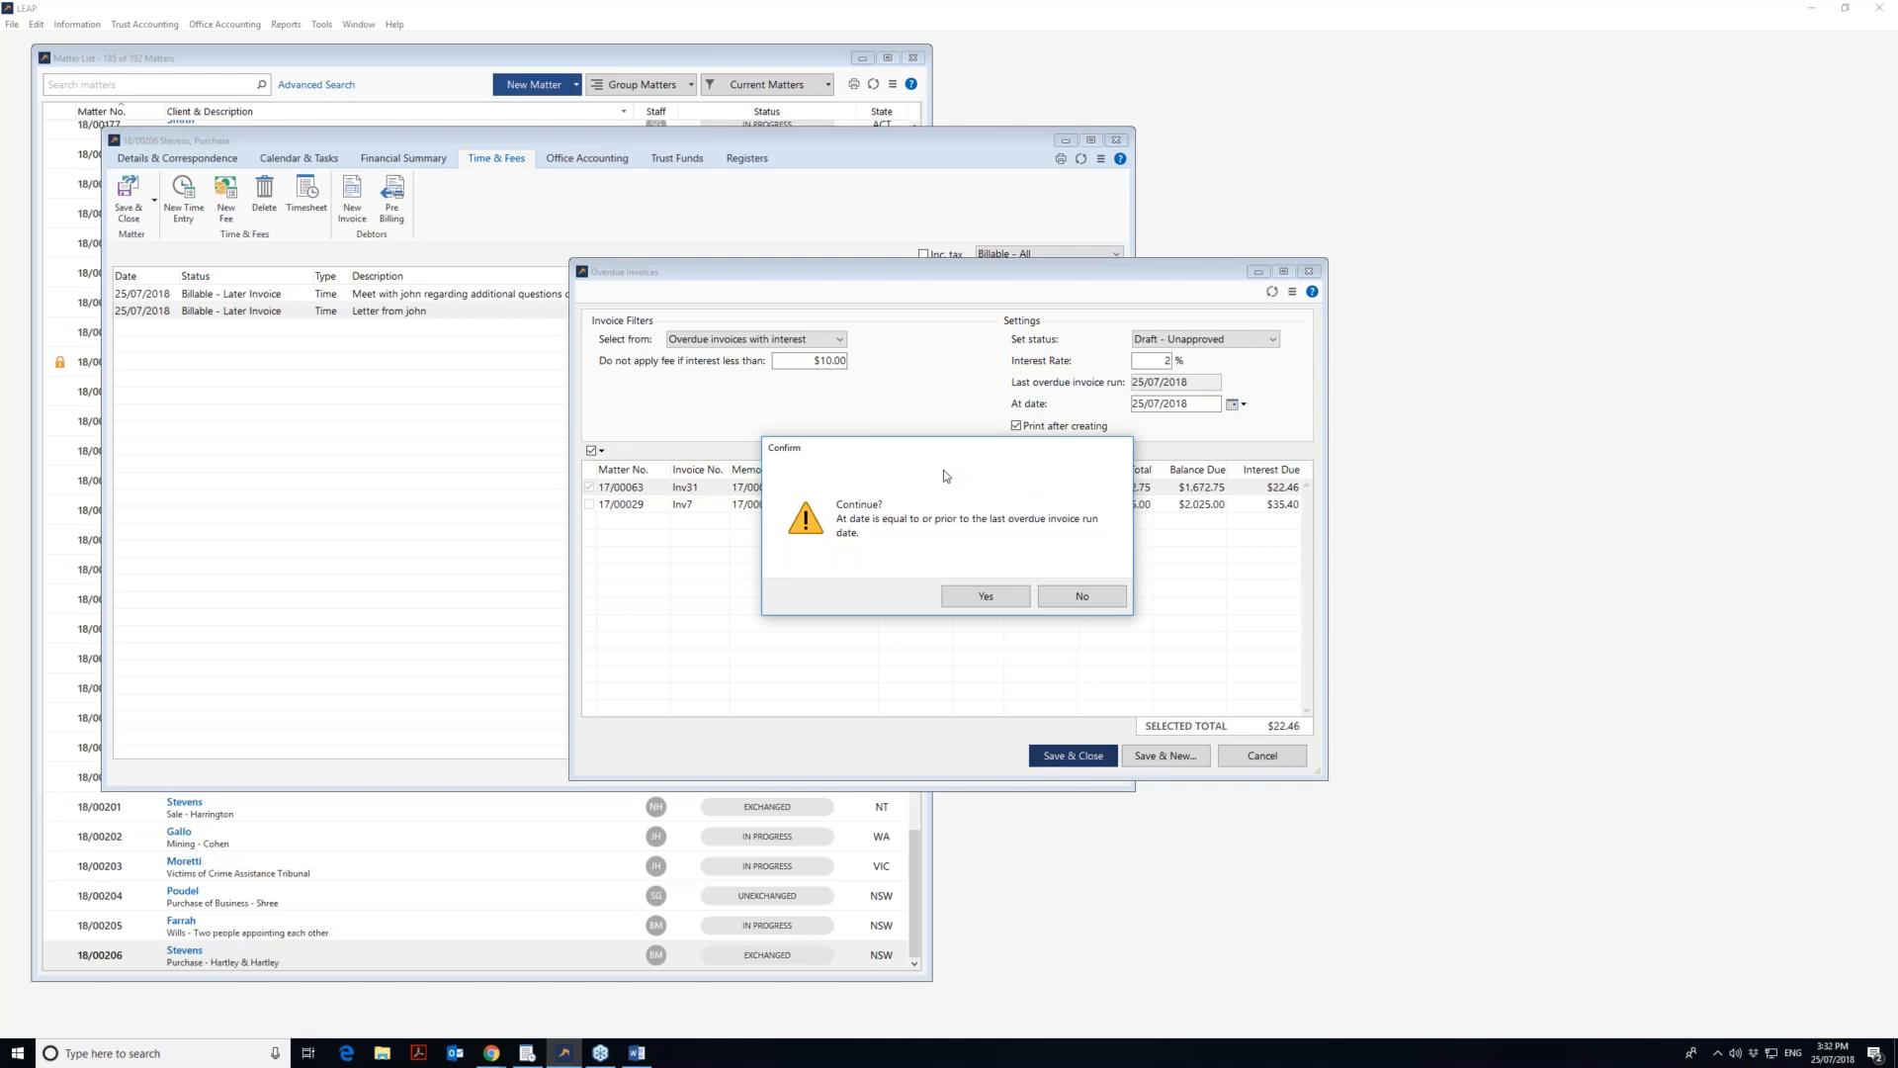
pyautogui.click(989, 596)
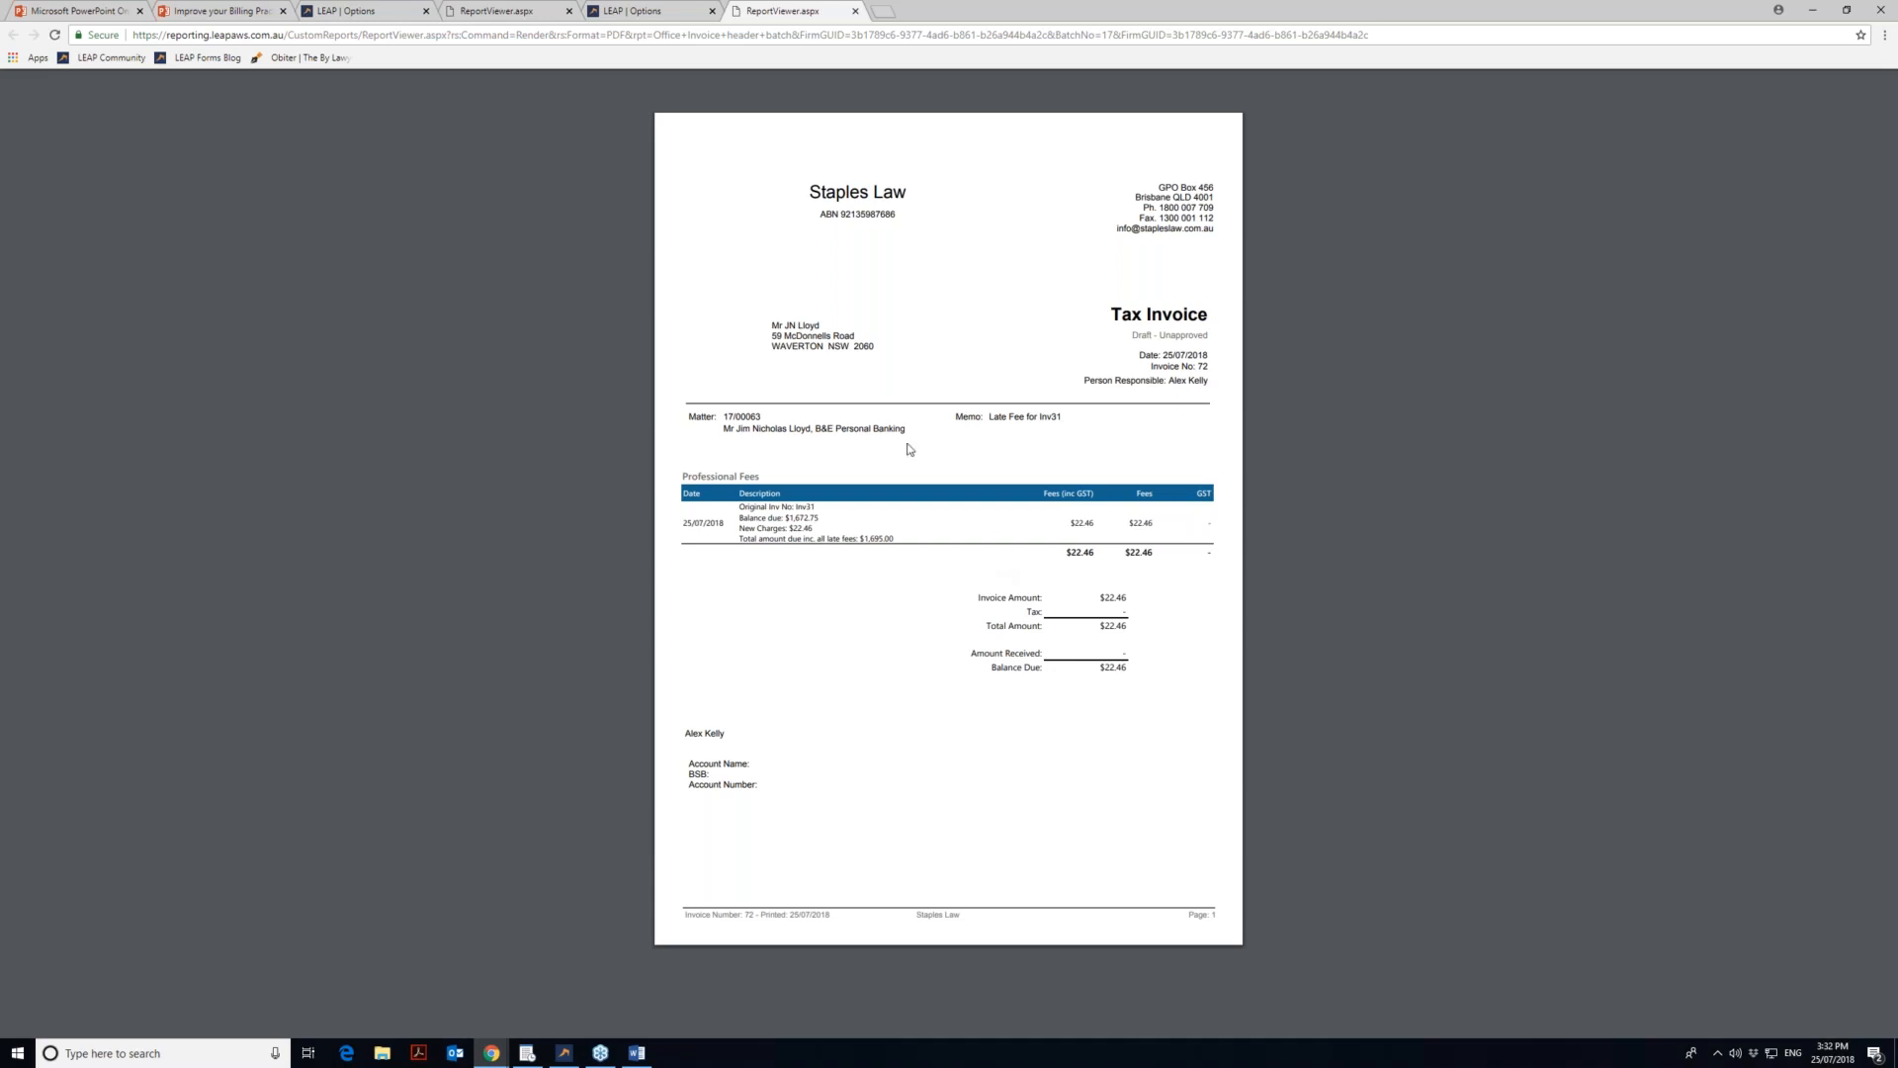
# - Examine the late fee invoice's matter number, memo and total amount due including all late fees
pyautogui.doubleClick(751, 417)
pyautogui.click(788, 433)
pyautogui.doubleClick(1059, 418)
pyautogui.click(1060, 421)
pyautogui.moveTo(876, 540); pyautogui.dragTo(740, 542)
pyautogui.click(901, 537)
pyautogui.moveTo(897, 539); pyautogui.dragTo(742, 542)
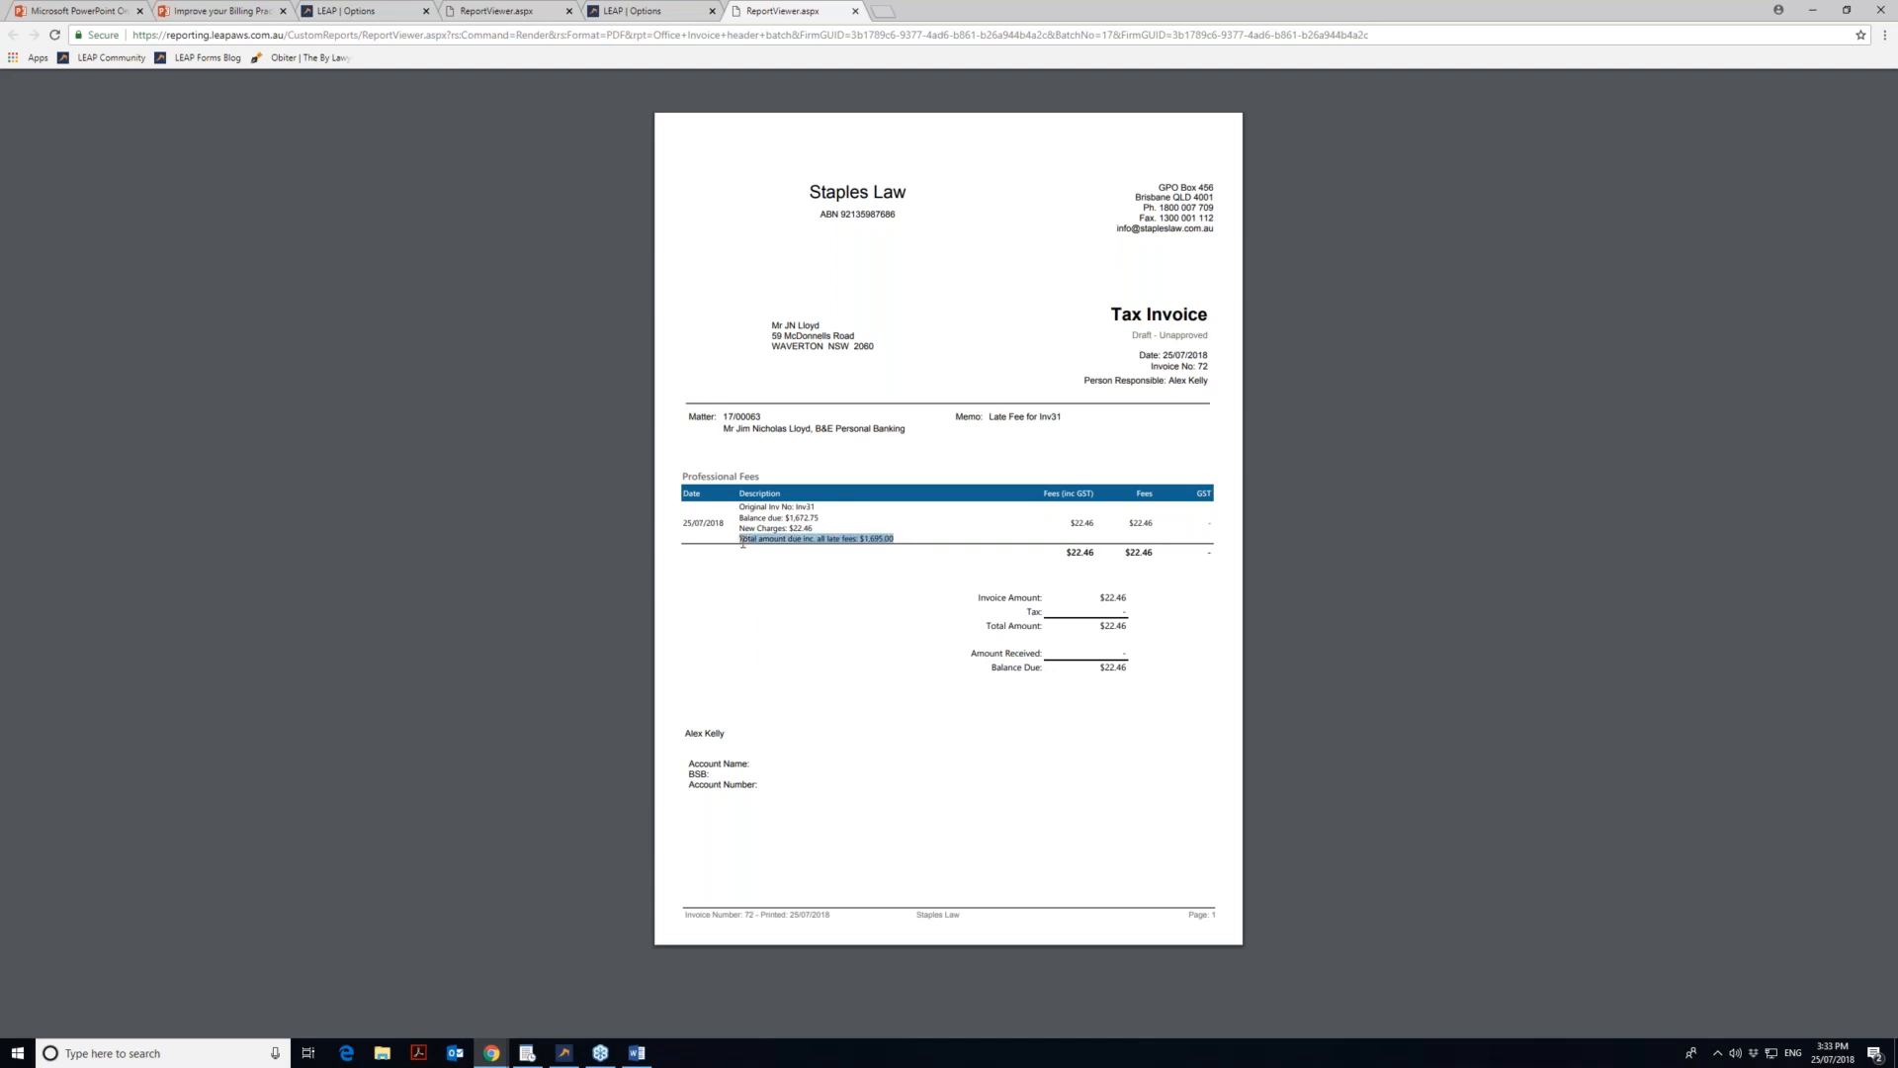
pyautogui.click(902, 537)
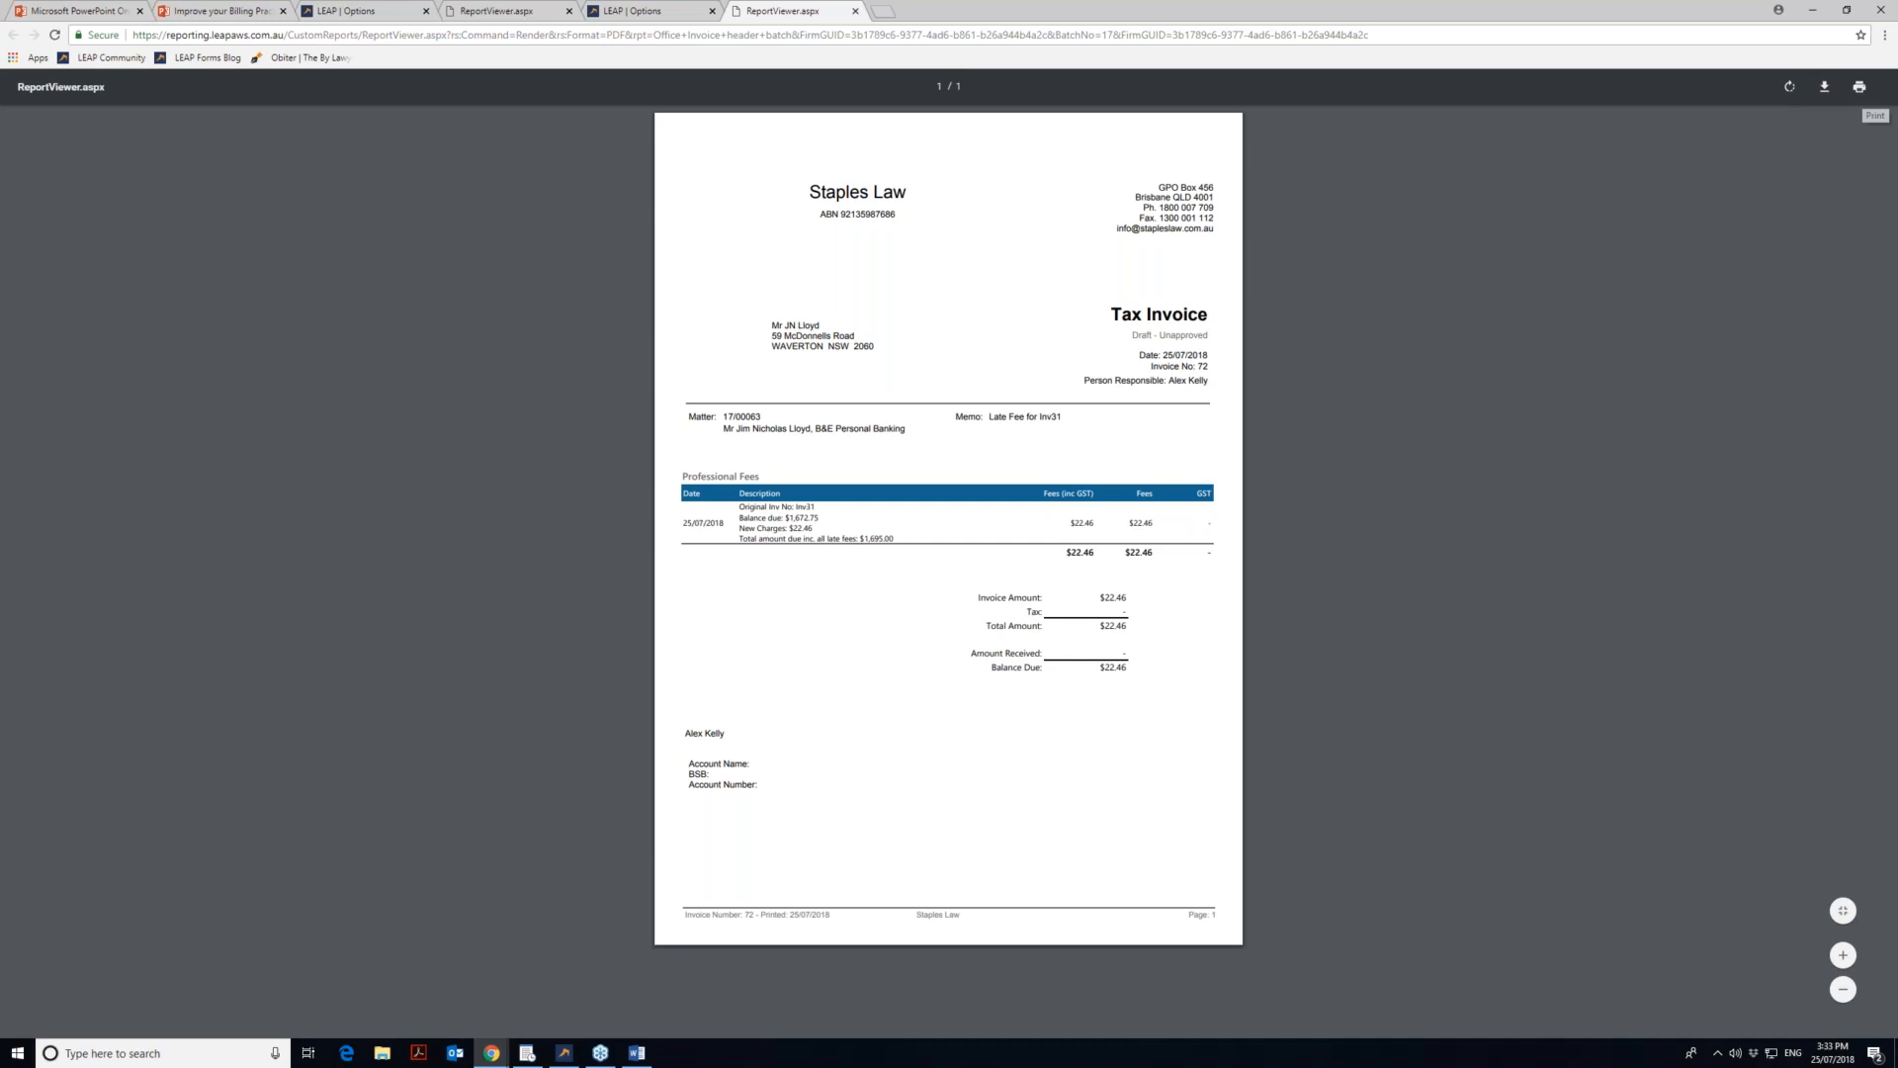
# - Print the late fee invoice with Print To LEAP as the destination
pyautogui.click(1859, 86)
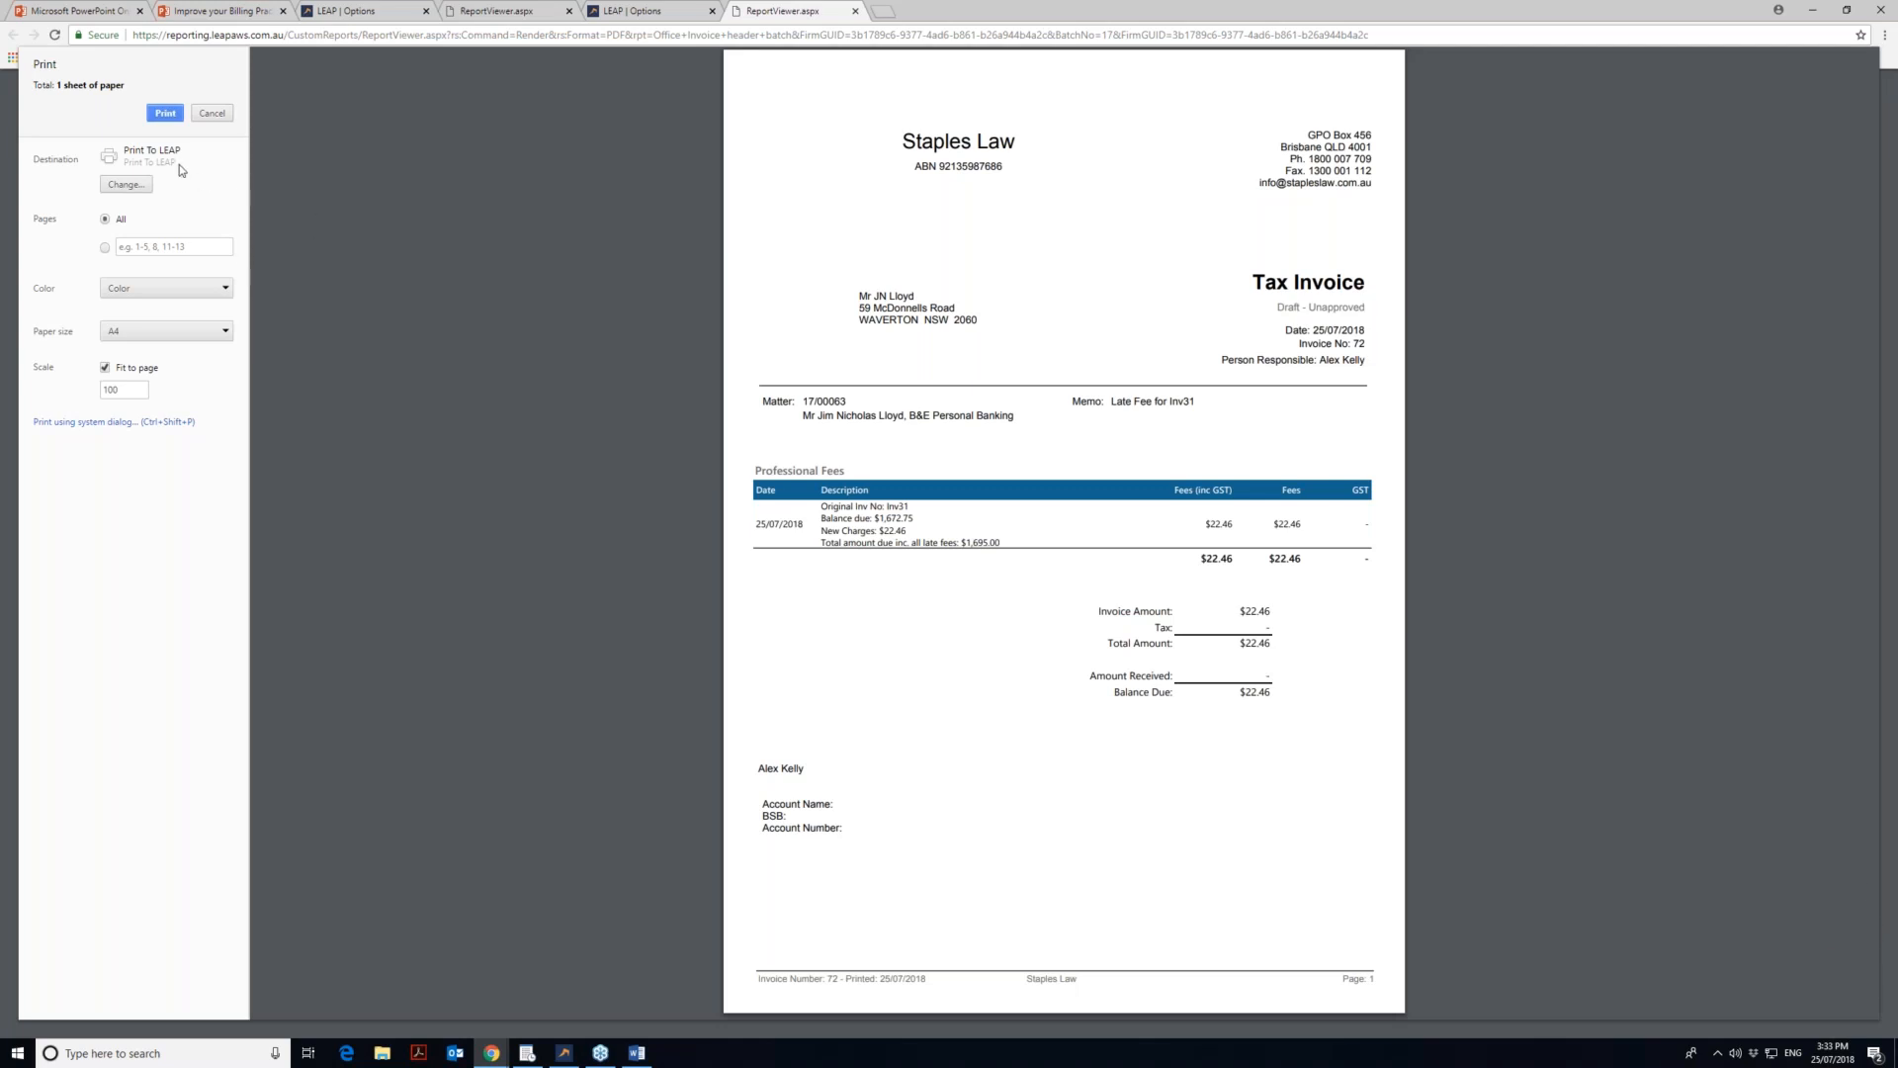
pyautogui.click(127, 185)
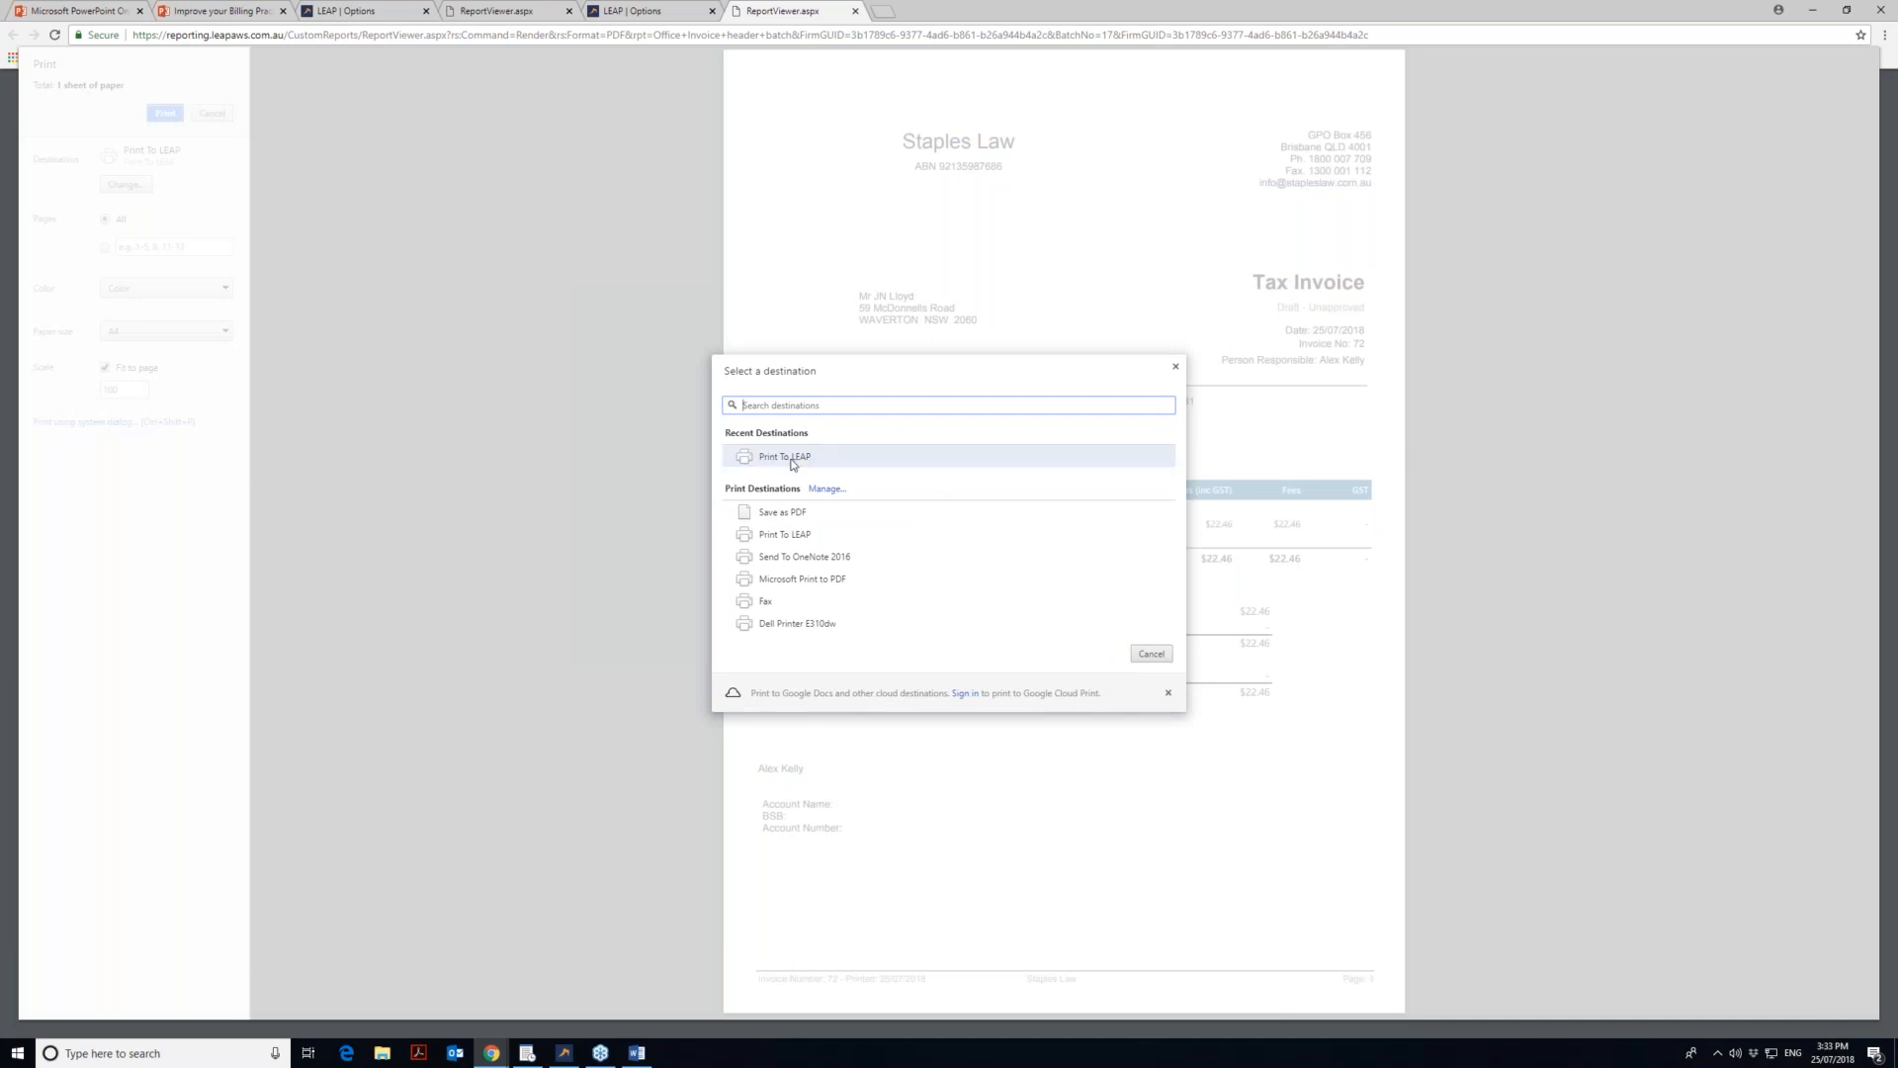
pyautogui.click(1175, 368)
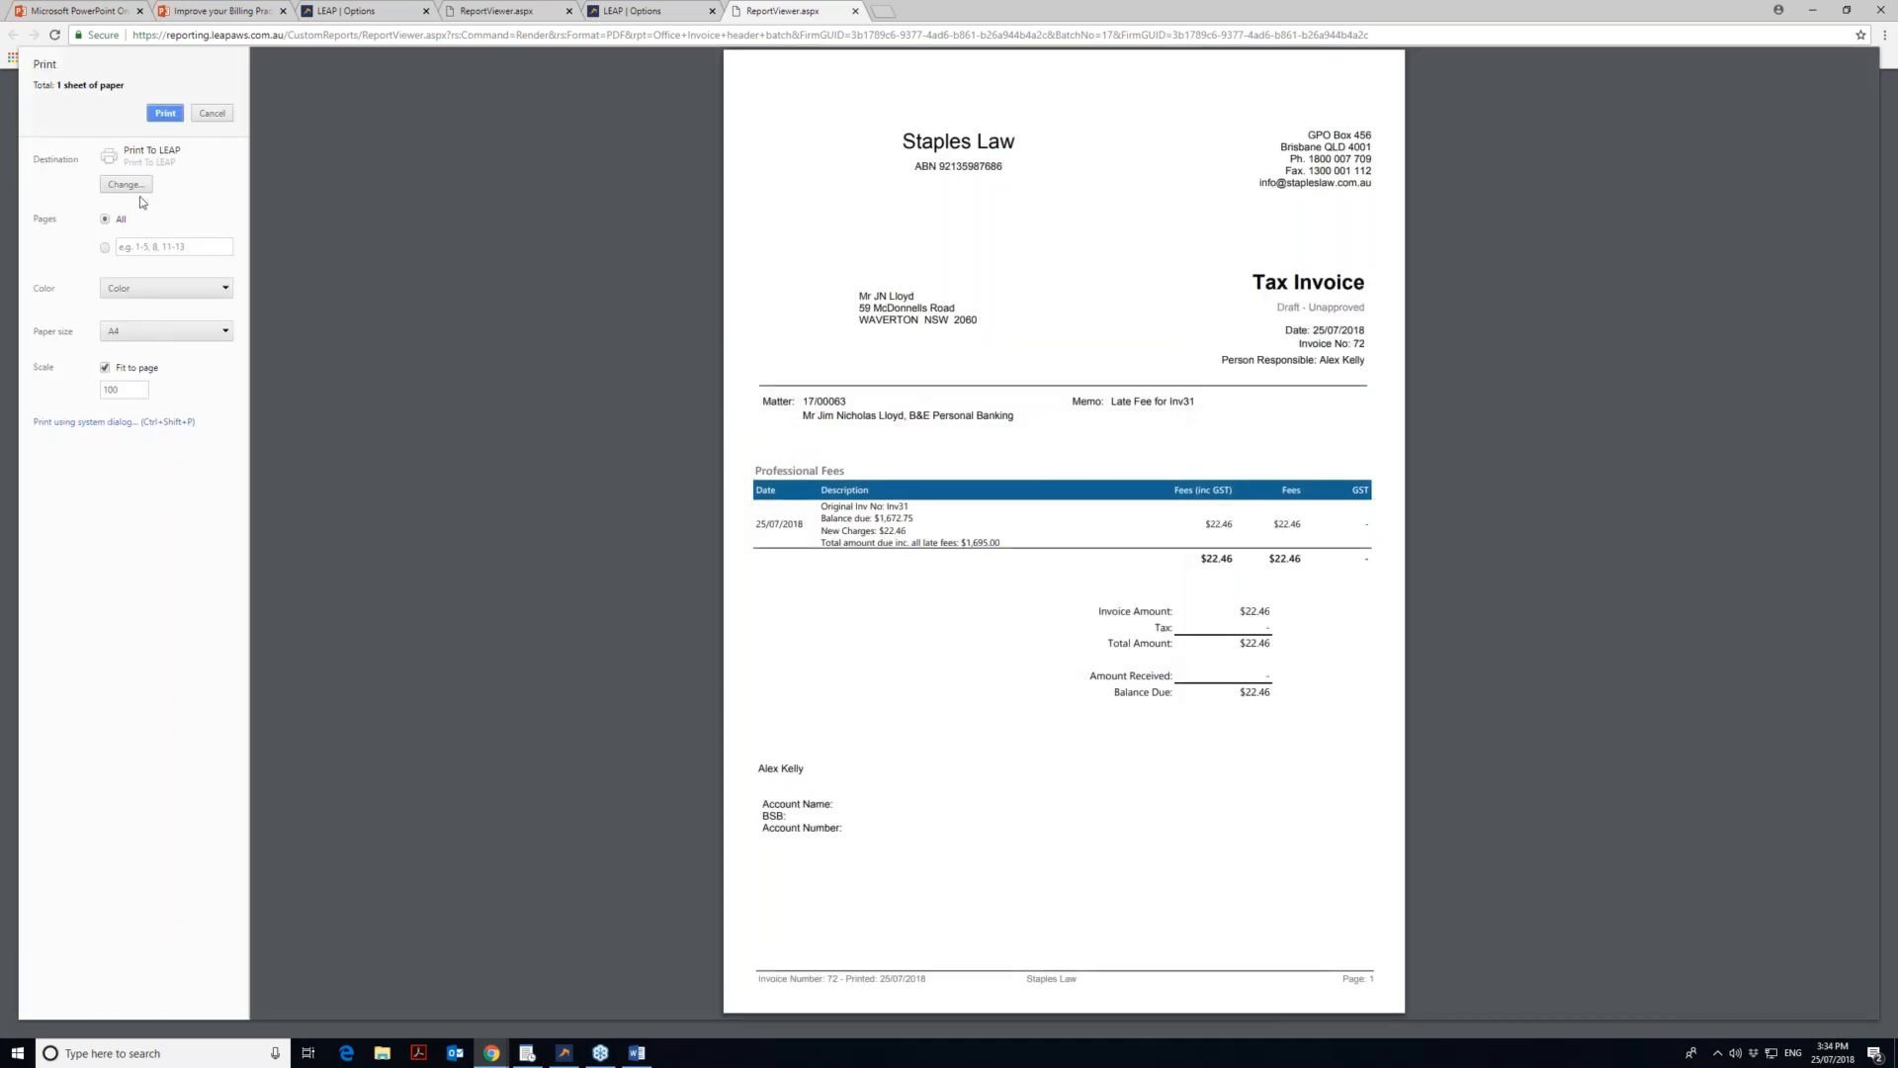
pyautogui.click(165, 114)
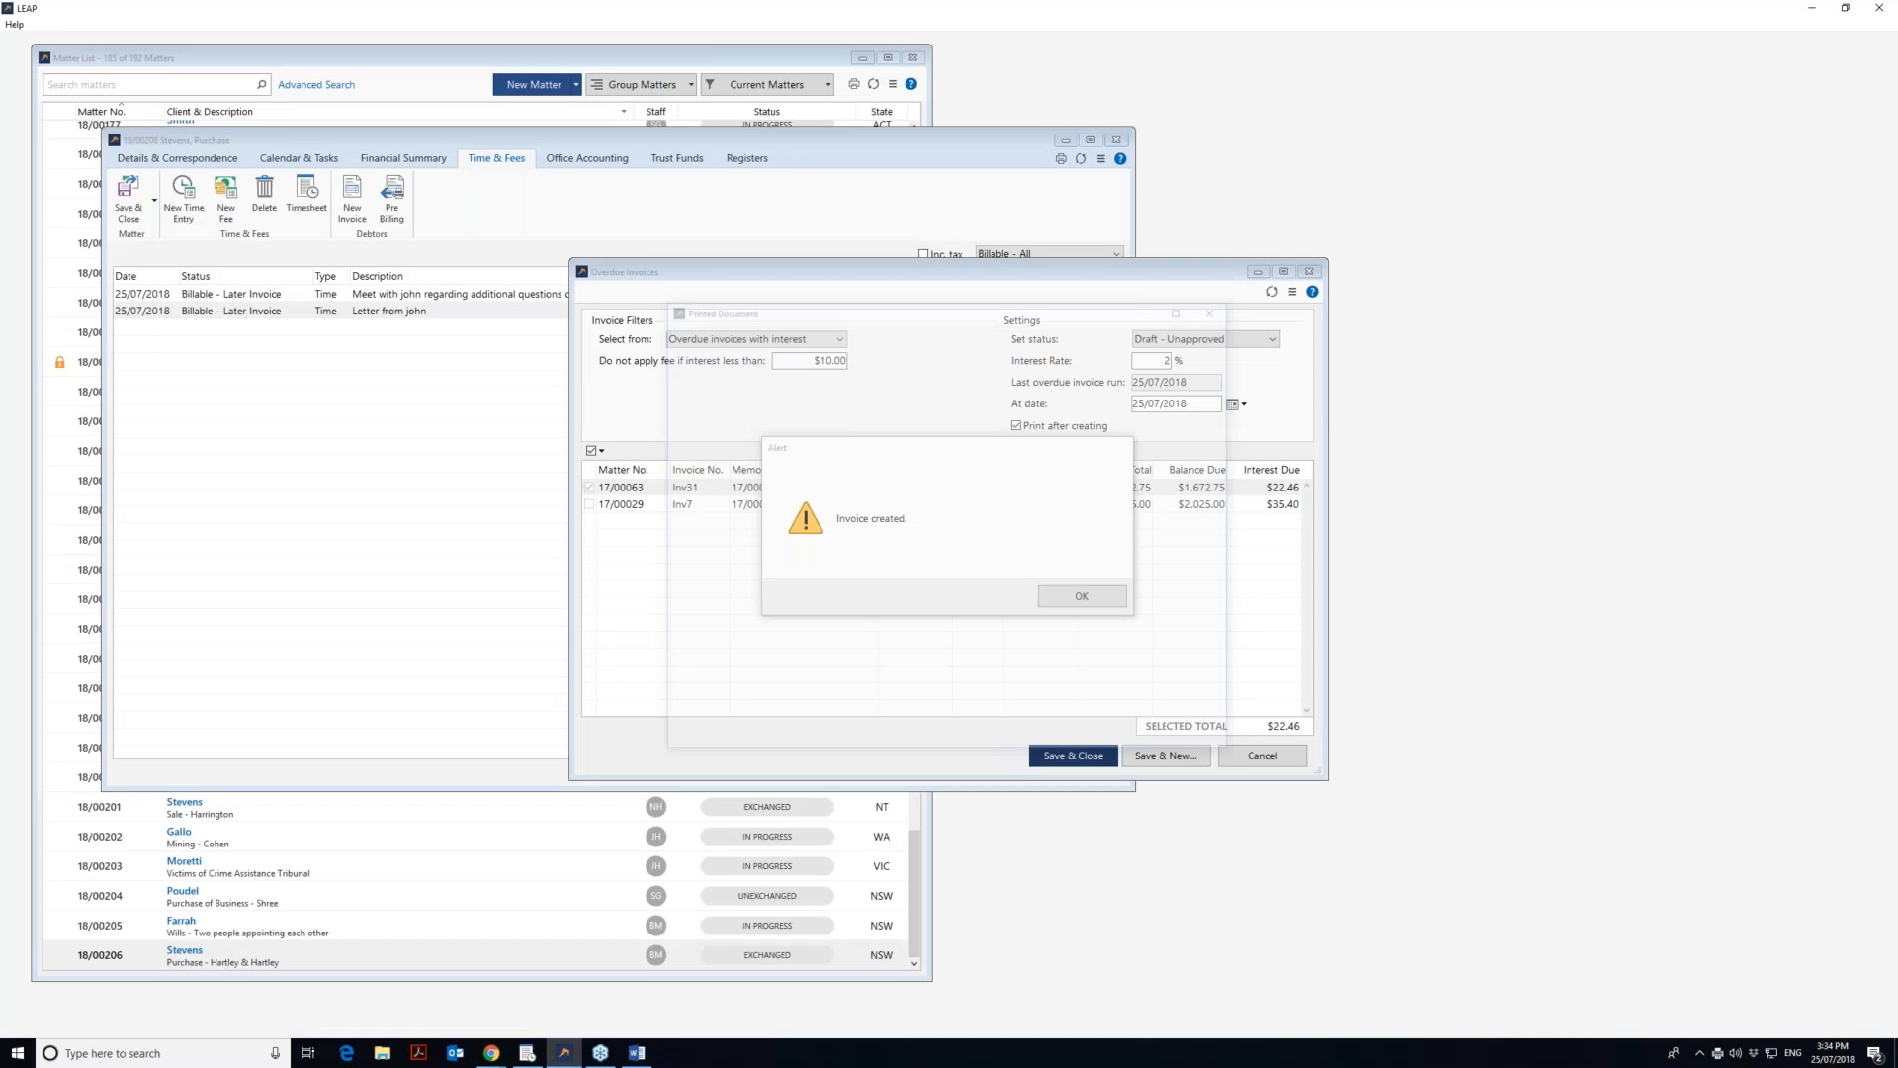
pyautogui.press('Return')
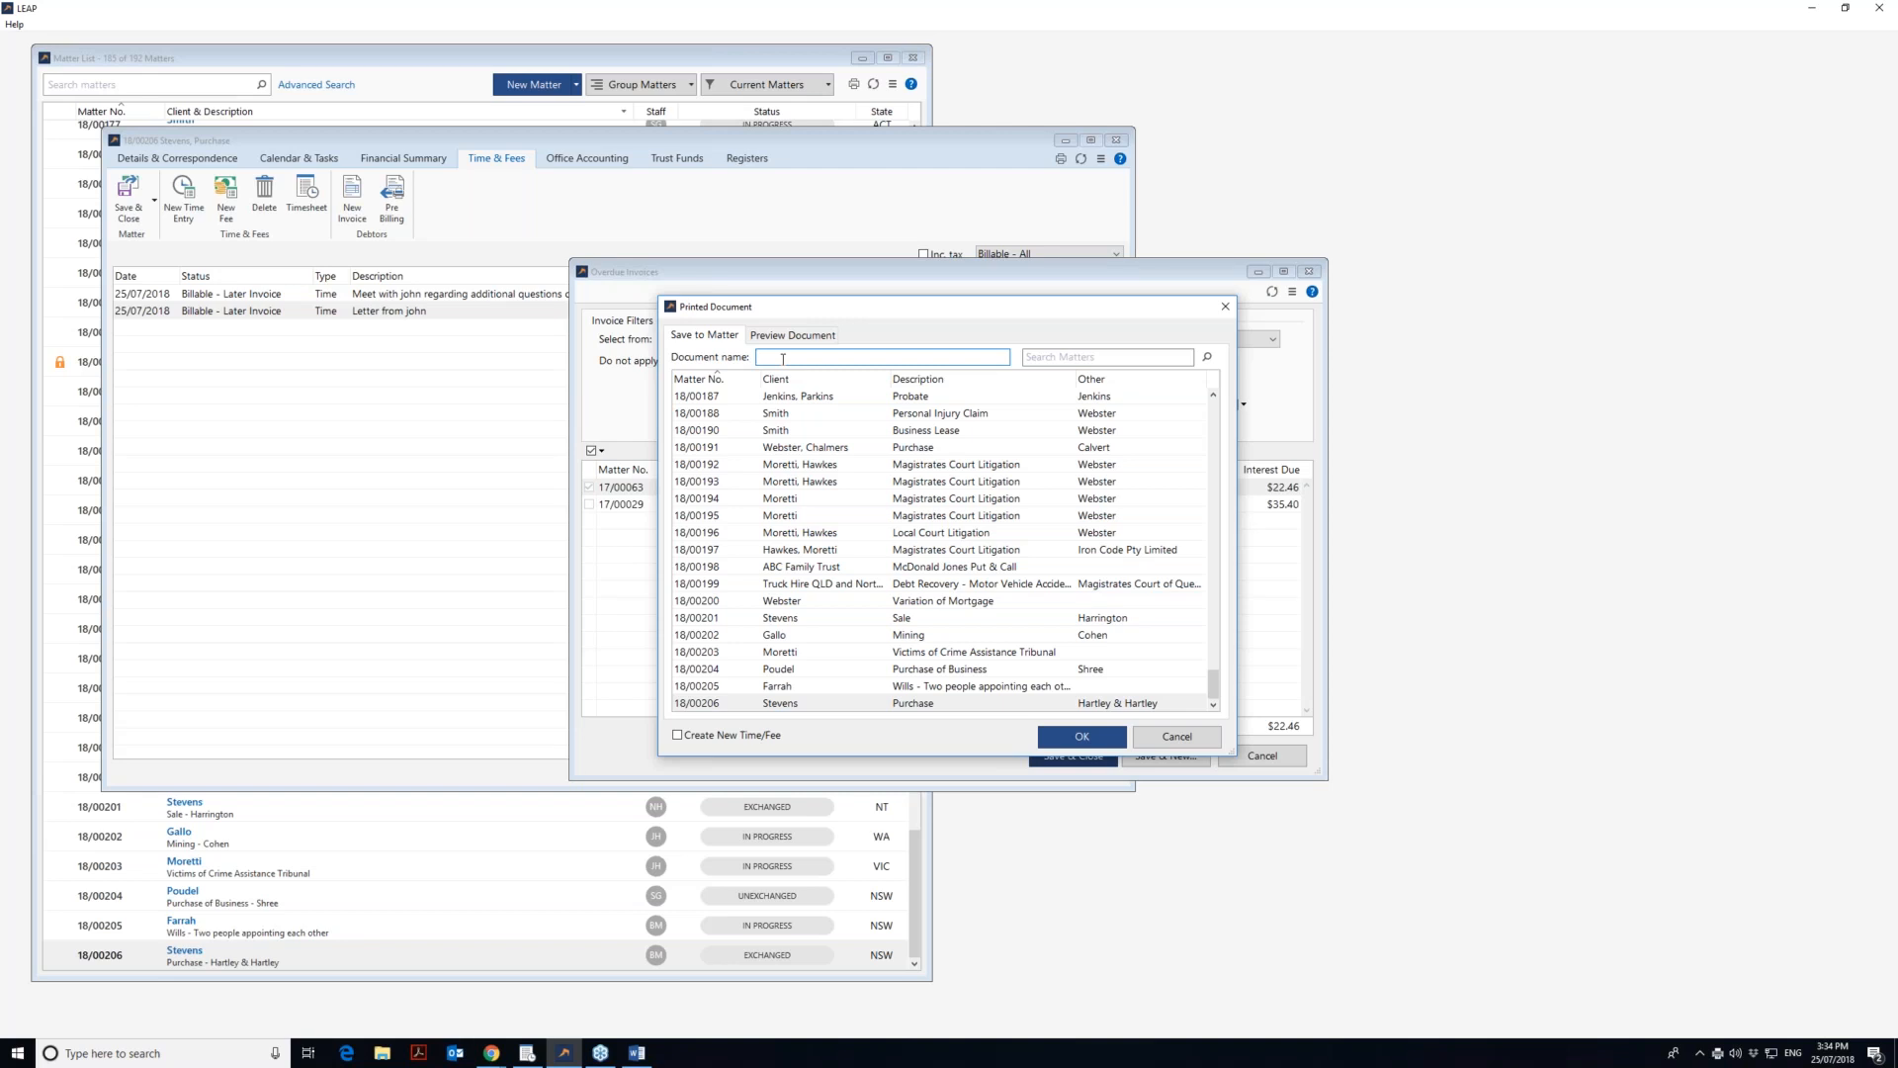
# - Name the printed document "Additional invoice for Interest - 250718" and save it to matter 18/00206
pyautogui.write('dditional invoice for Interest - 250718')
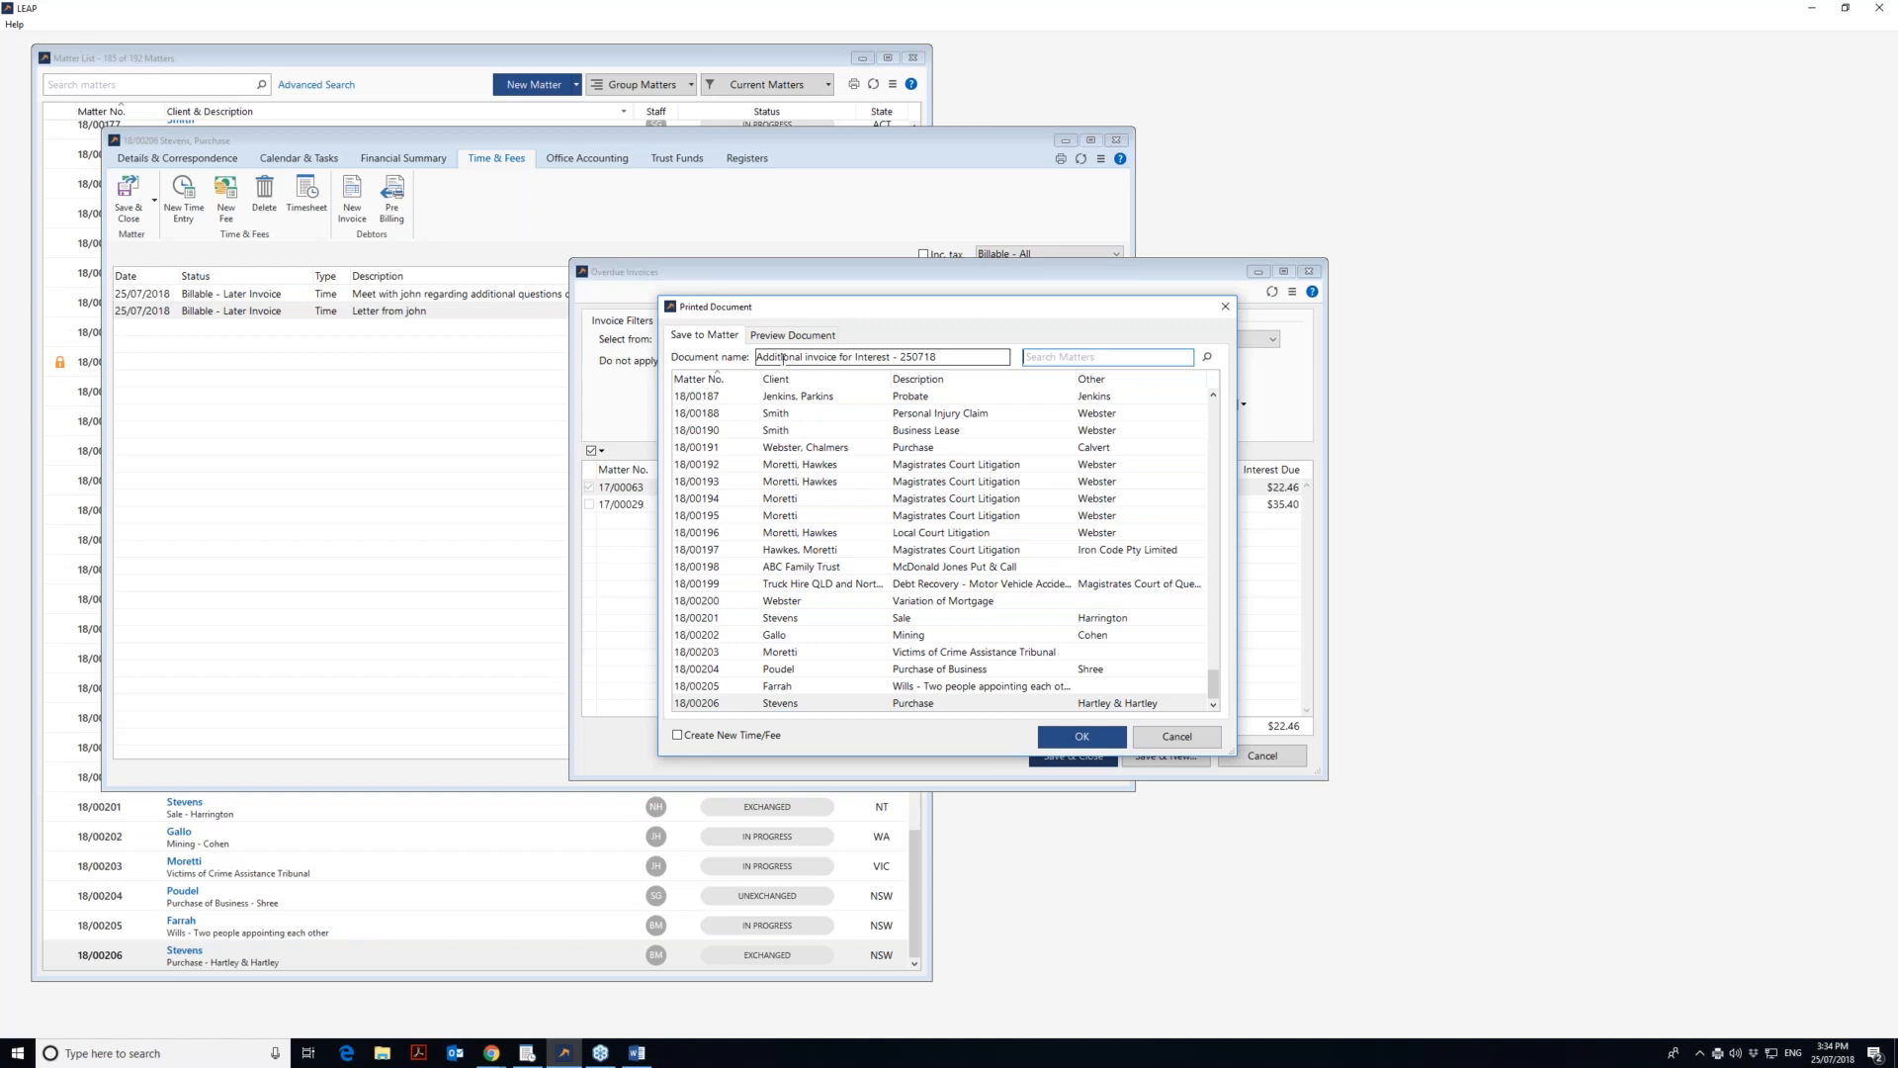
pyautogui.press('Tab')
pyautogui.write('18/00026')
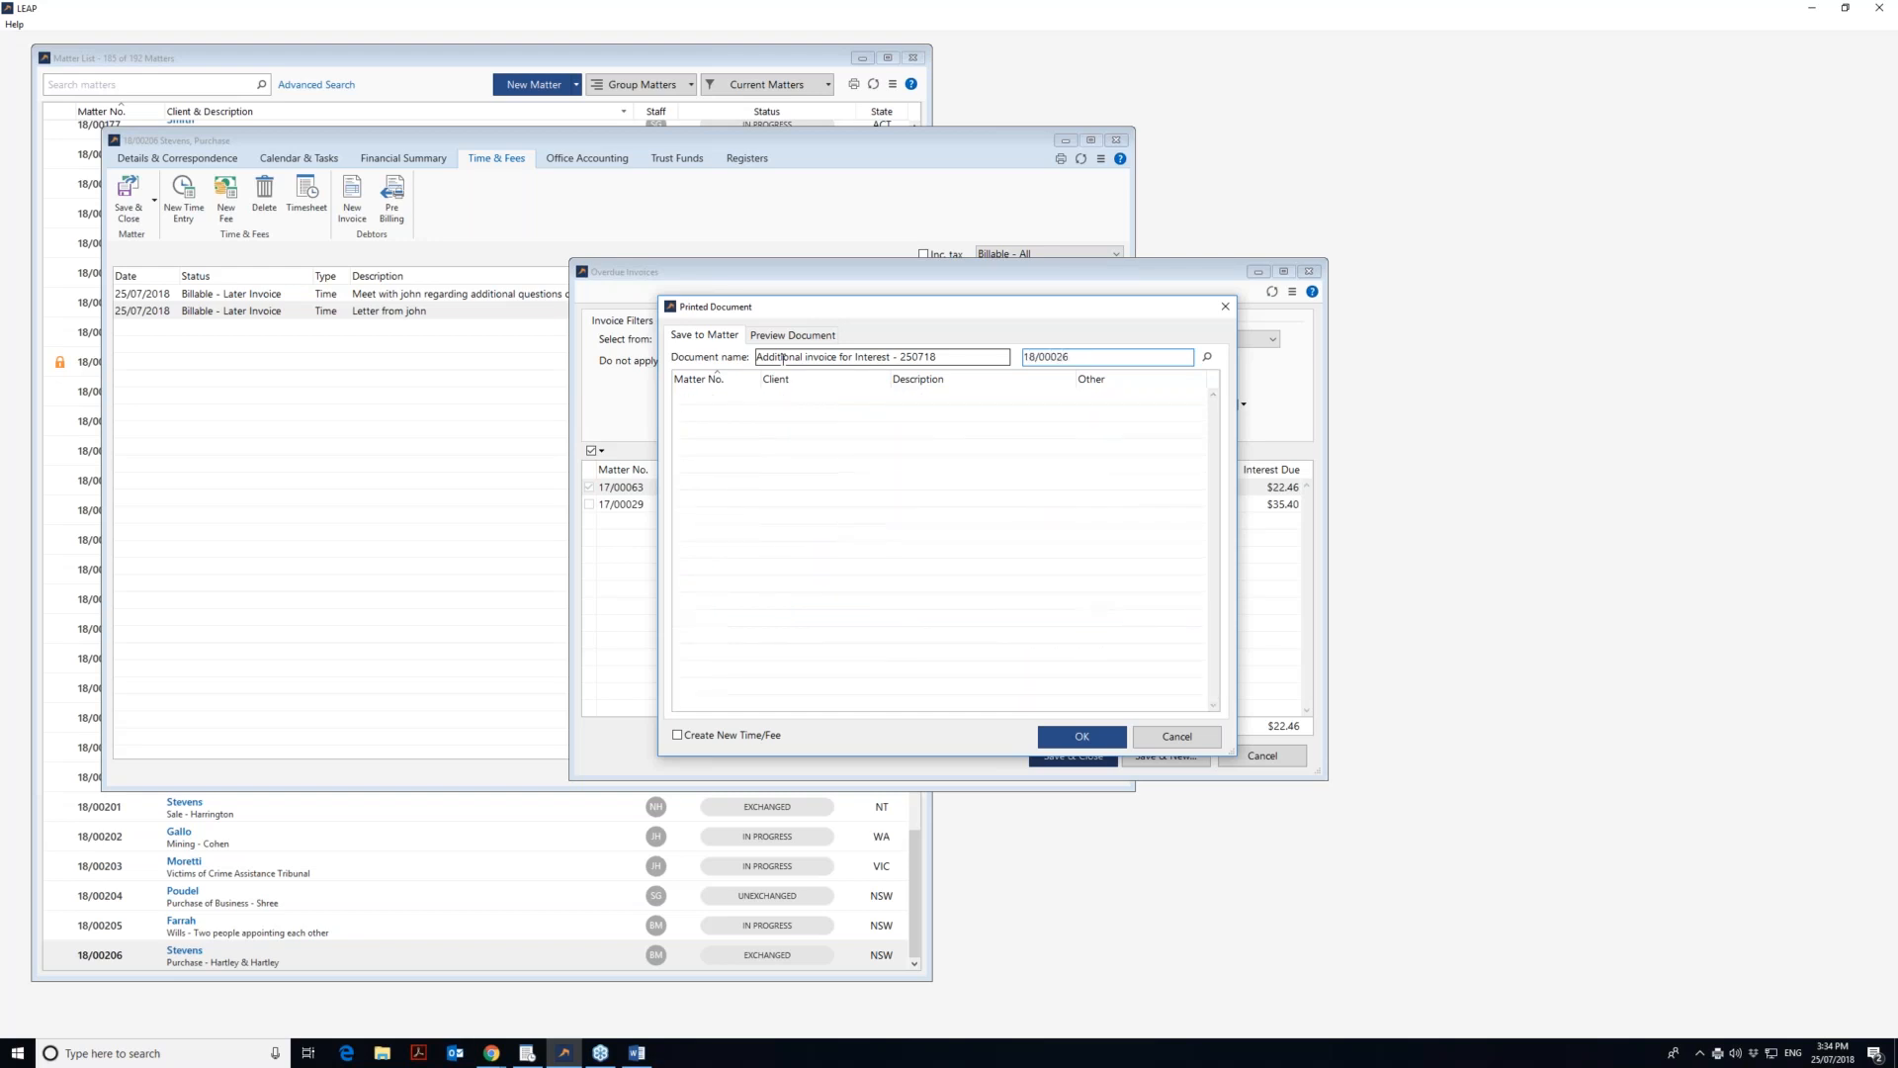
pyautogui.press('BackSpace')
pyautogui.press('BackSpace')
pyautogui.press('BackSpace')
pyautogui.write('206')
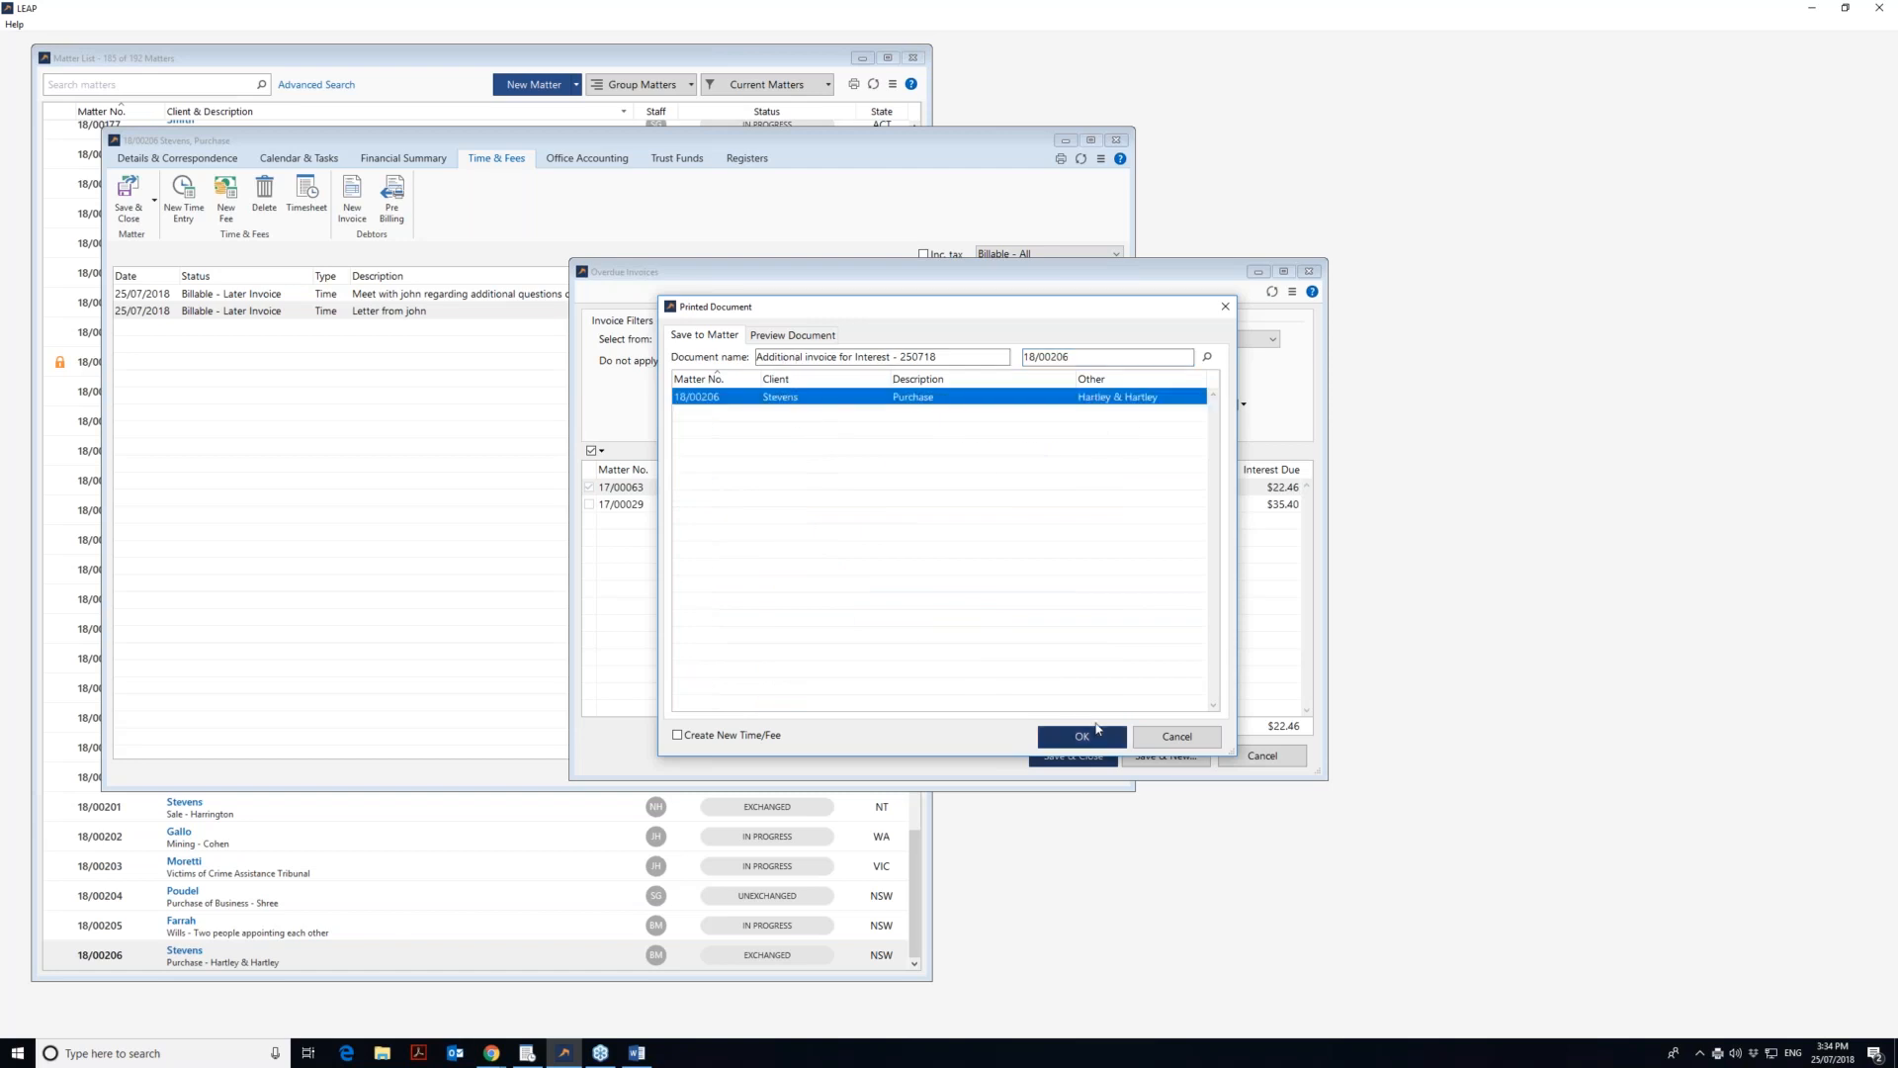
pyautogui.click(1088, 736)
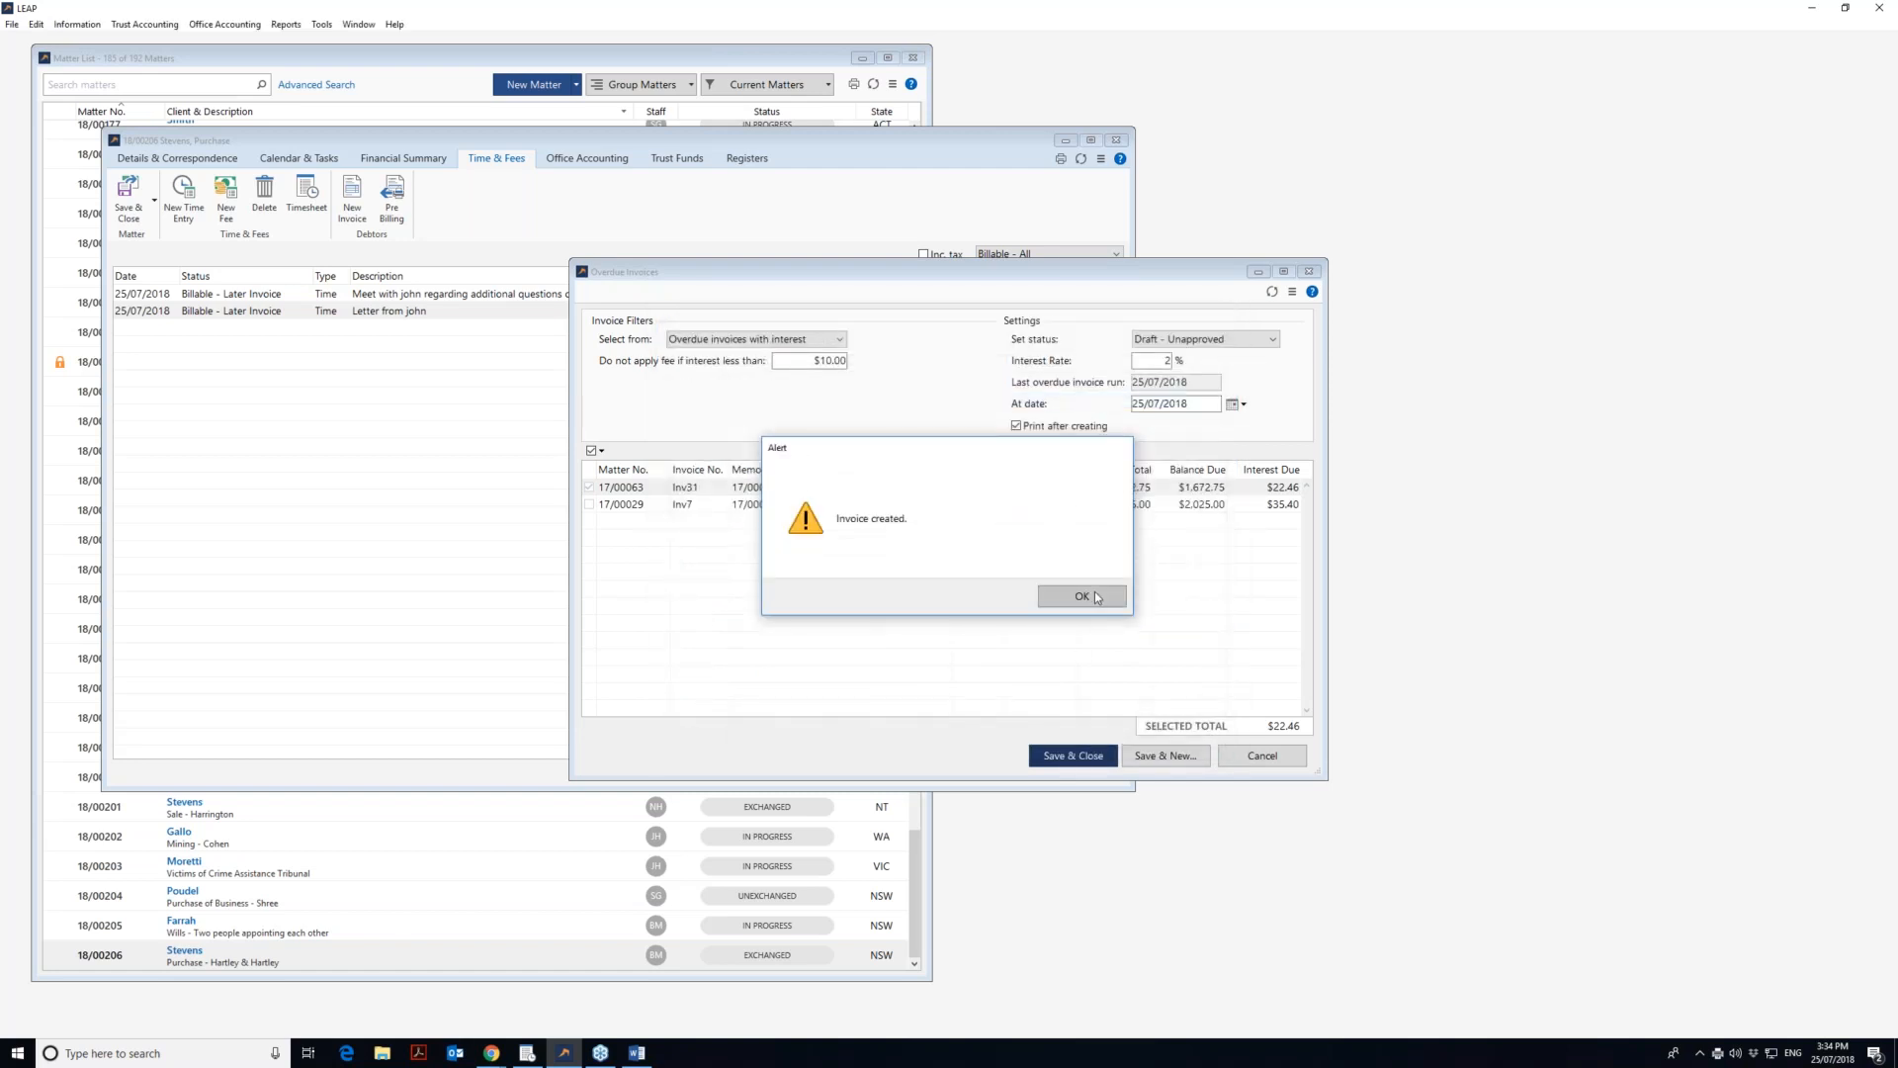
# - Dismiss the alert, open the matter's details and correspondence, and show the actions available for the saved interest invoice
pyautogui.click(1096, 595)
pyautogui.click(237, 163)
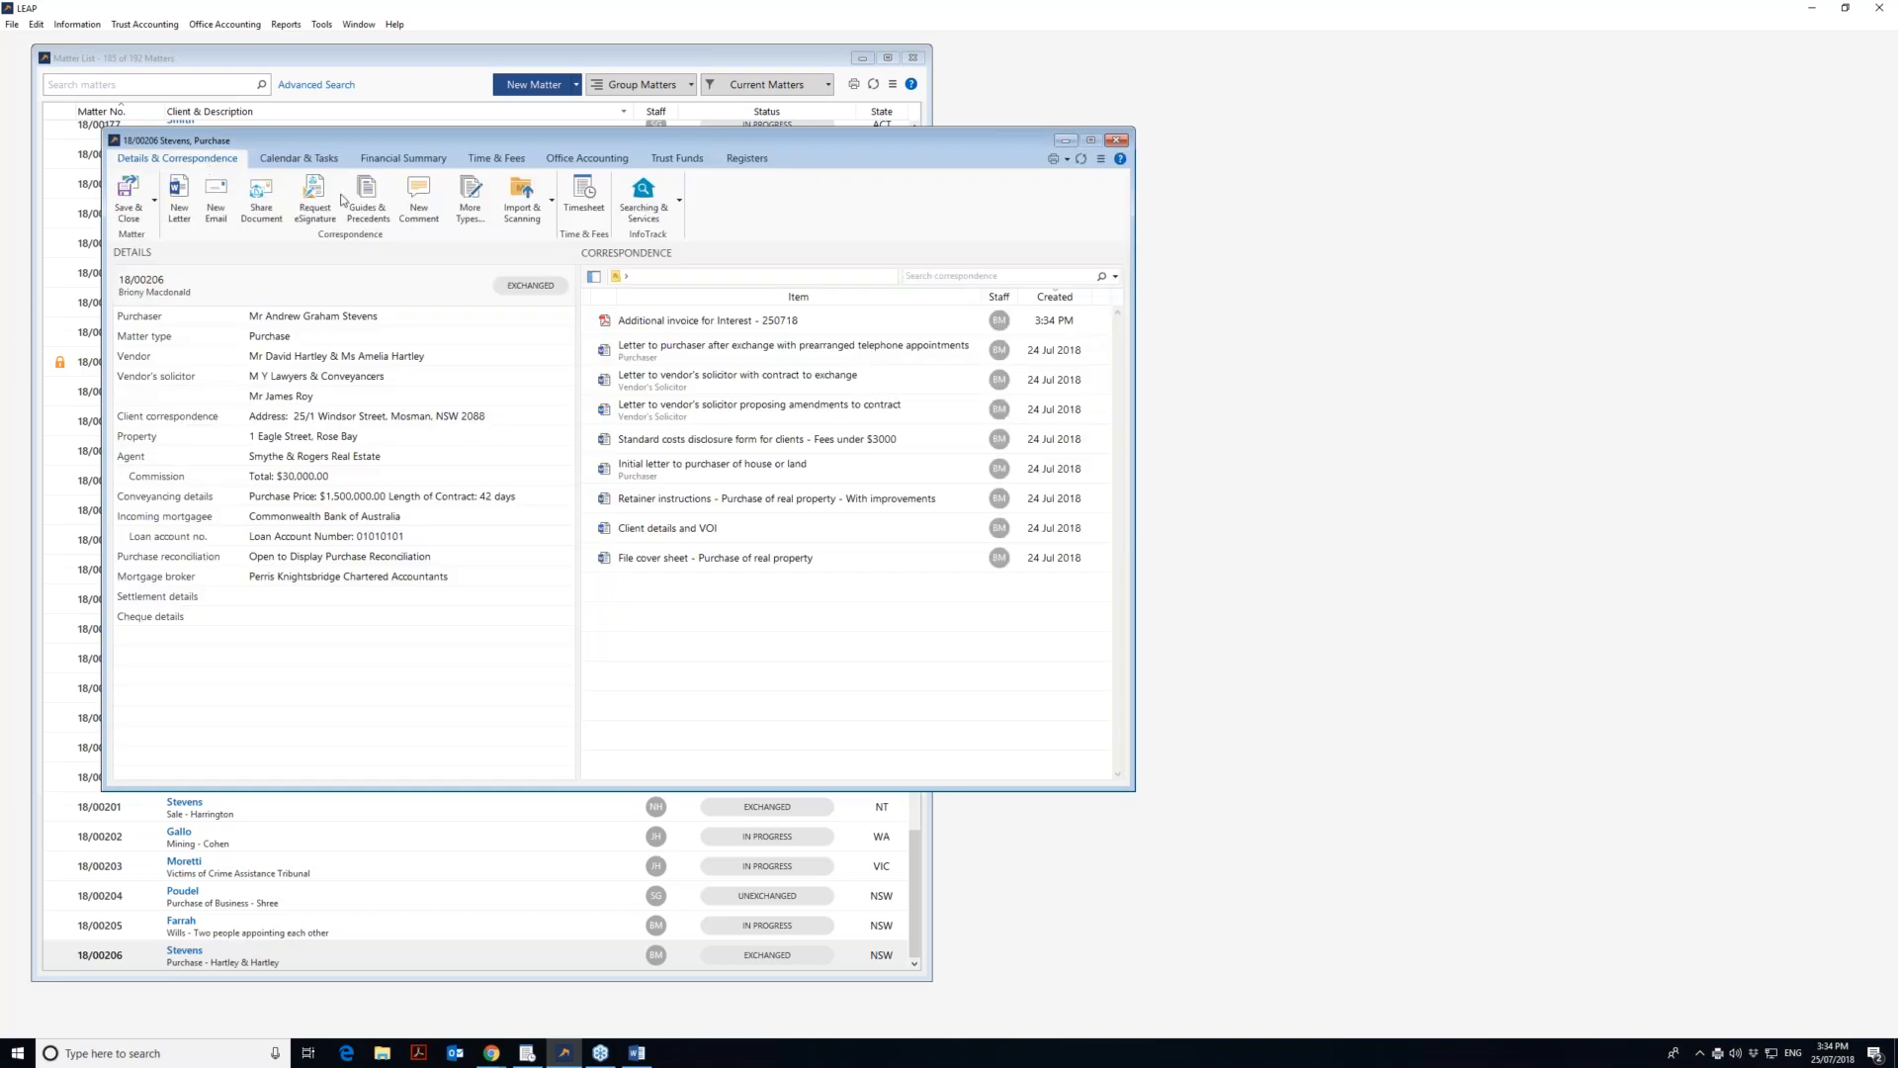
pyautogui.rightClick(753, 325)
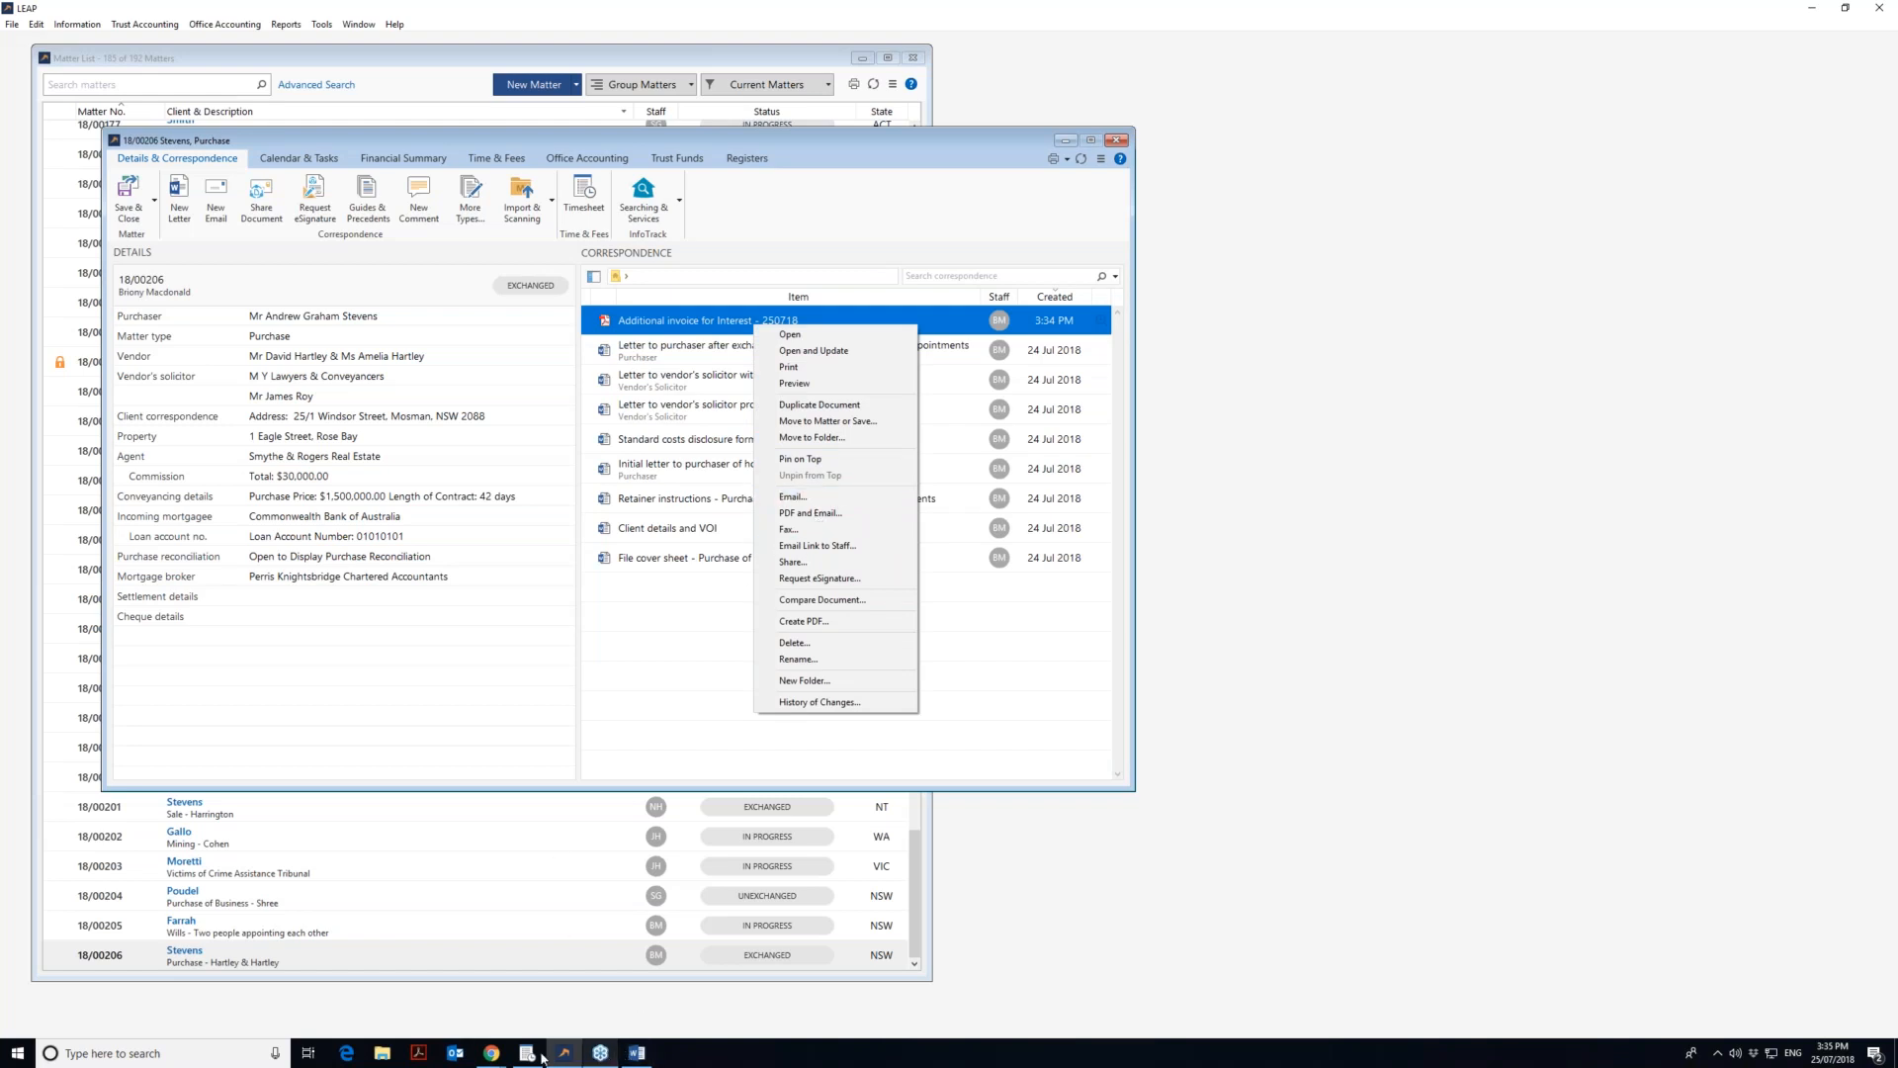
# - Switch to the Improve your Billing Practices presentation in Chrome and start the slide show from the "BONUS EXTRAS new features" slide
pyautogui.click(492, 1053)
pyautogui.click(411, 988)
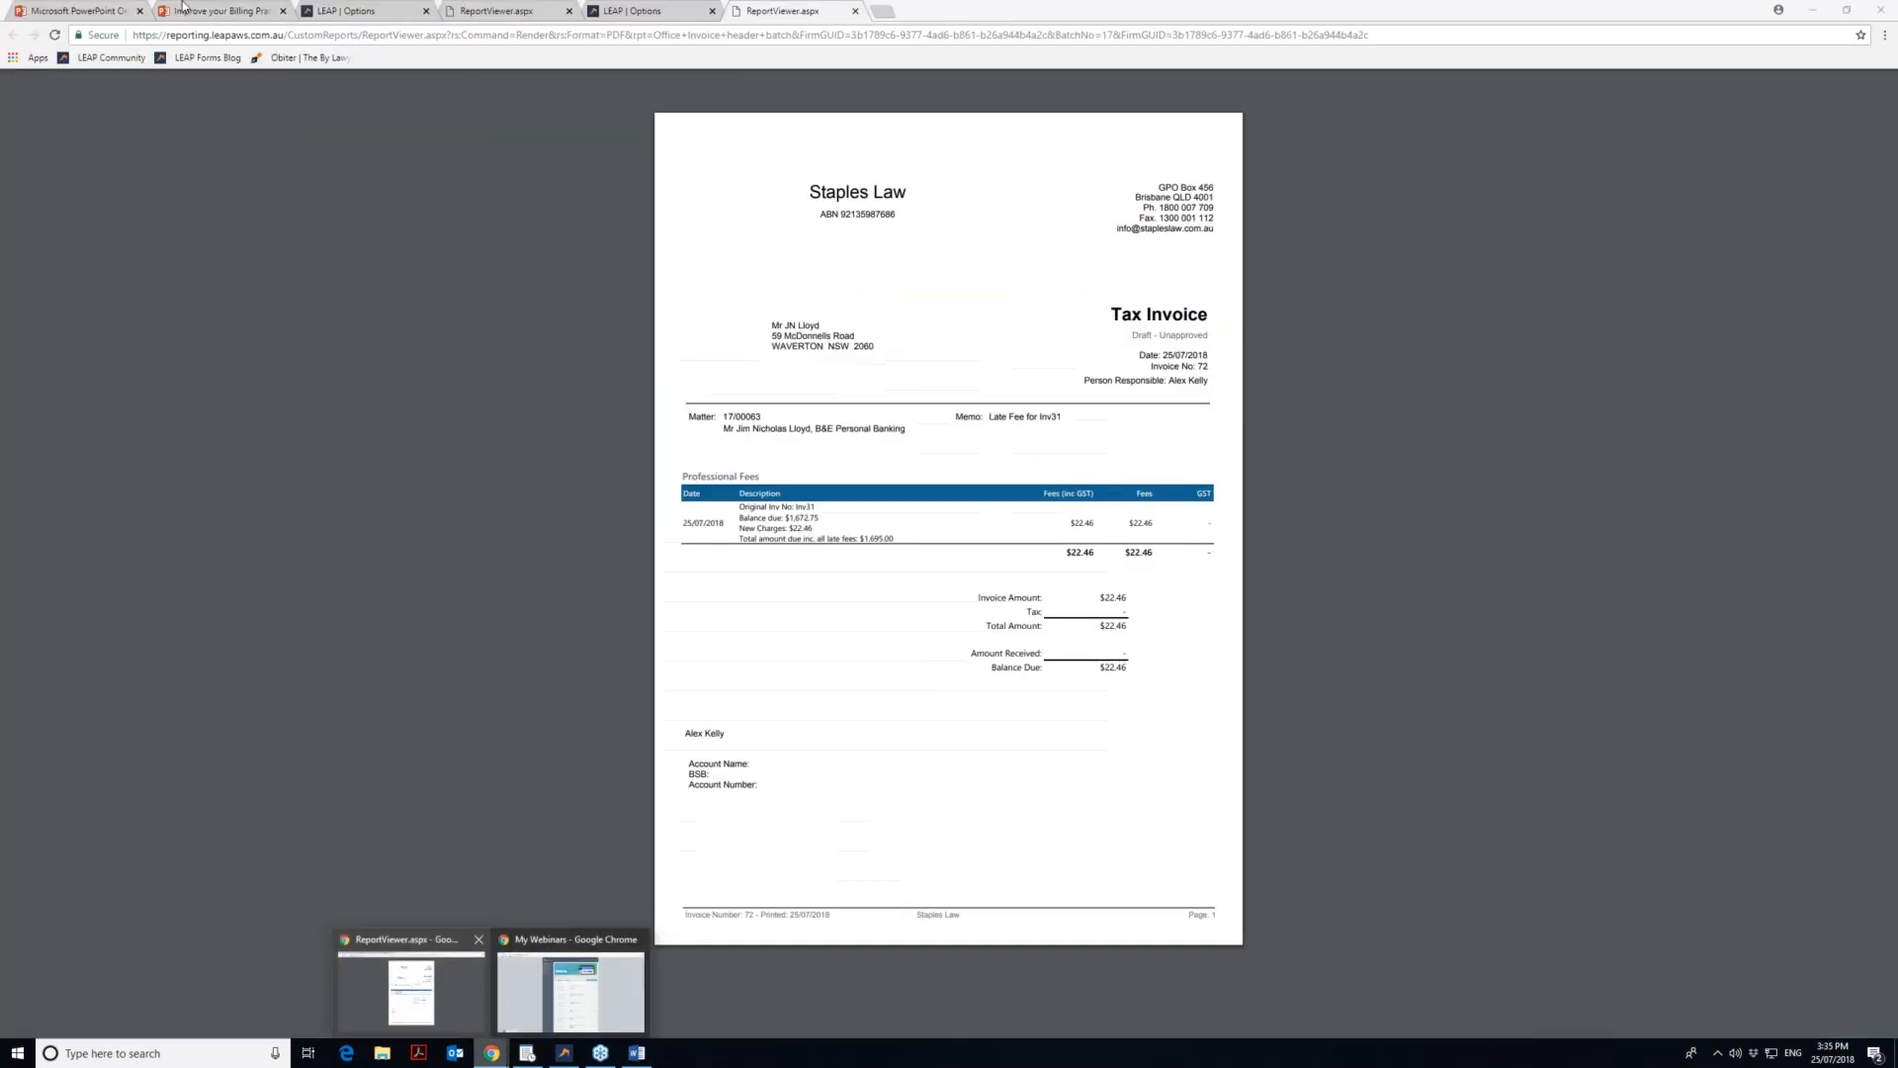
pyautogui.click(182, 6)
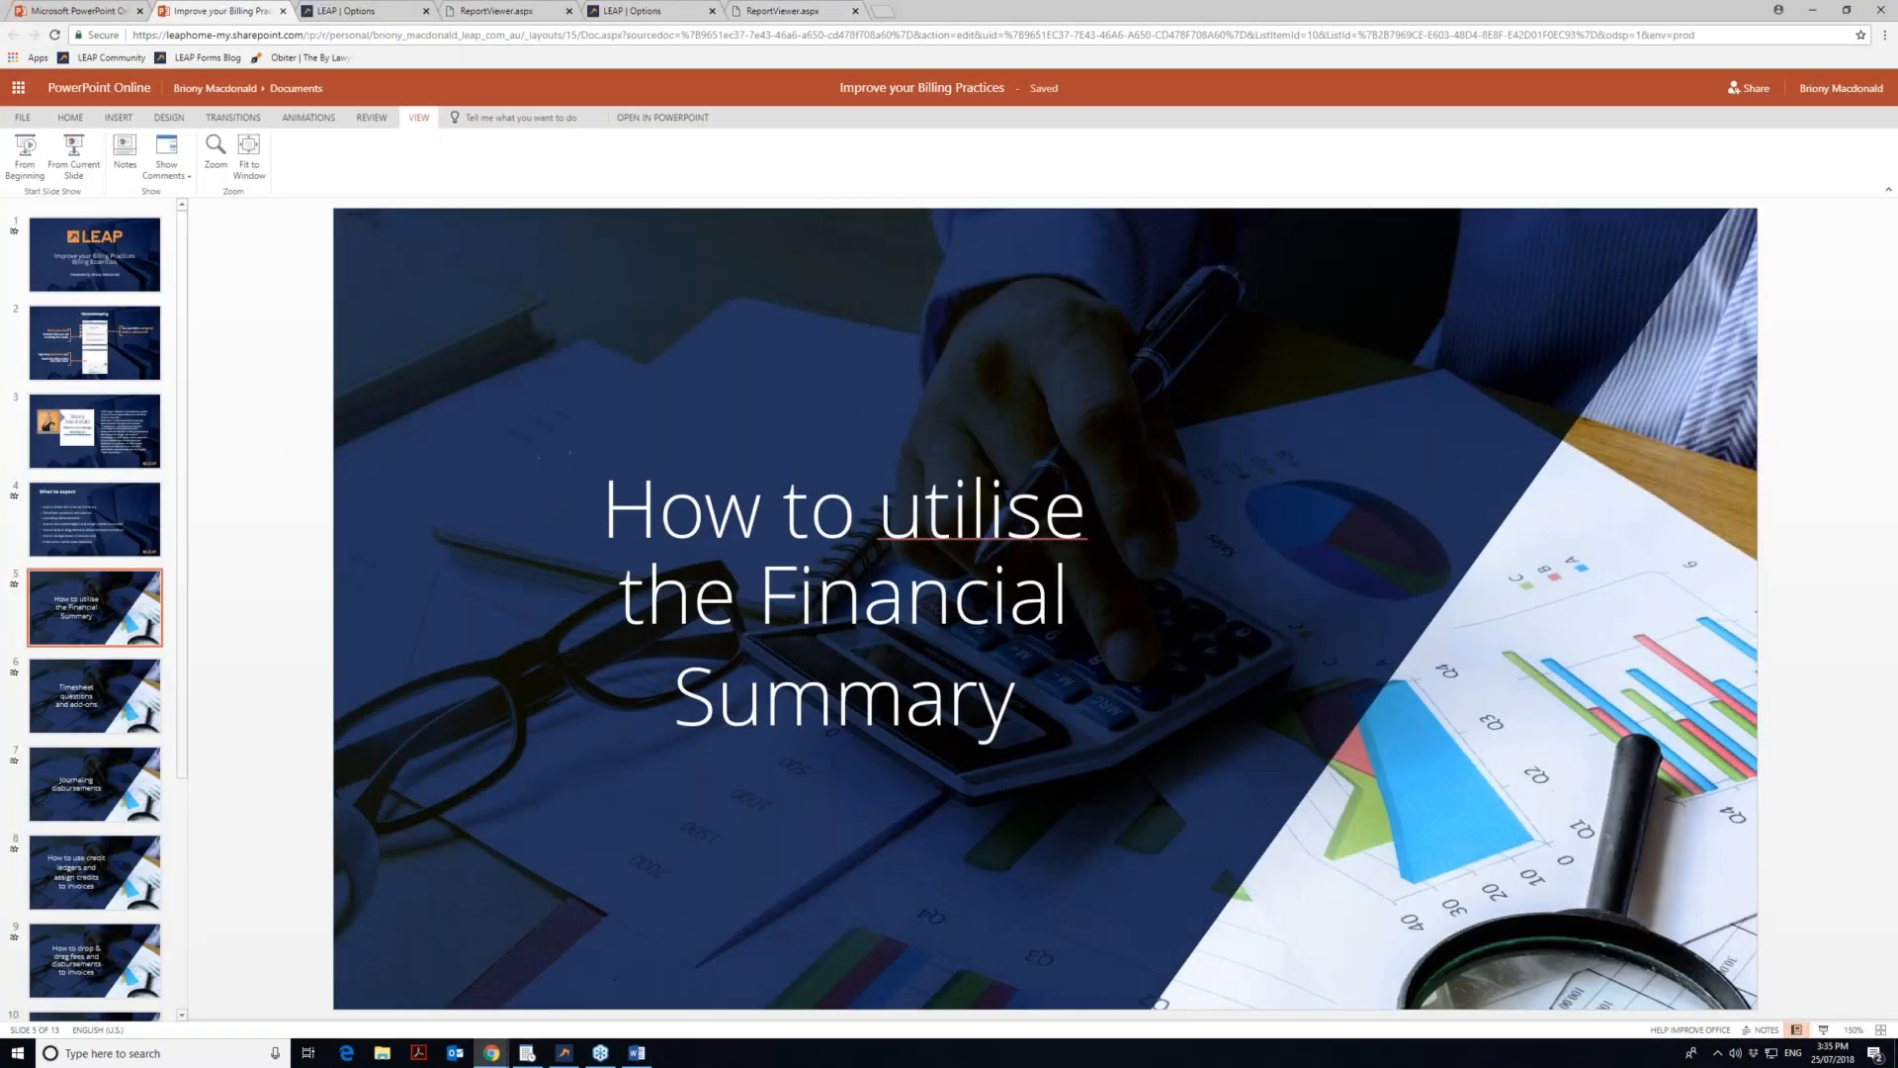
pyautogui.scroll(-3, 99, 791)
pyautogui.click(103, 804)
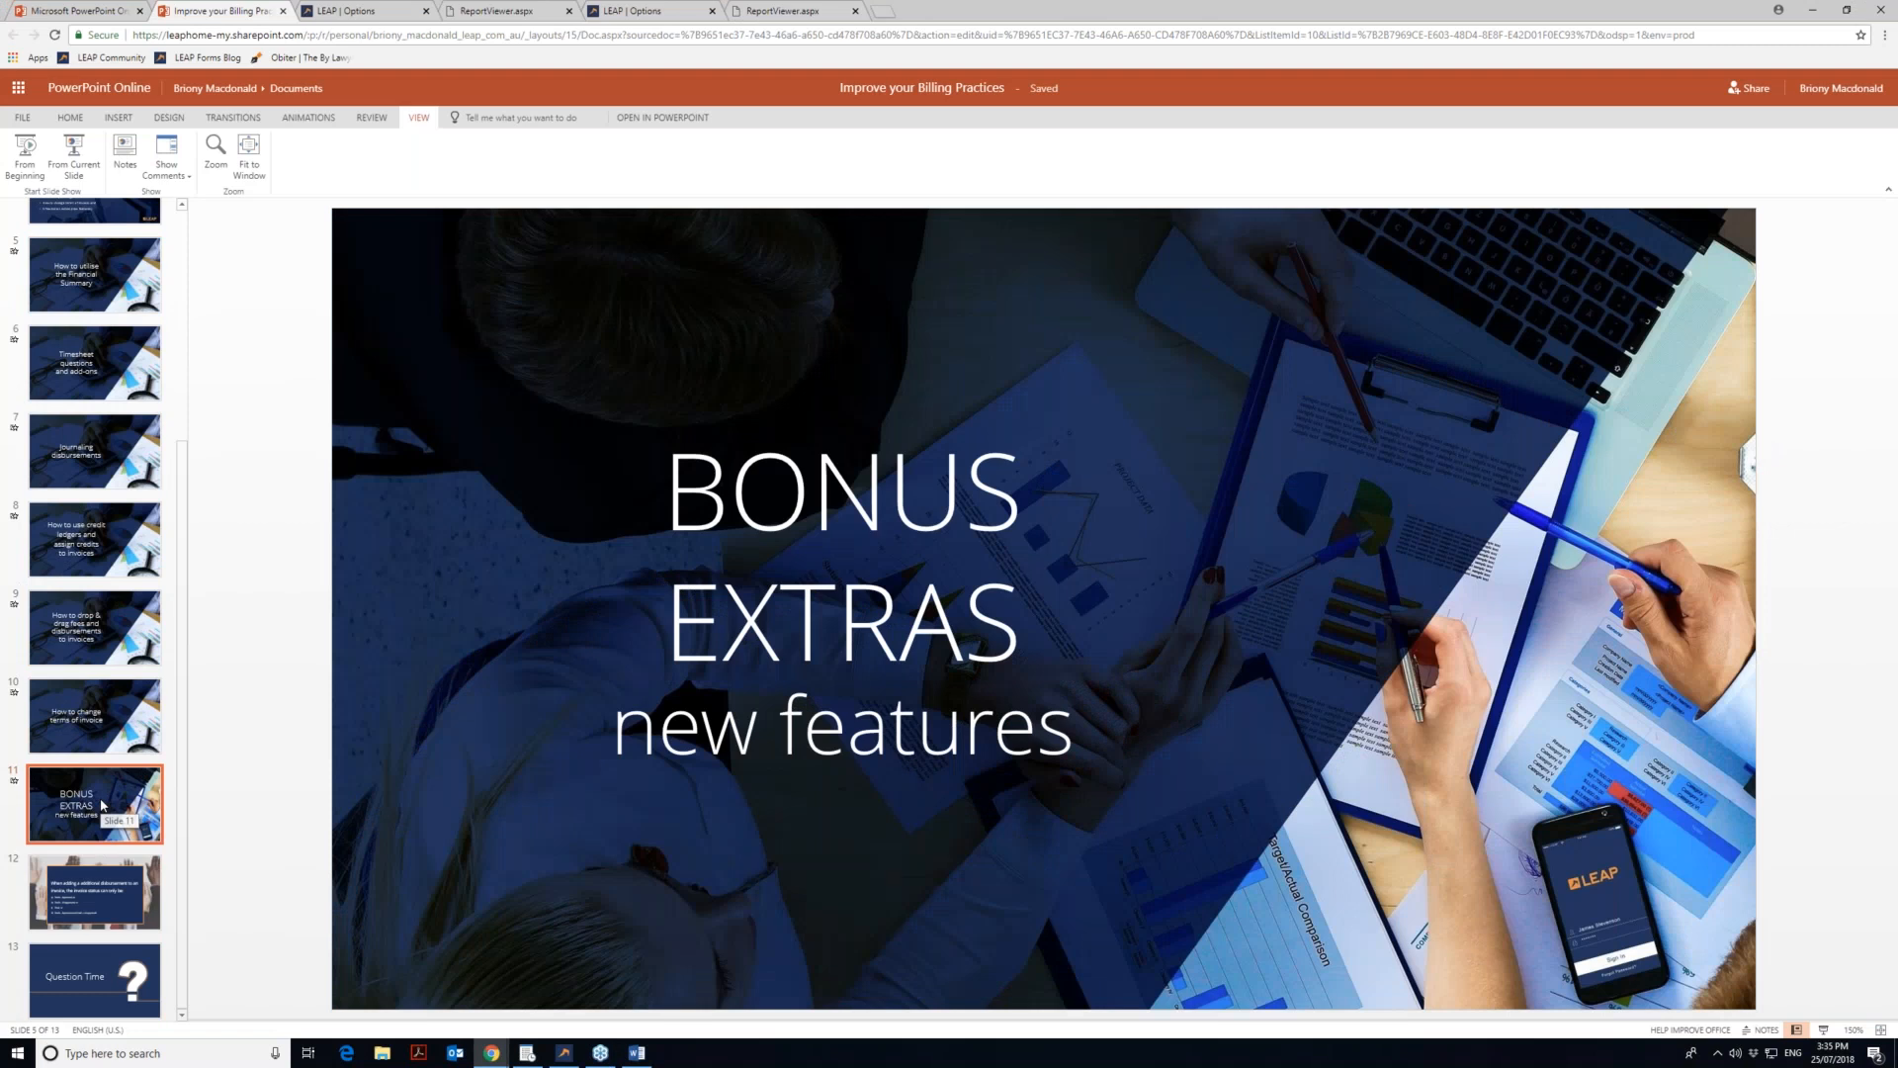
pyautogui.click(88, 165)
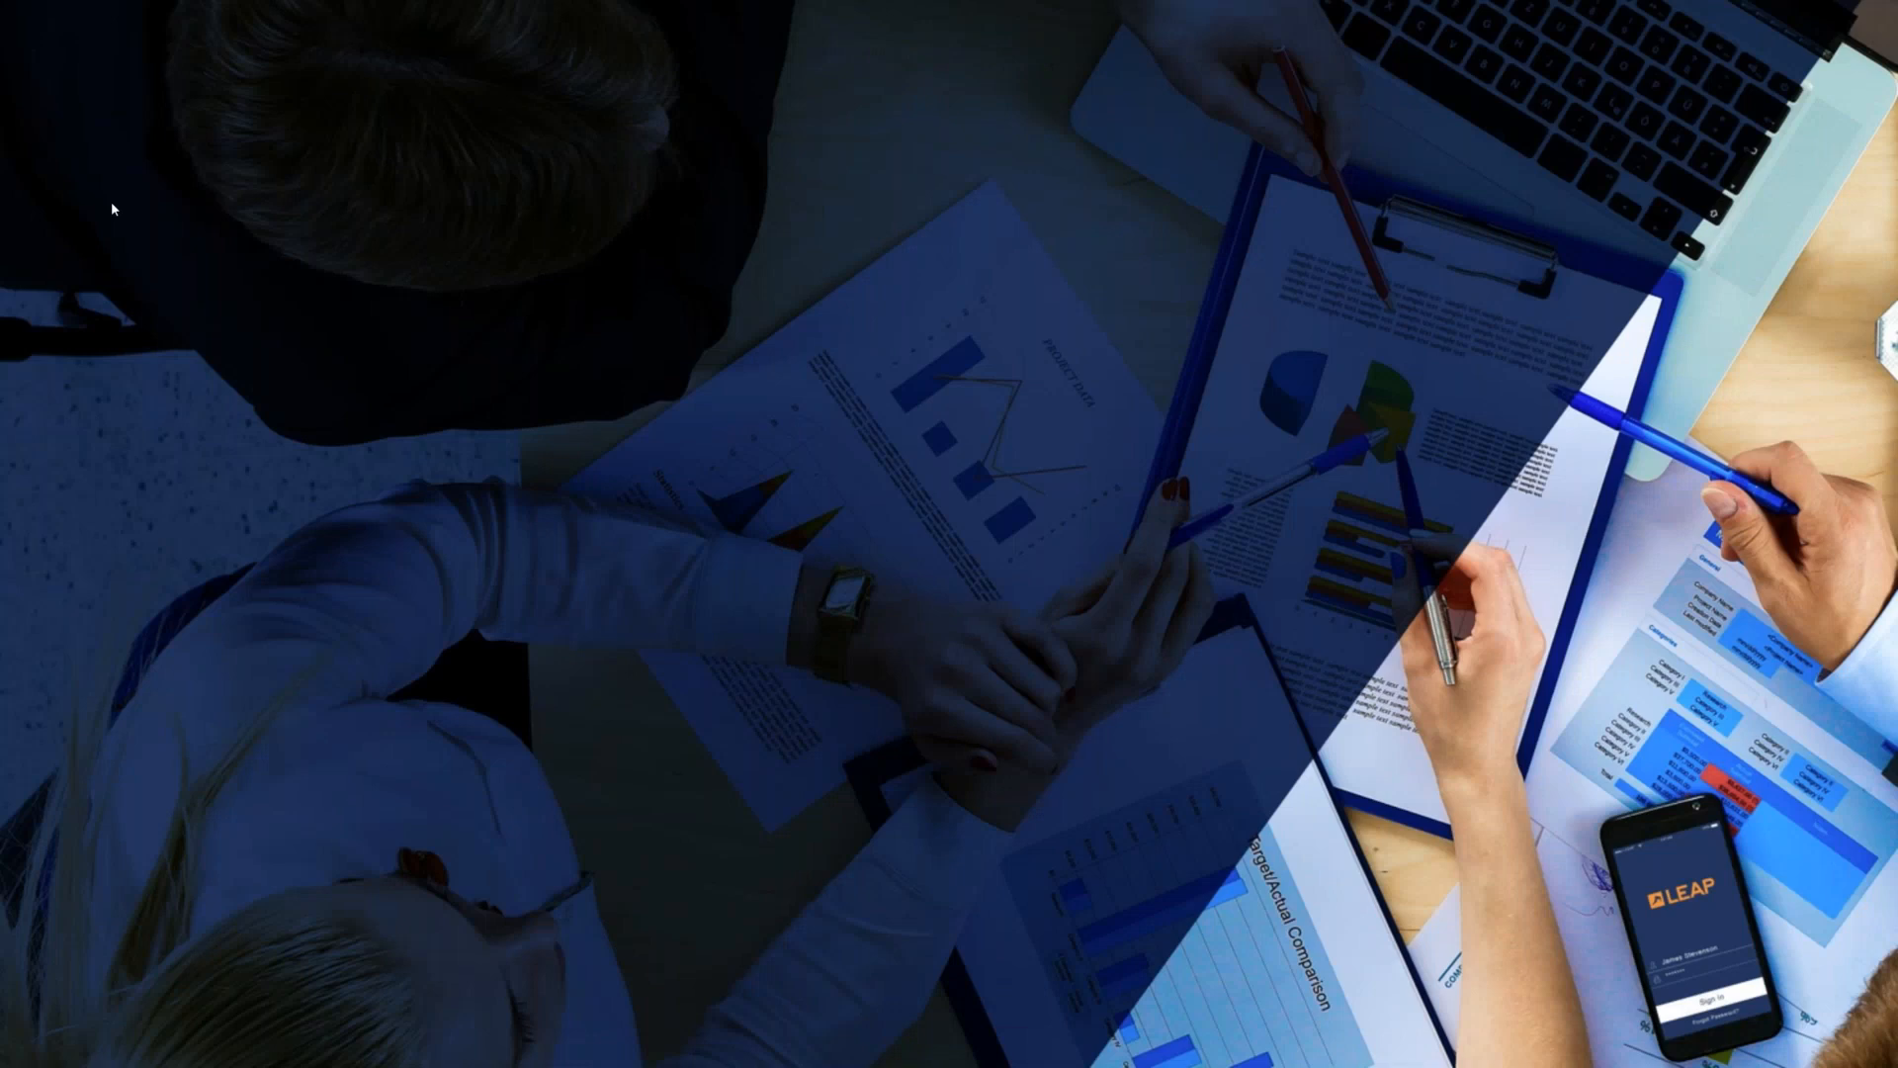
pyautogui.click(822, 485)
pyautogui.click(823, 484)
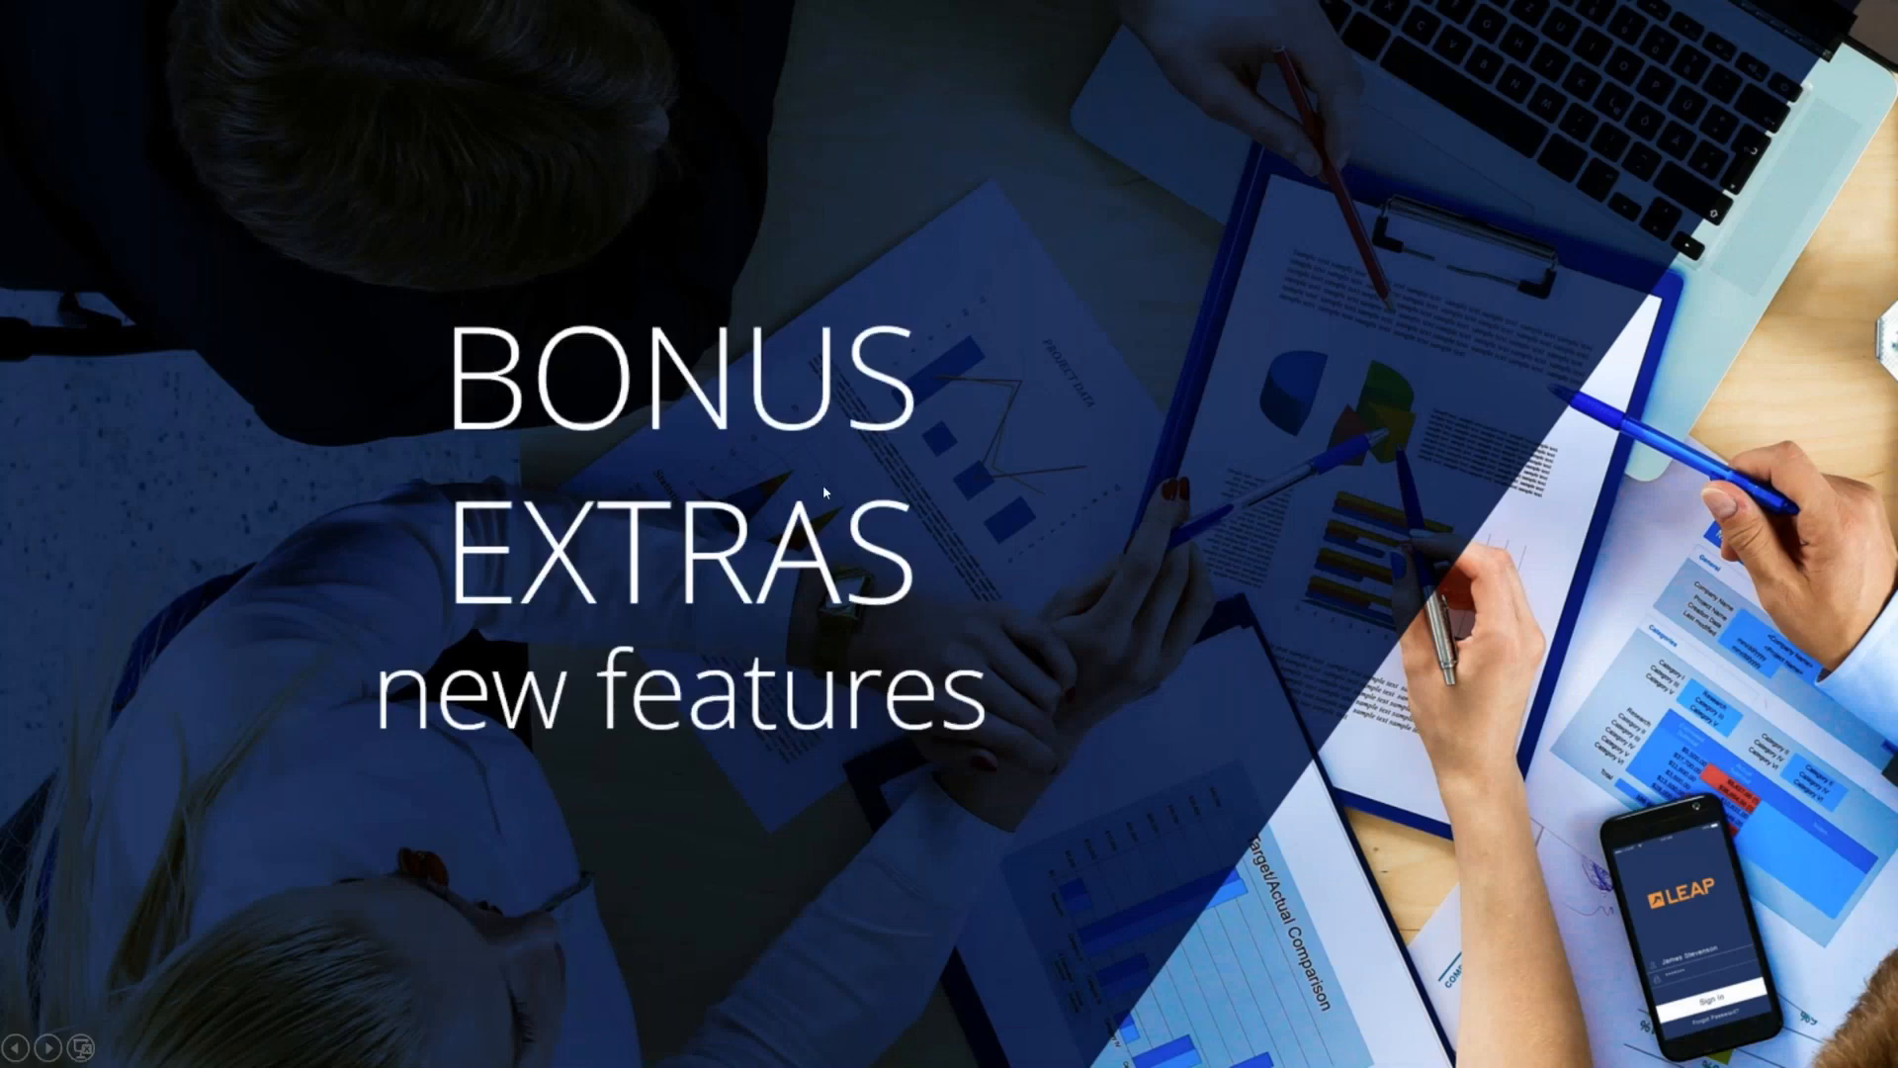
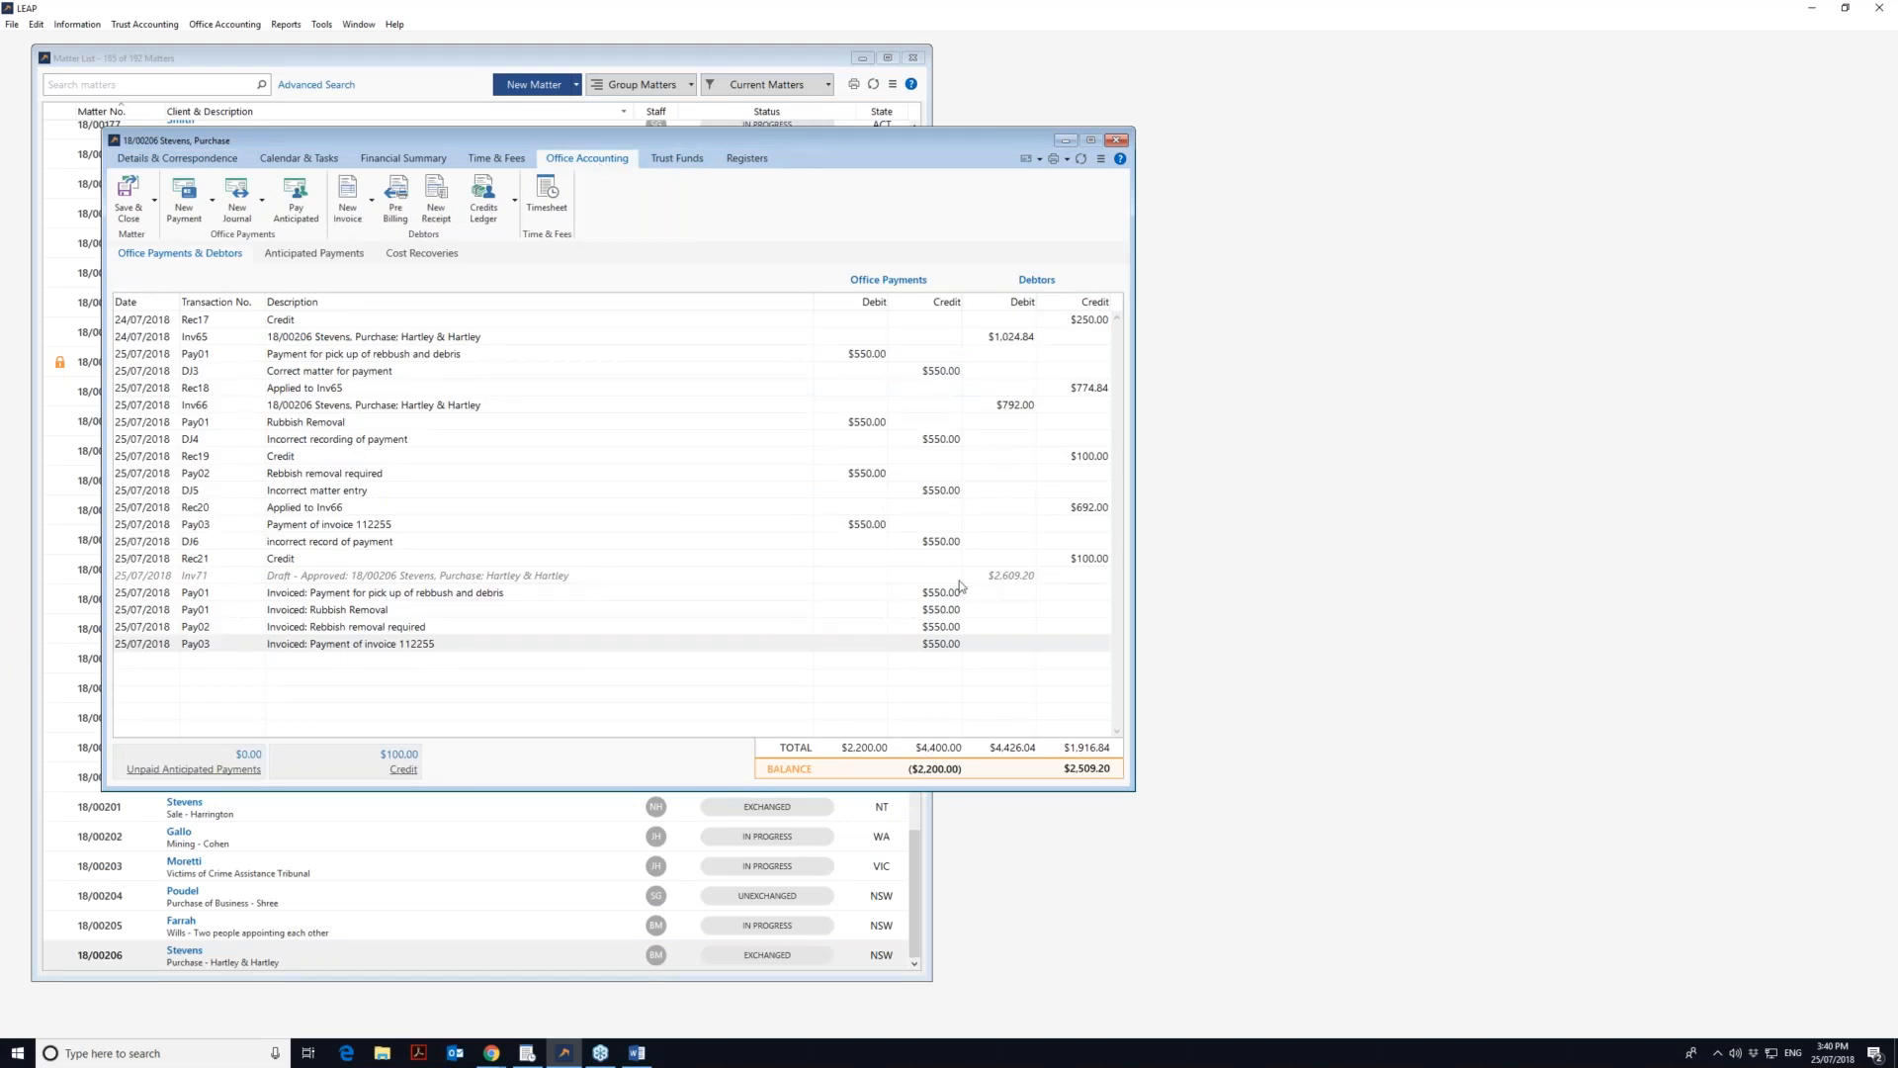
# - Set the status of the draft-approved invoice 71 to Final - Printed/Sent and save it
pyautogui.doubleClick(993, 577)
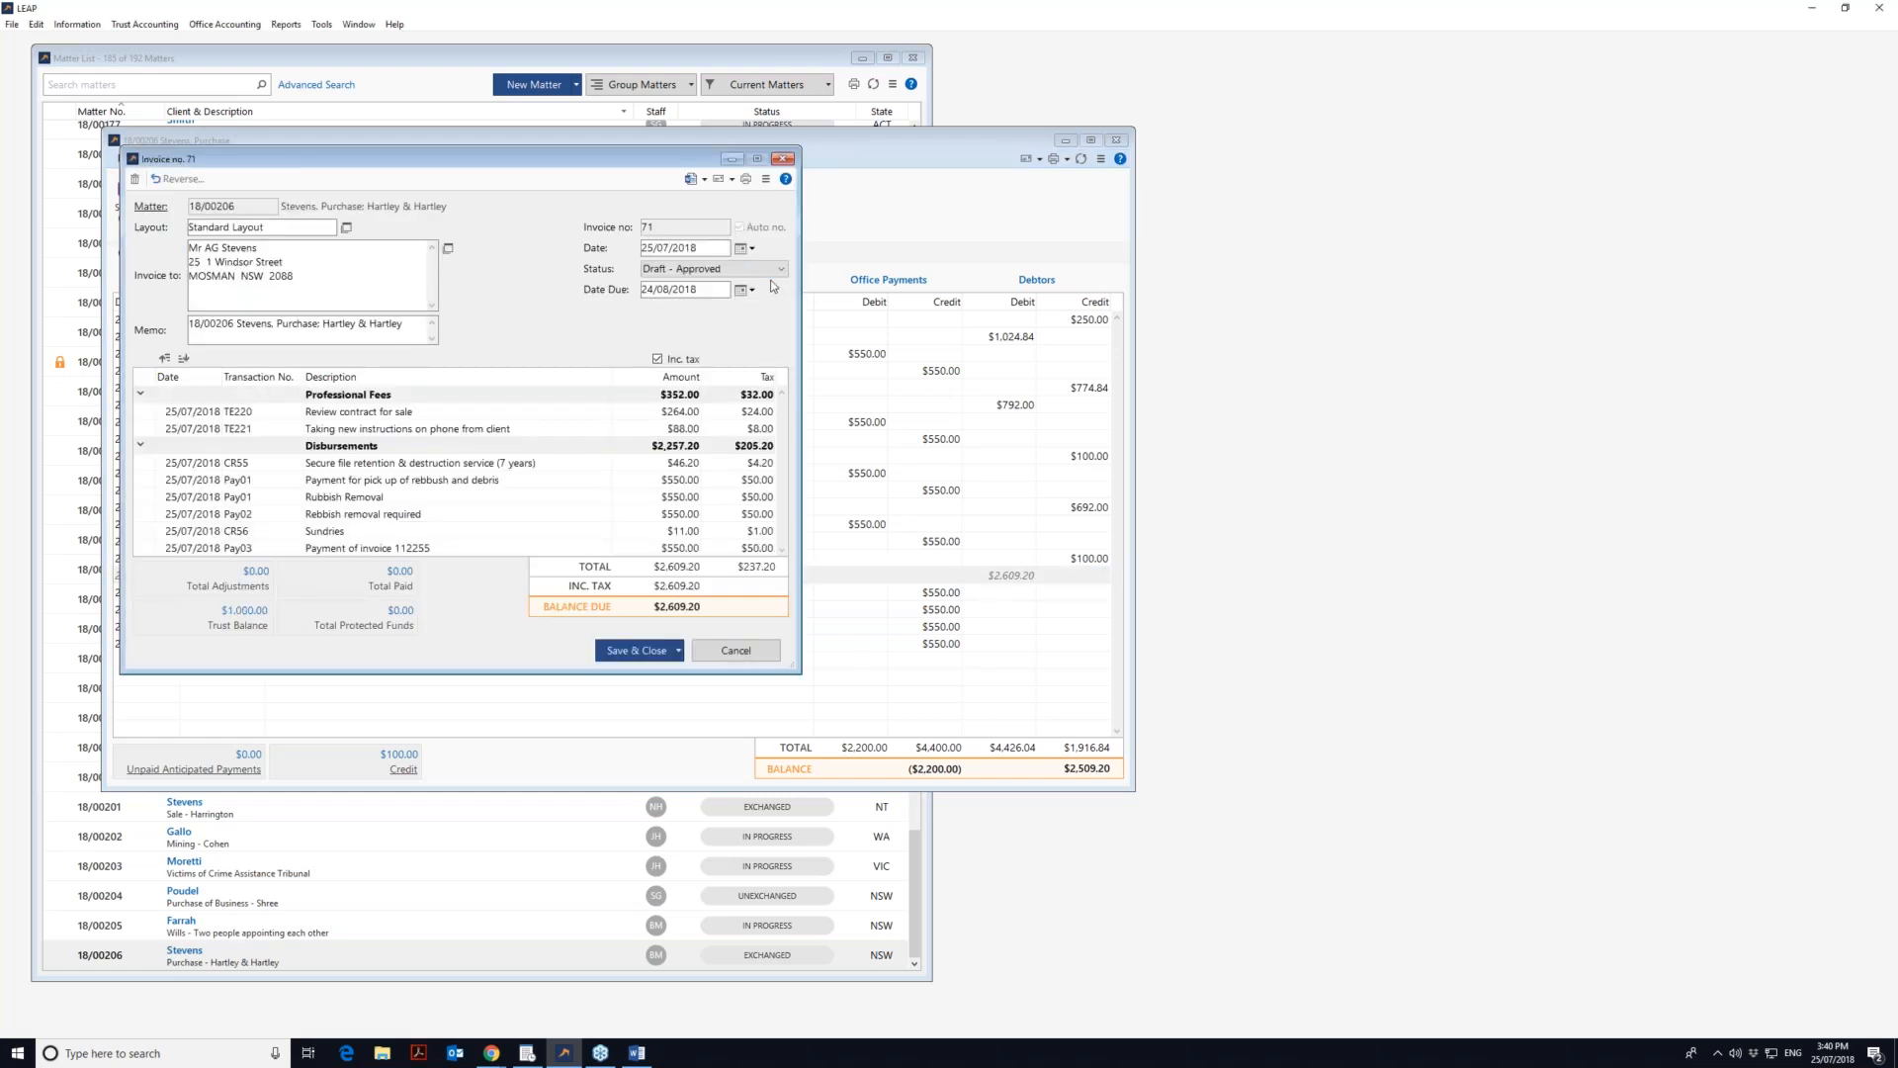
pyautogui.click(775, 269)
pyautogui.click(697, 311)
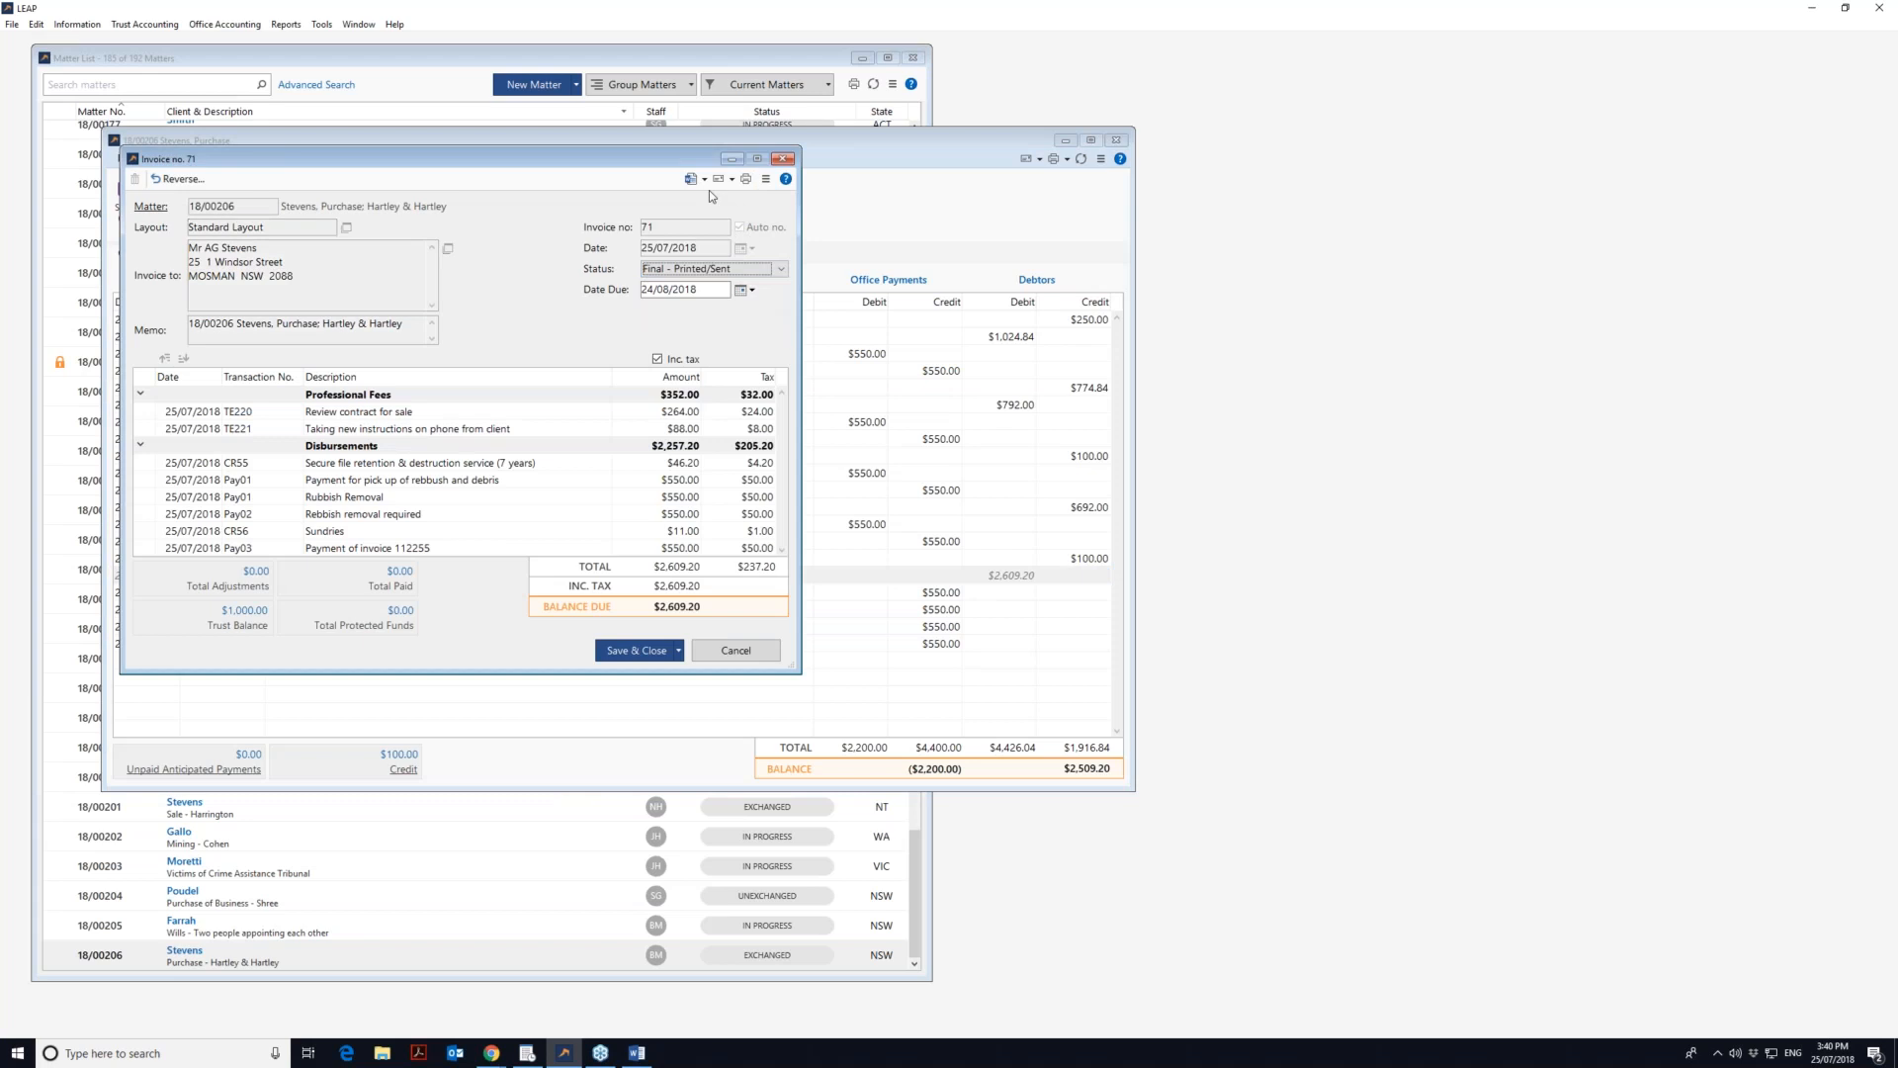
pyautogui.click(663, 653)
# - Reopen invoice 71 and print its tax invoice with Print To LEAP as the destination
pyautogui.click(984, 576)
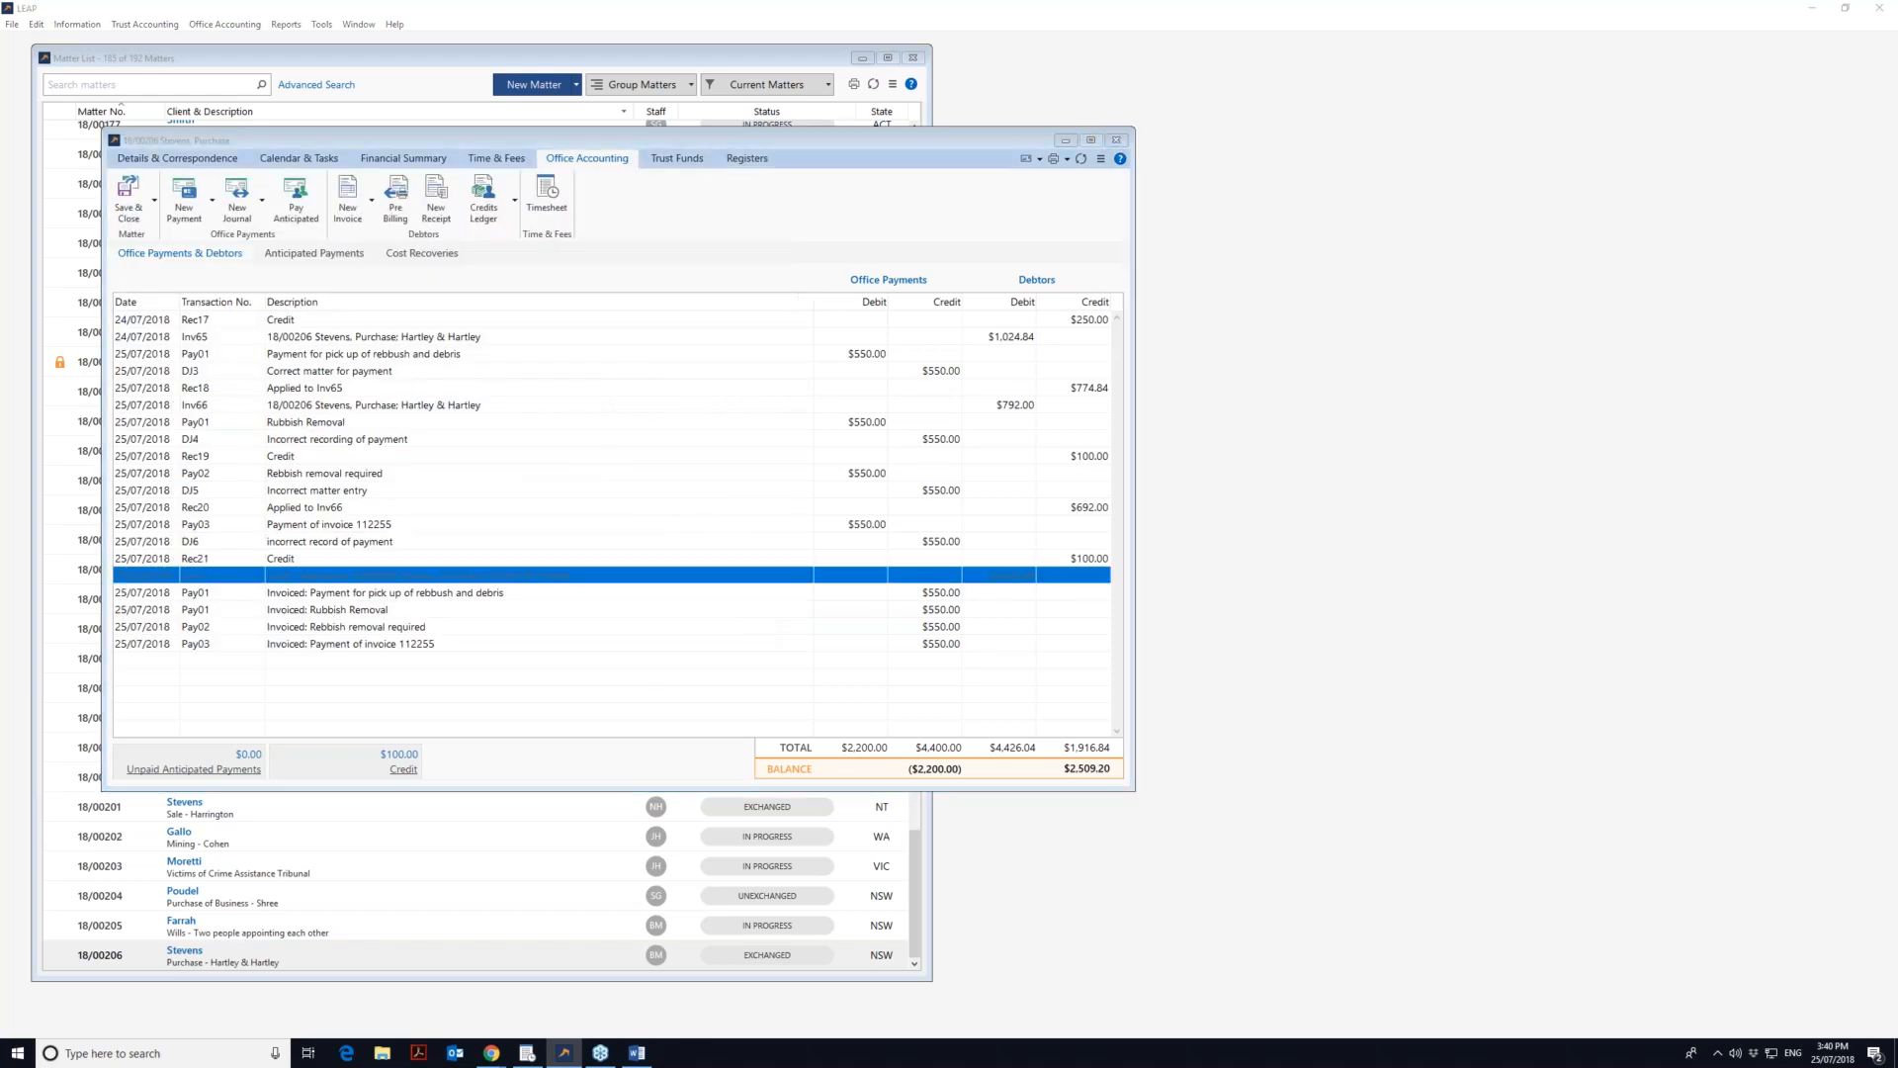
pyautogui.doubleClick(986, 579)
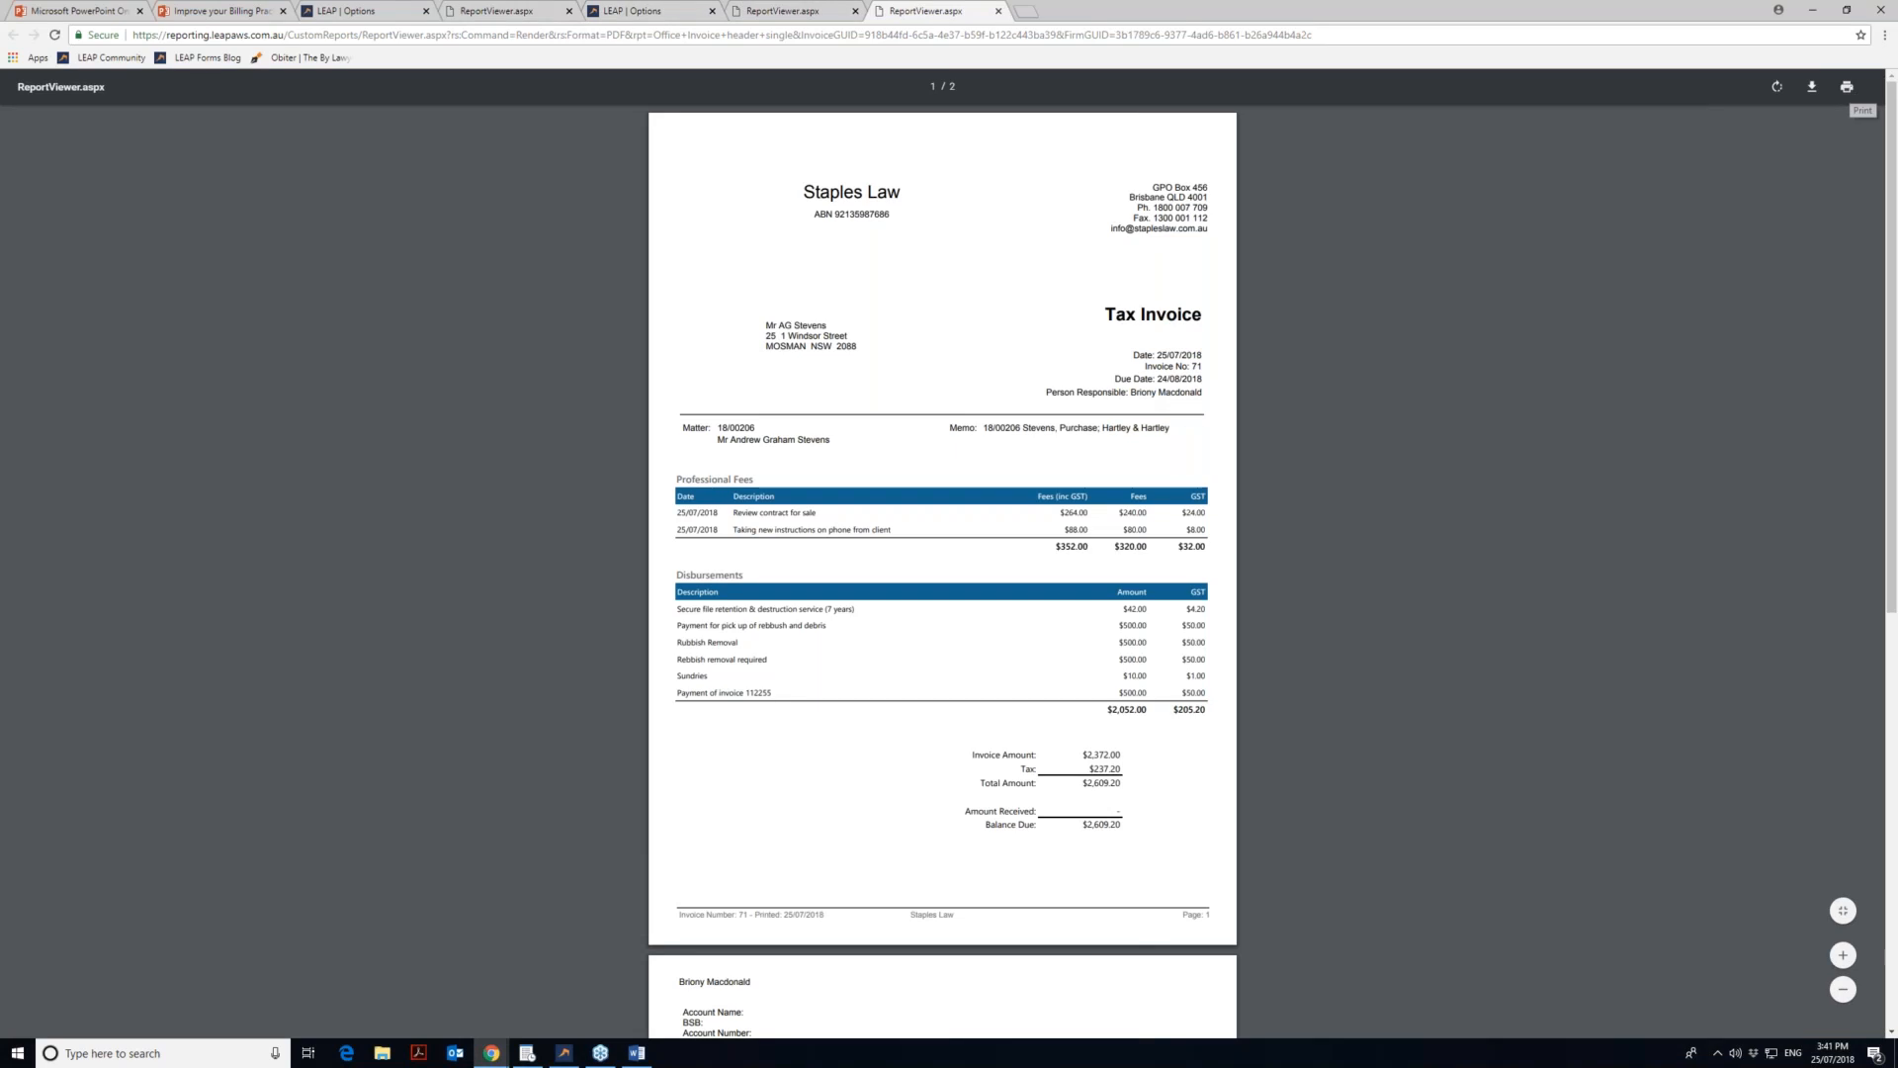
pyautogui.click(1846, 87)
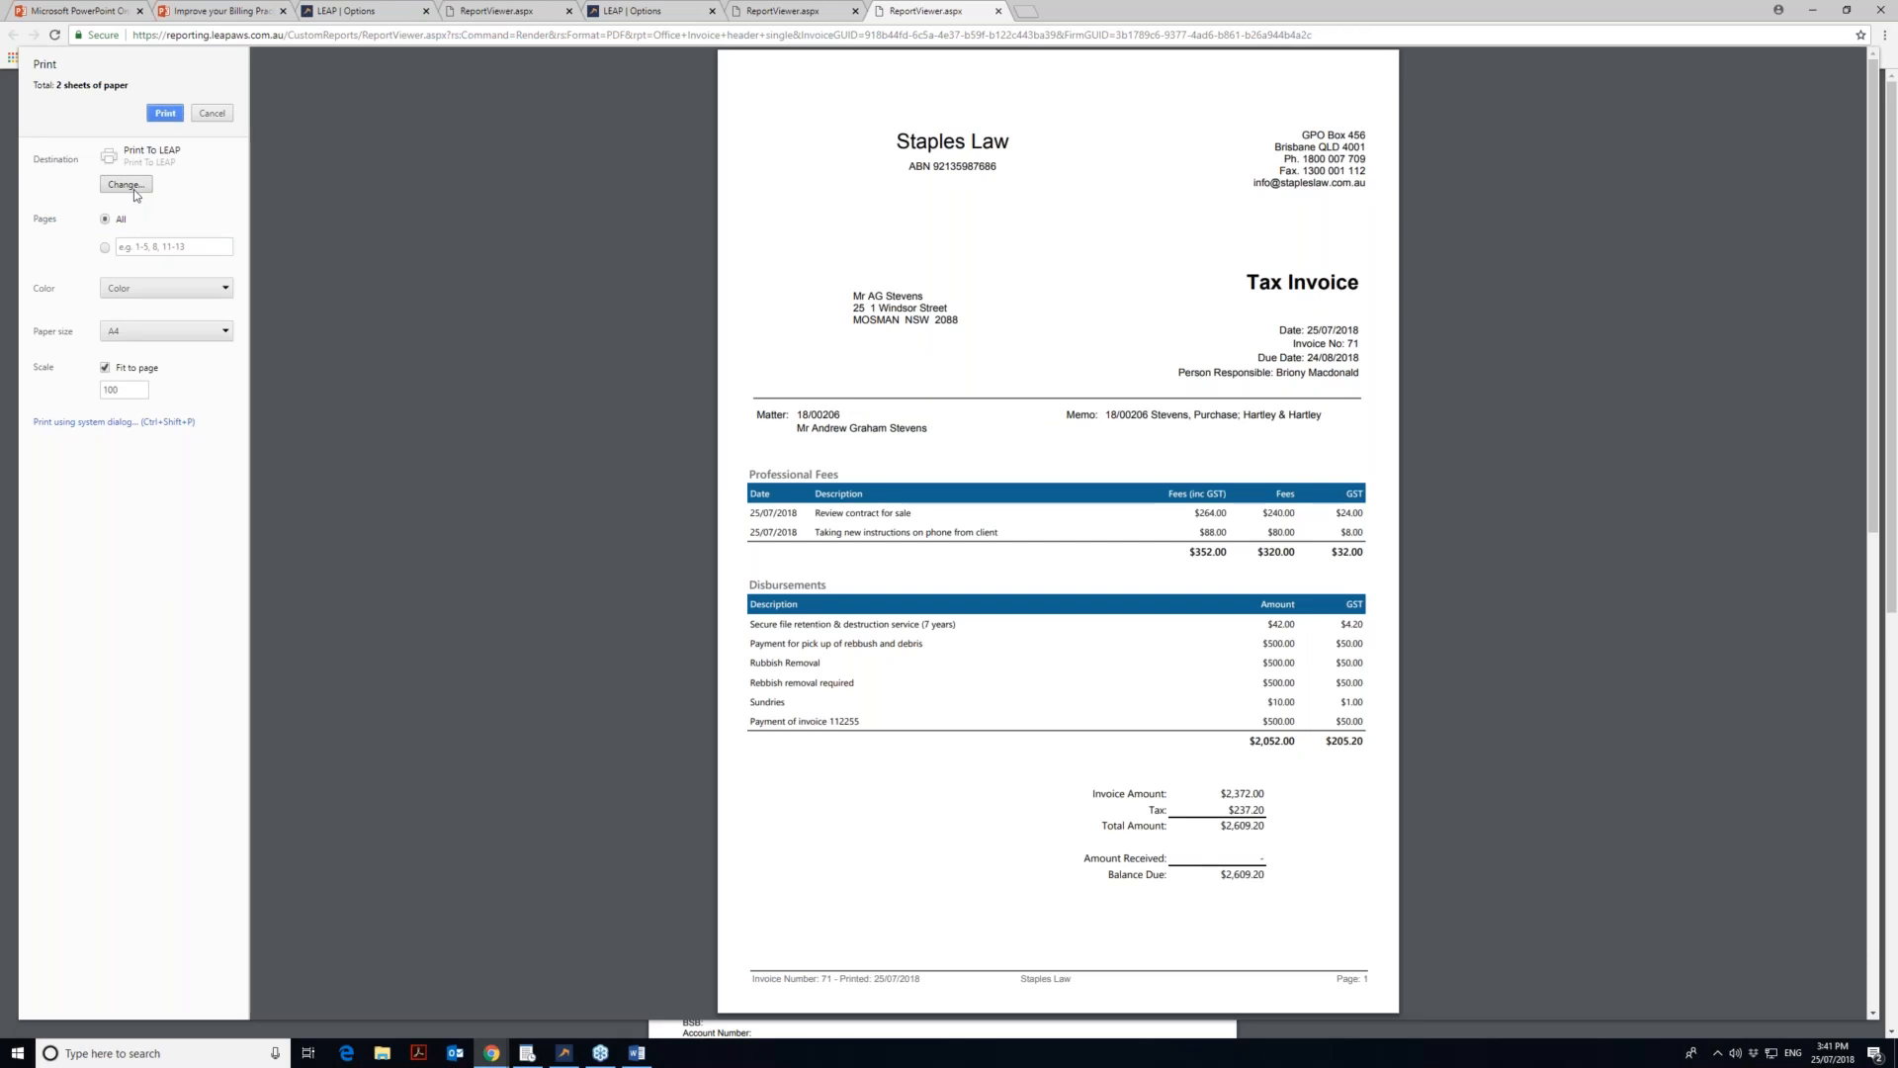
pyautogui.click(135, 188)
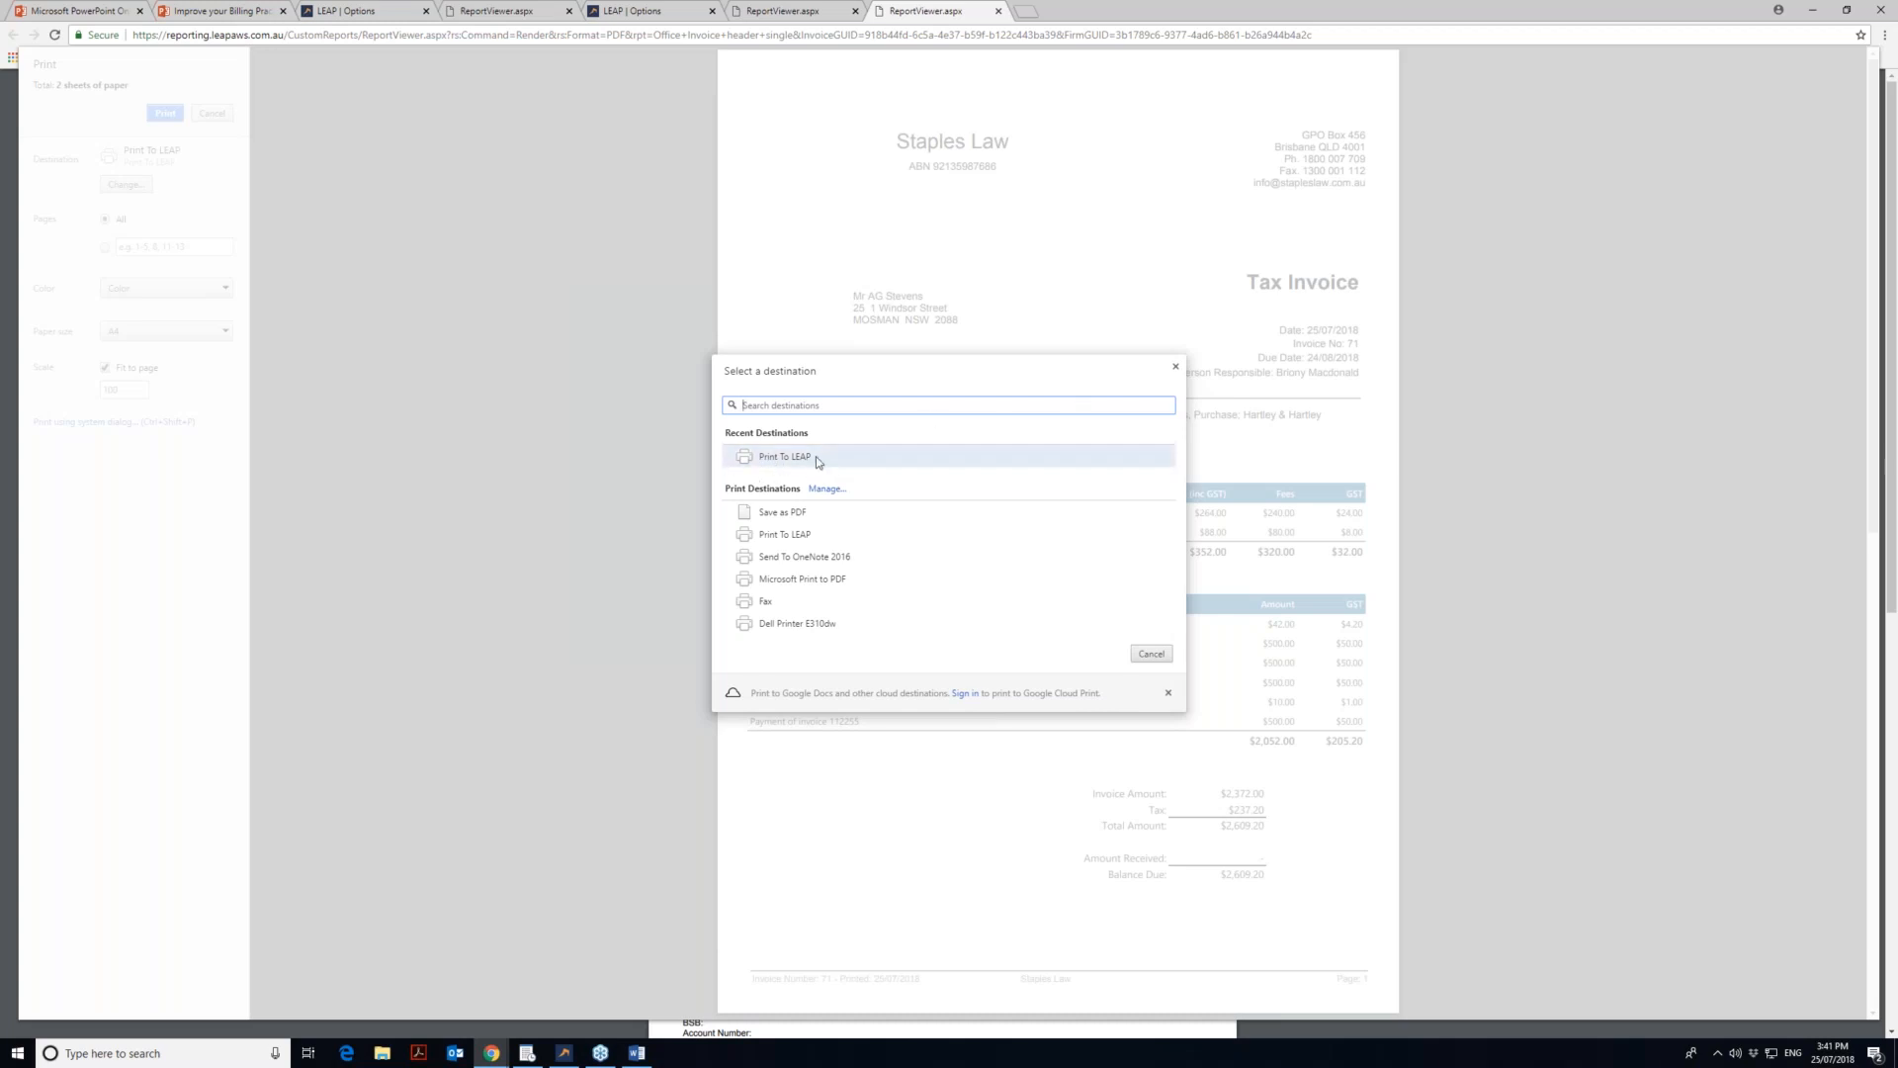
pyautogui.click(1150, 655)
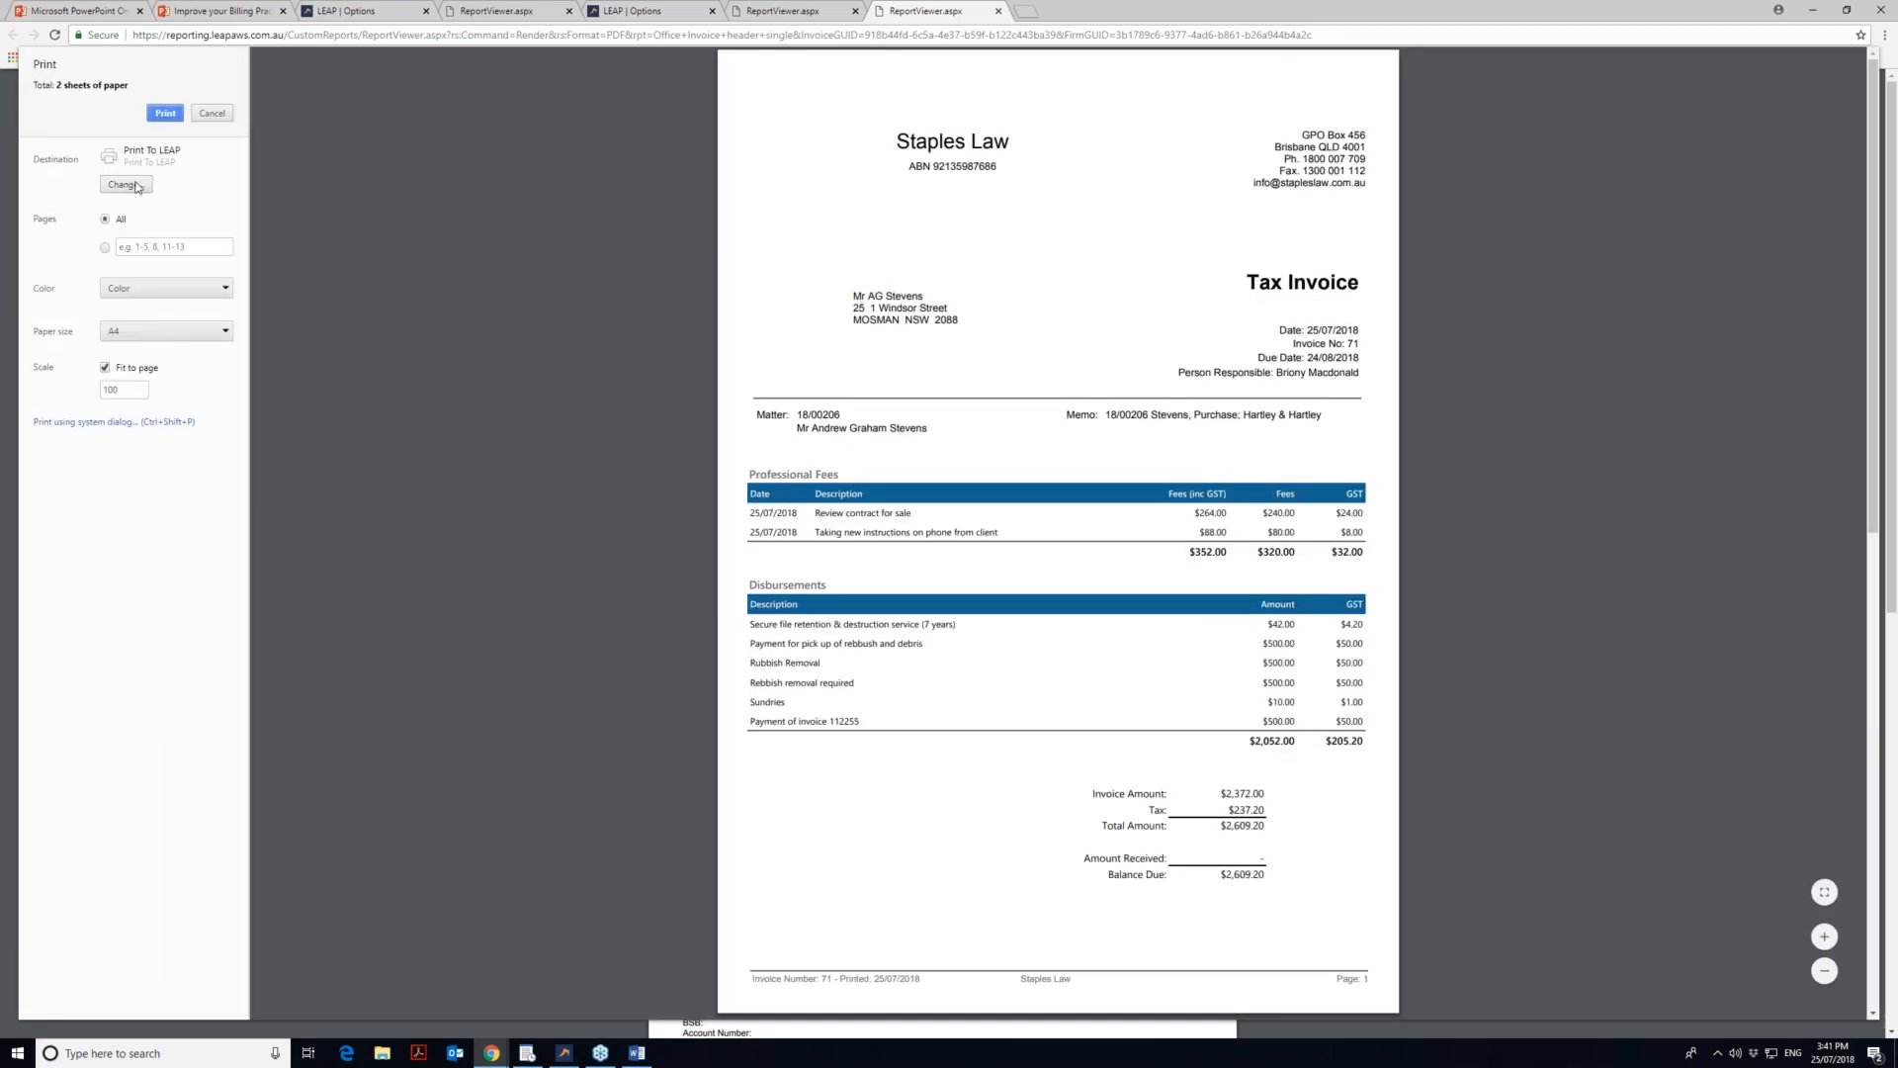
pyautogui.click(166, 111)
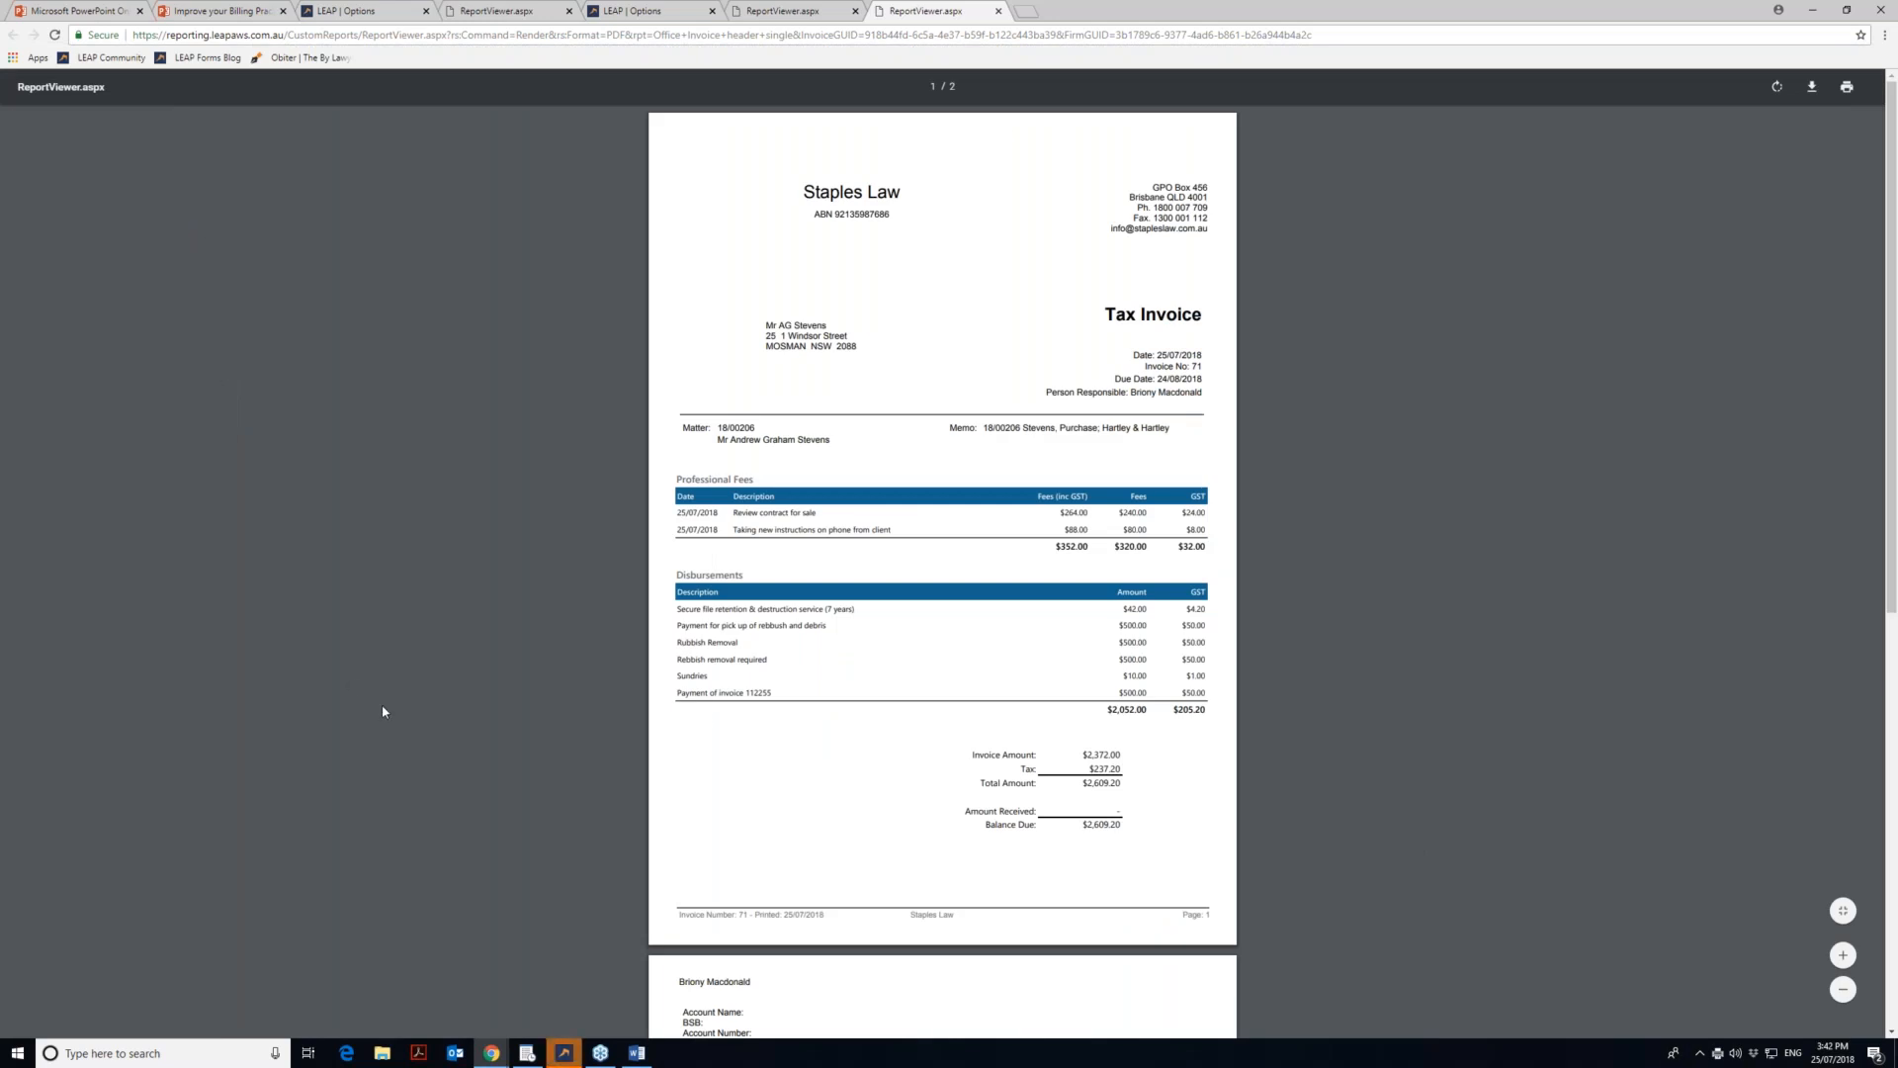
# - Switch back to LEAP, abandon saving the printed document to a matter, and close invoice 71 without saving
pyautogui.click(565, 1052)
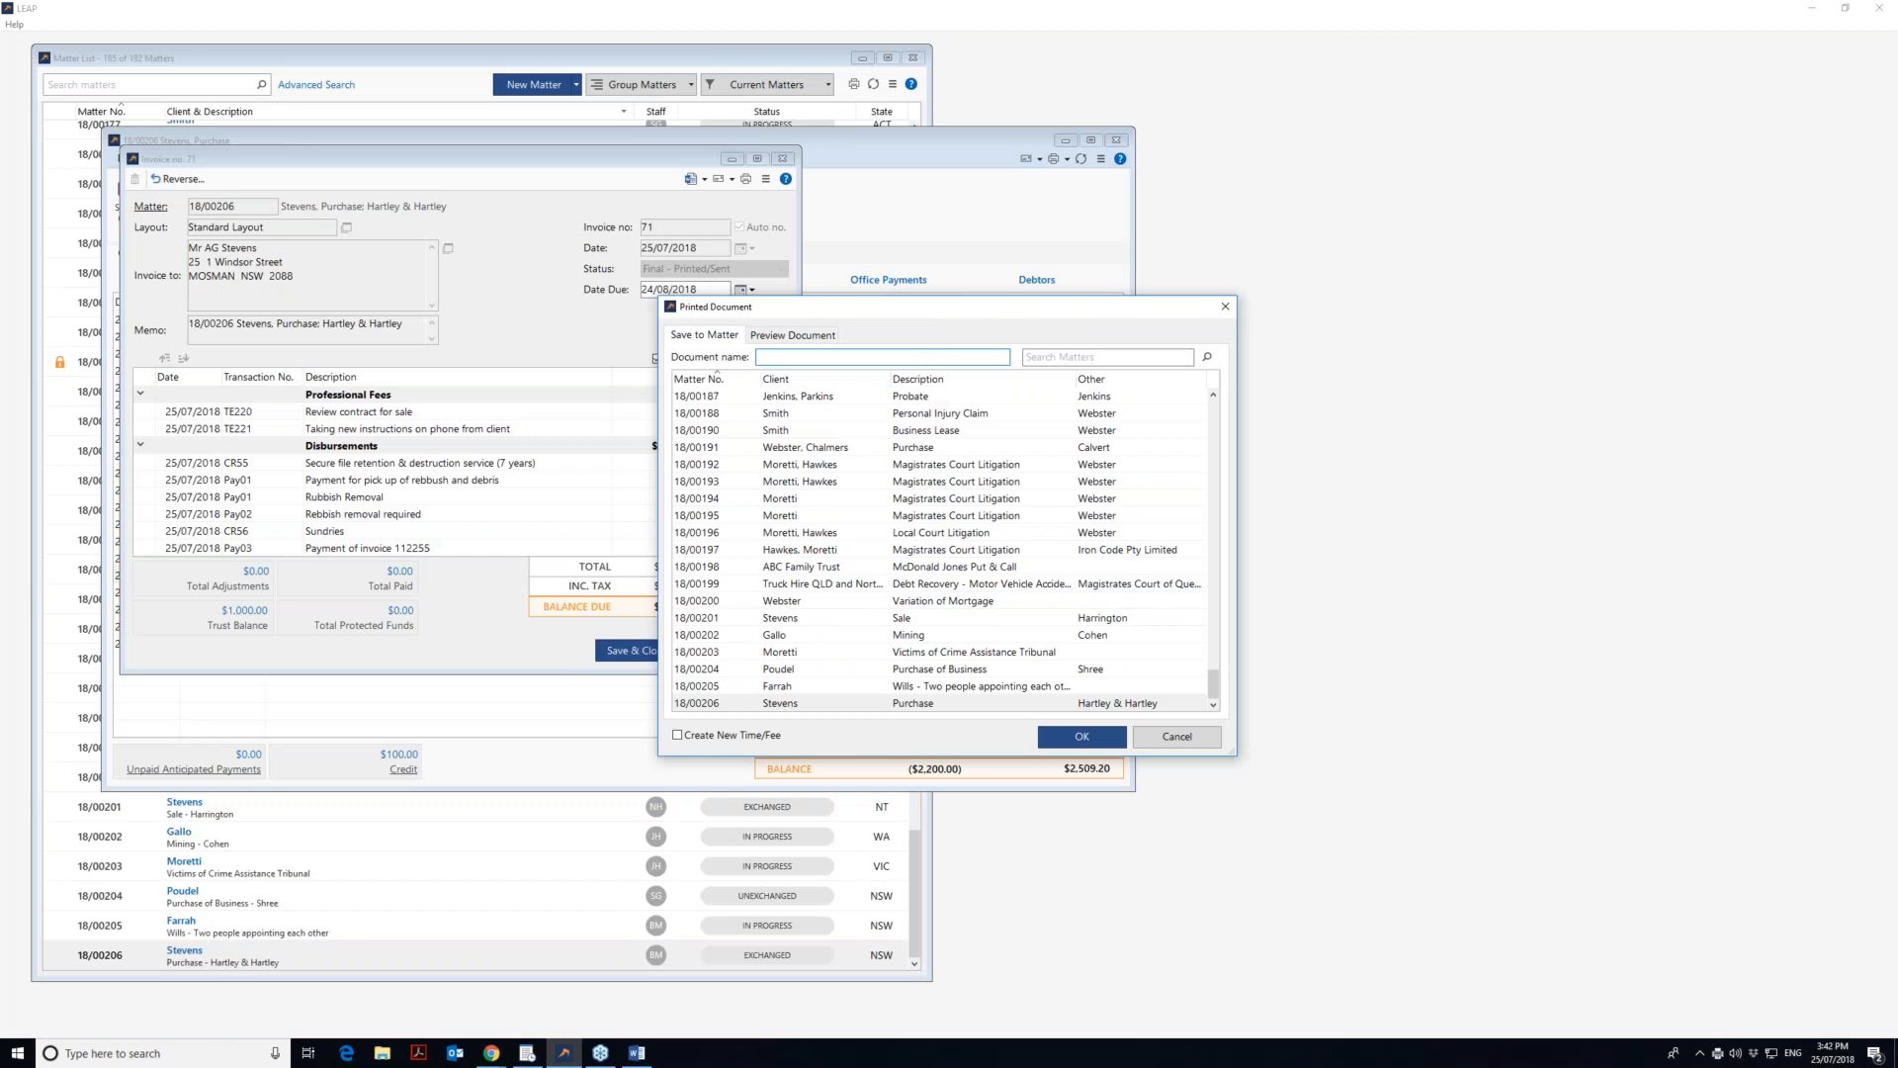
pyautogui.click(1137, 357)
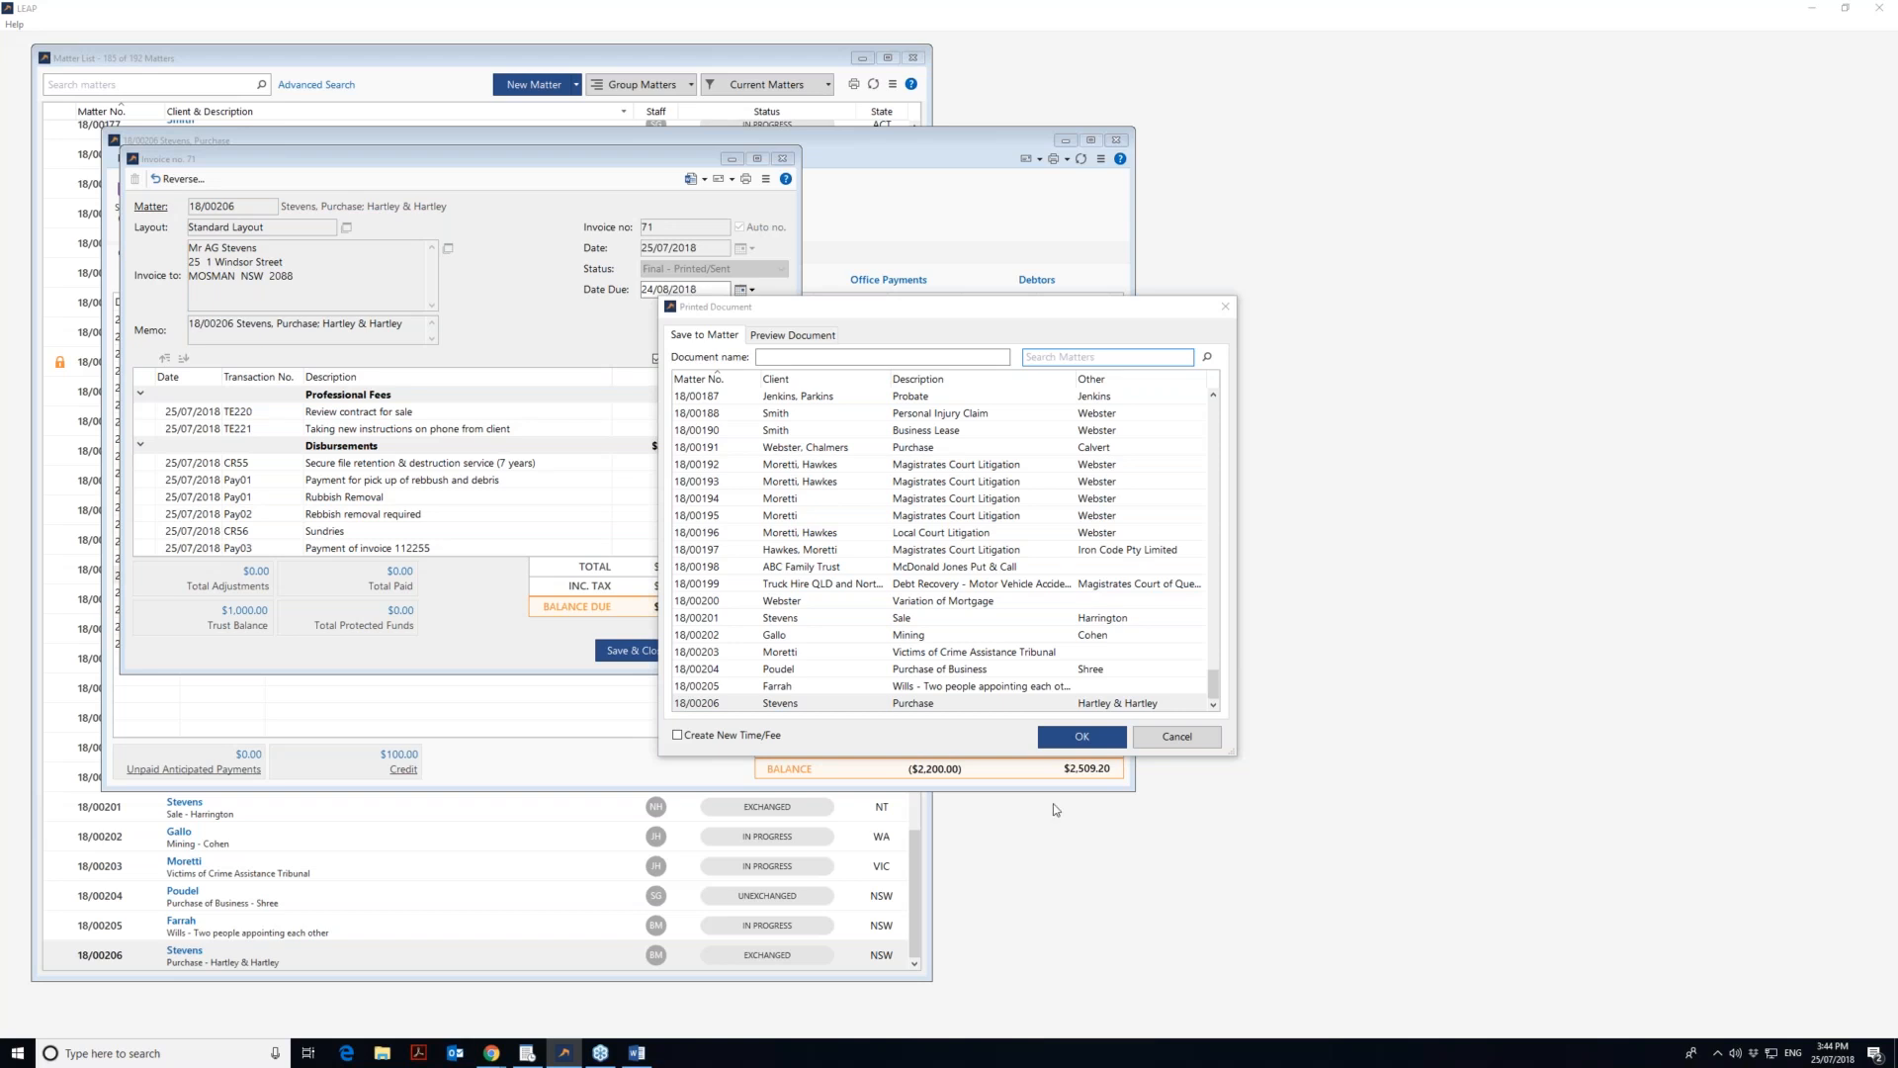
pyautogui.click(1084, 740)
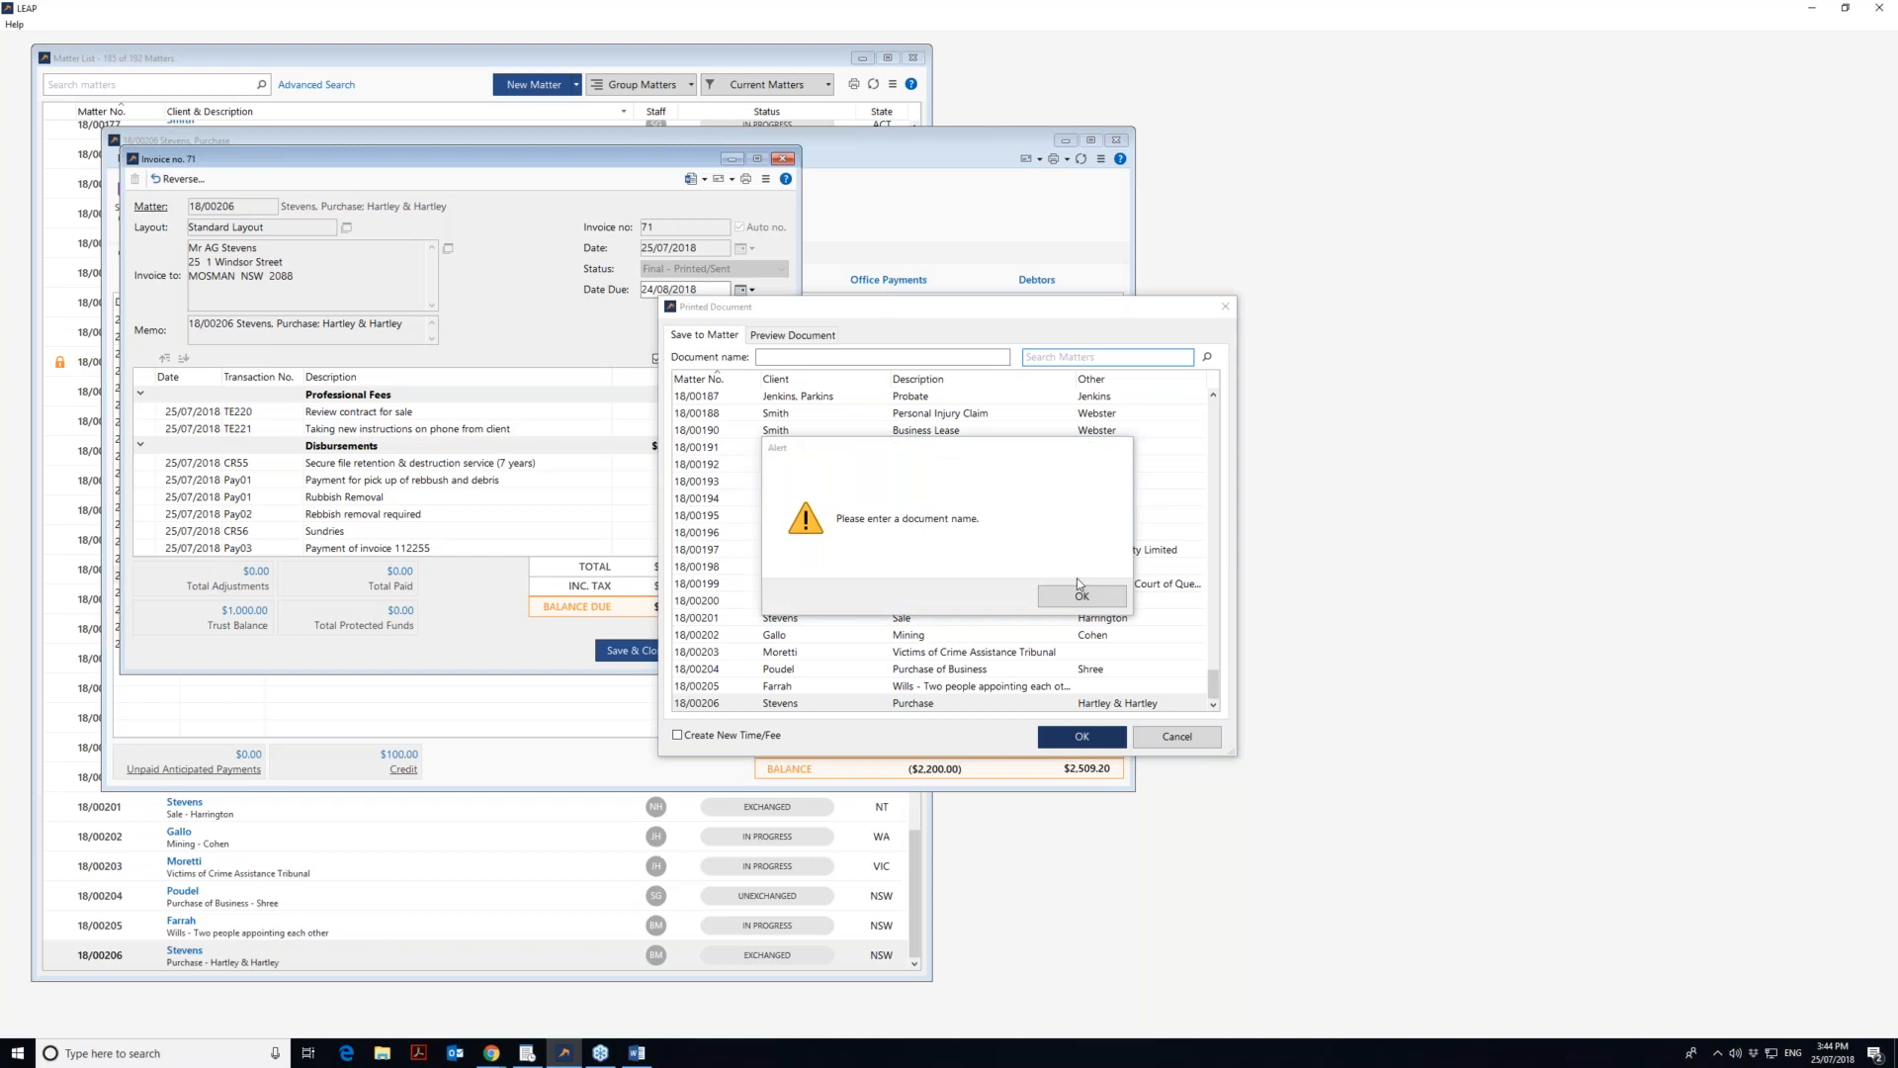
pyautogui.click(1088, 593)
pyautogui.click(1226, 306)
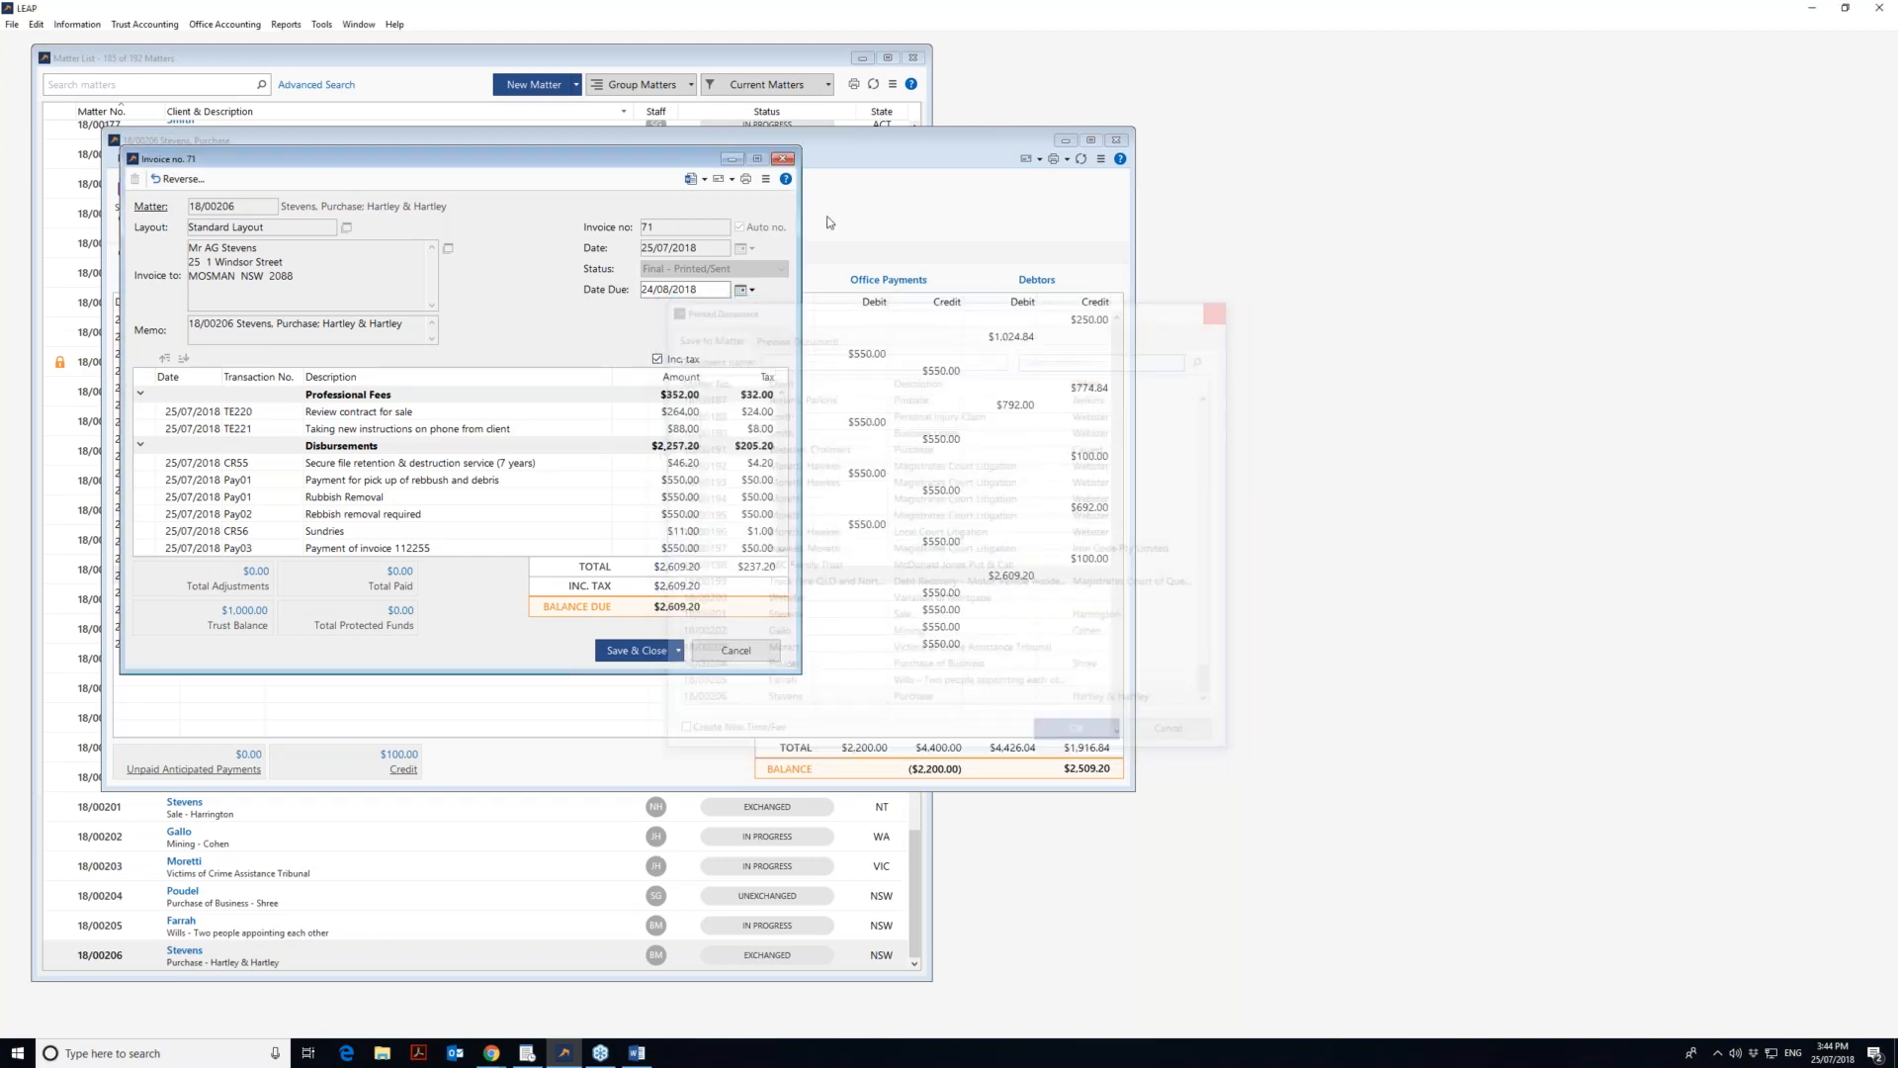
pyautogui.click(757, 655)
# - Open the "Additional invoice for Interest - 250718" document from the matter's correspondence
pyautogui.click(979, 643)
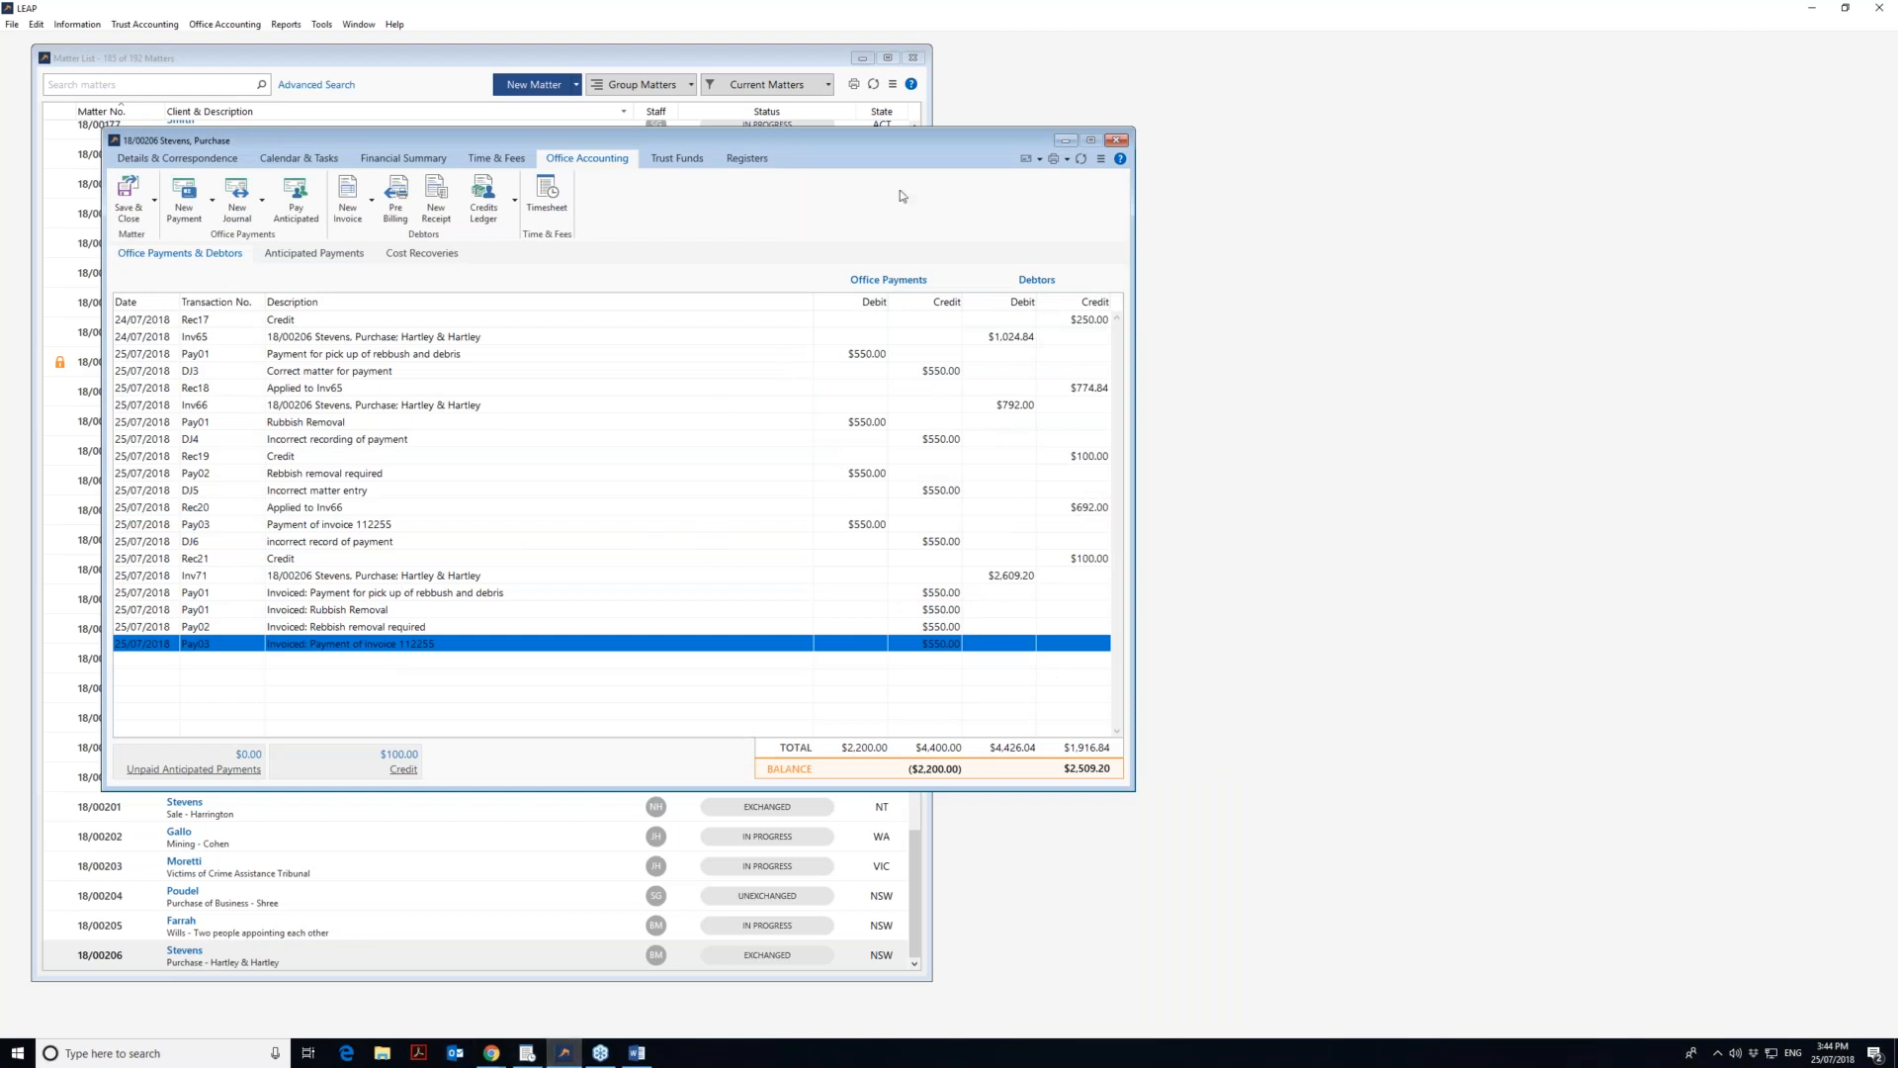
pyautogui.click(170, 163)
pyautogui.doubleClick(781, 321)
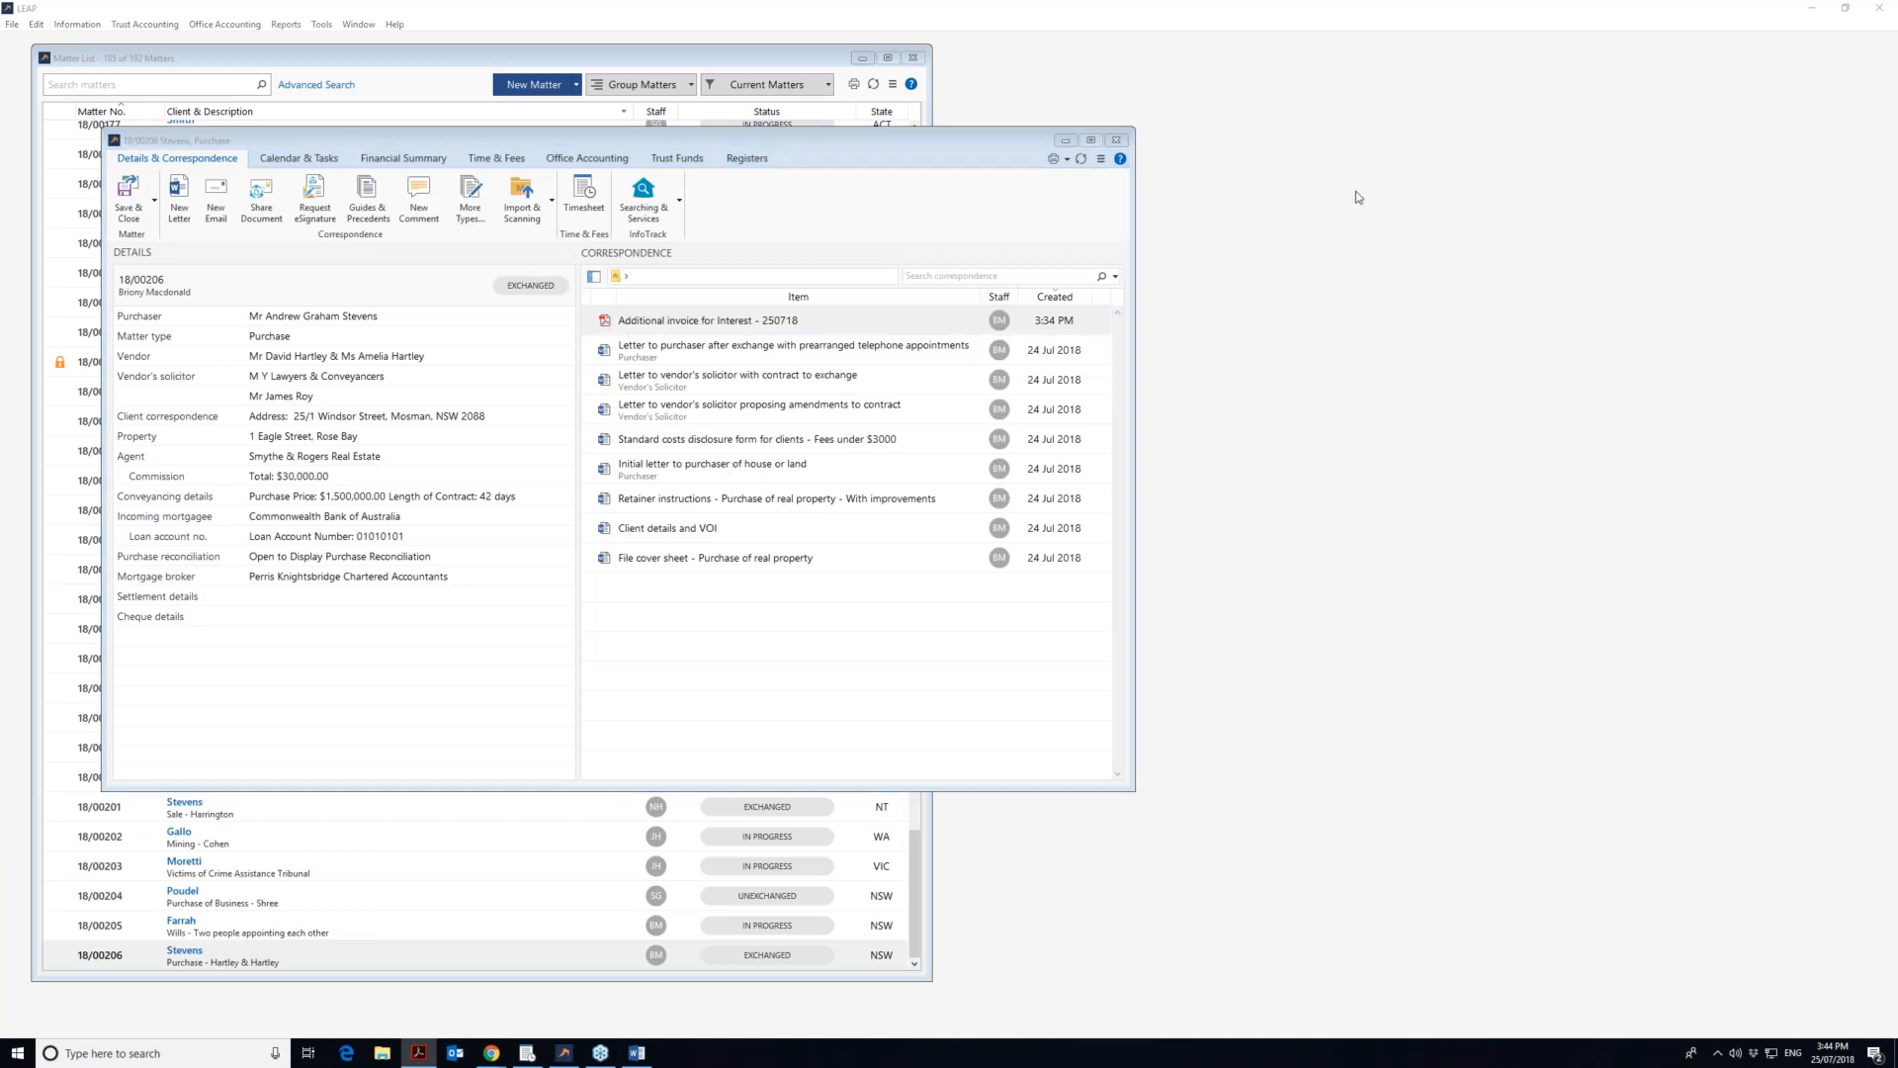
# - Minimise the purchase matter's window and close its Guides & Precedents window
pyautogui.click(1061, 130)
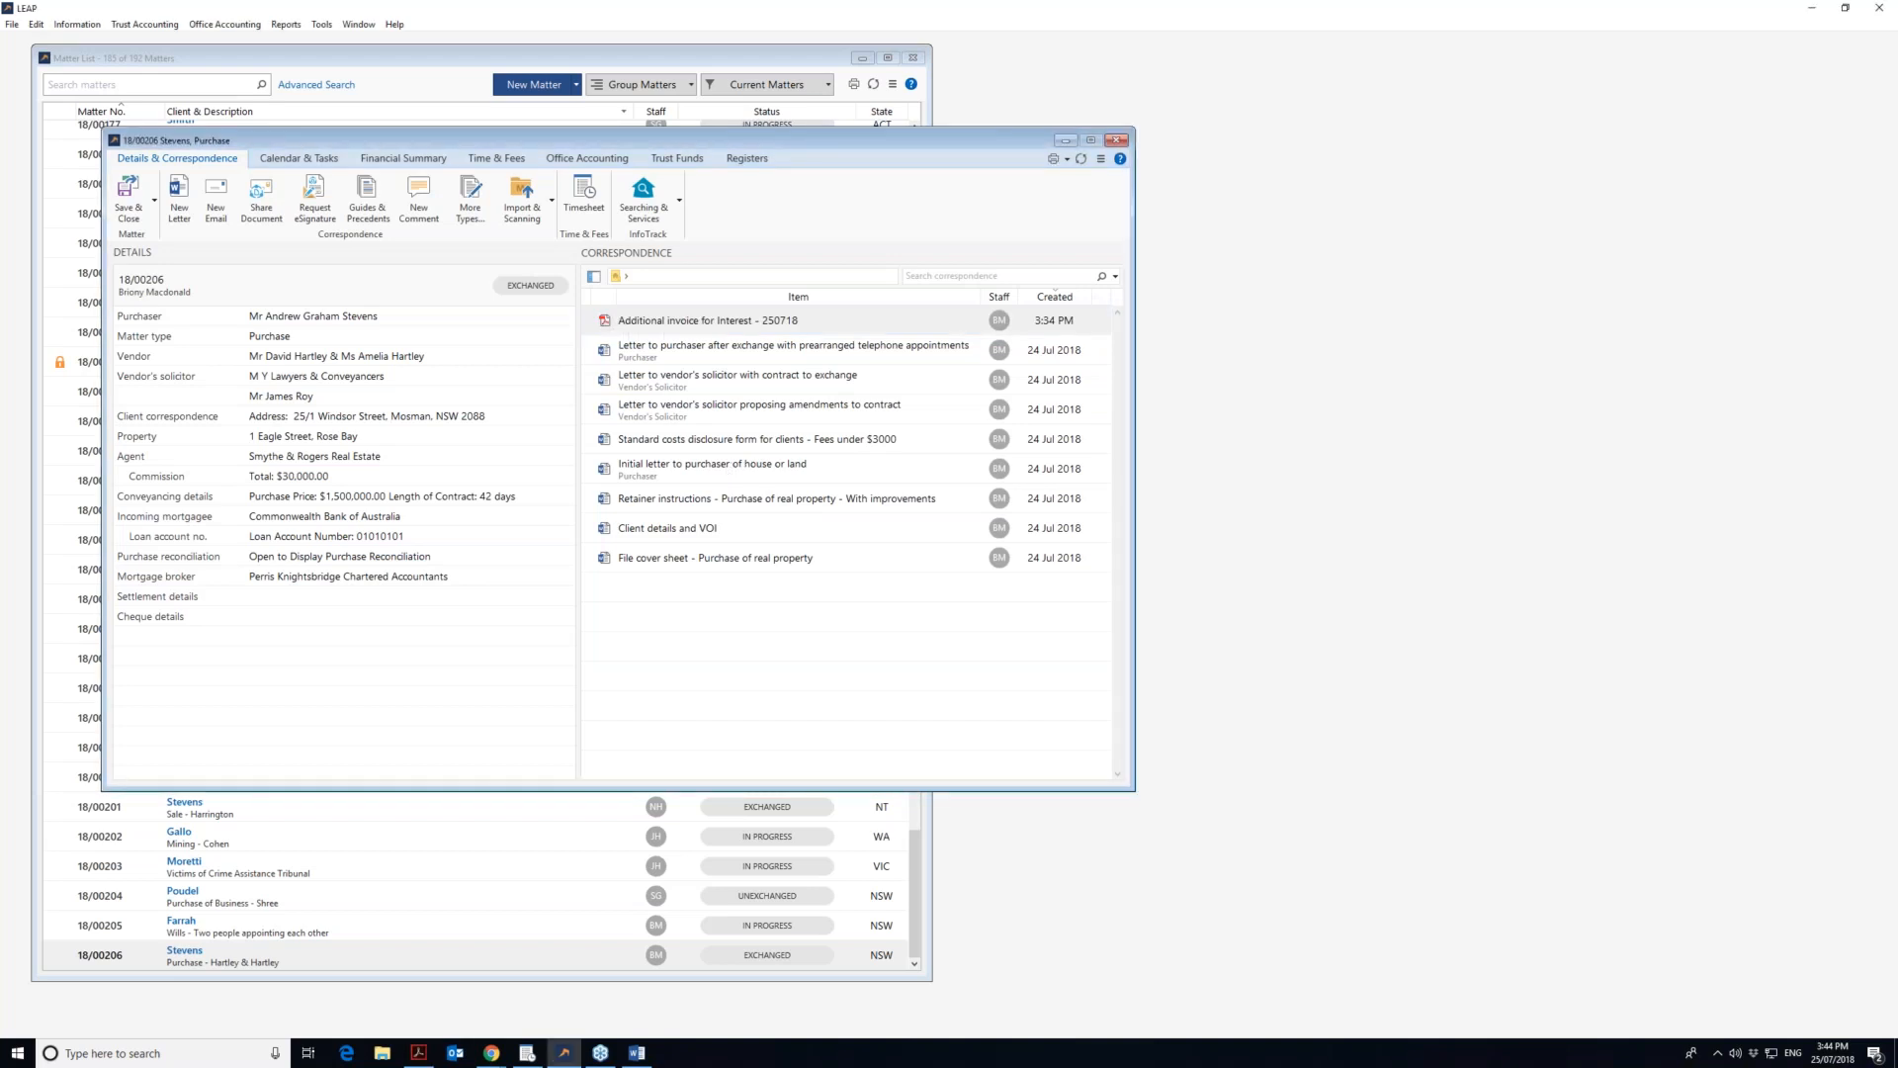
pyautogui.click(1065, 140)
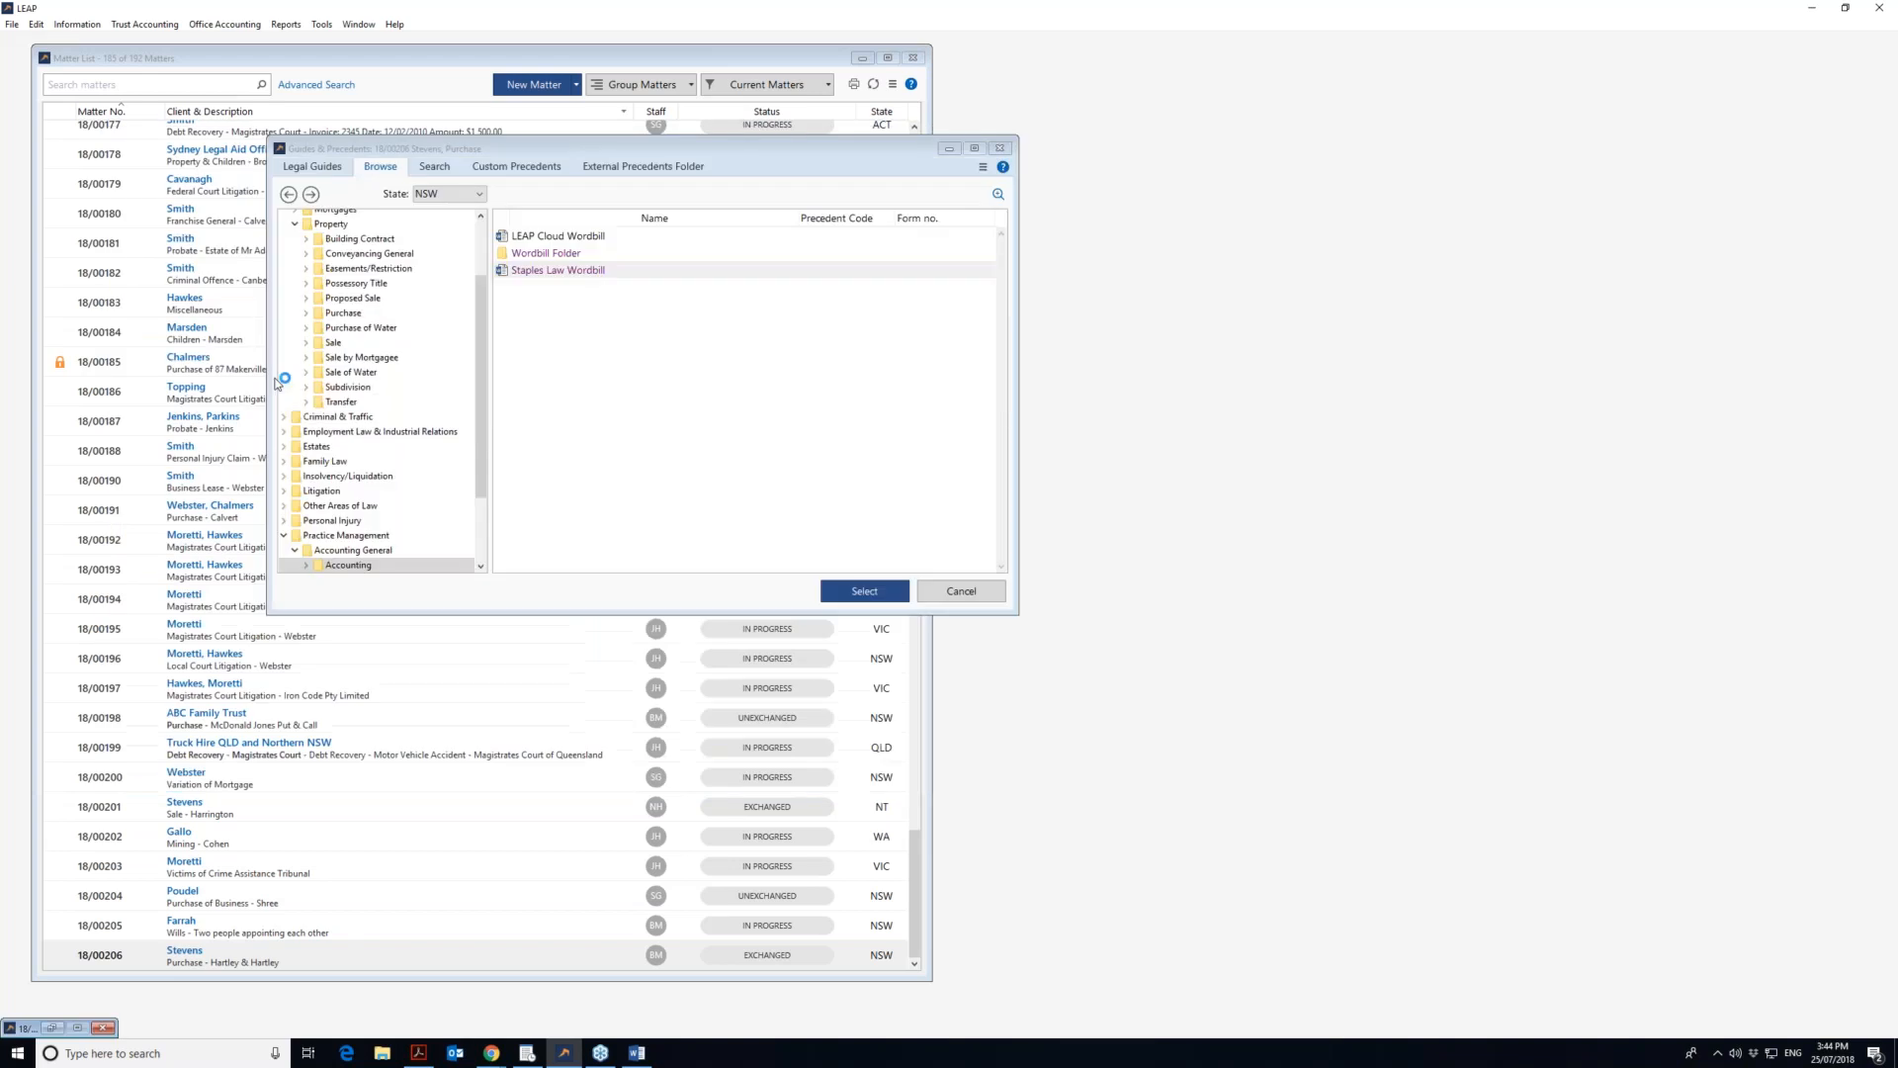
pyautogui.click(999, 147)
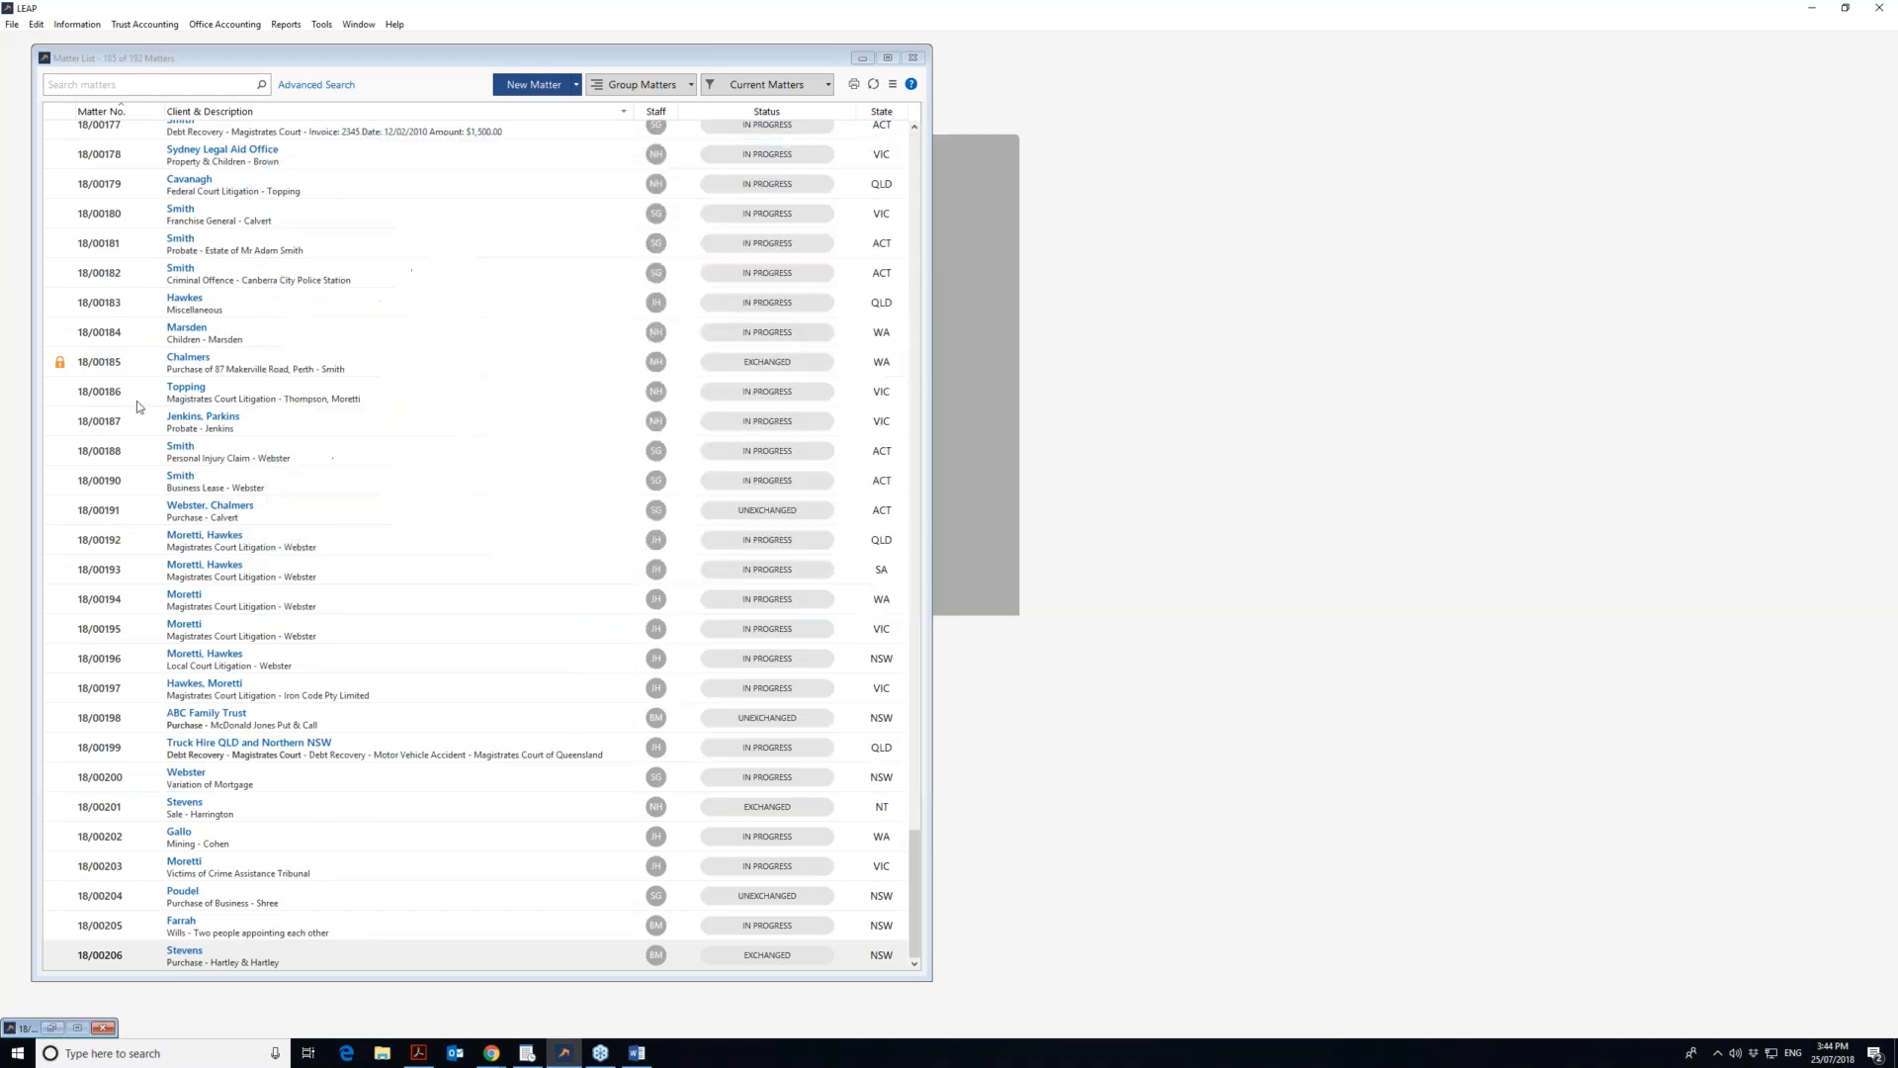
# - Open the B&E Personal Banking purchase matter from the matter list and show its office accounting entries
pyautogui.scroll(20, 148, 395)
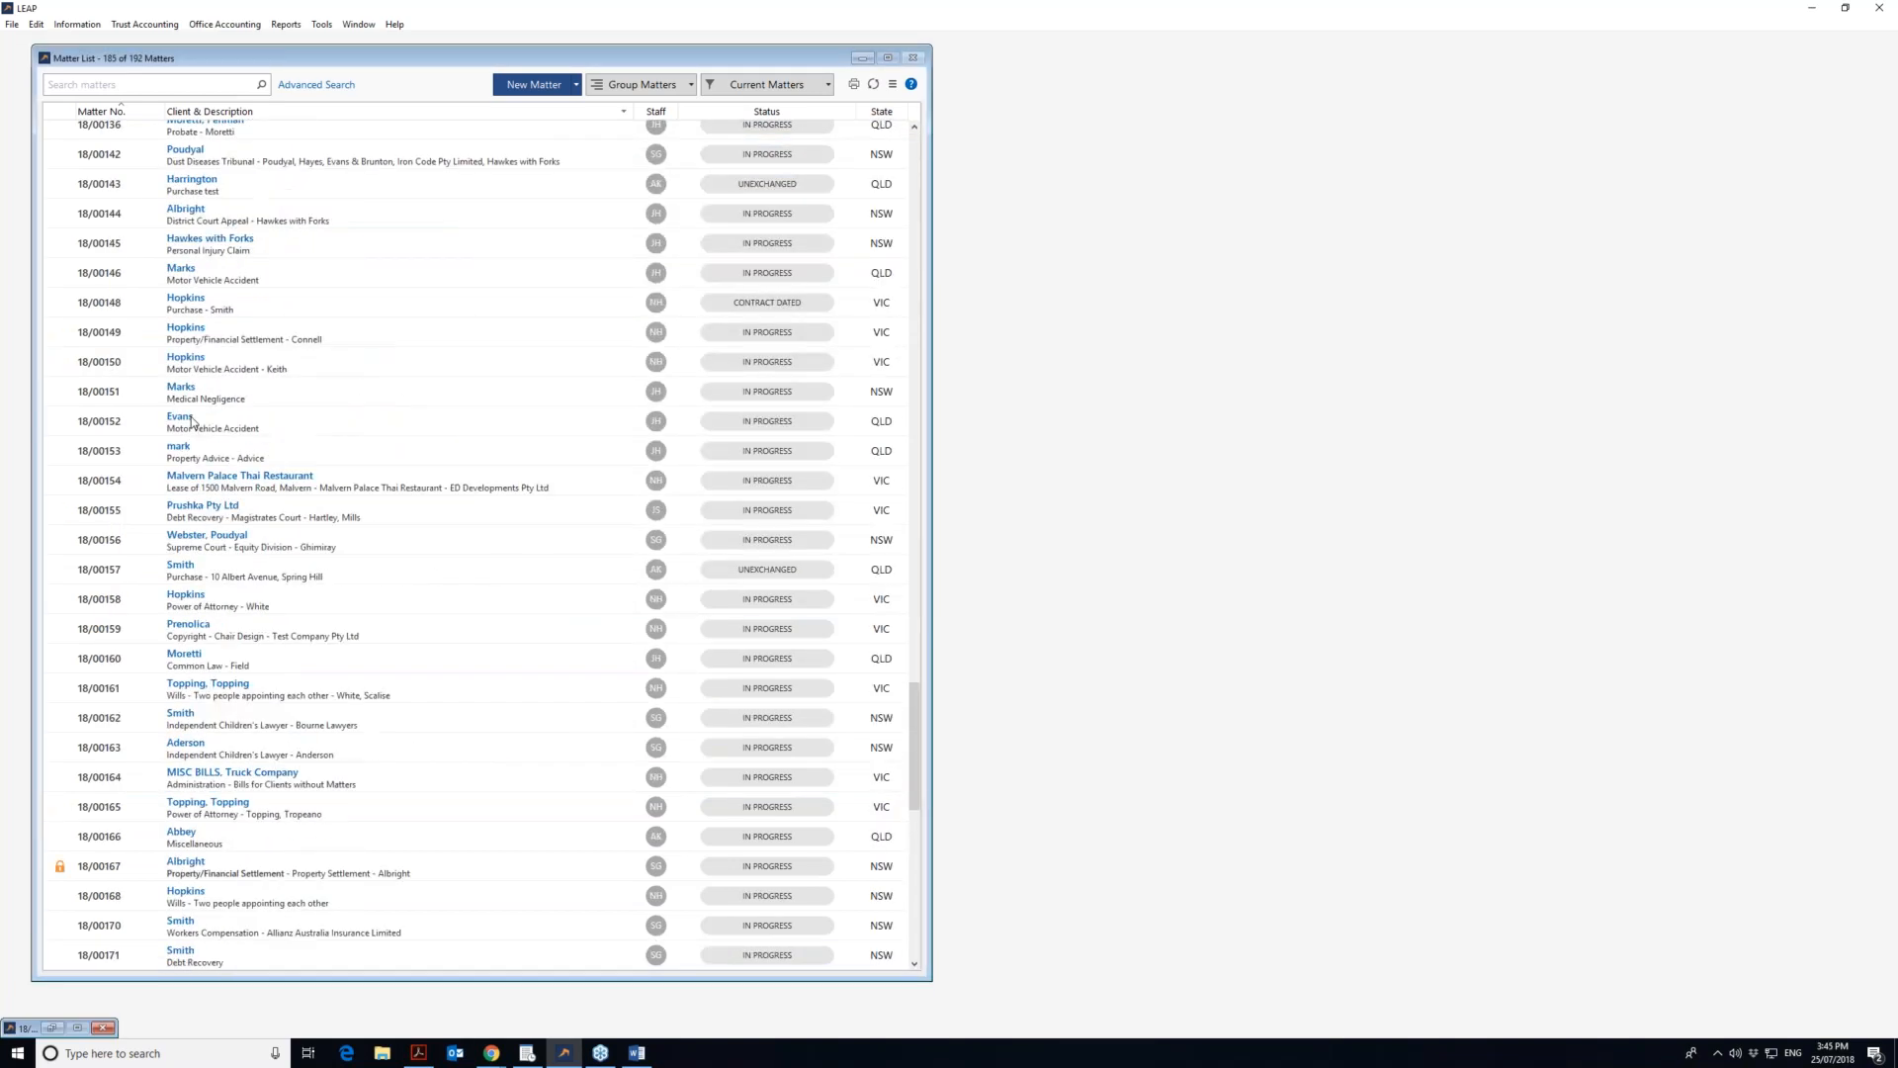
pyautogui.scroll(15, 193, 422)
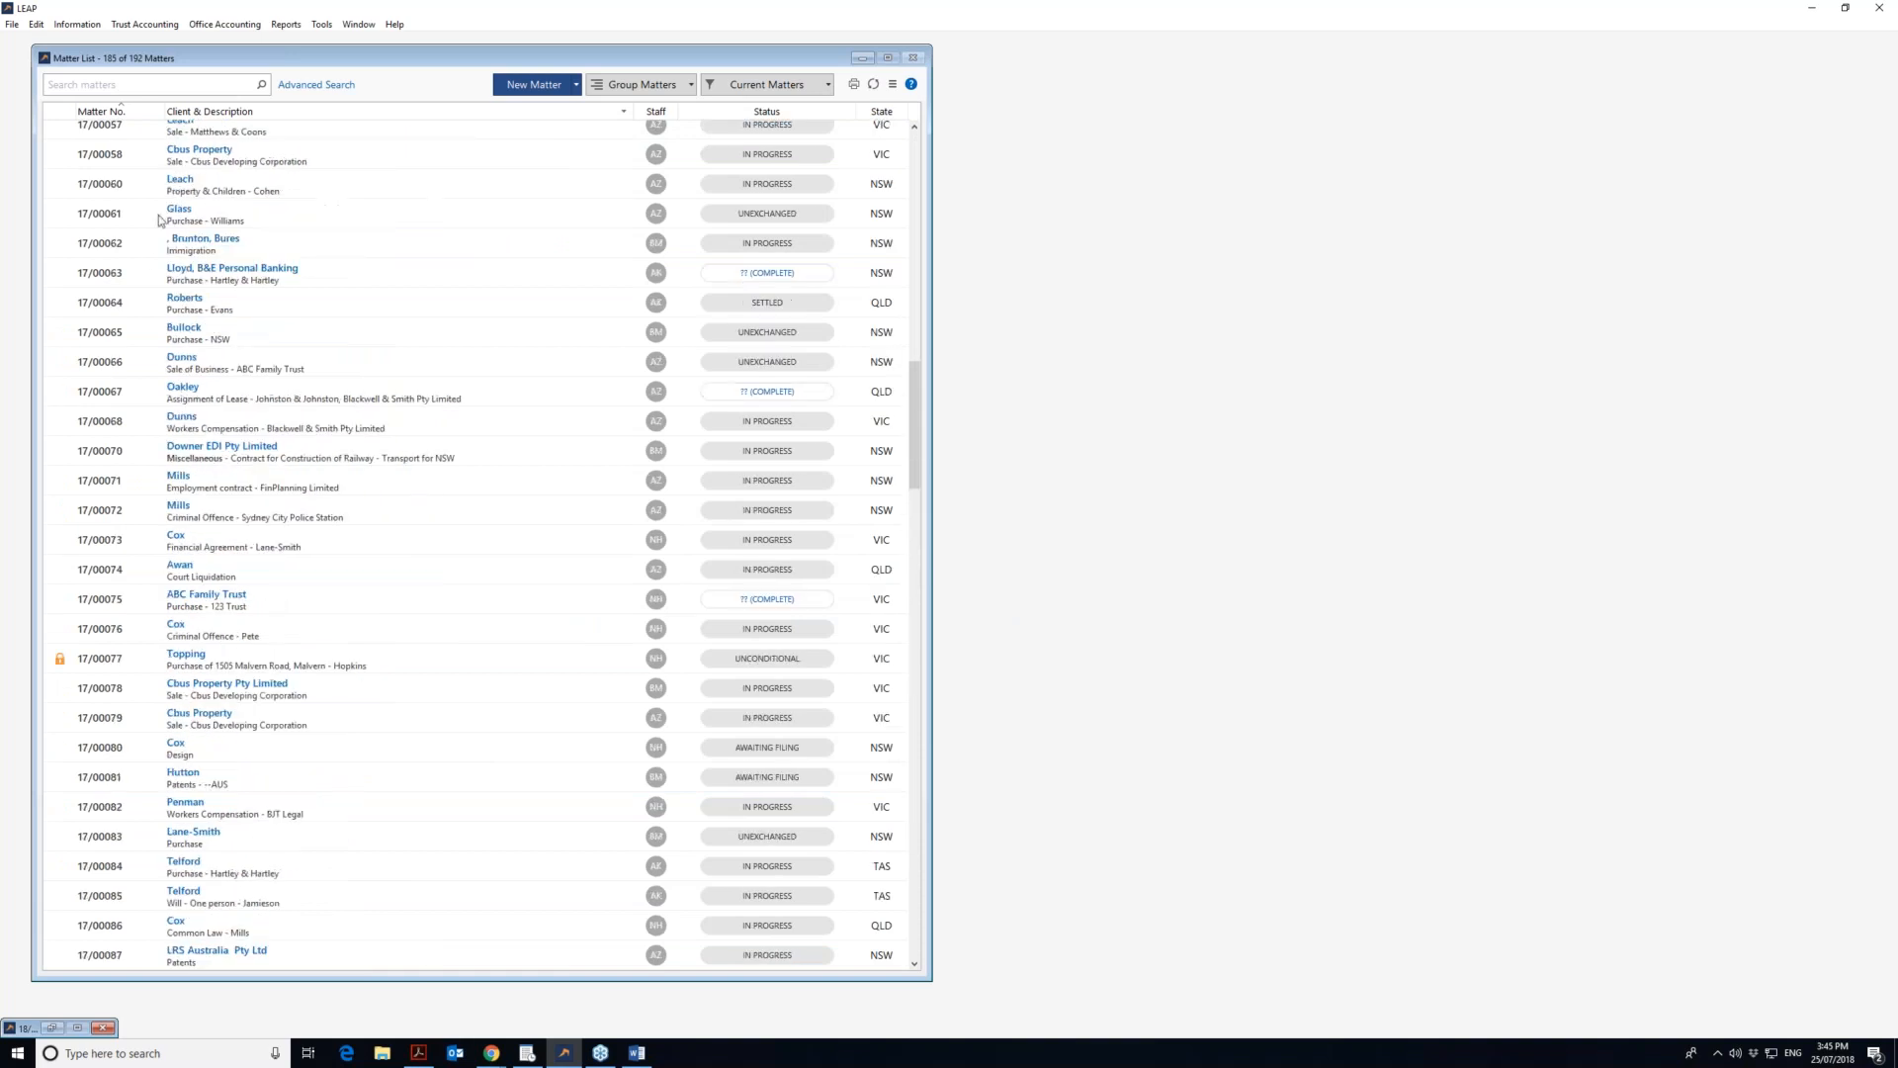
pyautogui.click(263, 270)
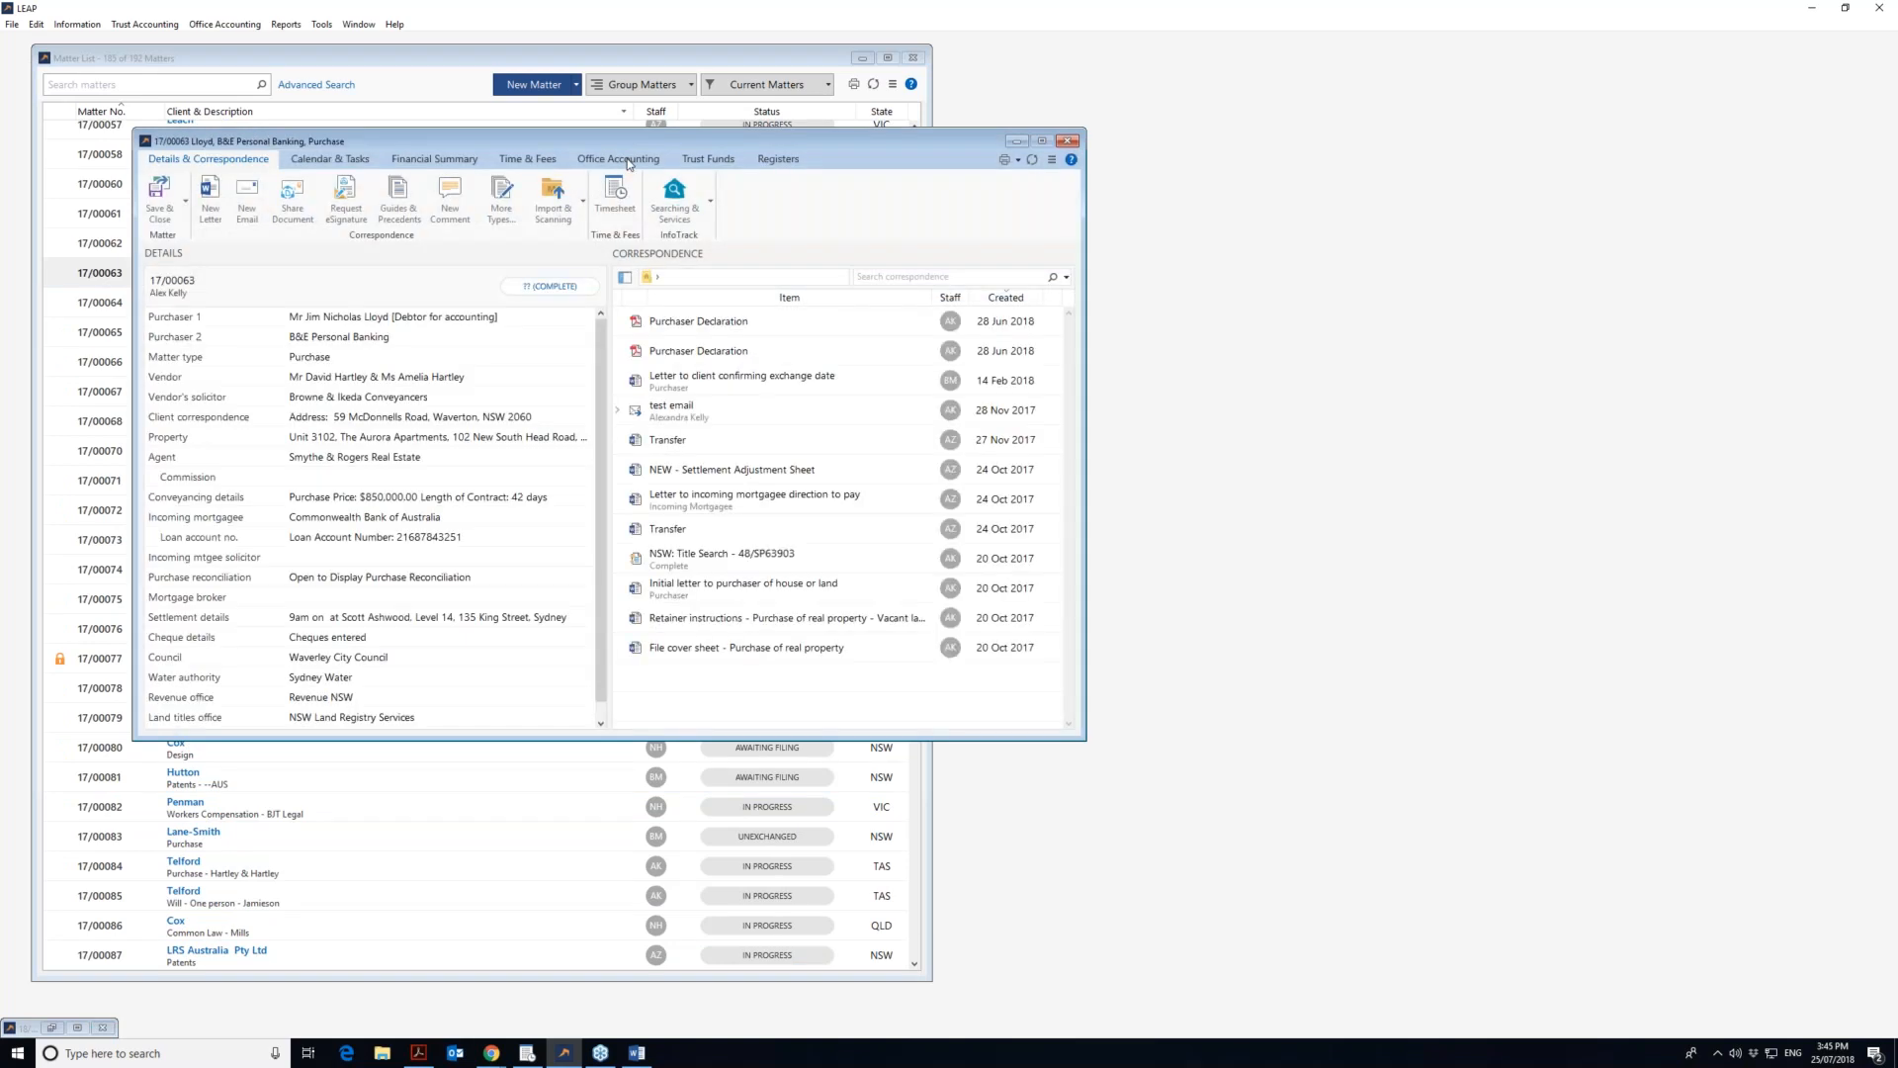
pyautogui.click(629, 163)
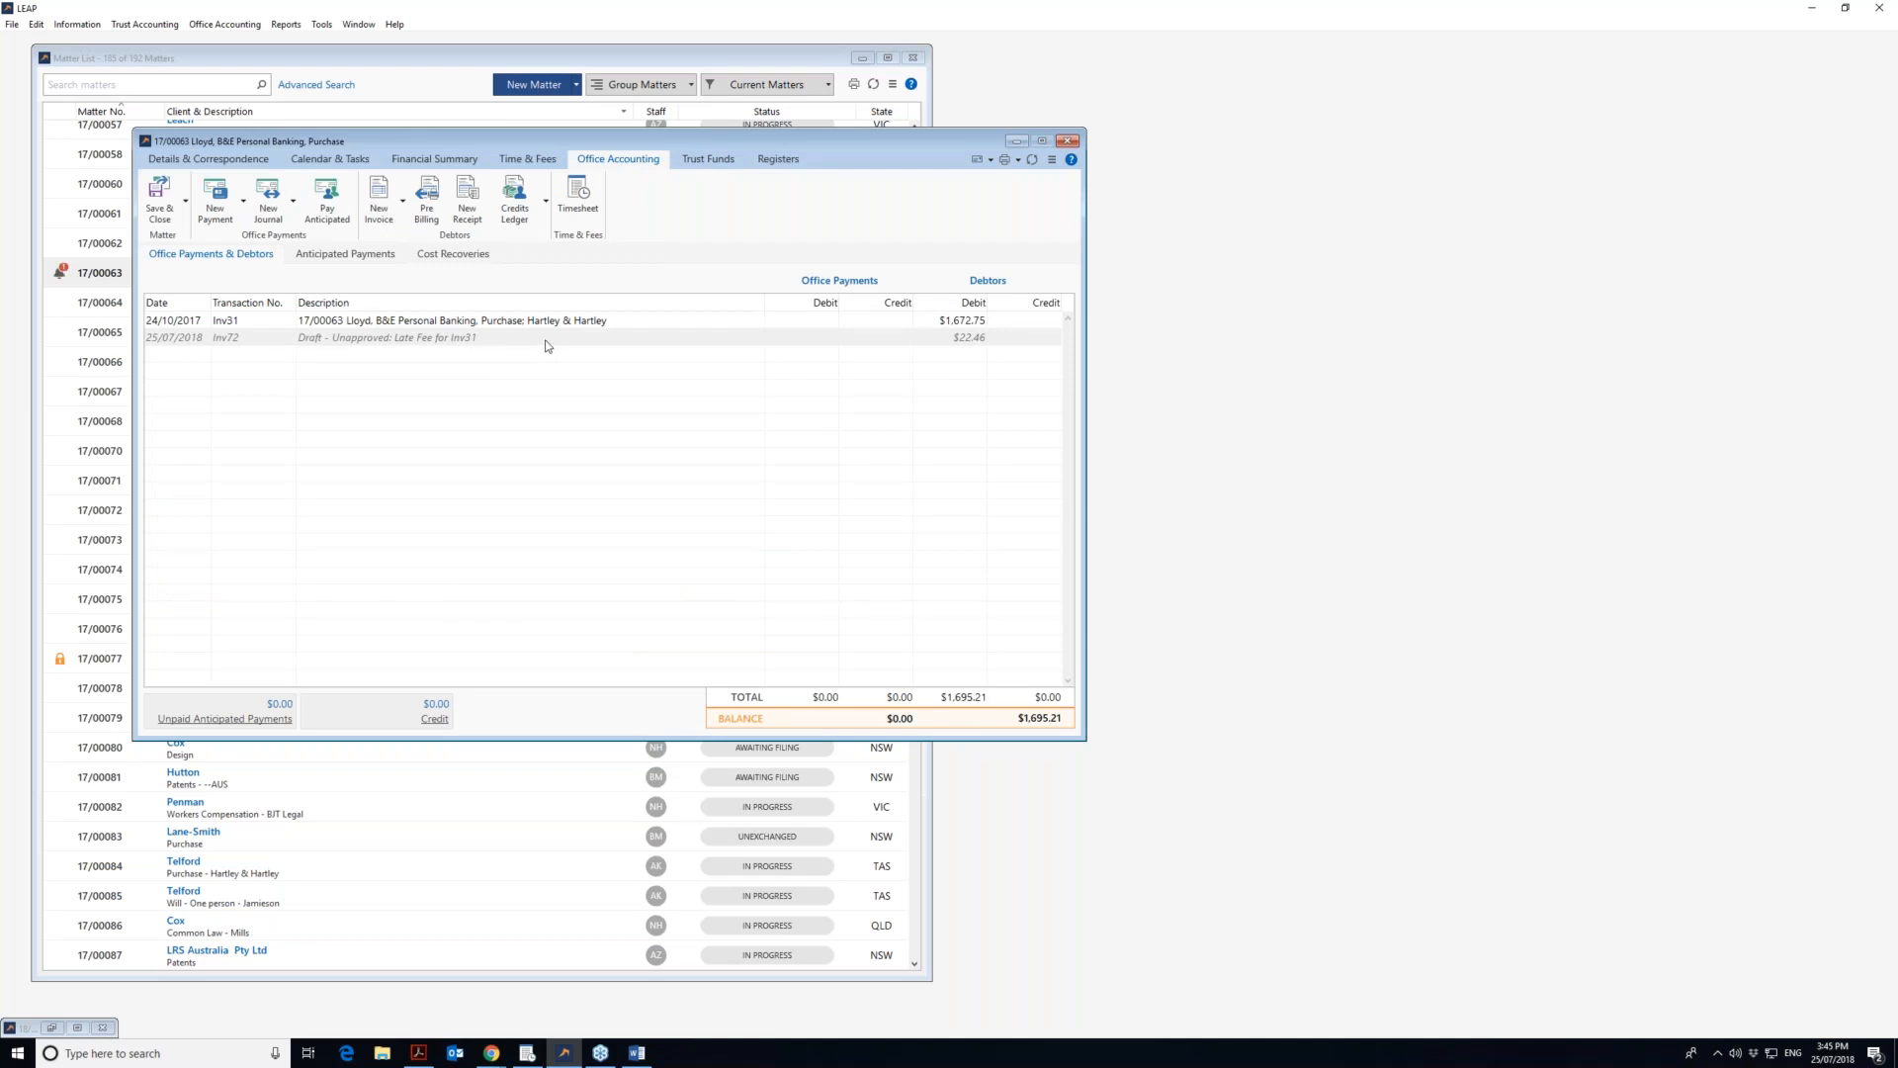
# - Open the draft-unapproved late fee invoice 72 for Inv31 and delete it
pyautogui.click(546, 337)
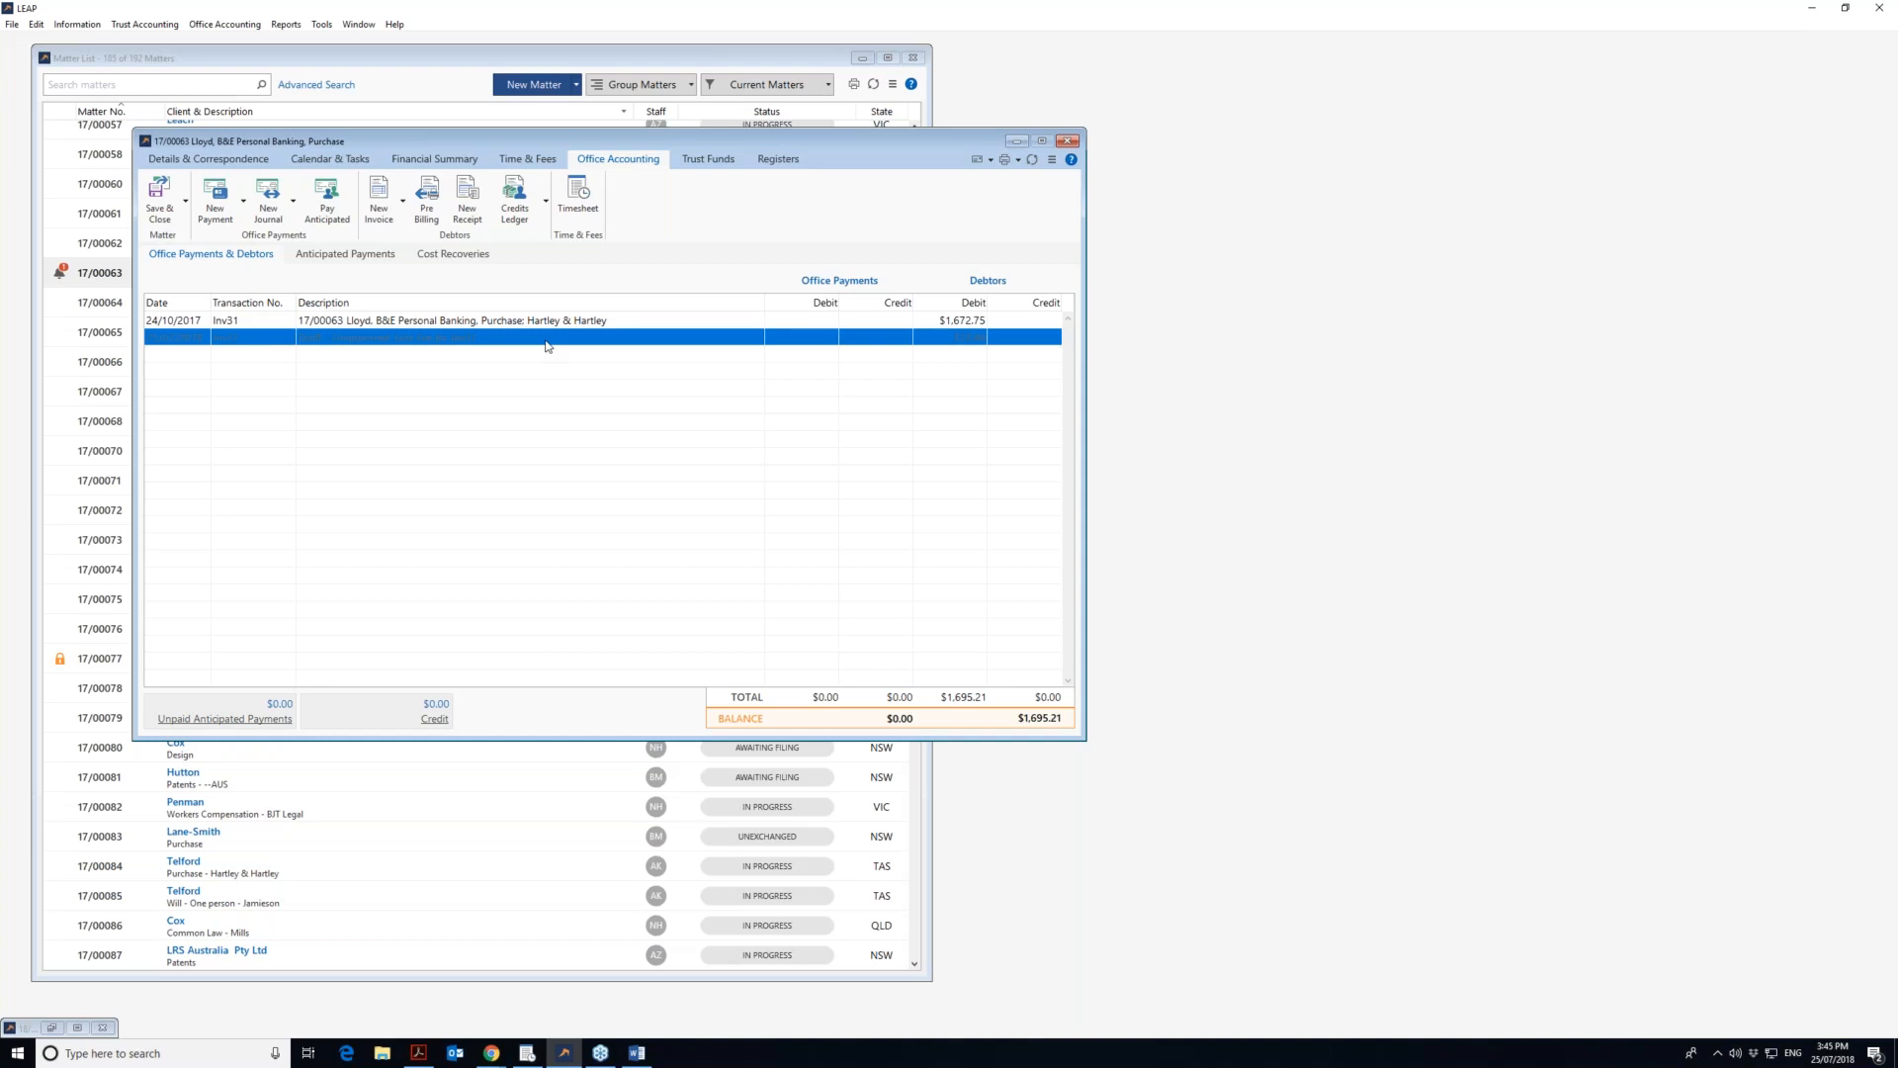
pyautogui.doubleClick(546, 337)
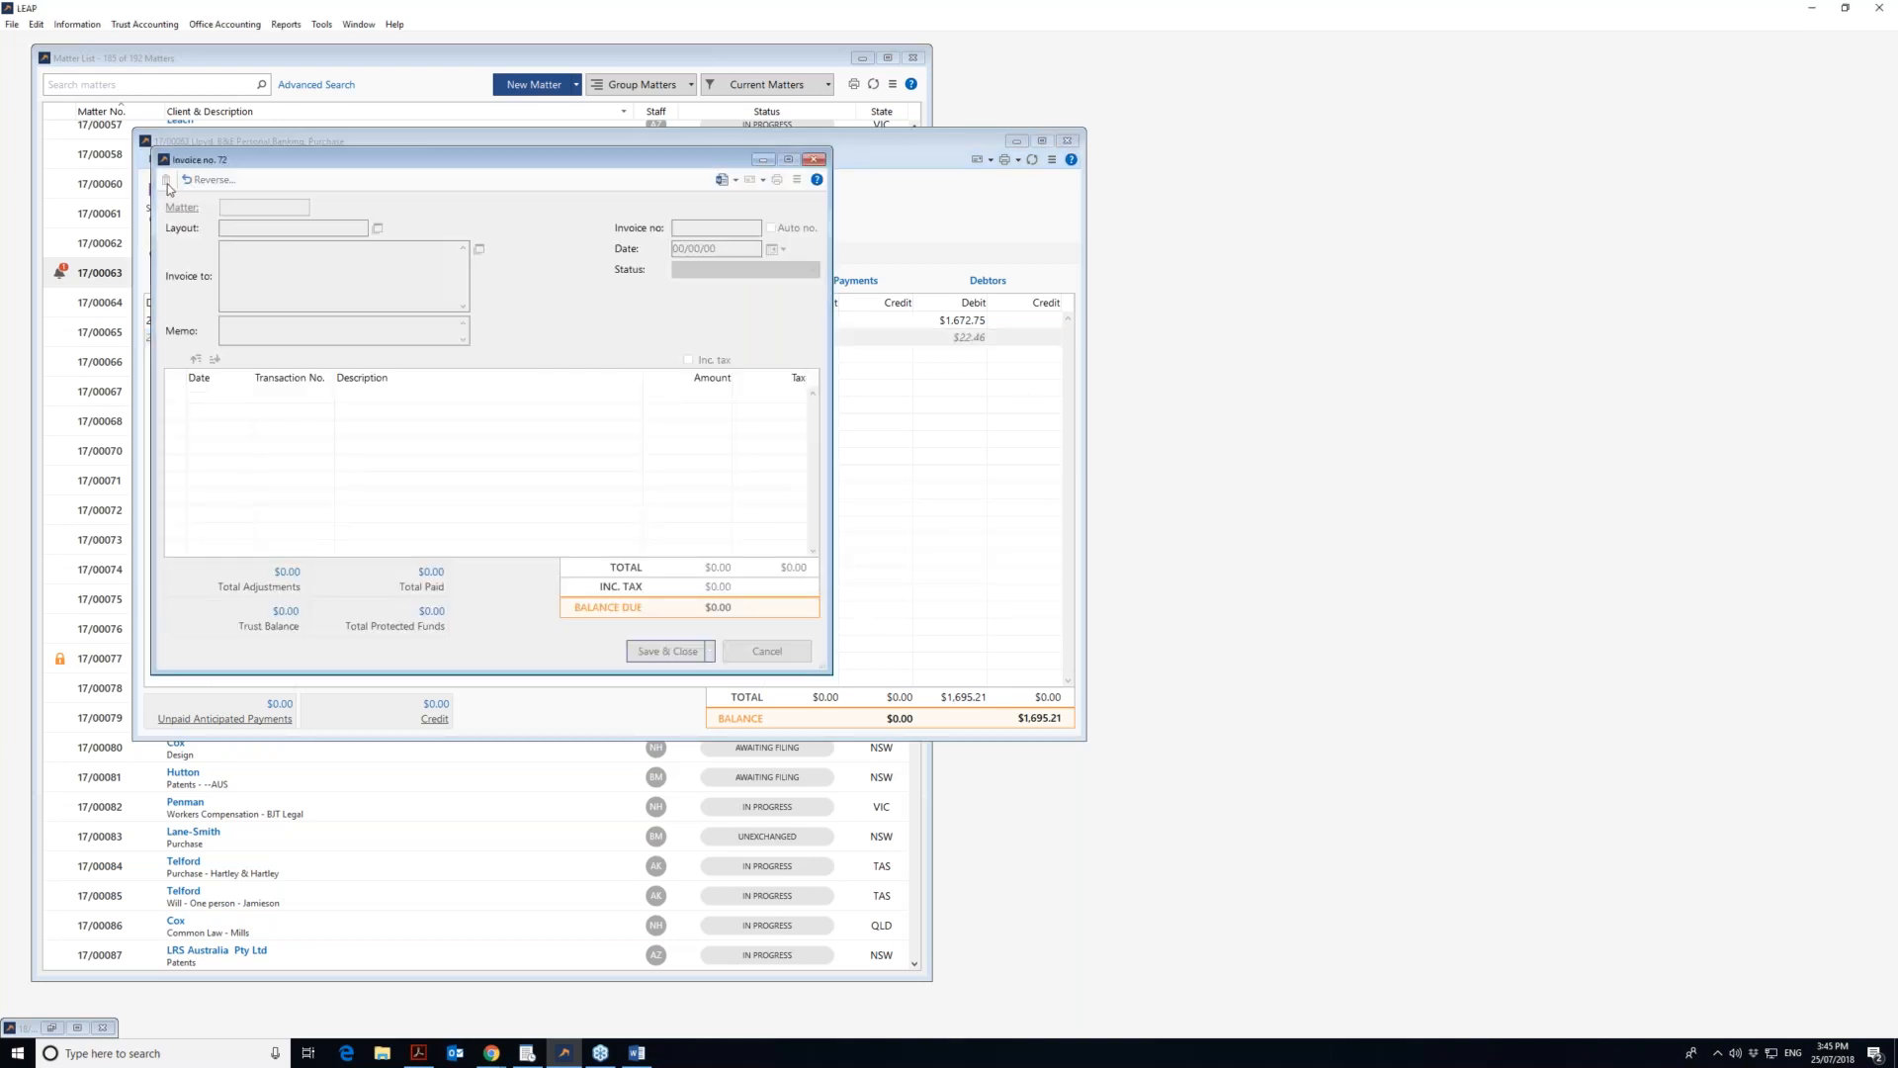
pyautogui.click(166, 182)
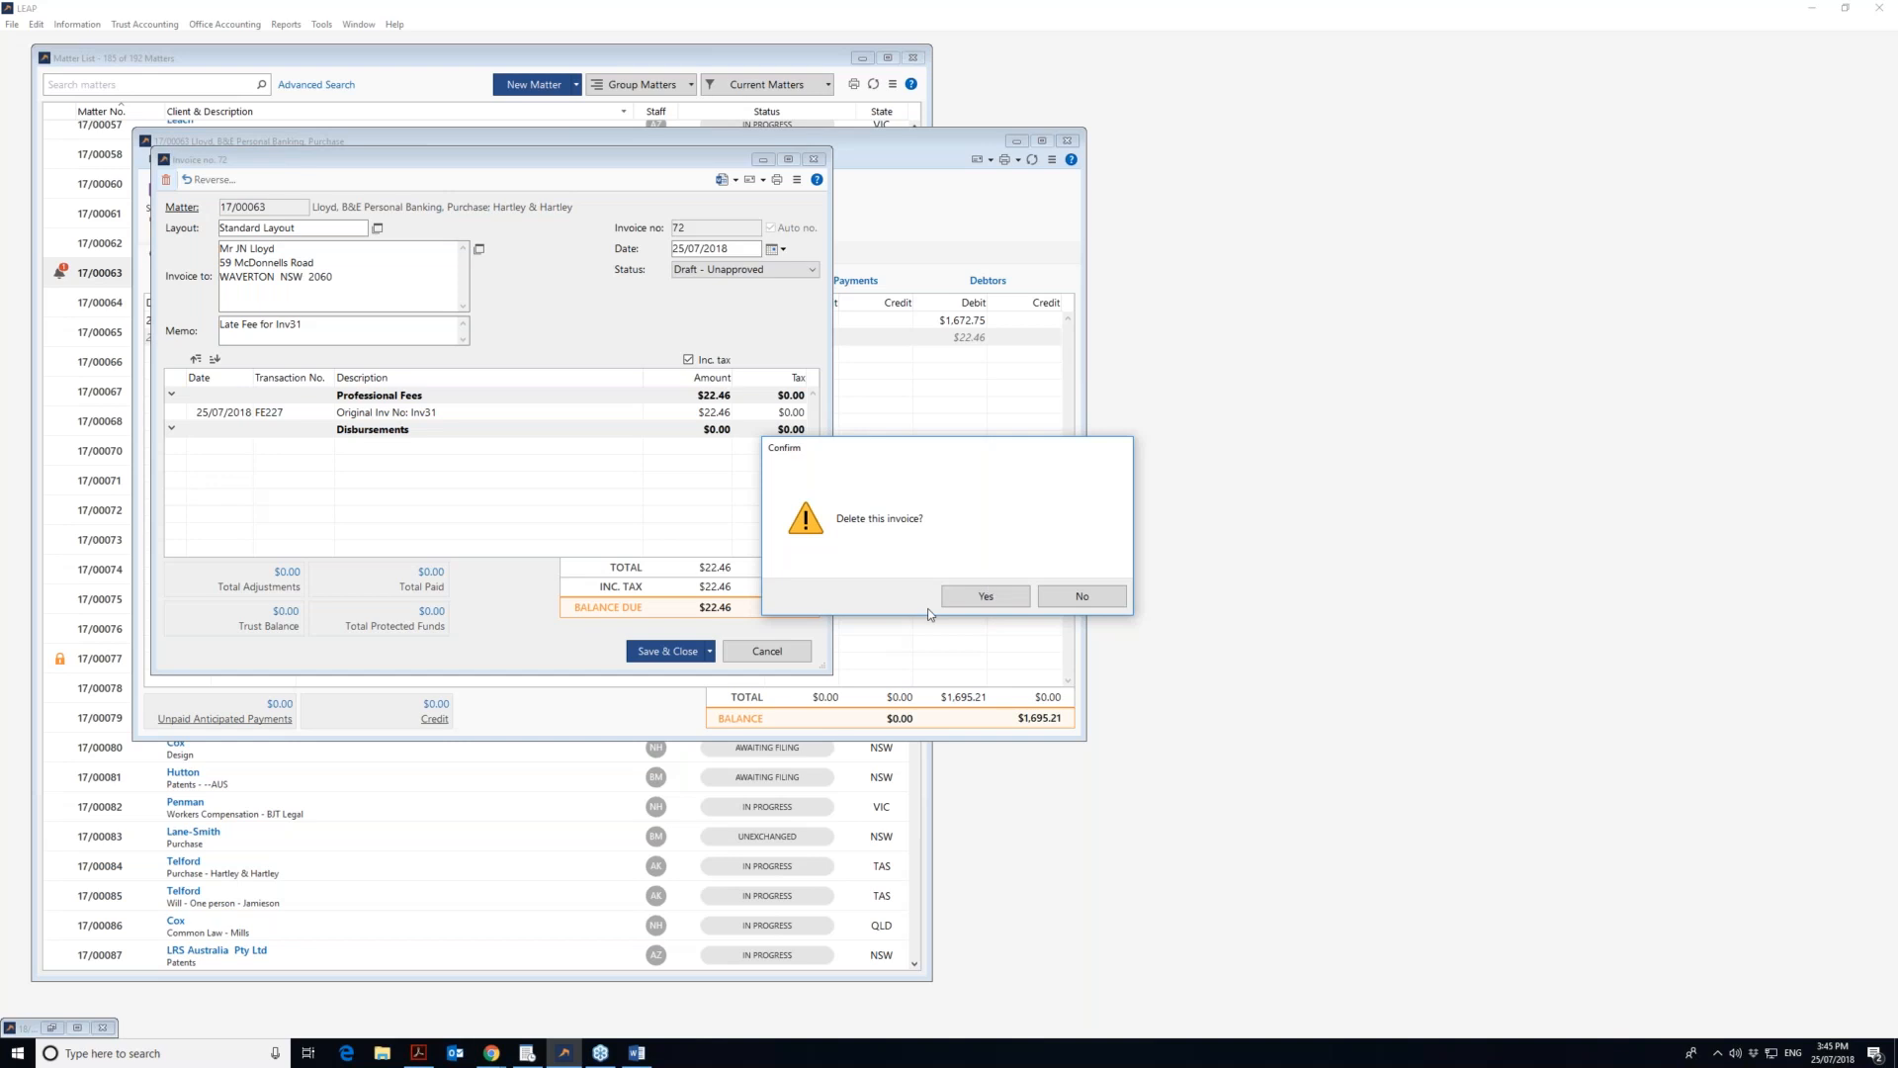
pyautogui.click(1005, 593)
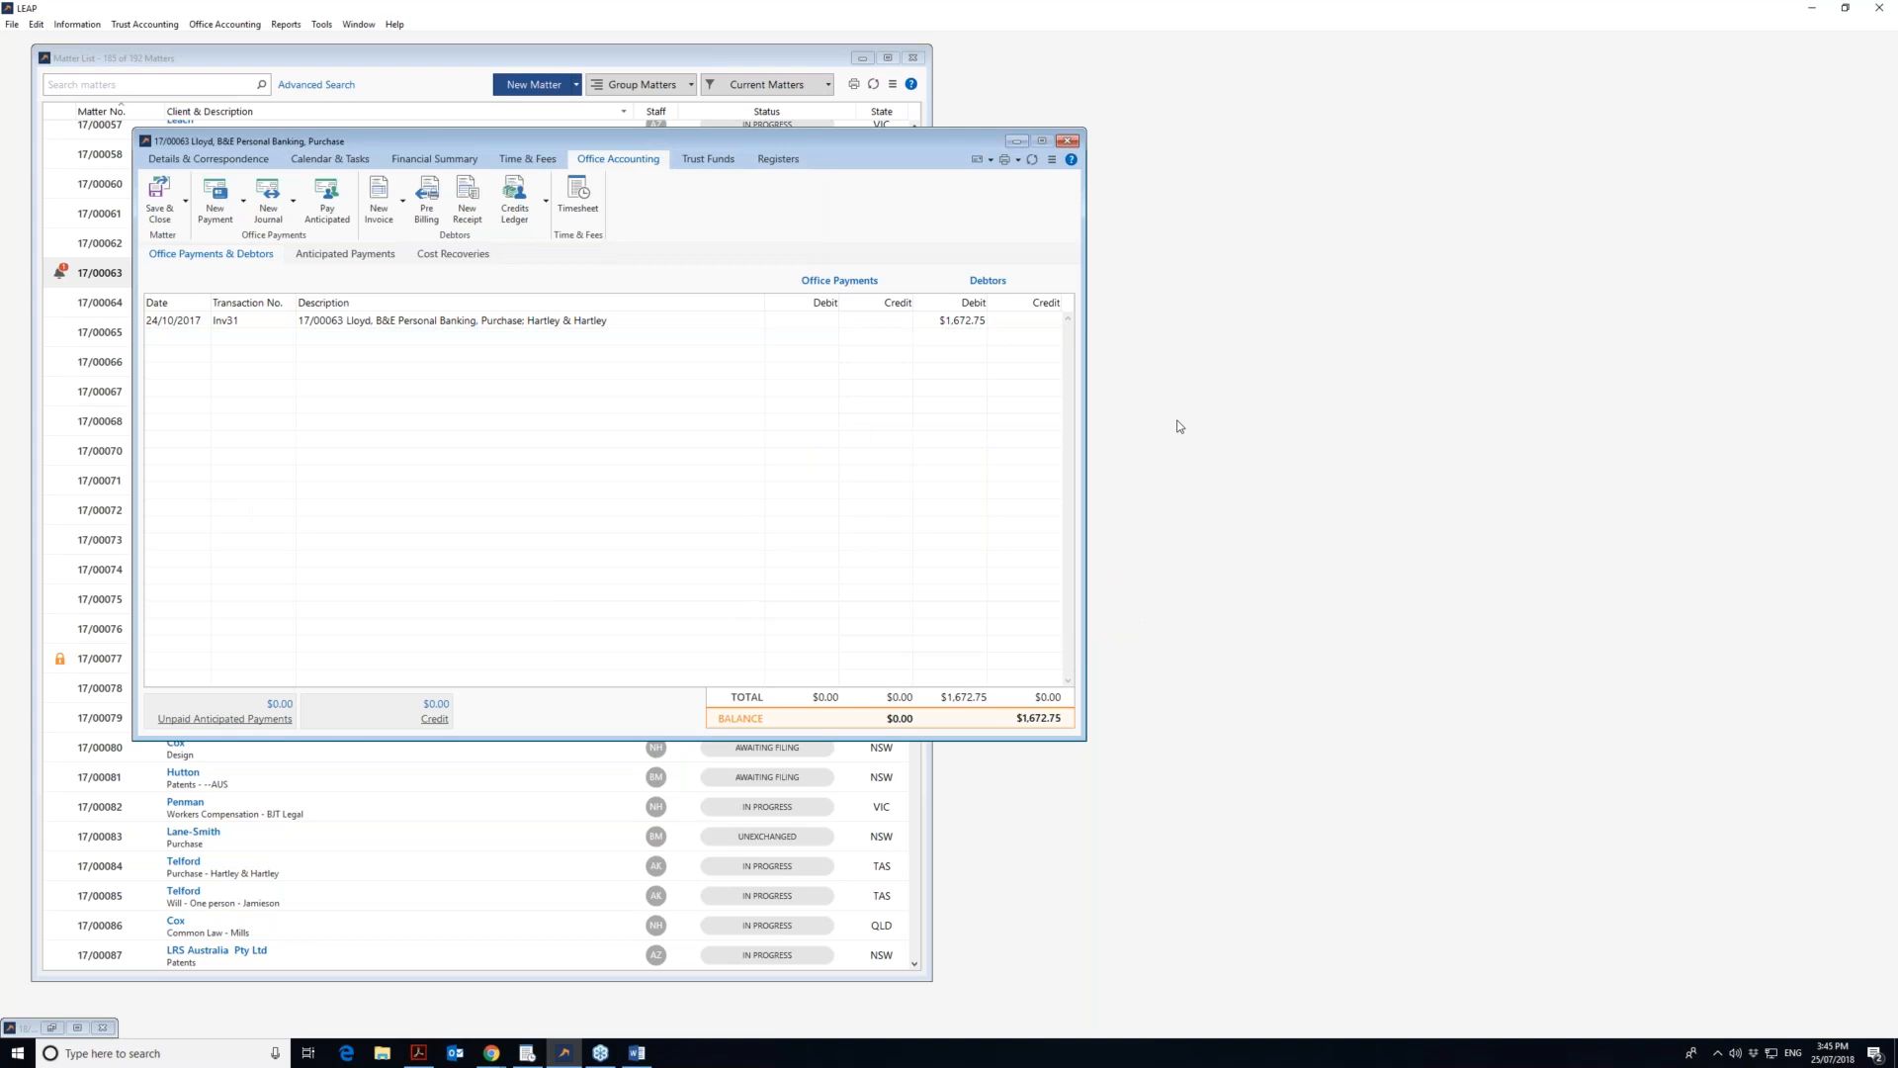
pyautogui.click(1817, 441)
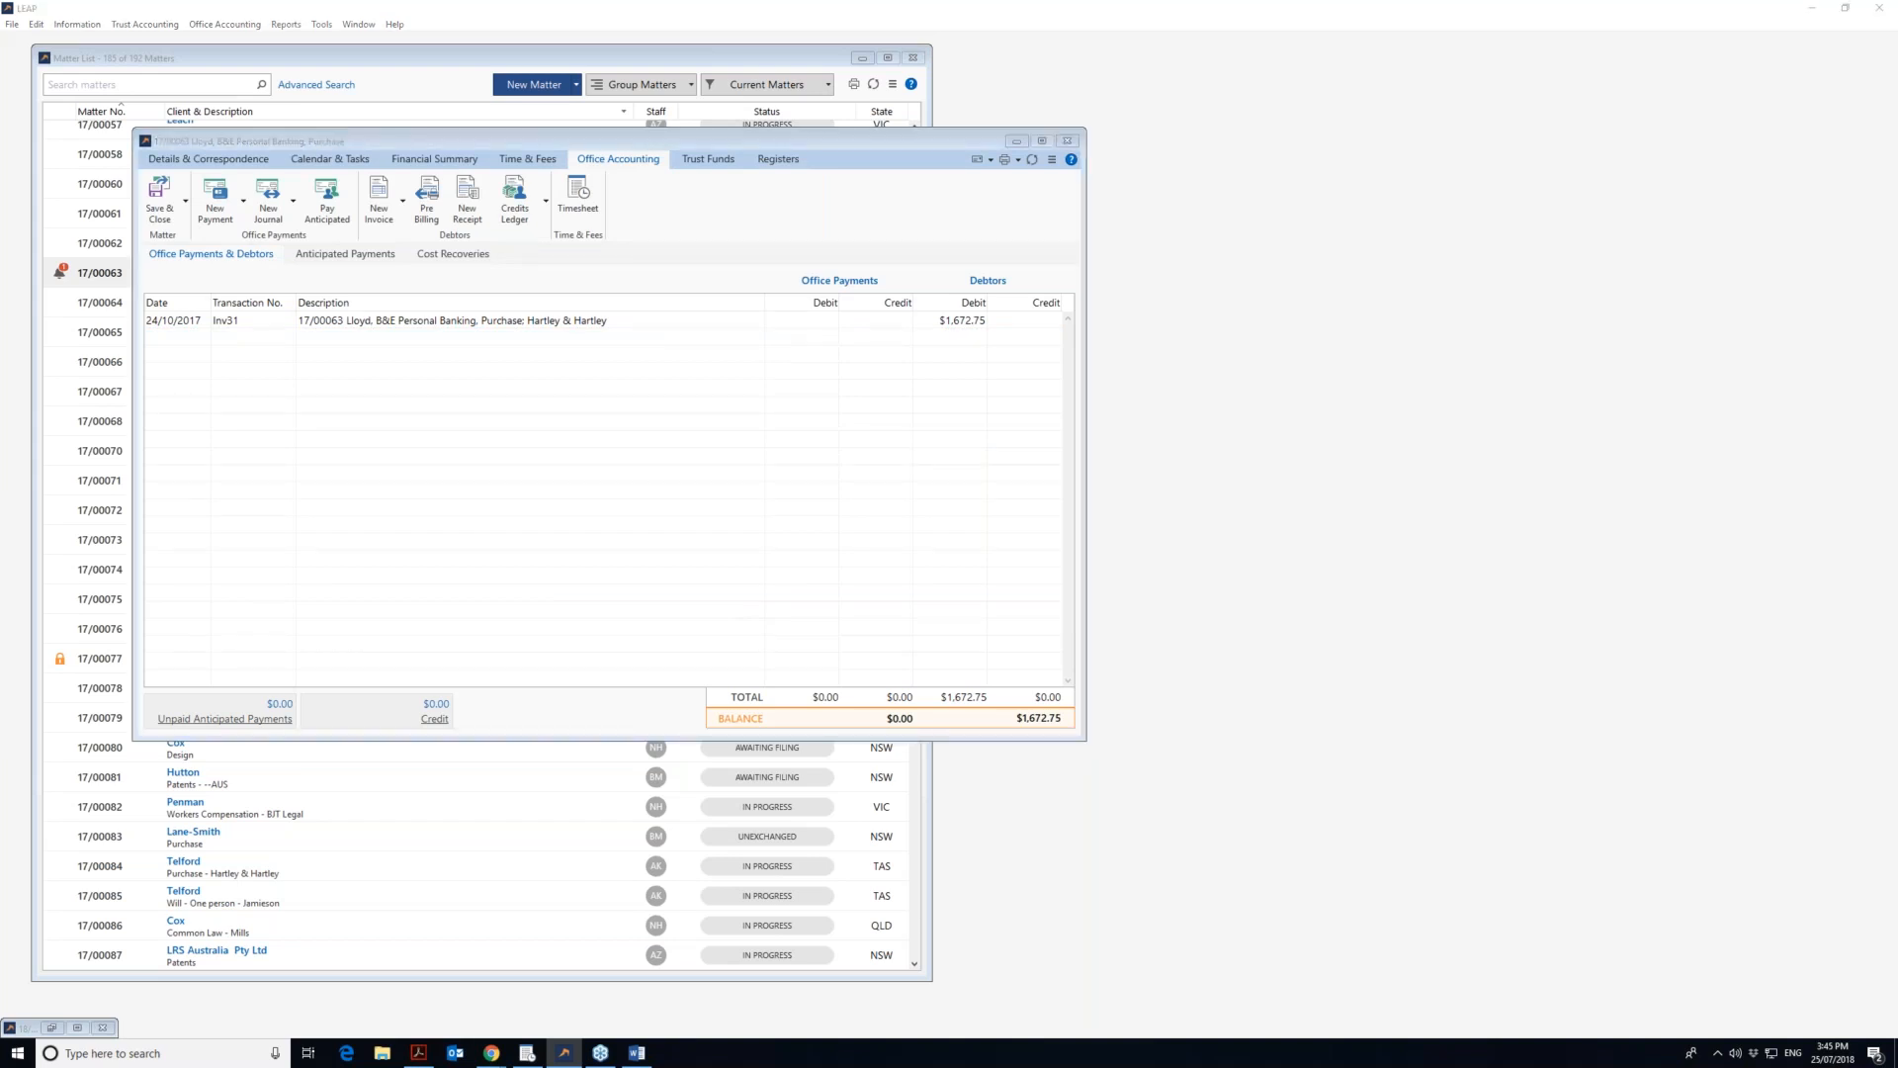